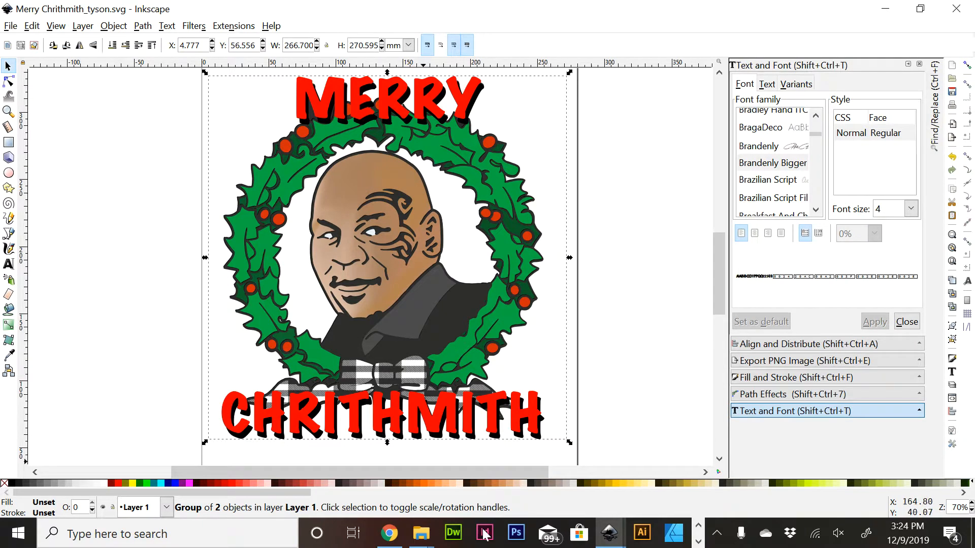
click(697, 542)
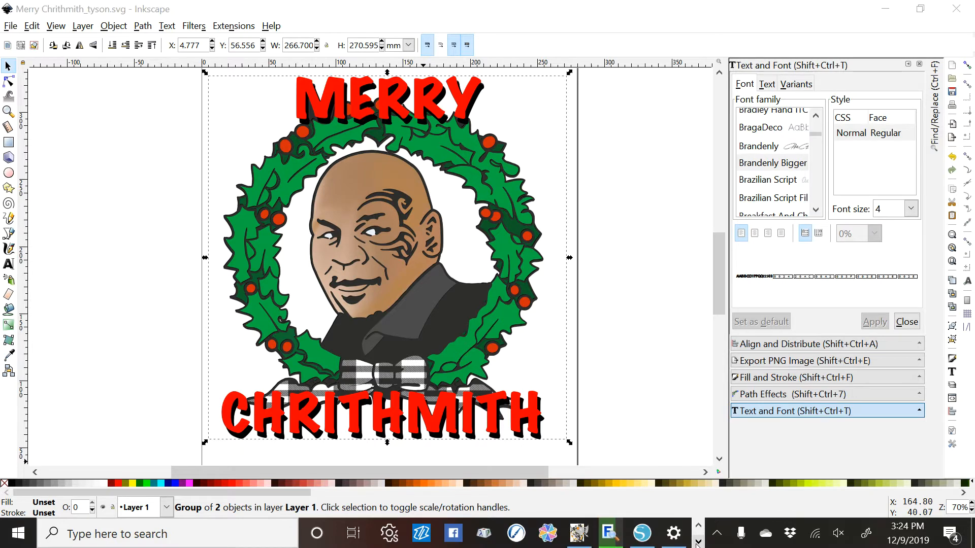
click(577, 541)
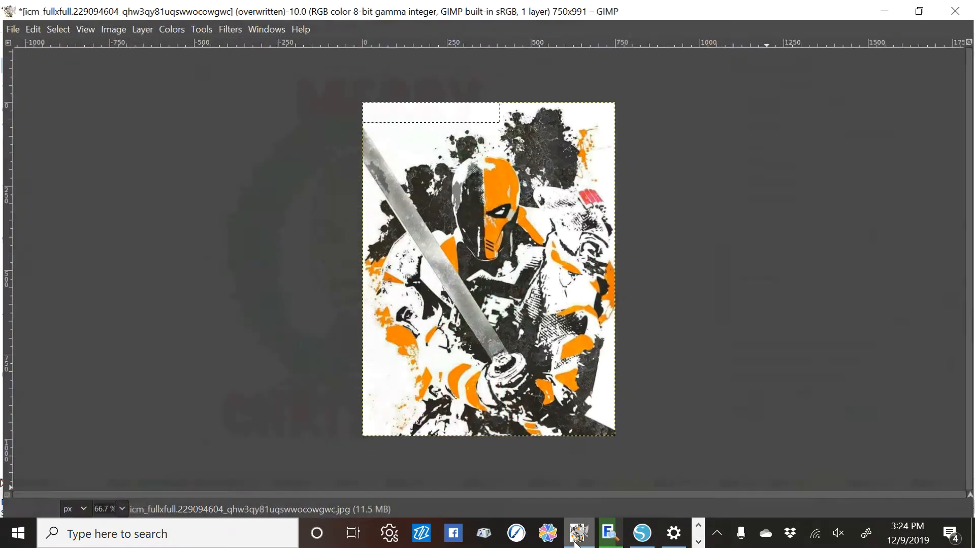
click(9, 28)
click(23, 74)
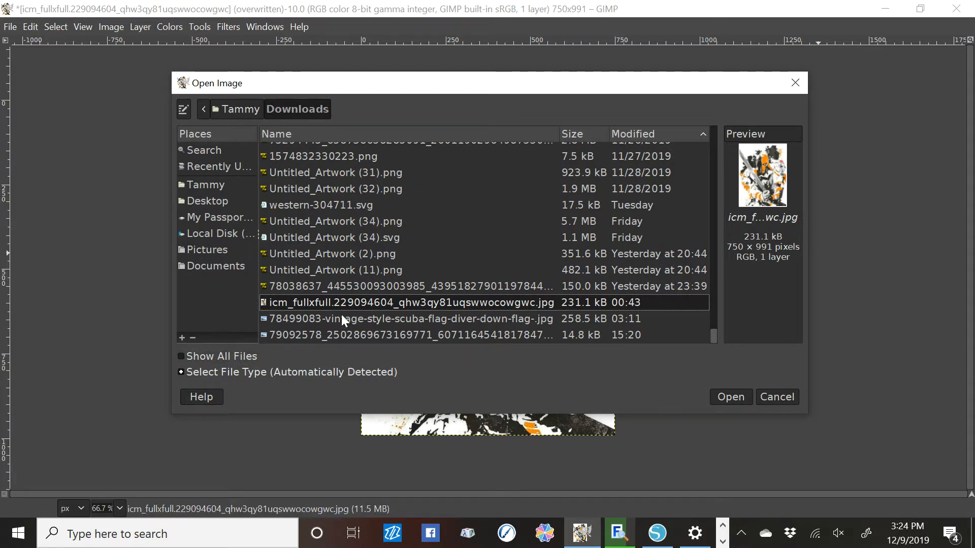
click(432, 333)
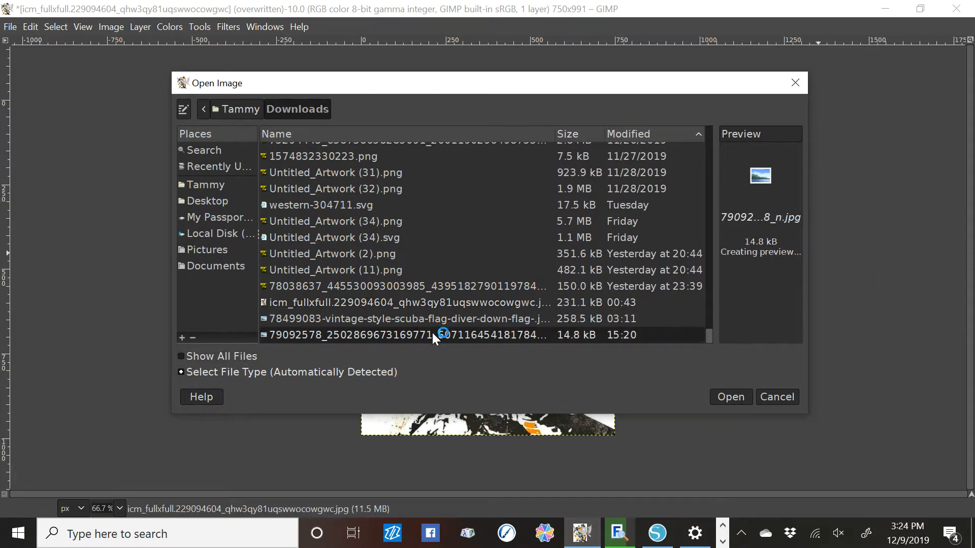
click(730, 397)
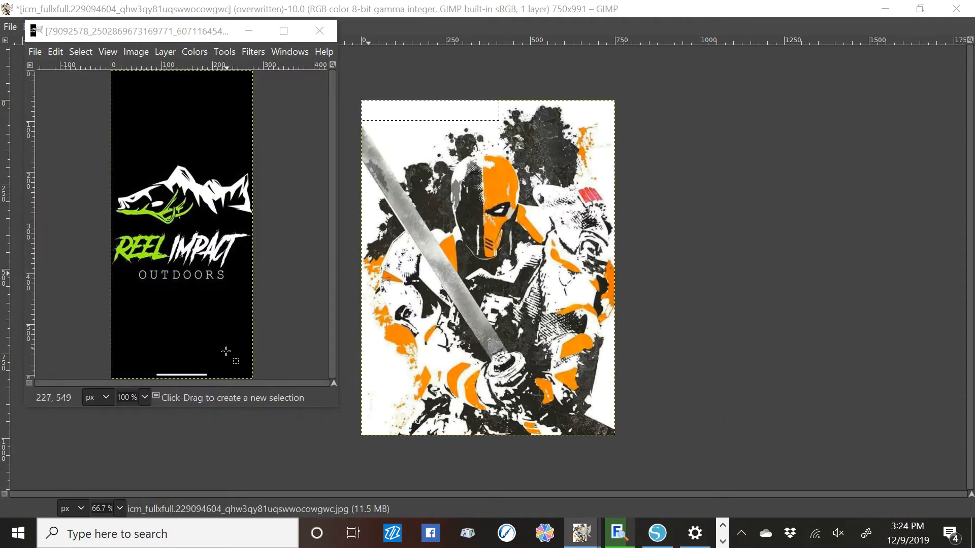
click(283, 32)
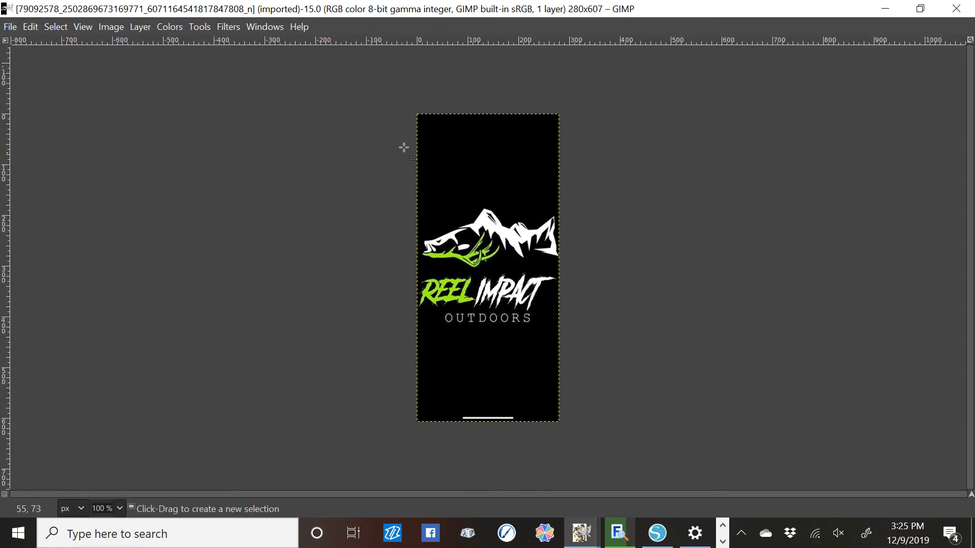
Crop the image to a rectangular selection of about 279 × 243 px tightly enclosing the fish artwork and the Reel Impact Outdoors lettering
click(199, 27)
mouse_move(206, 44)
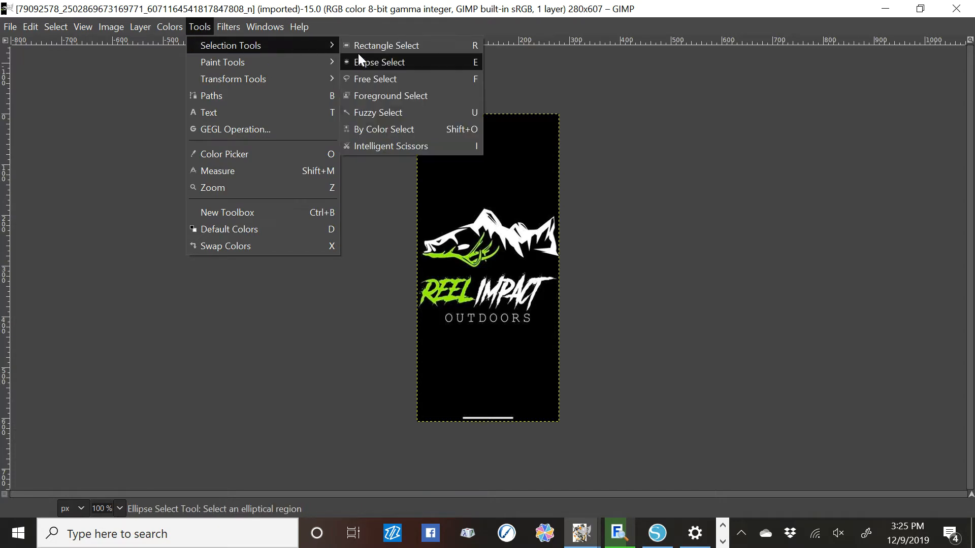
click(367, 46)
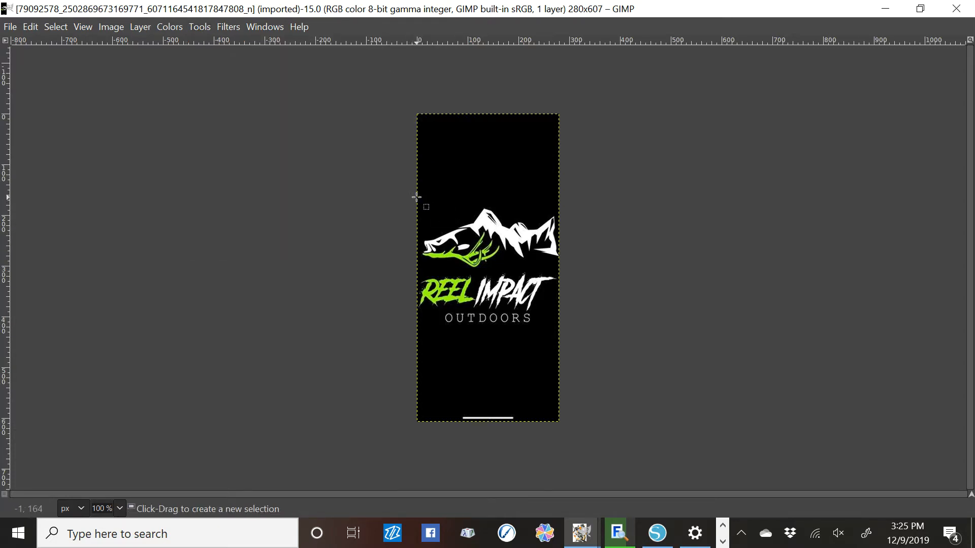
drag(410, 198, 559, 327)
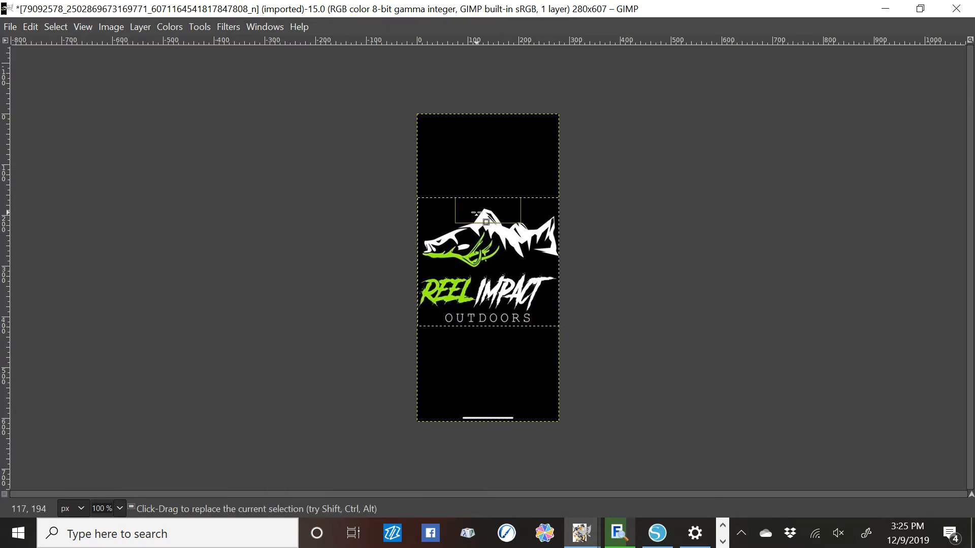
drag(477, 213, 475, 218)
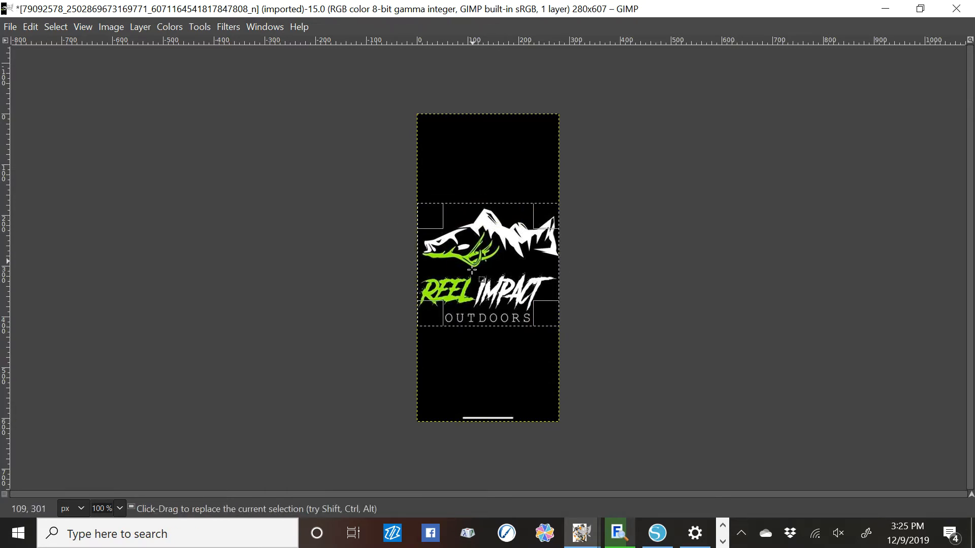
click(107, 29)
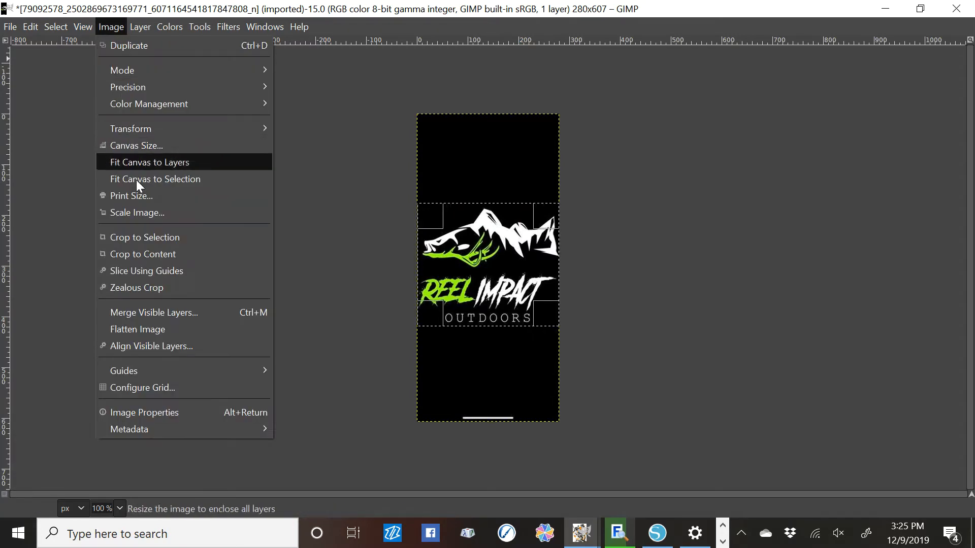
click(144, 236)
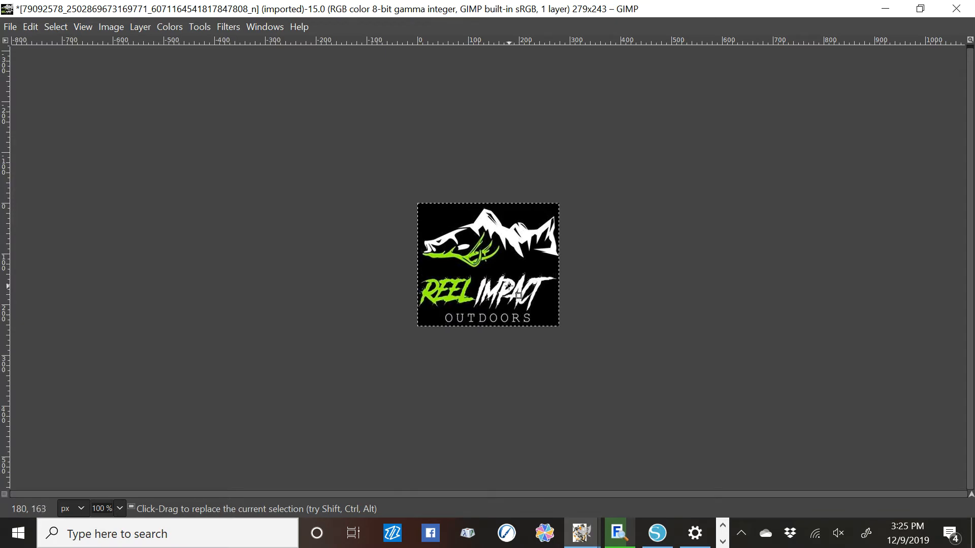
Add an alpha channel to the cropped logo layer so that it supports transparency
click(87, 26)
mouse_move(108, 80)
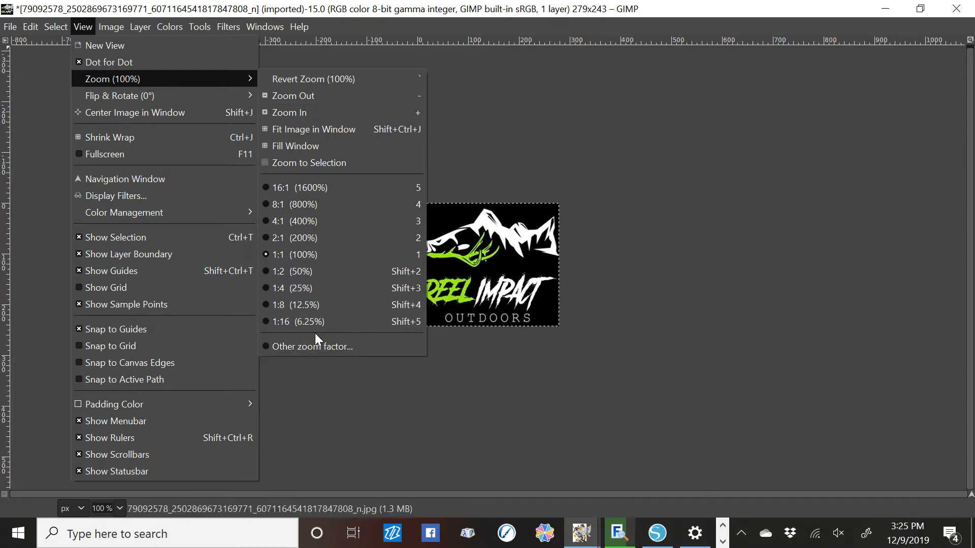
click(320, 236)
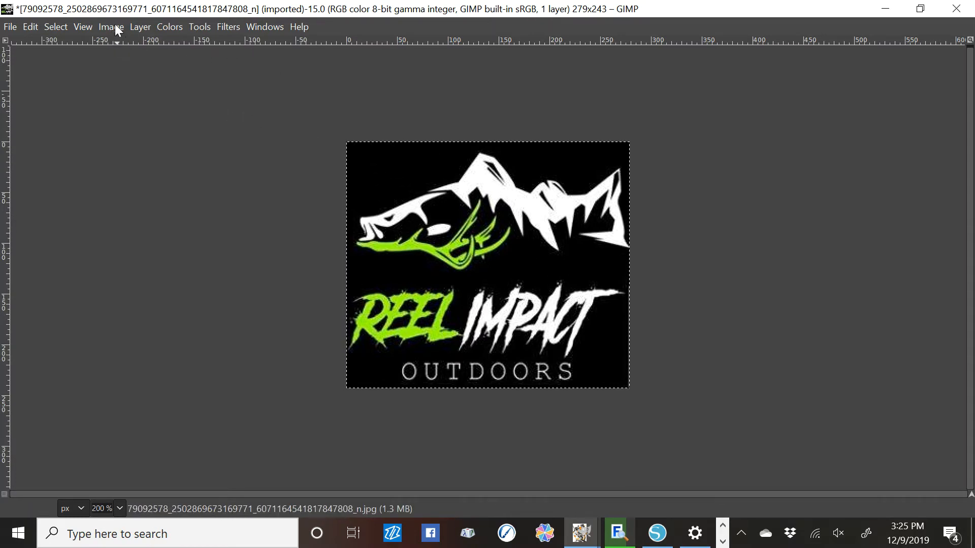
click(139, 26)
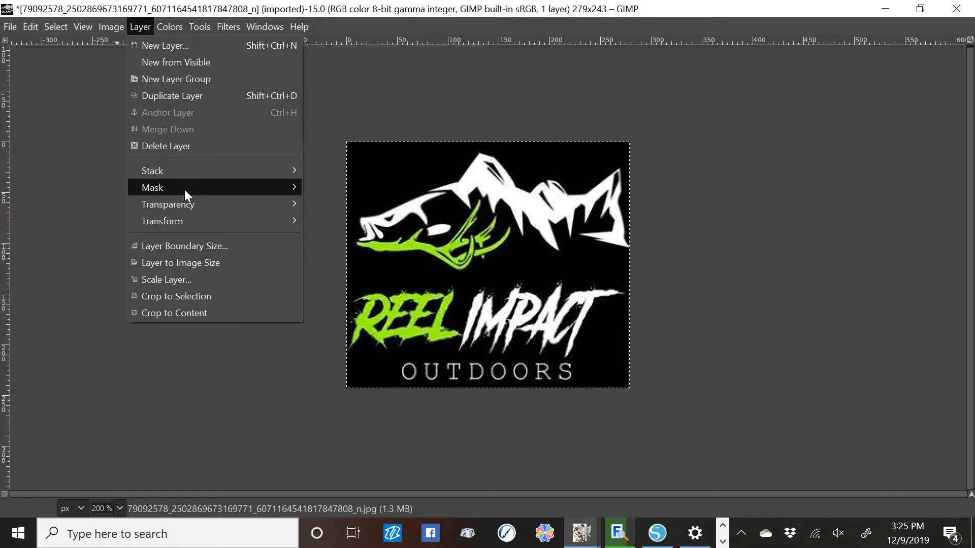
mouse_move(188, 208)
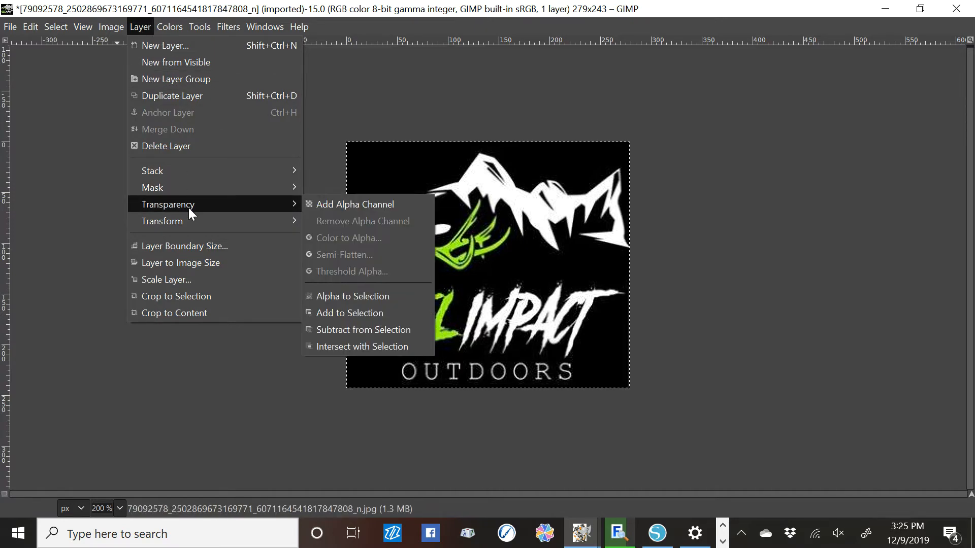
click(314, 206)
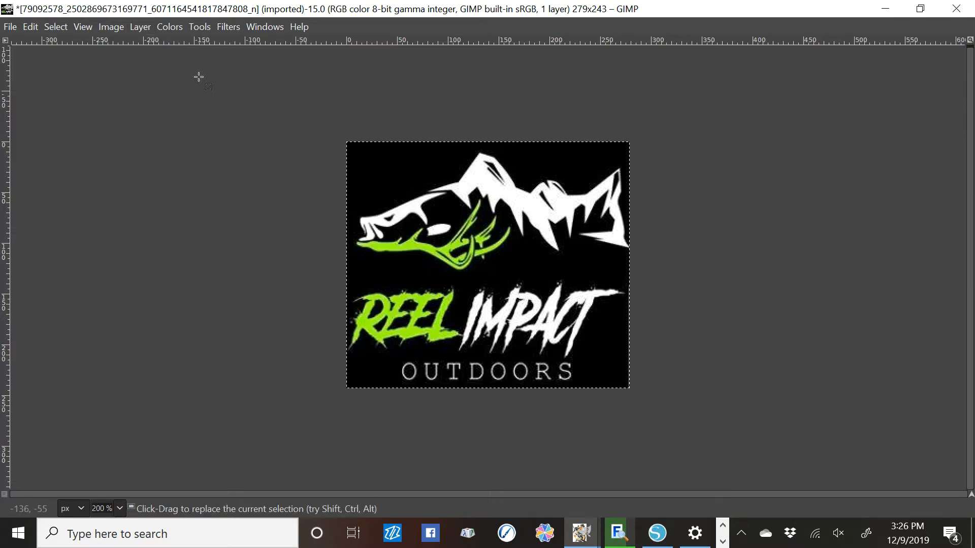
Try deleting the contiguous black background around the logo with Fuzzy Select, and undo the deletion
click(204, 27)
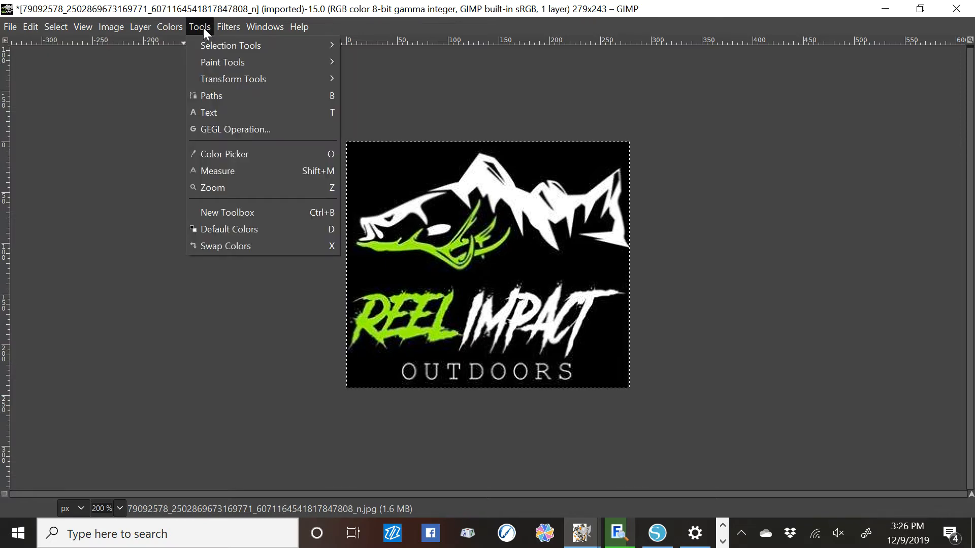
mouse_move(211, 46)
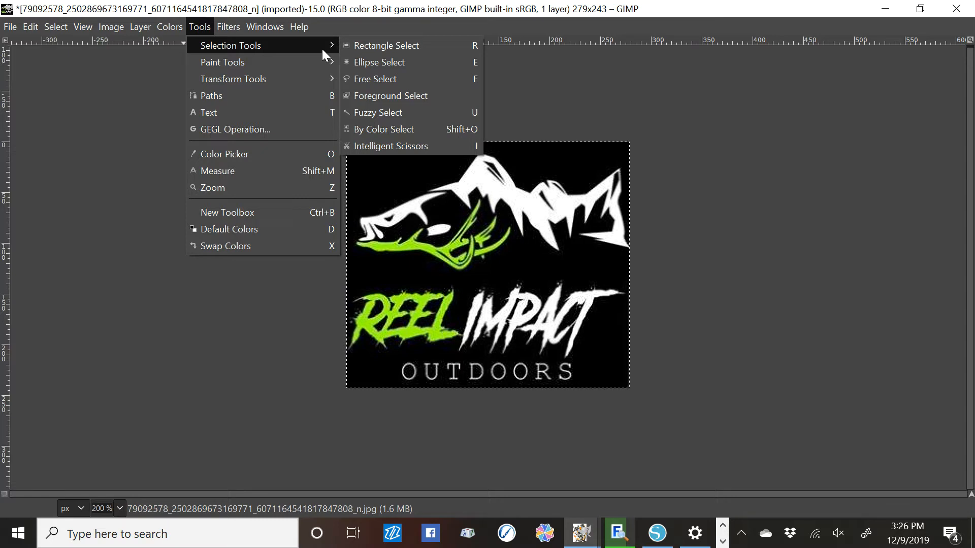
click(385, 117)
click(371, 174)
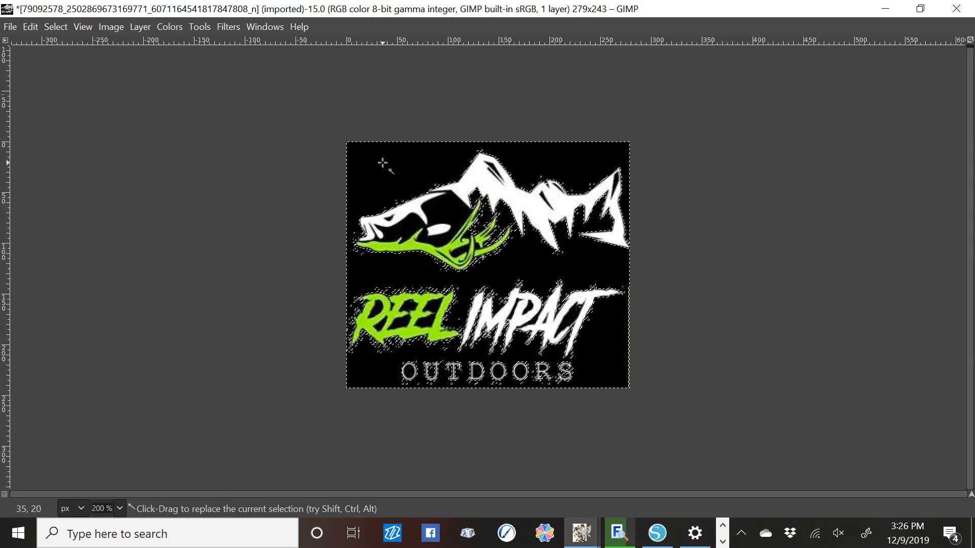
key(Delete)
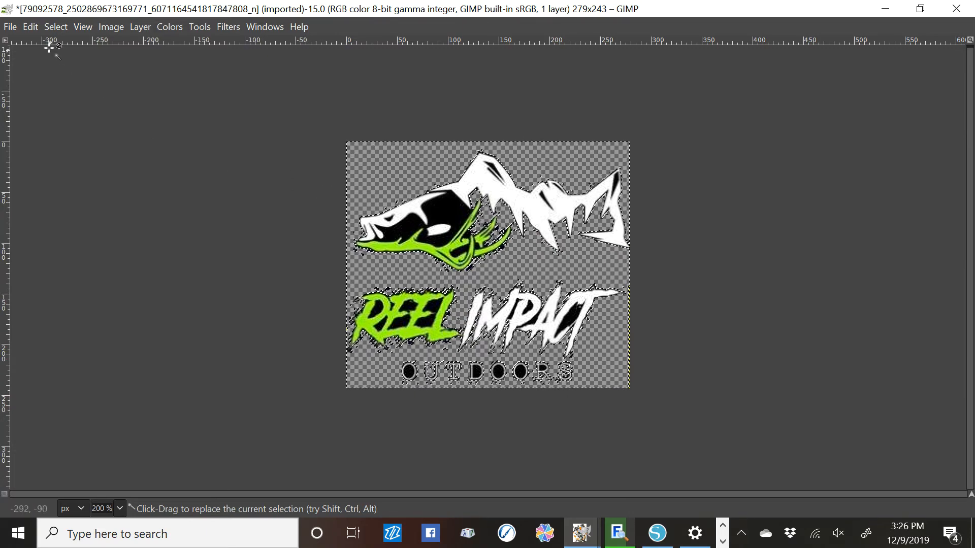
click(31, 26)
click(38, 45)
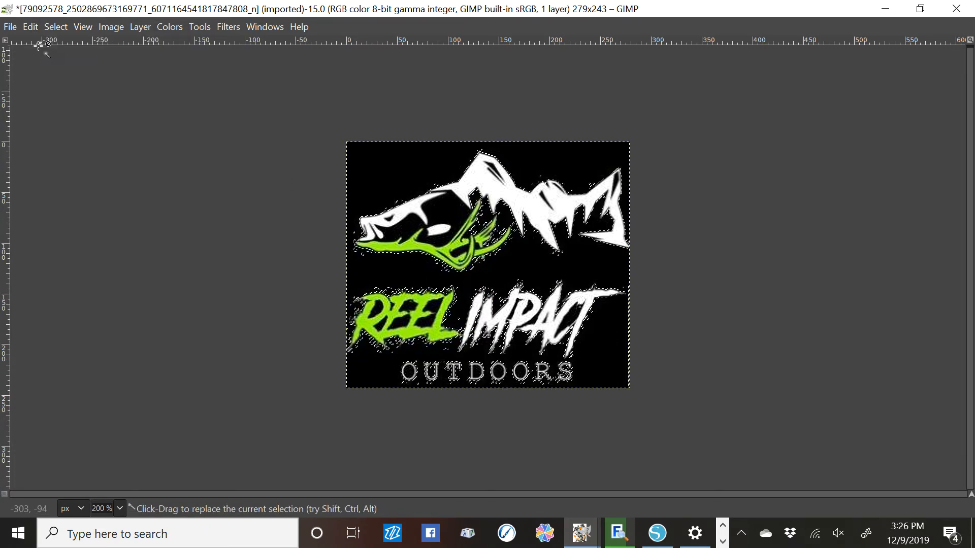
Select all black areas of the logo image with Select by Color and delete them
click(200, 28)
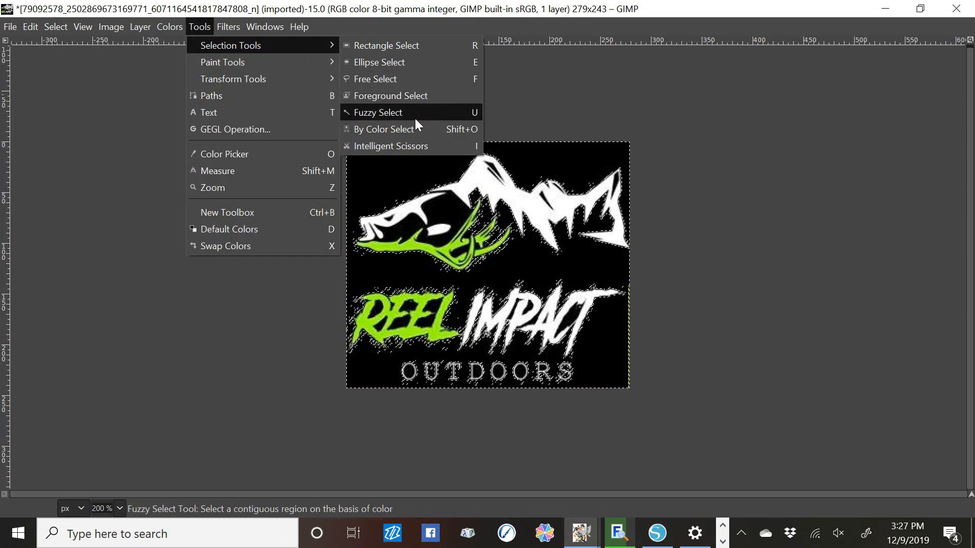
click(404, 130)
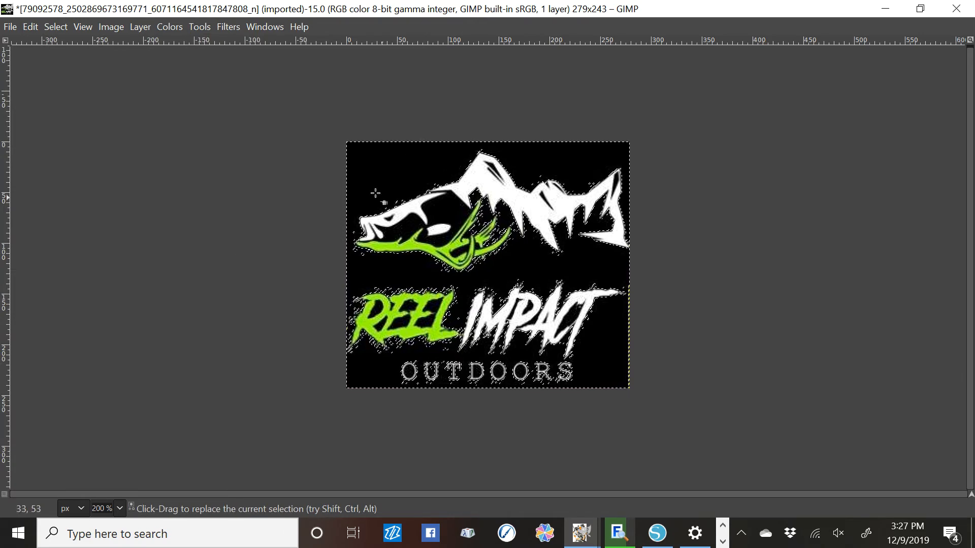
click(392, 169)
key(Delete)
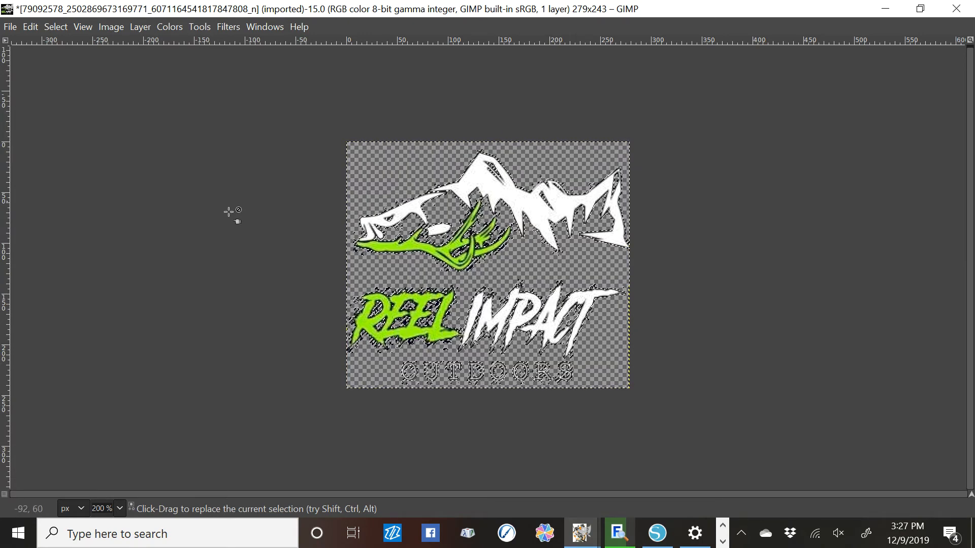
Select by color and delete the leftover dark pixels around the fish, antlers and lettering
click(86, 28)
mouse_move(109, 78)
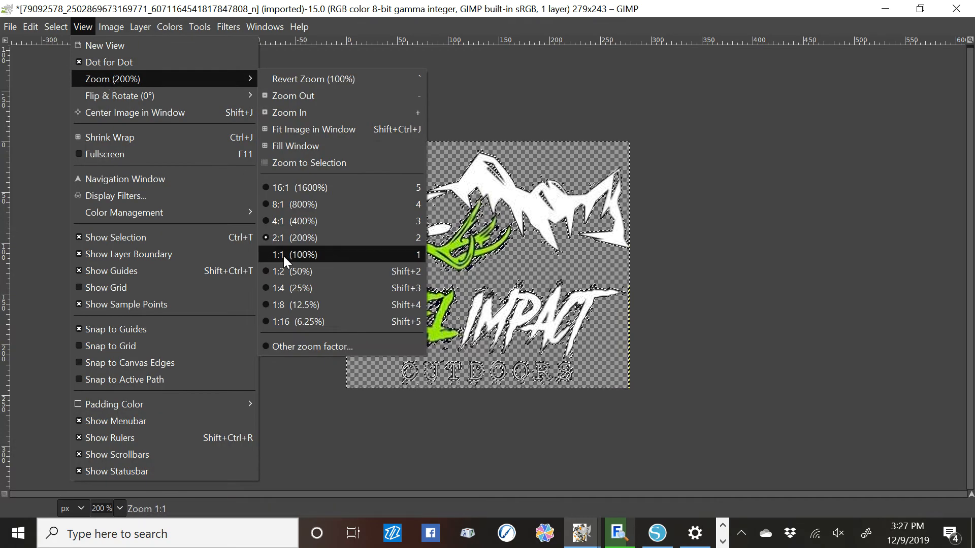
click(284, 224)
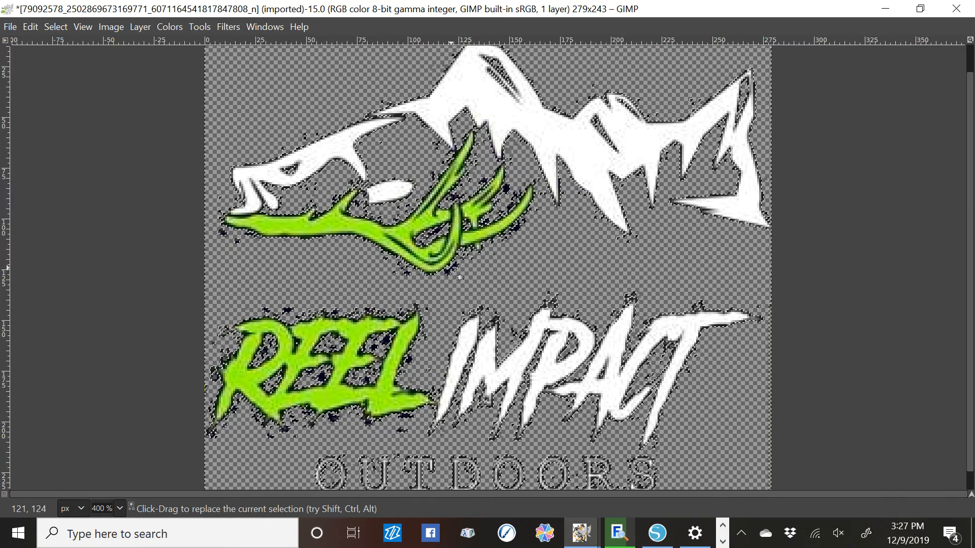
click(155, 267)
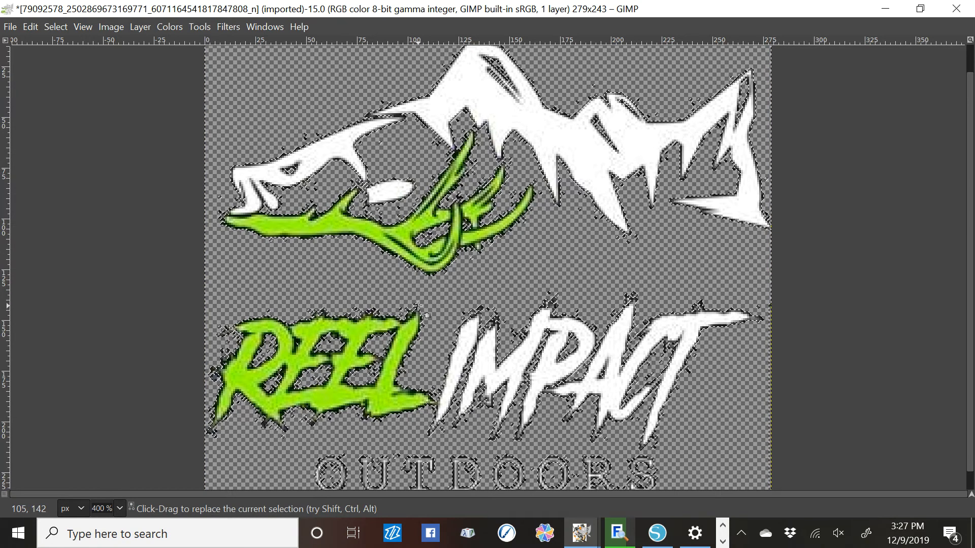
click(700, 304)
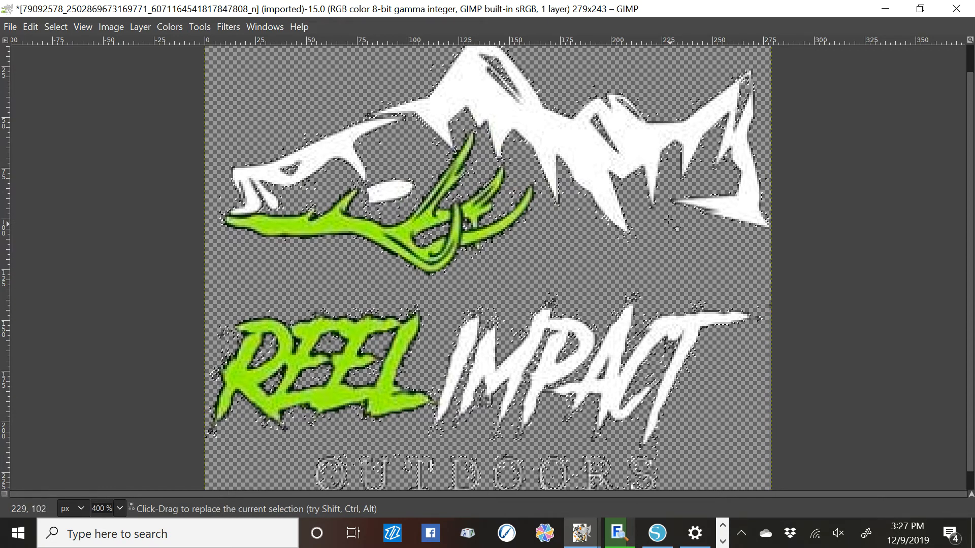
click(682, 161)
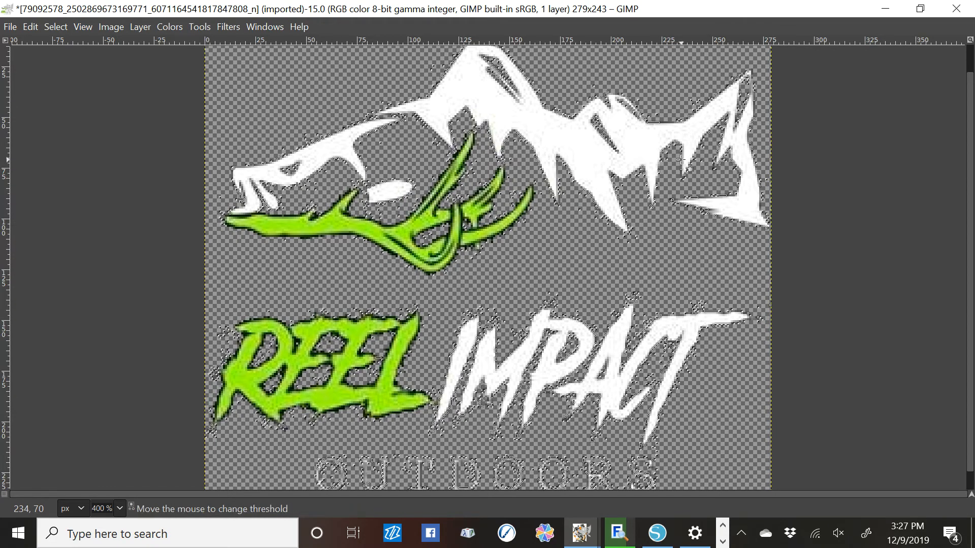
Try deleting the green color from the antlers and the word REEL using color selection, and undo the deletion
click(458, 156)
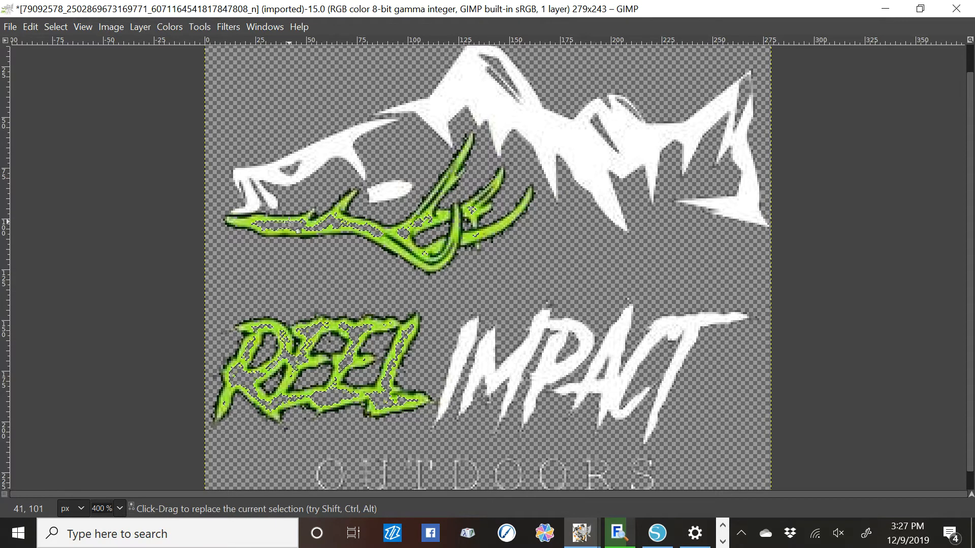
key(ctrl+z)
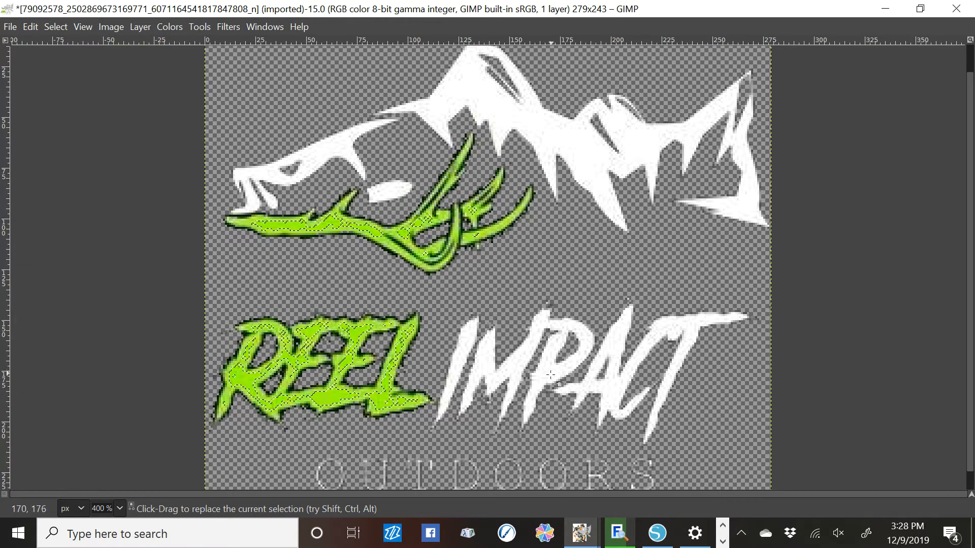
Switch to the Inkscape window with Merry Chrithmith_tyson.svg
click(722, 540)
click(722, 526)
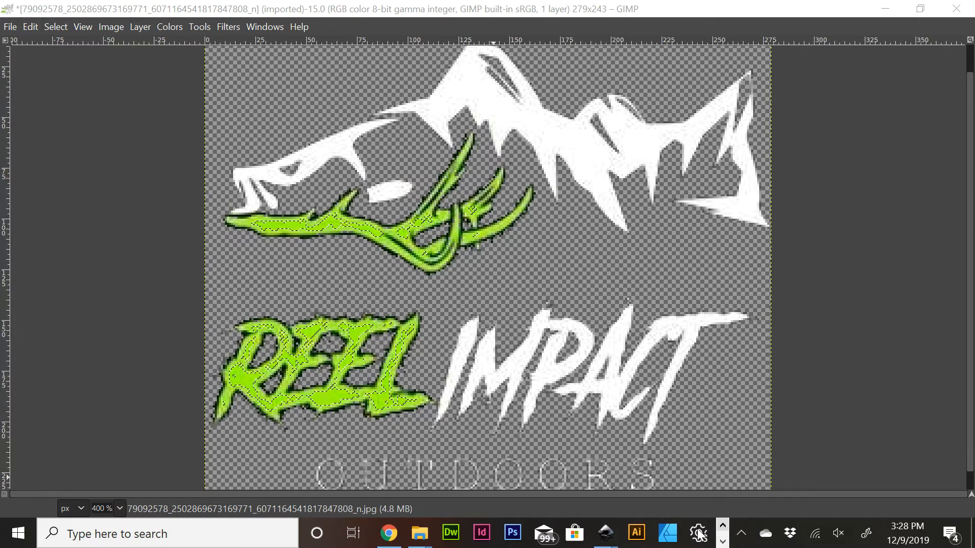
mouse_move(611, 545)
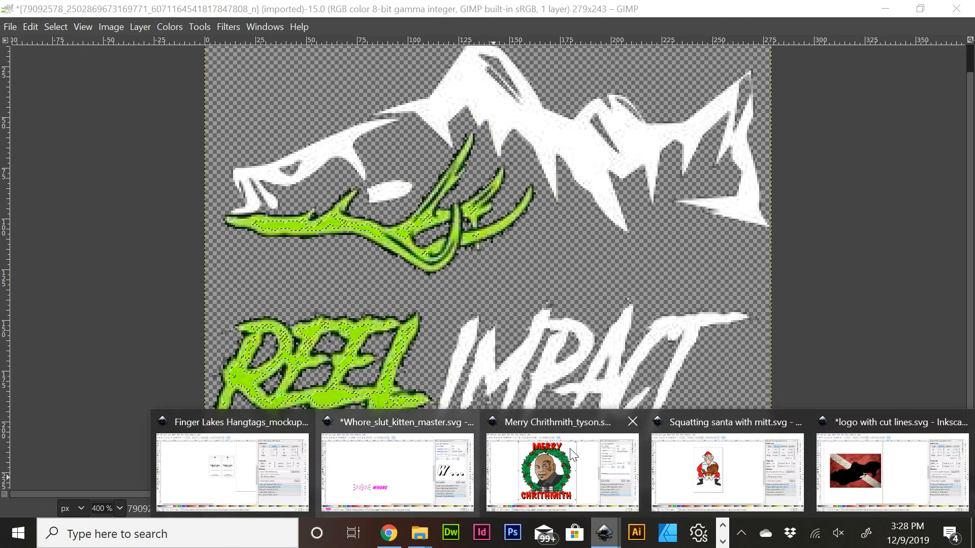
click(568, 425)
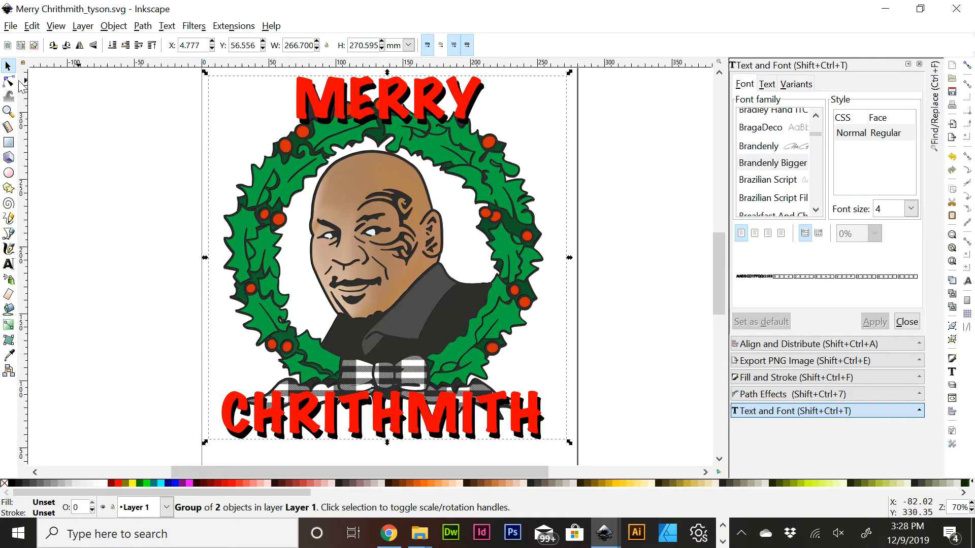
Create a new blank document and show the docked dialogs
click(11, 26)
click(13, 45)
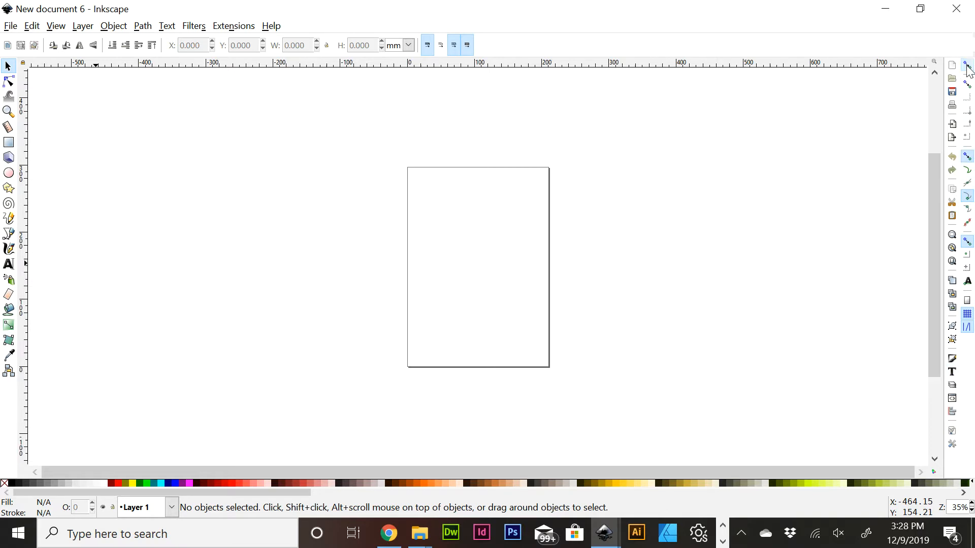
key(F12)
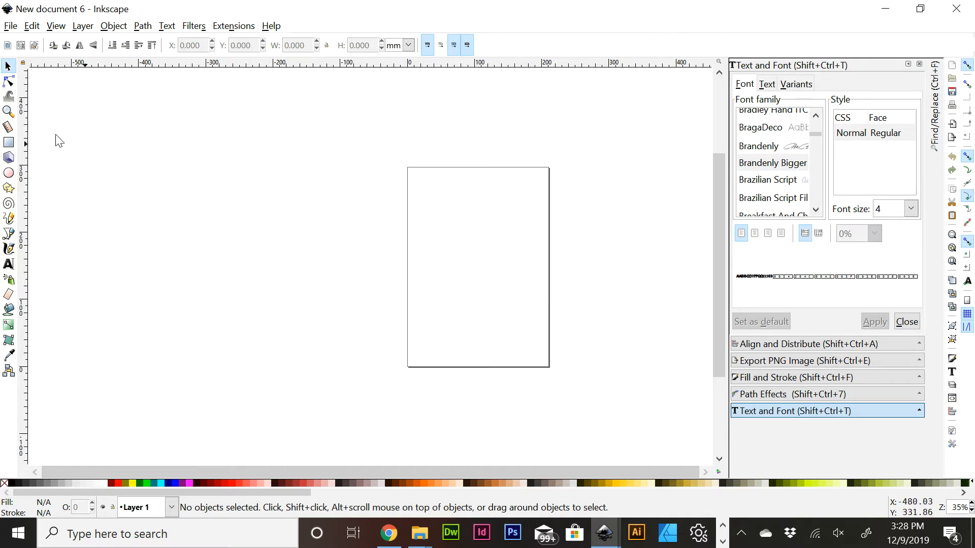
Draw a magenta rectangle about 84.7 by 77.1 mm beside the page, duplicate it, and snap the copy directly below the original
click(8, 142)
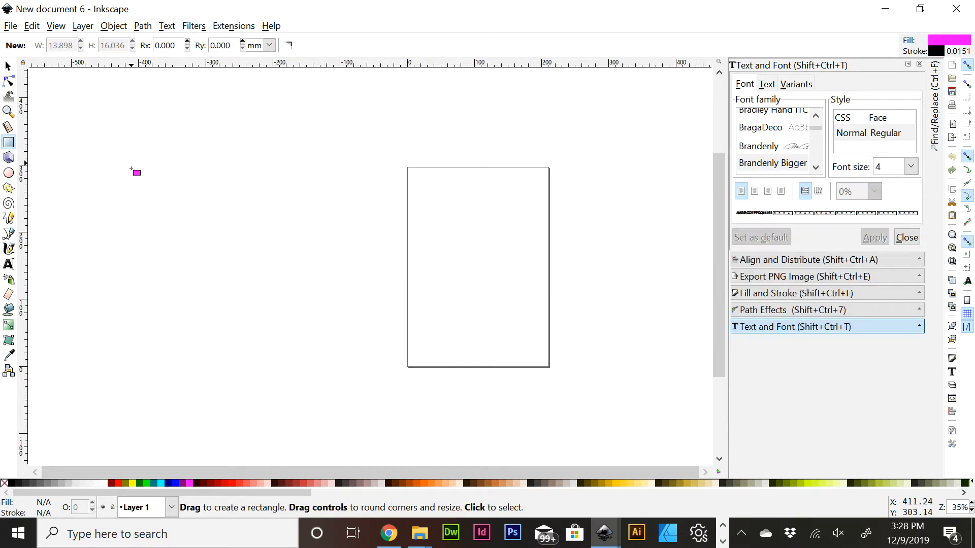
mouse_move(131, 163)
mouse_down()
mouse_move(206, 211)
mouse_move(189, 214)
mouse_up()
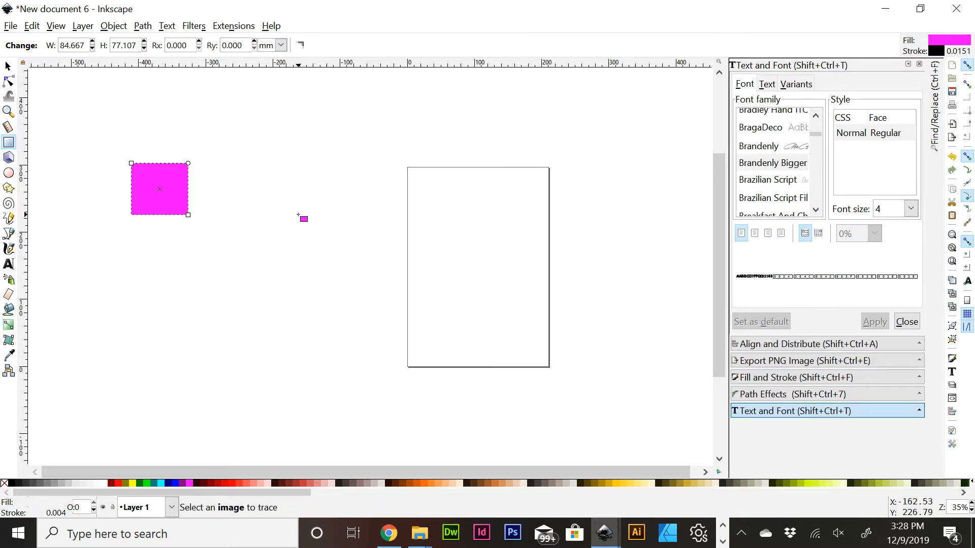
click(31, 26)
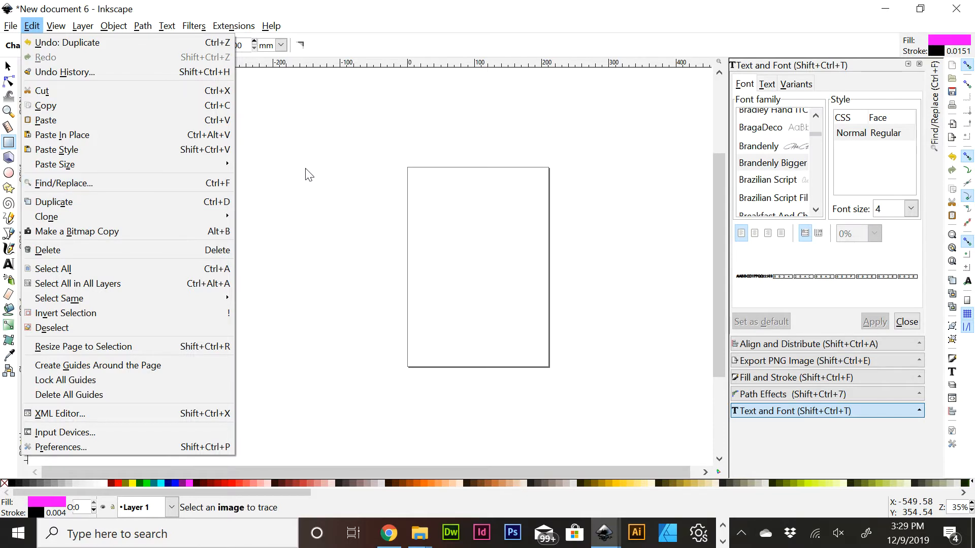
click(305, 172)
click(7, 66)
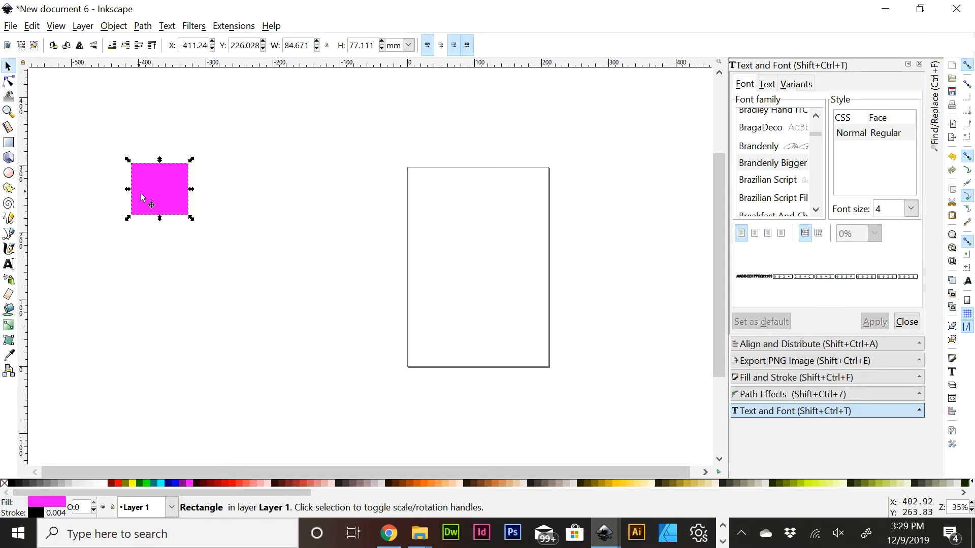
drag(151, 202, 157, 258)
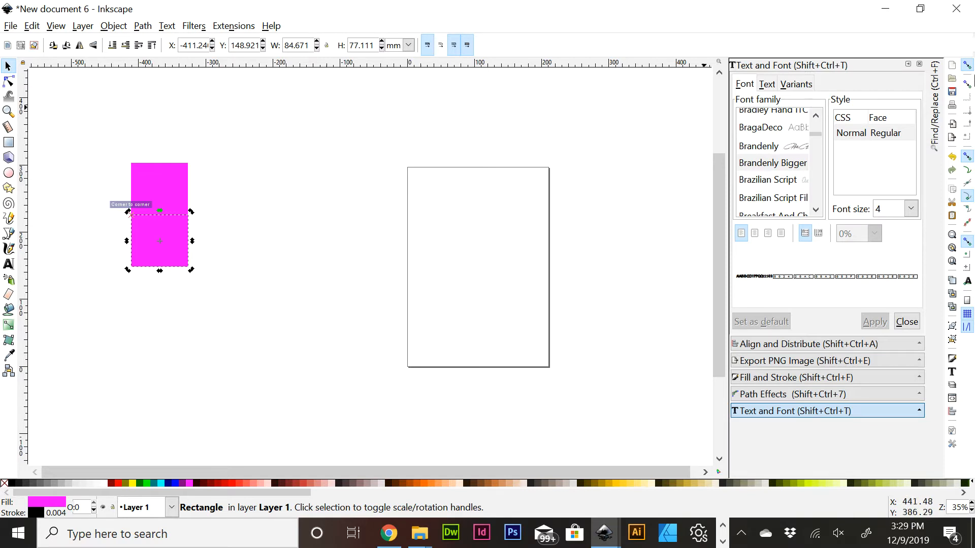
Turn off snapping and move the lower rectangle freely away from the upper one
click(967, 66)
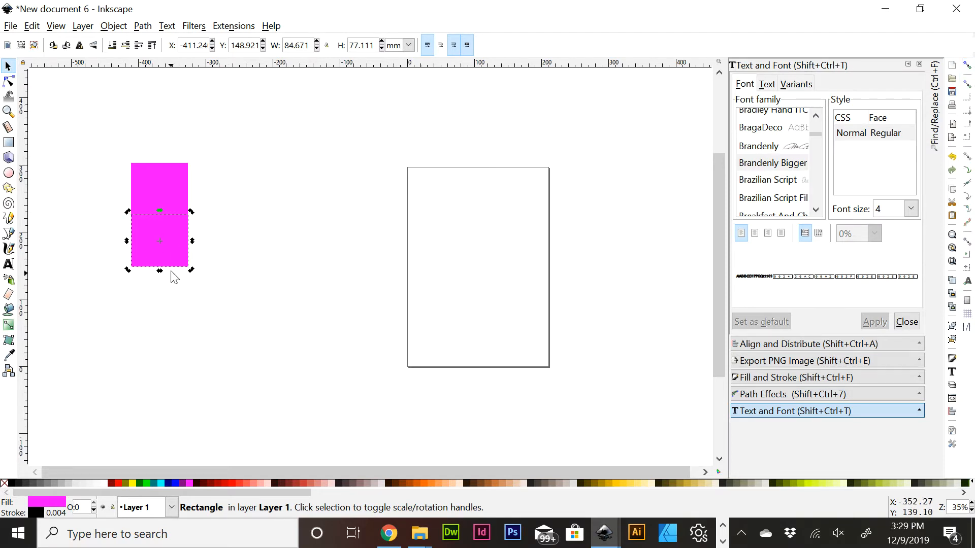
drag(176, 263, 186, 282)
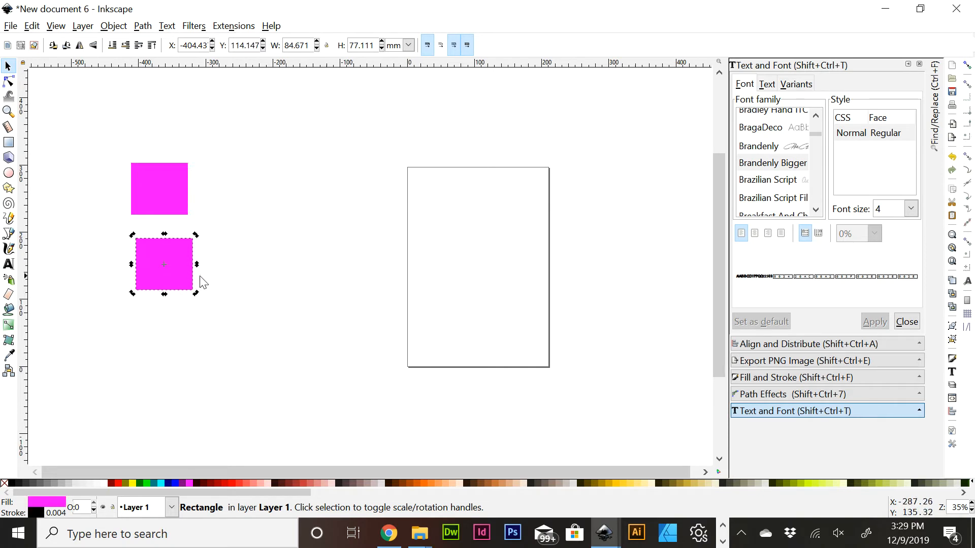
Delete both magenta rectangles from the canvas
key(Delete)
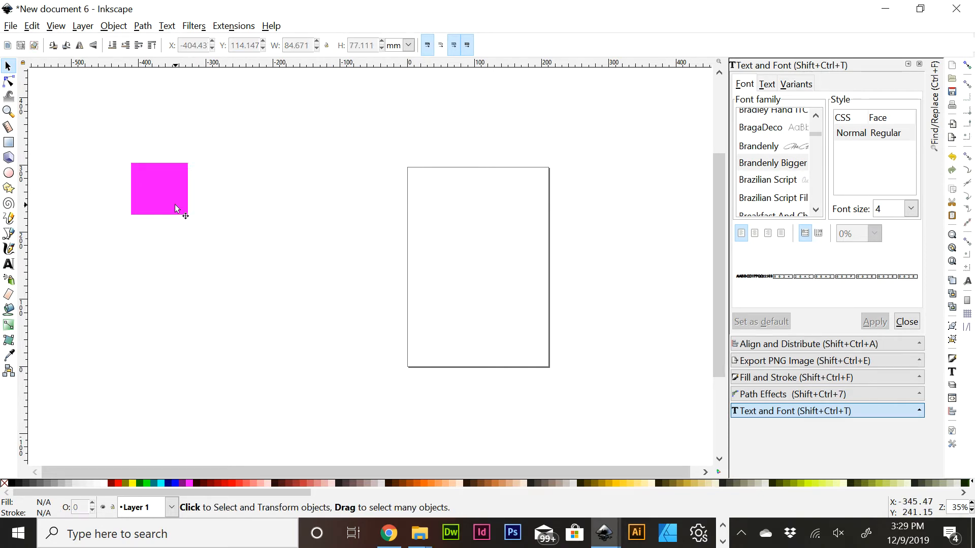
click(175, 204)
key(Delete)
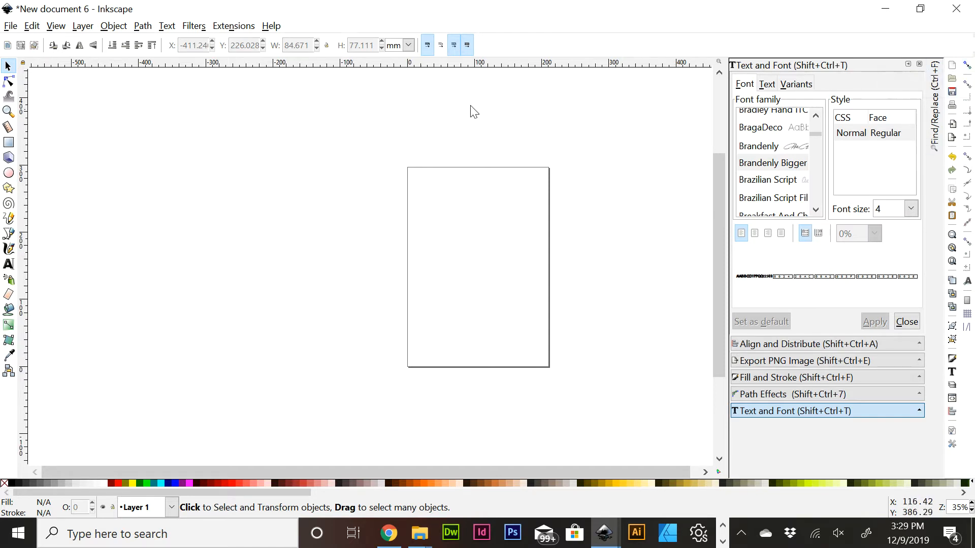
Set the document's display units and custom page size units to inches in Document Properties
click(11, 26)
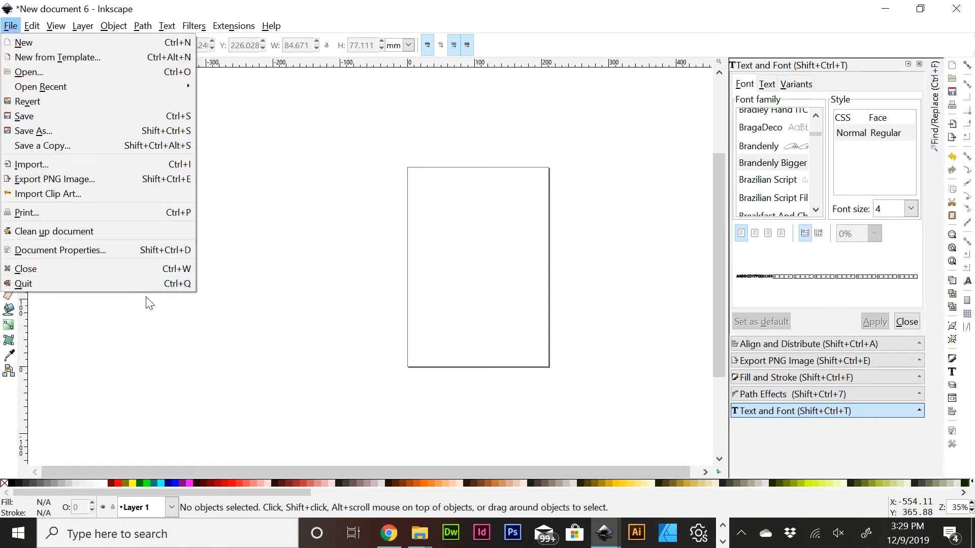
click(105, 252)
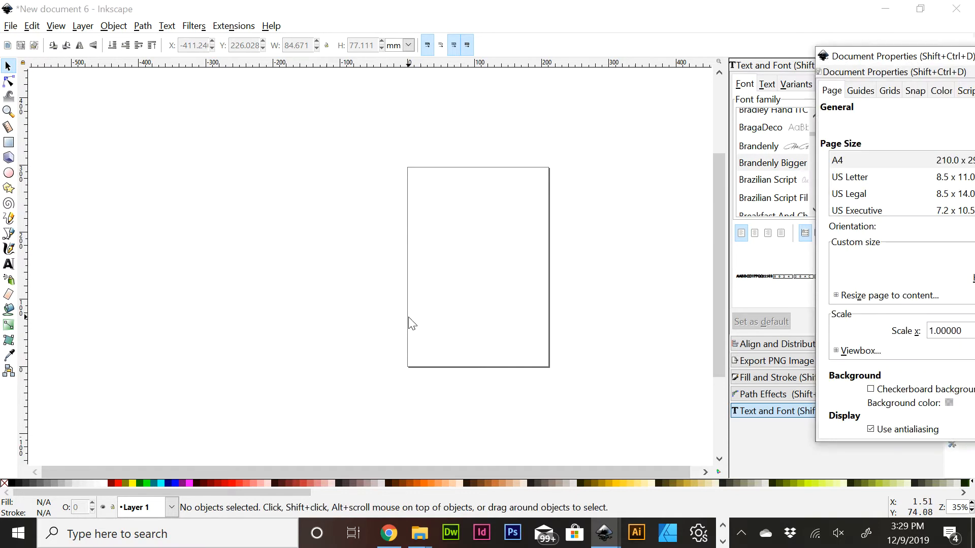
drag(900, 62, 339, 49)
click(739, 108)
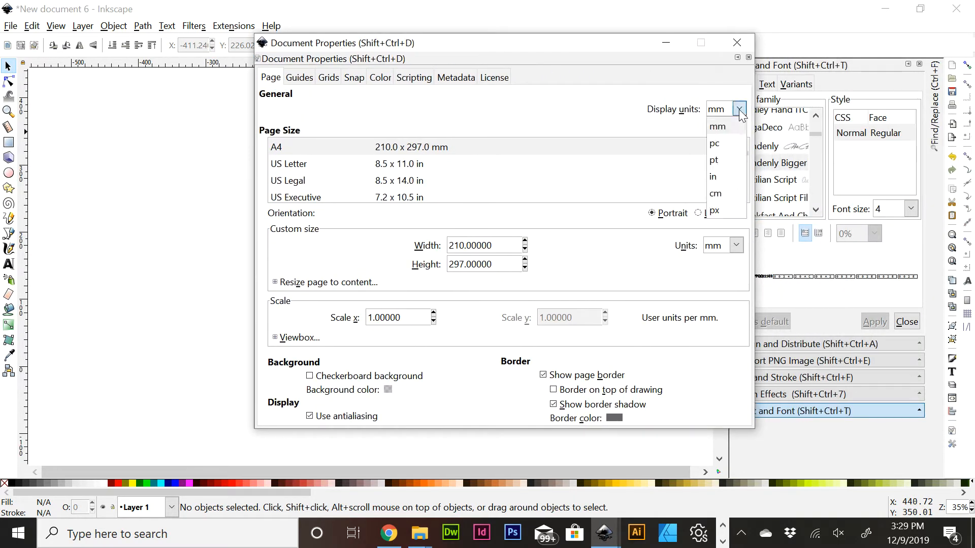
click(728, 180)
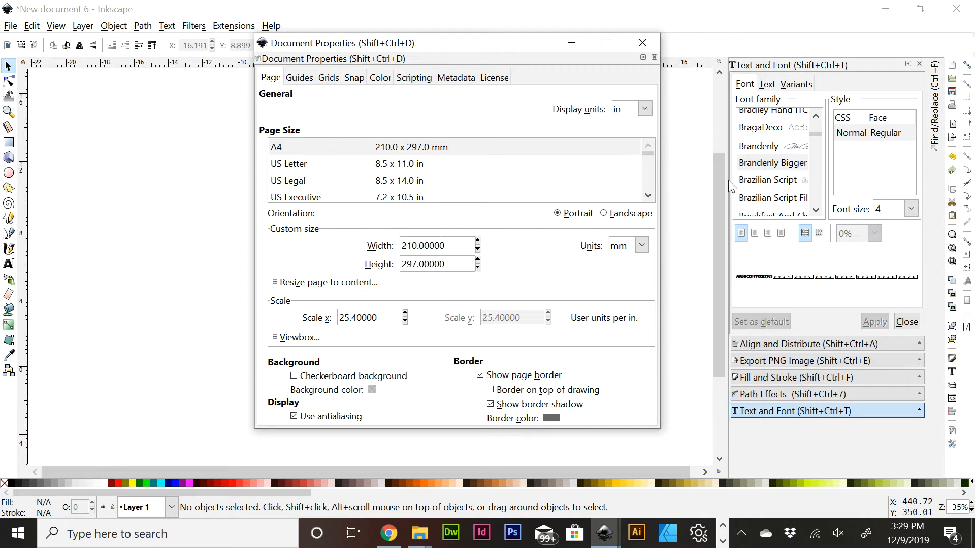
click(642, 245)
click(616, 315)
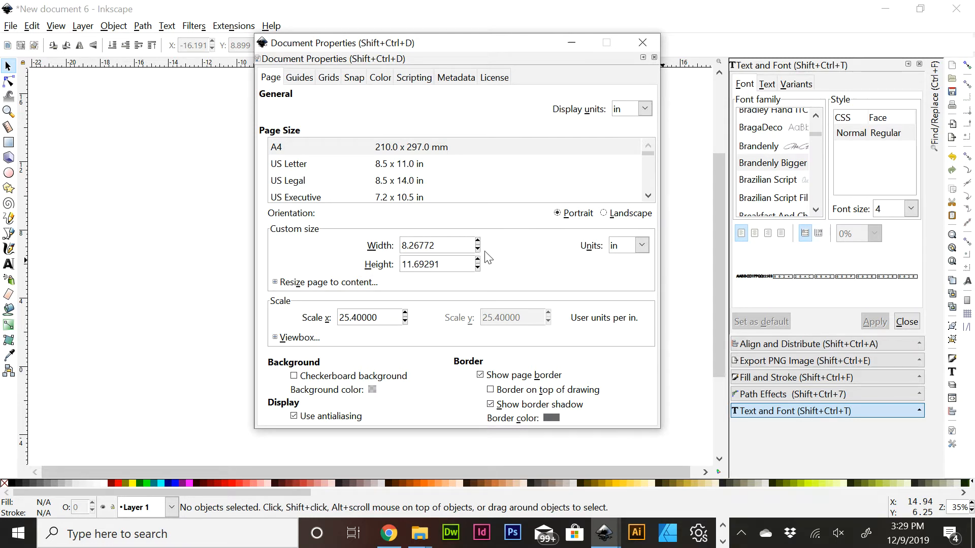
Set the custom page size to 13 in wide and 19 in high, and close Document Properties
double_click(451, 245)
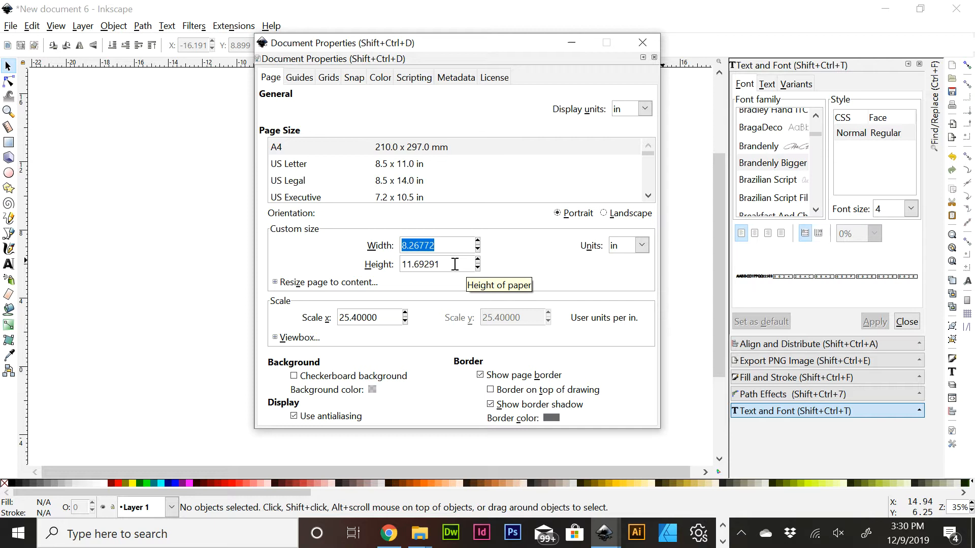
text(13)
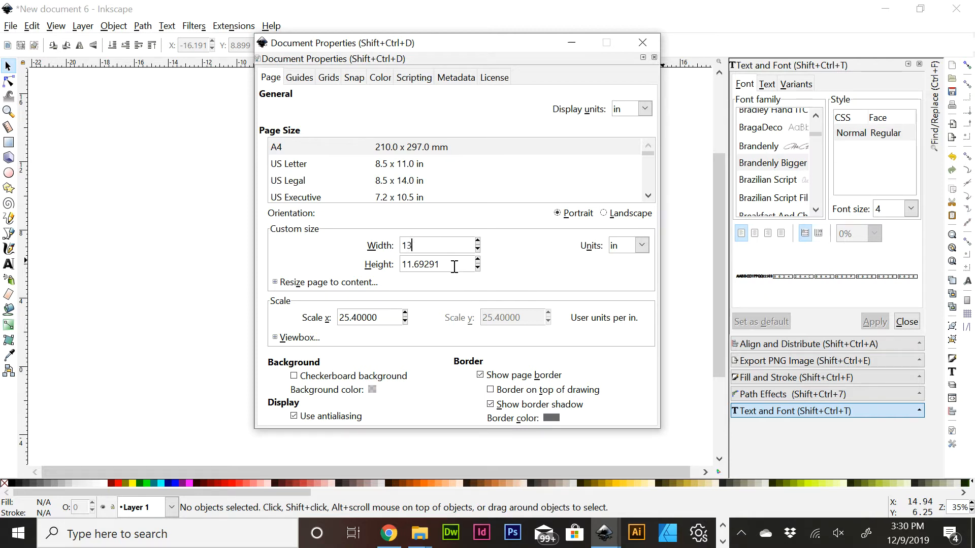
key(Tab)
text(1)
key(Tab)
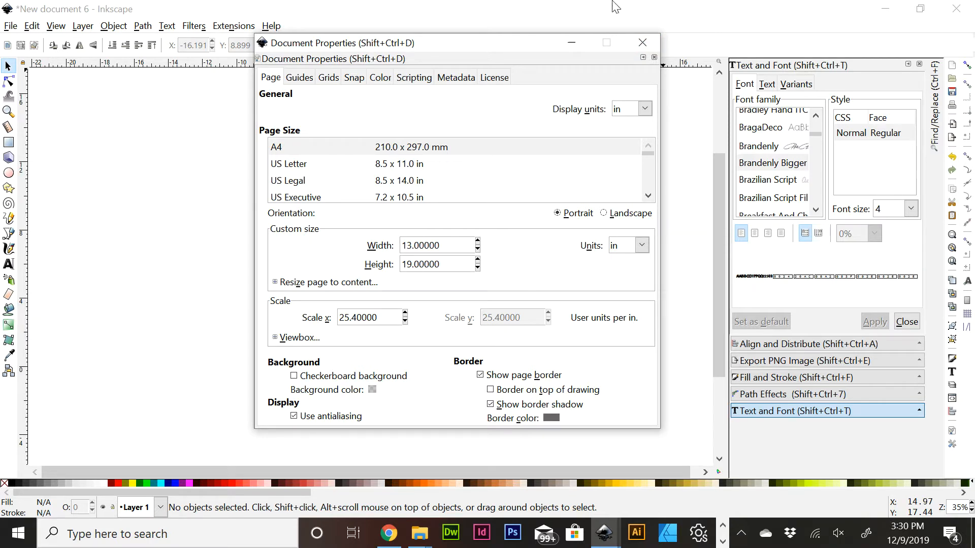
click(642, 44)
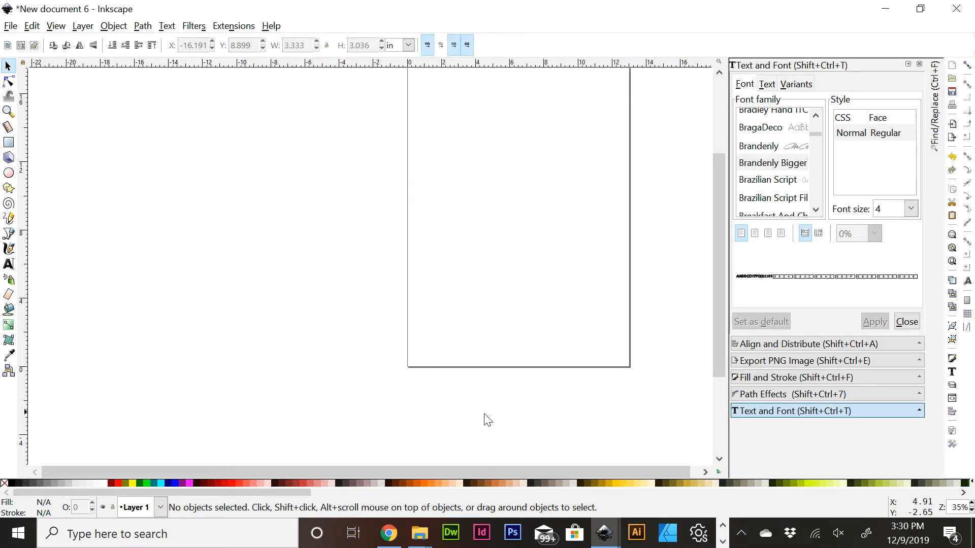
Link the Adobe RGB (1998) color profile to the document in Document Properties
click(11, 29)
click(81, 250)
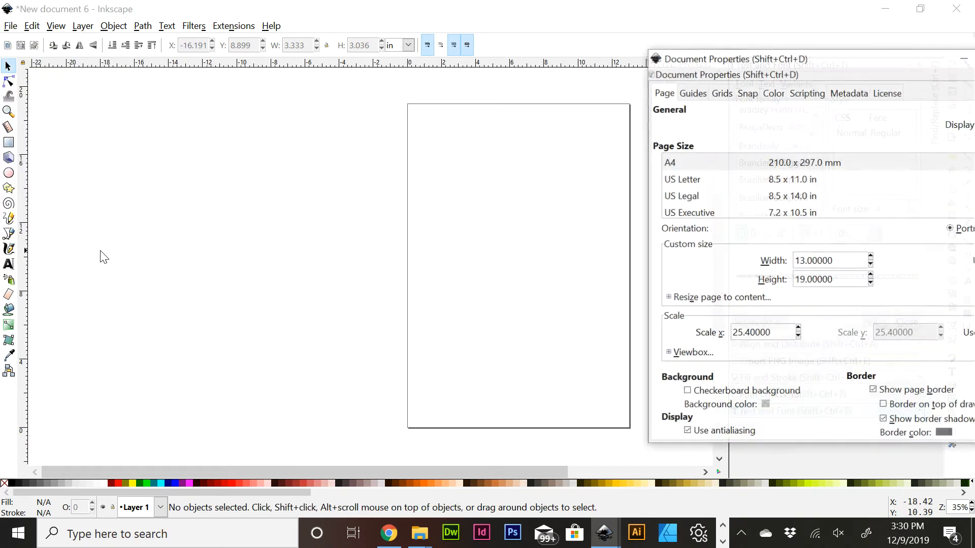
drag(812, 58, 349, 48)
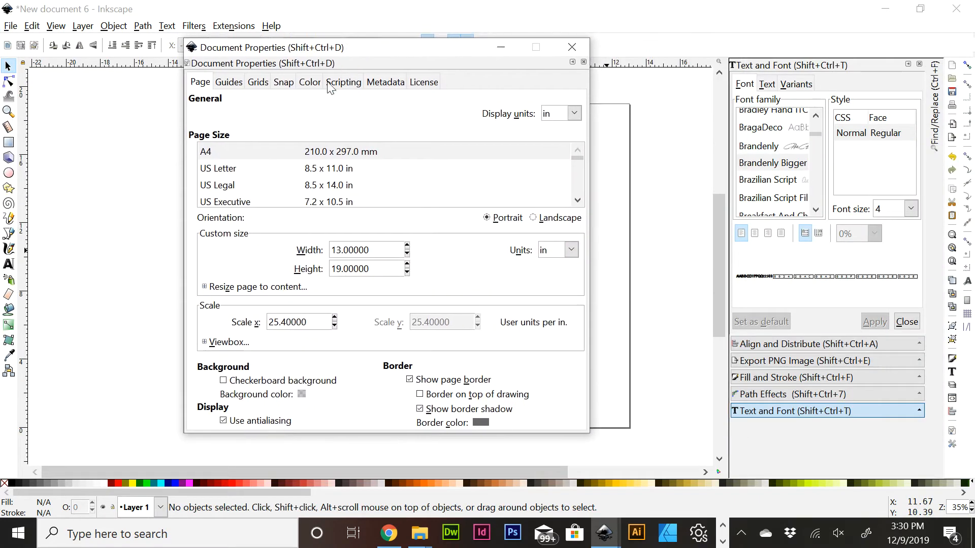
click(311, 85)
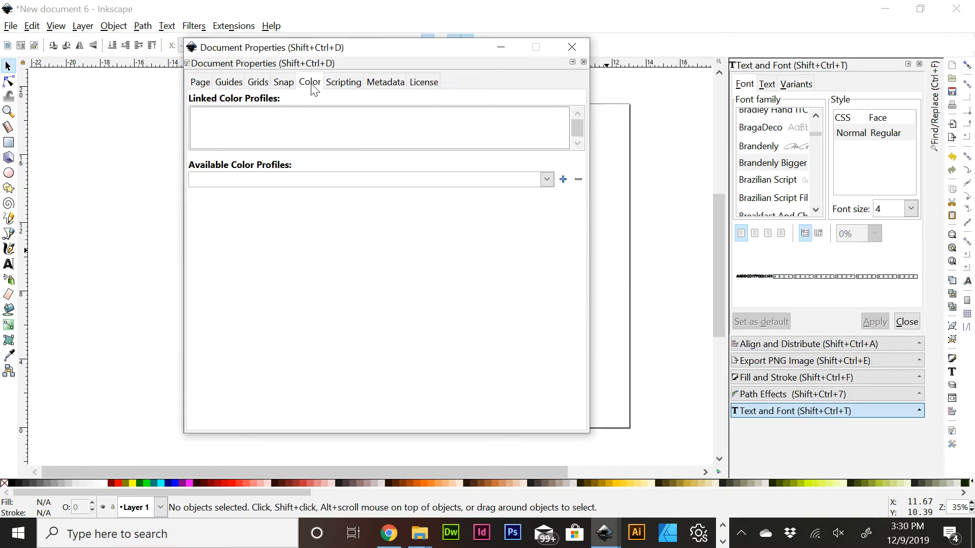
click(547, 180)
click(204, 198)
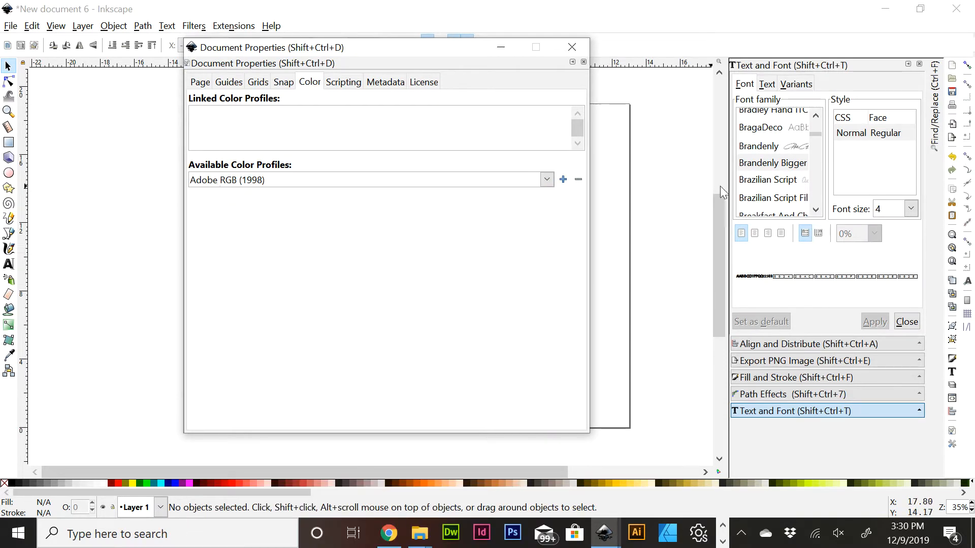
click(562, 179)
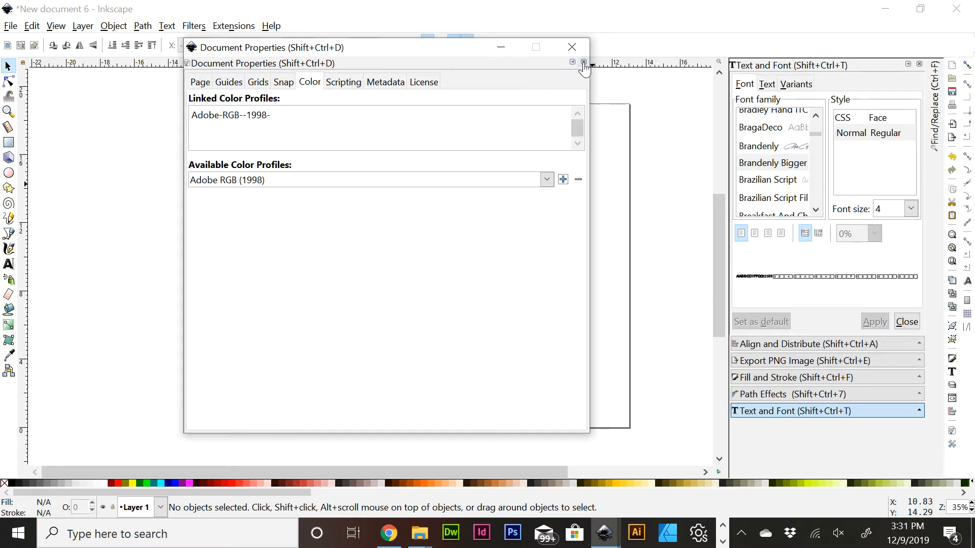
click(571, 47)
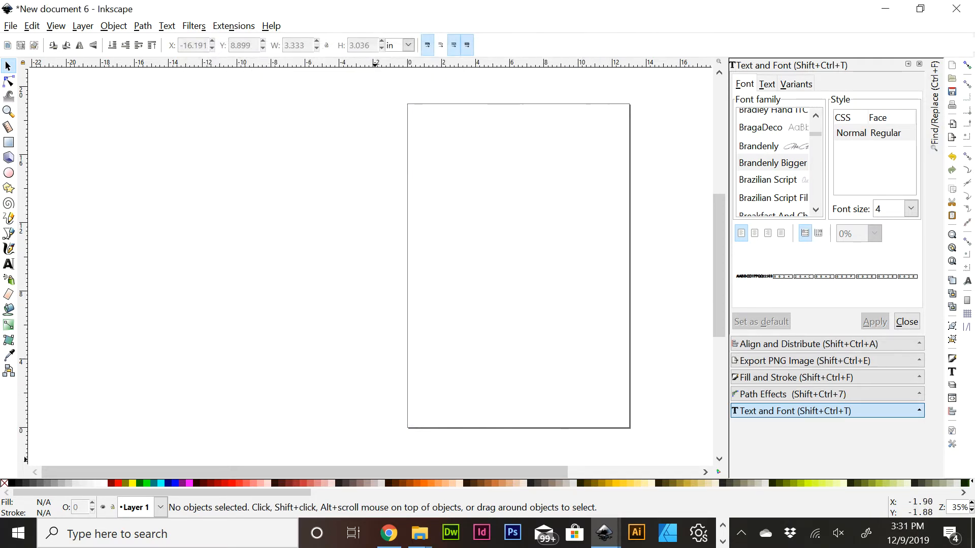
Import the Reel Impact Outdoors logo JPG with the black background from the Downloads folder
scroll(360, 468, right, 3)
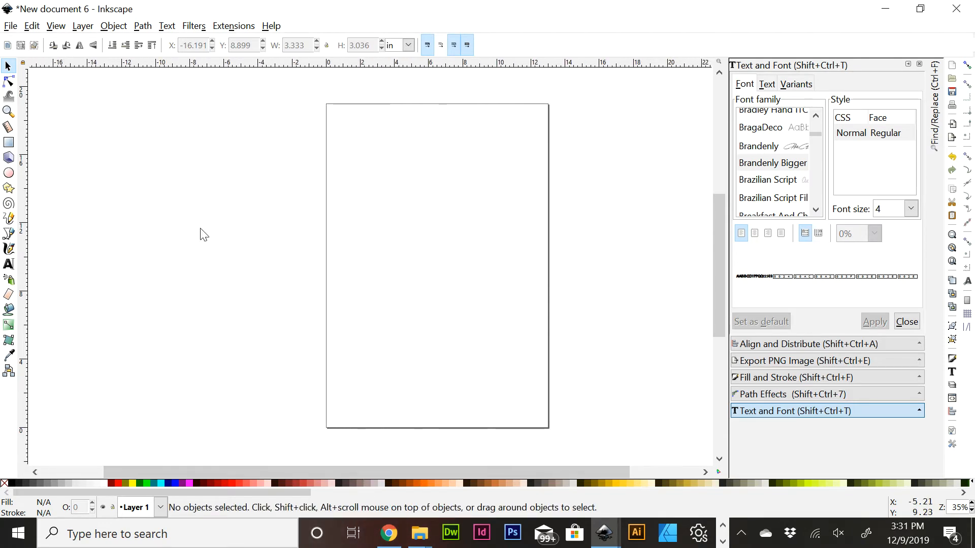
click(10, 26)
click(53, 166)
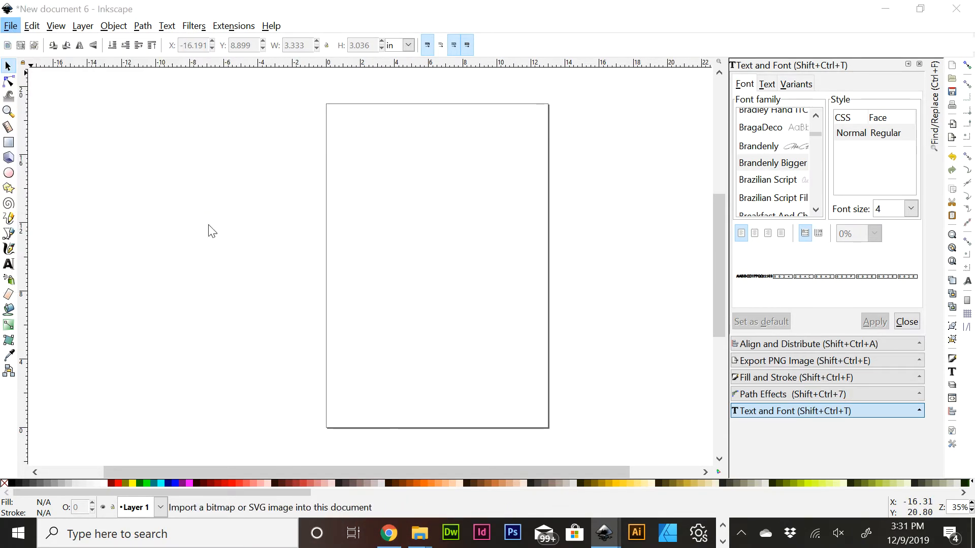
click(113, 135)
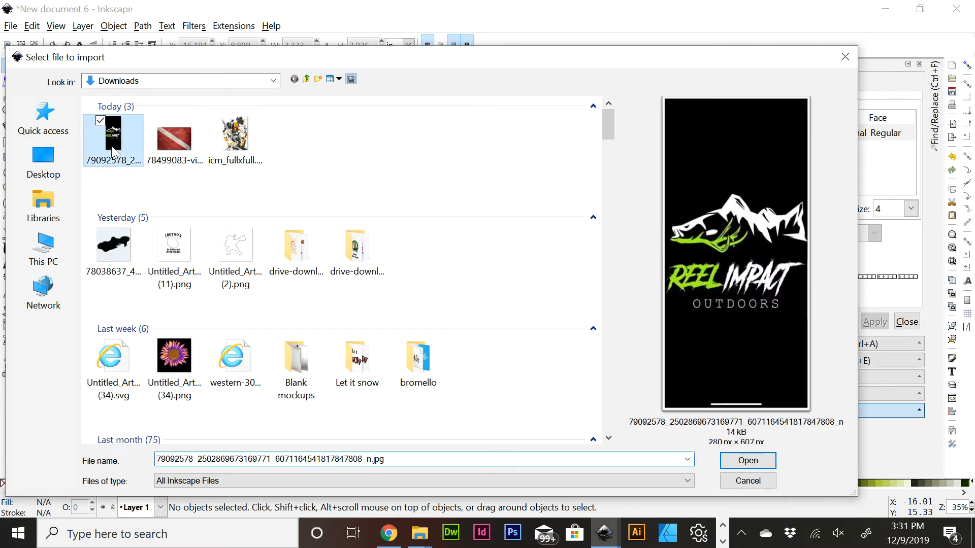
click(752, 462)
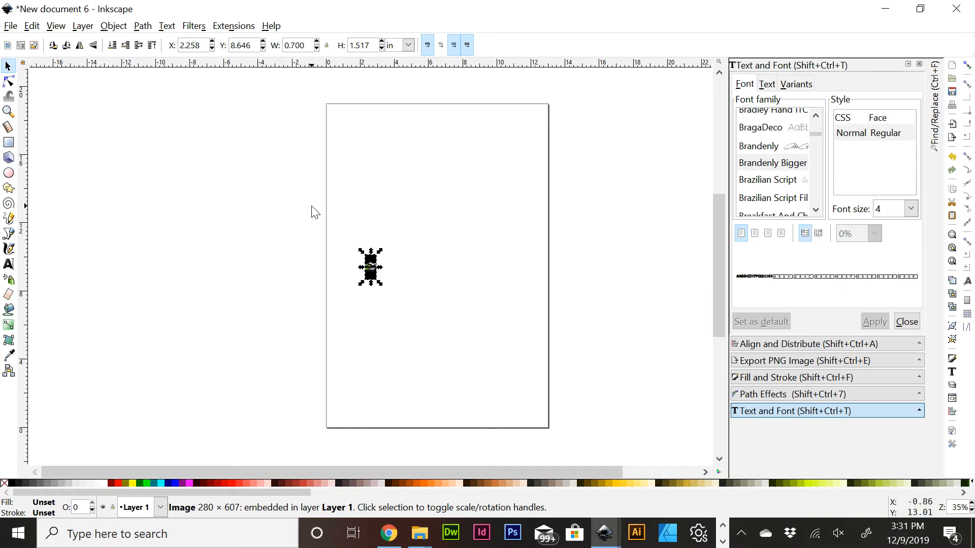
Move the imported logo image left on the page to about X 1.35 in, Y 8.76 in
key(plus)
key(plus)
key(plus)
key(plus)
key(plus)
key(plus)
key(plus)
key(plus)
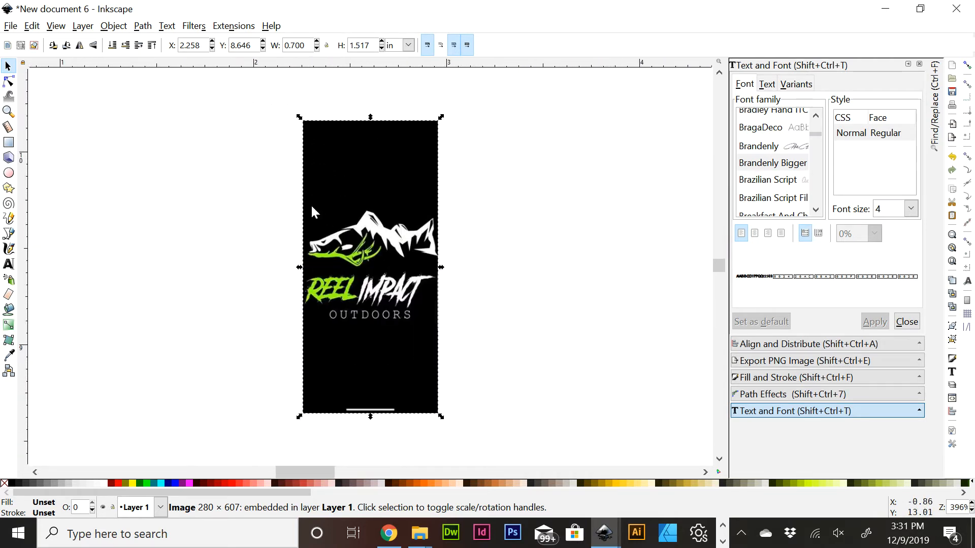
key(plus)
key(minus)
key(minus)
click(377, 301)
drag(385, 377, 209, 355)
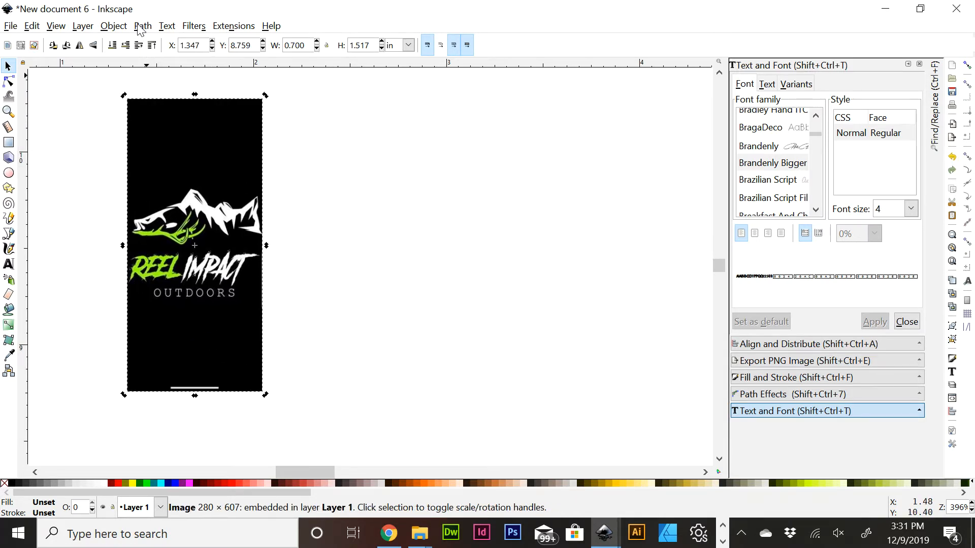
Trace the logo image using Brightness cutoff with threshold 0.400 and Invert image enabled, with live preview on, and close Trace Bitmap
click(138, 25)
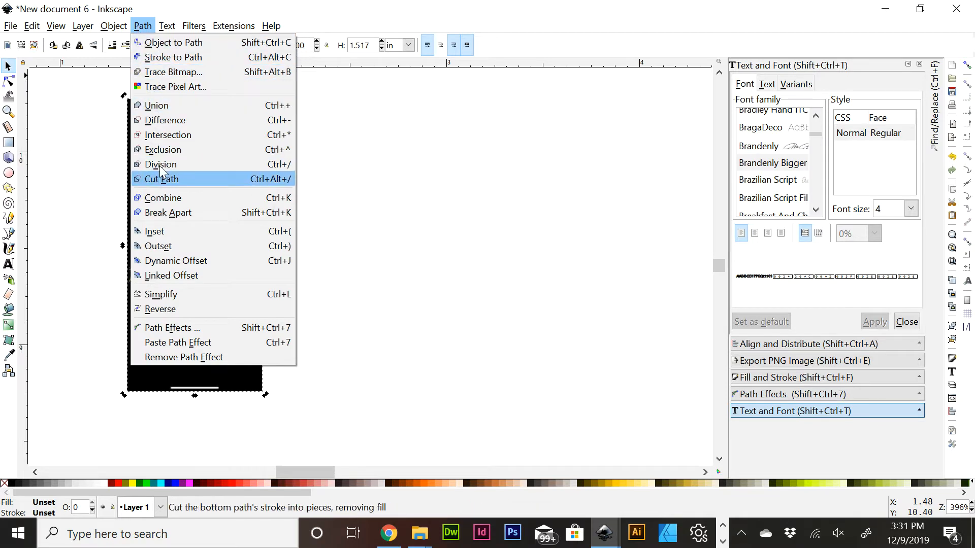
click(167, 72)
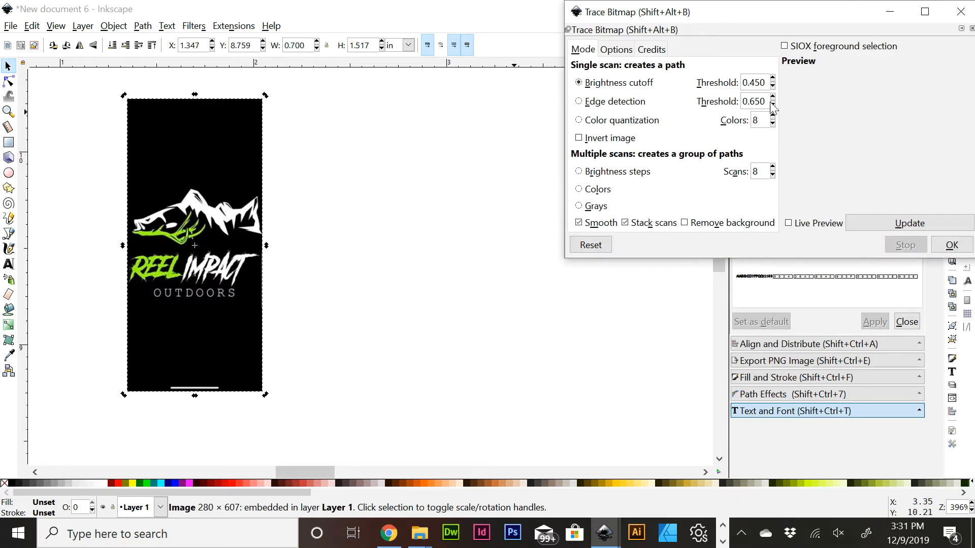
click(788, 223)
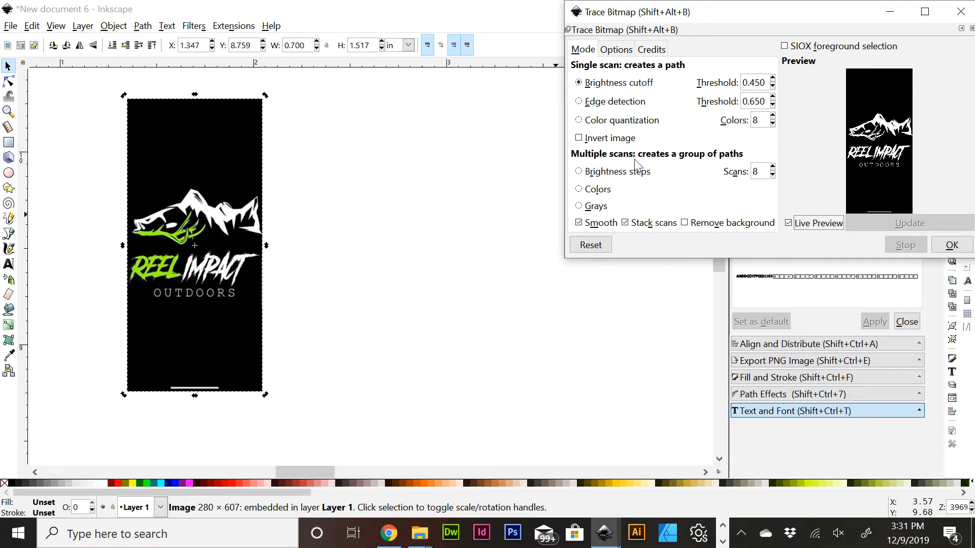
click(579, 139)
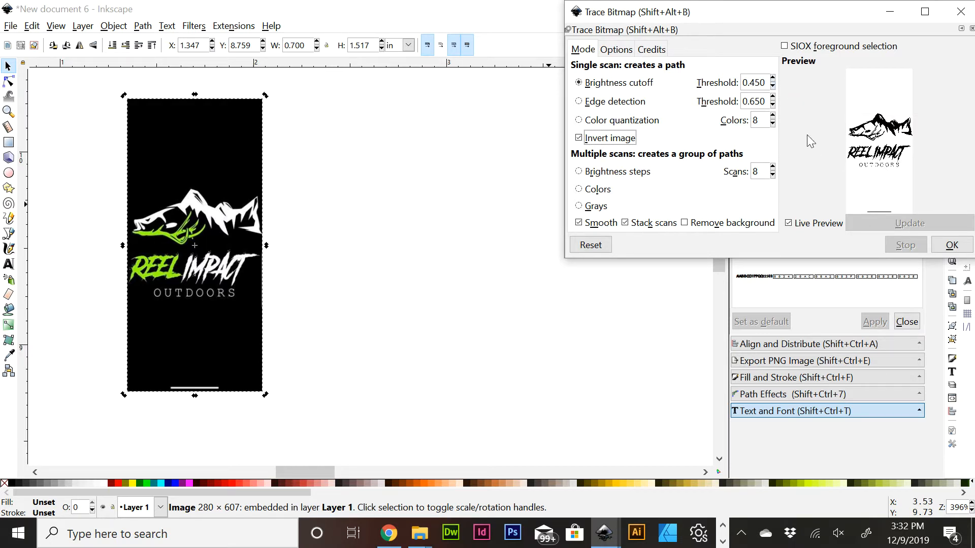
click(772, 87)
click(773, 87)
click(952, 246)
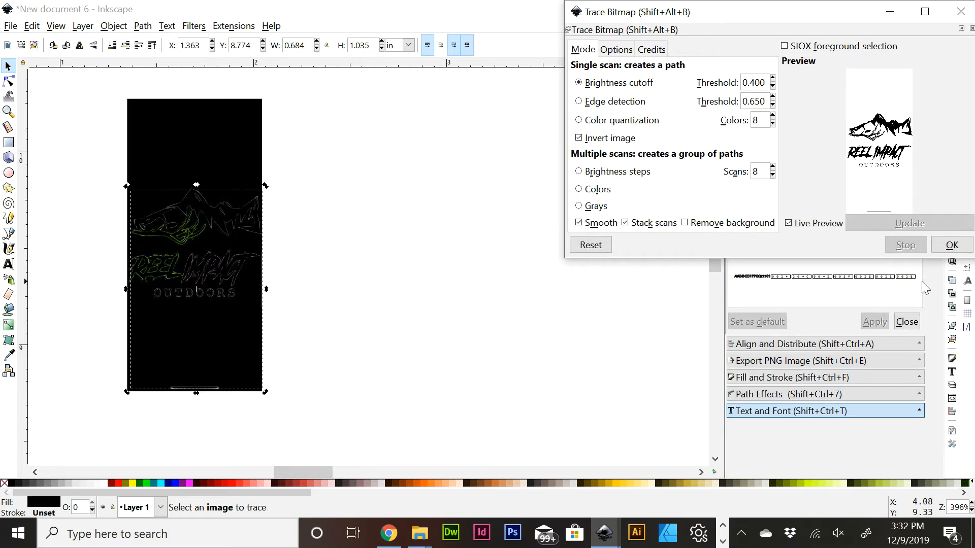
click(962, 13)
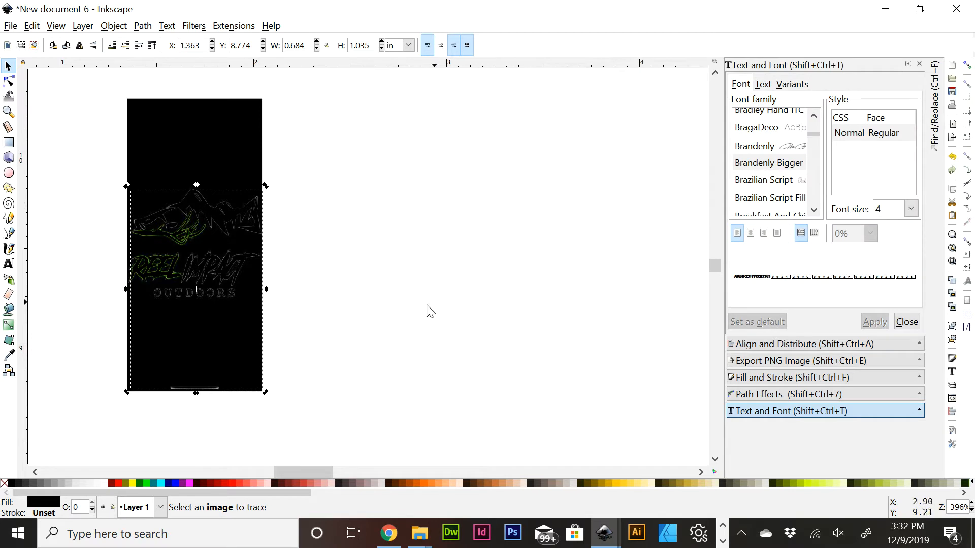
Move the traced logo off the image to about X 2.53 in, and place a duplicate beside it at about X 3.44 in
drag(176, 221, 401, 202)
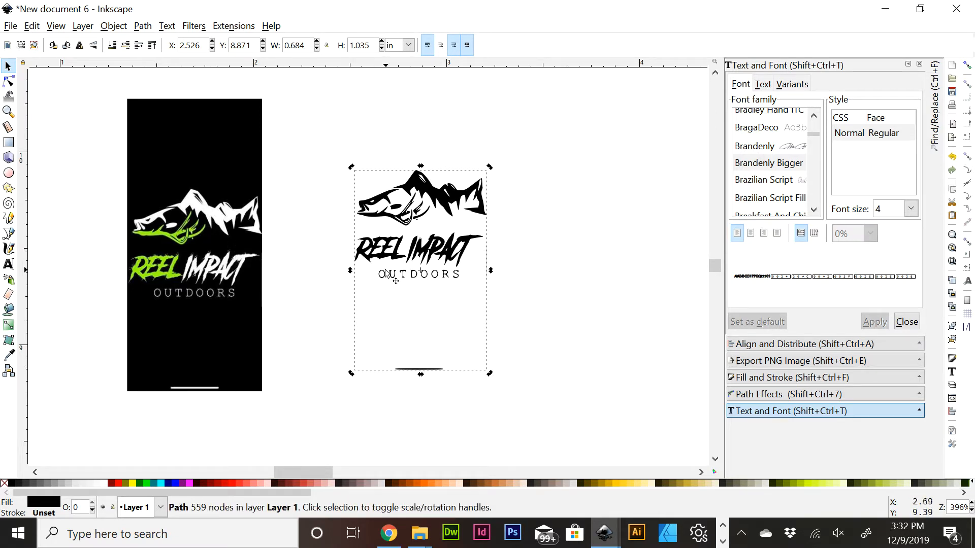
key(ctrl+d)
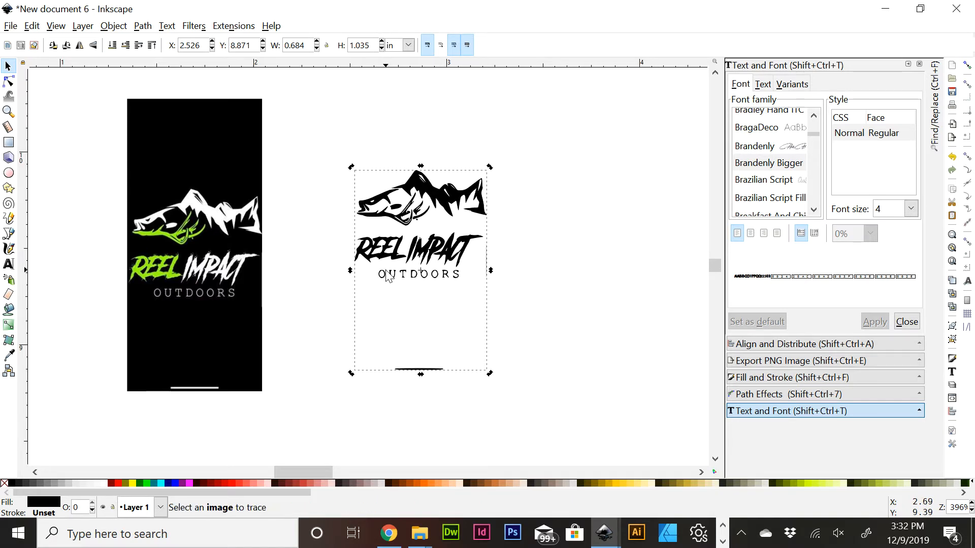
drag(446, 206, 623, 208)
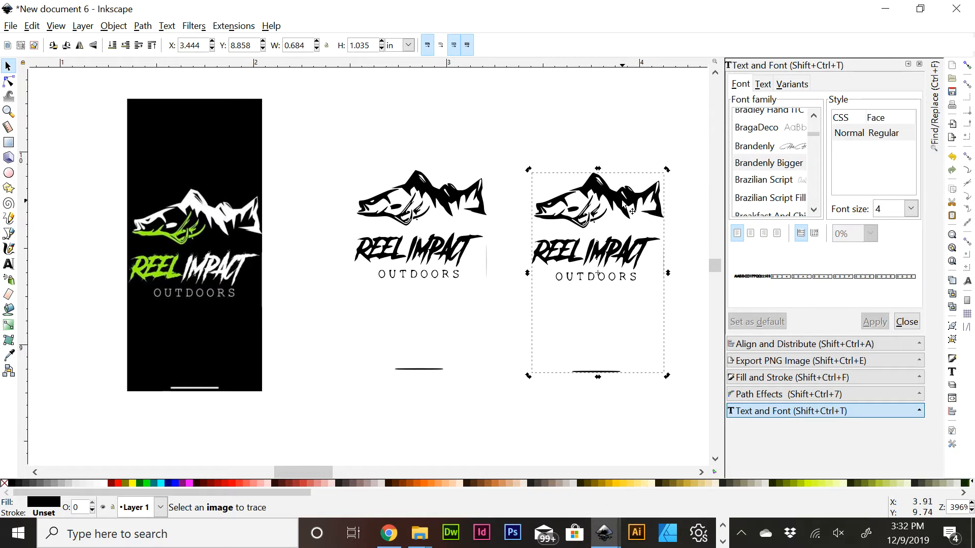
Break apart the first traced logo, the one next to the original image, into separate paths
click(422, 258)
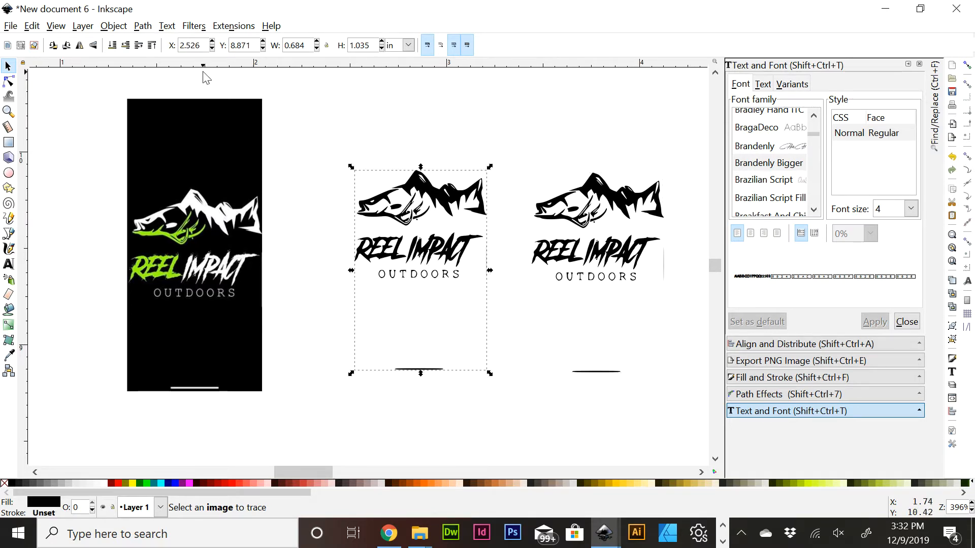
click(143, 29)
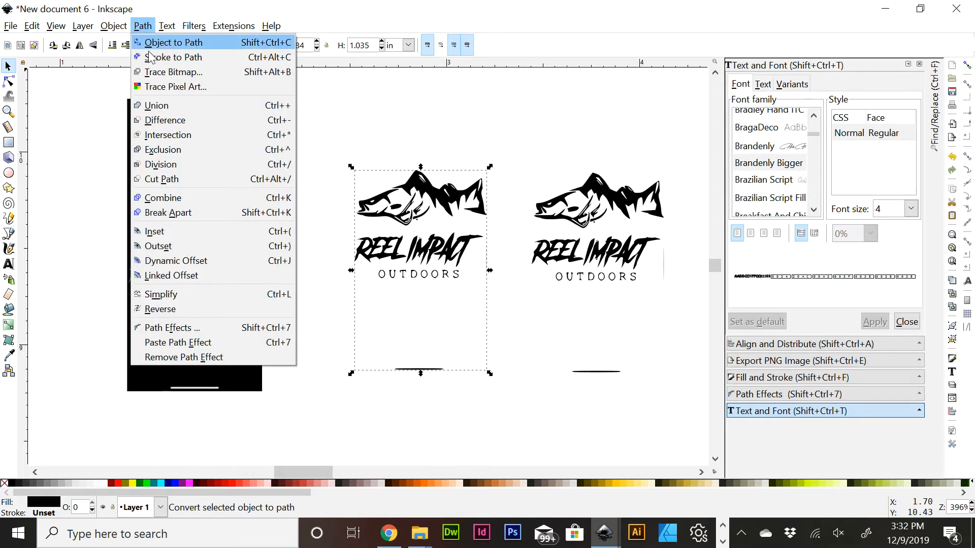
click(195, 212)
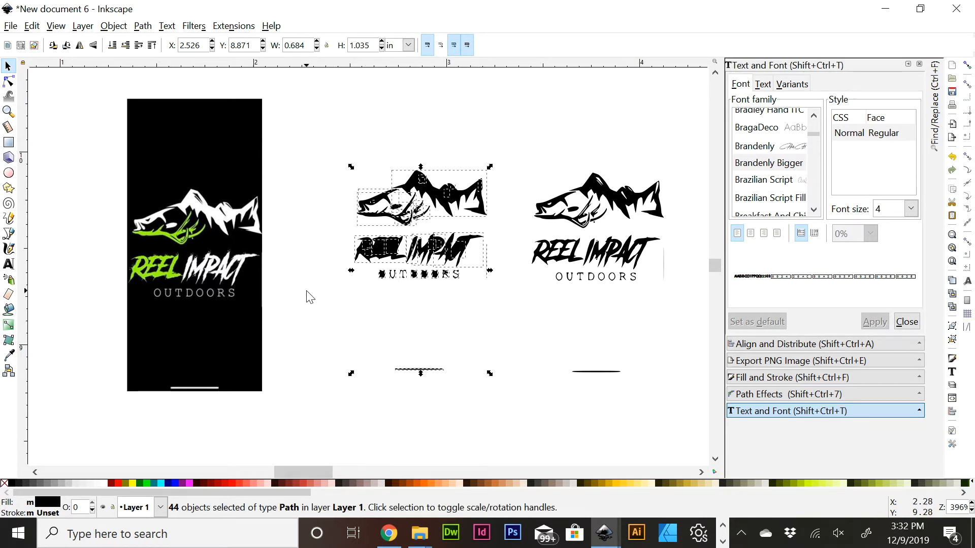
Delete the stray horizontal line below the broken-apart logo and the thin vertical line beside it
key(plus)
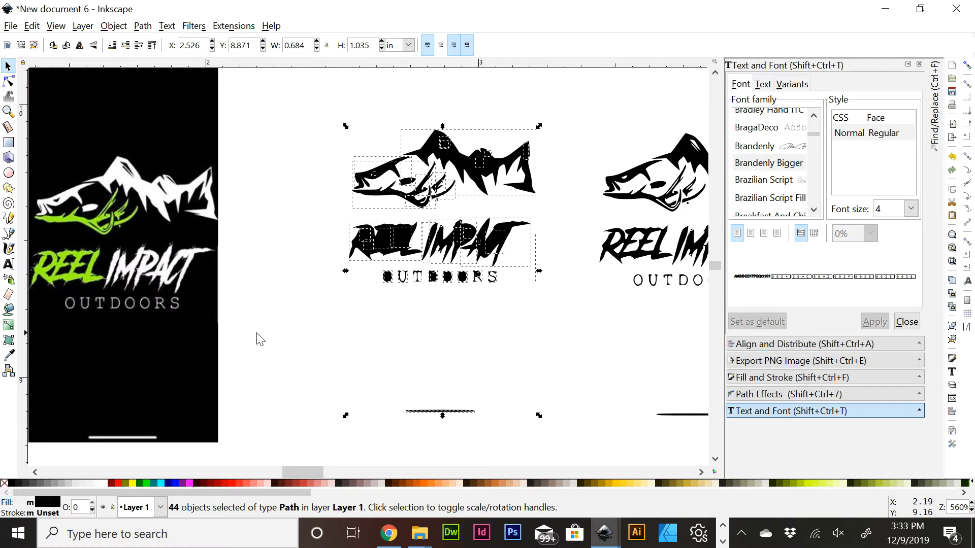
scroll(289, 313, down, 2)
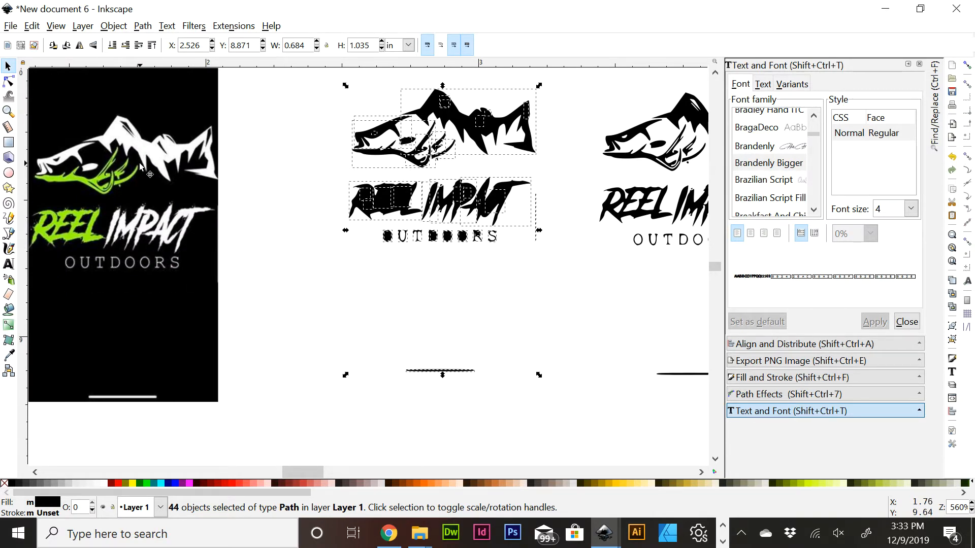
click(363, 390)
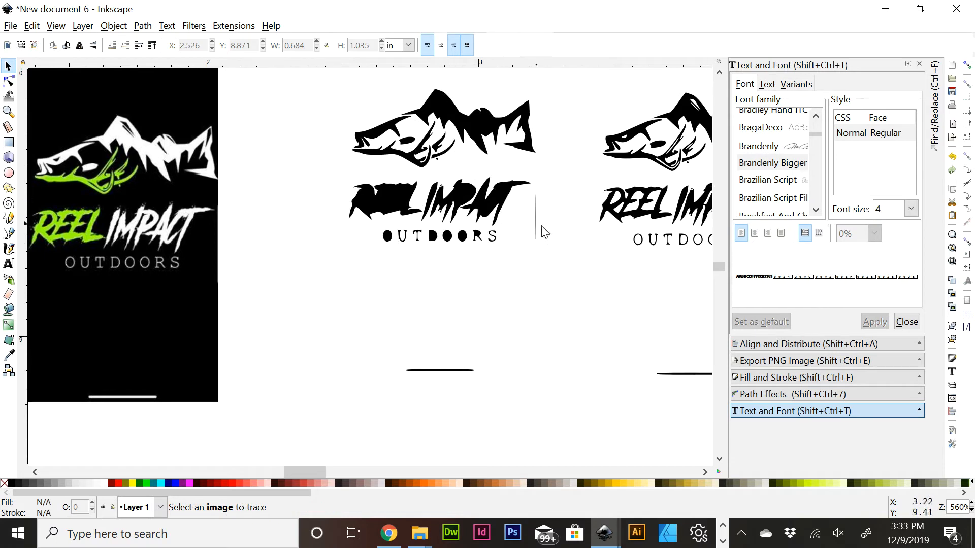
click(456, 372)
drag(291, 417, 567, 314)
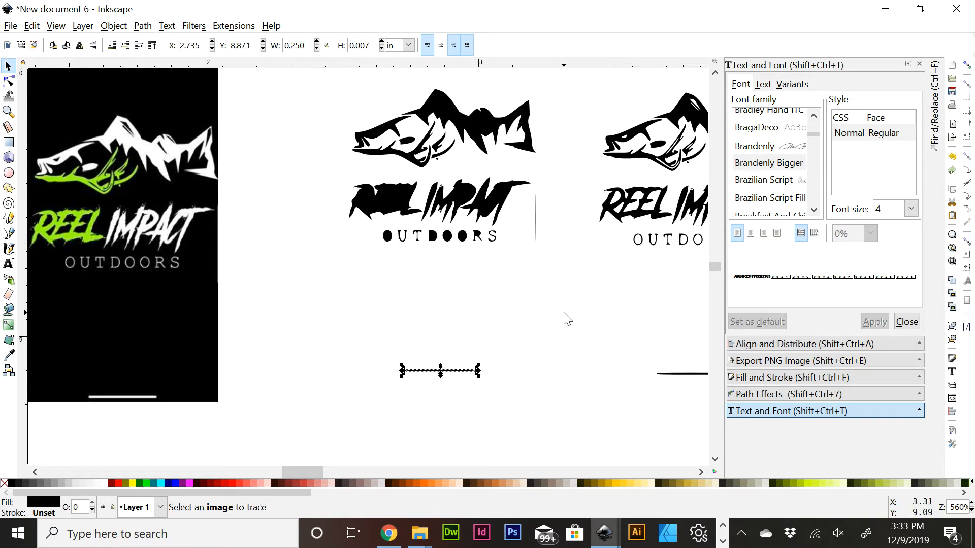
key(Delete)
click(536, 236)
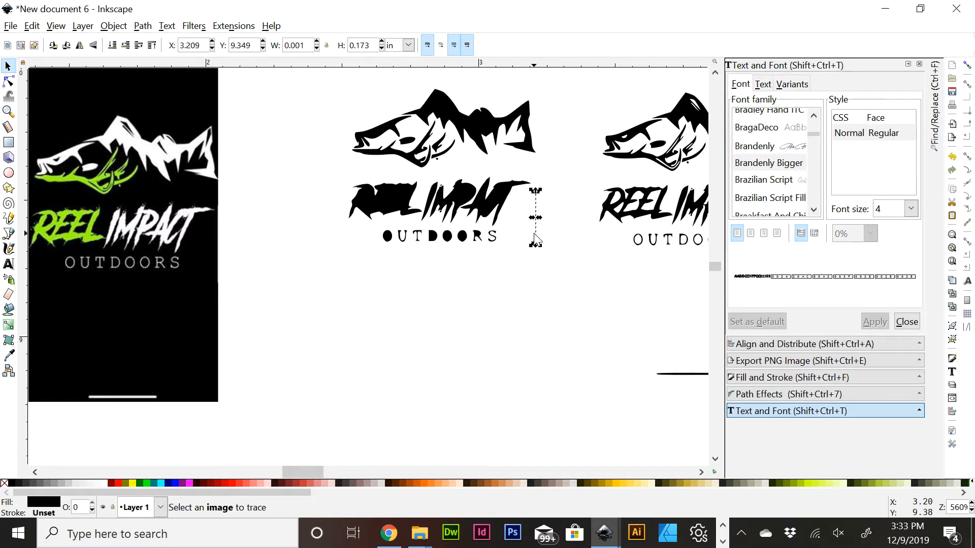
key(Delete)
Union the two small highlight pieces inside the tallest mountain peak of the broken-apart logo
scroll(513, 291, up, 3)
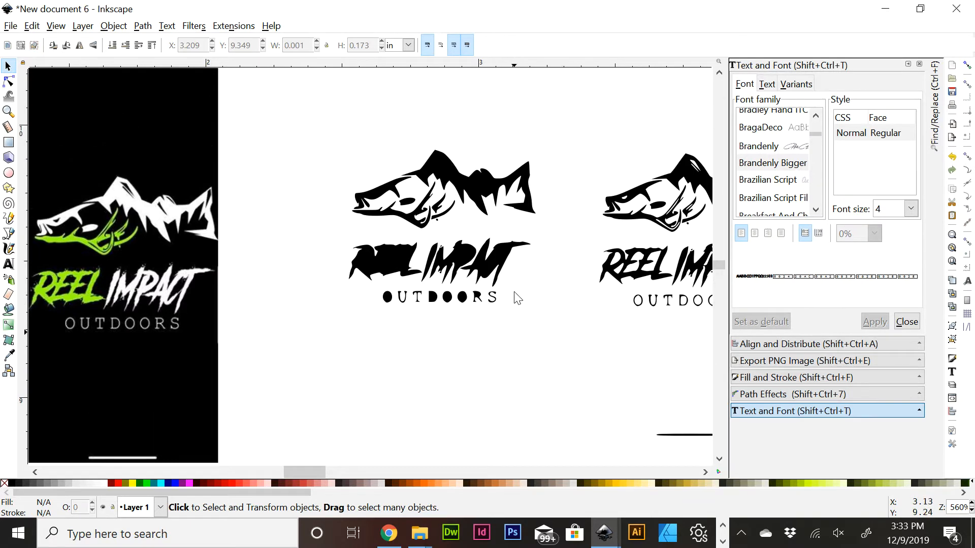
mouse_move(316, 473)
mouse_down()
mouse_move(348, 468)
mouse_move(323, 471)
mouse_up()
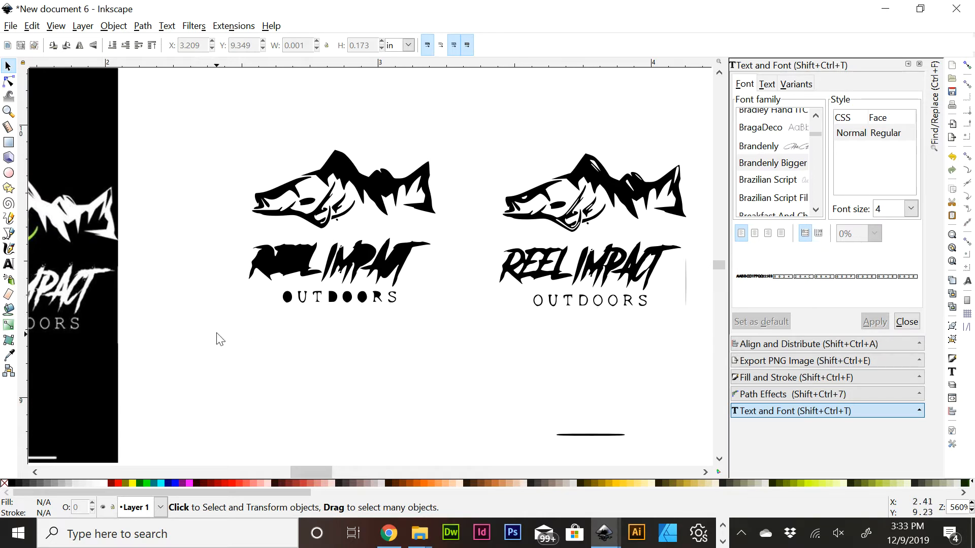
key(plus)
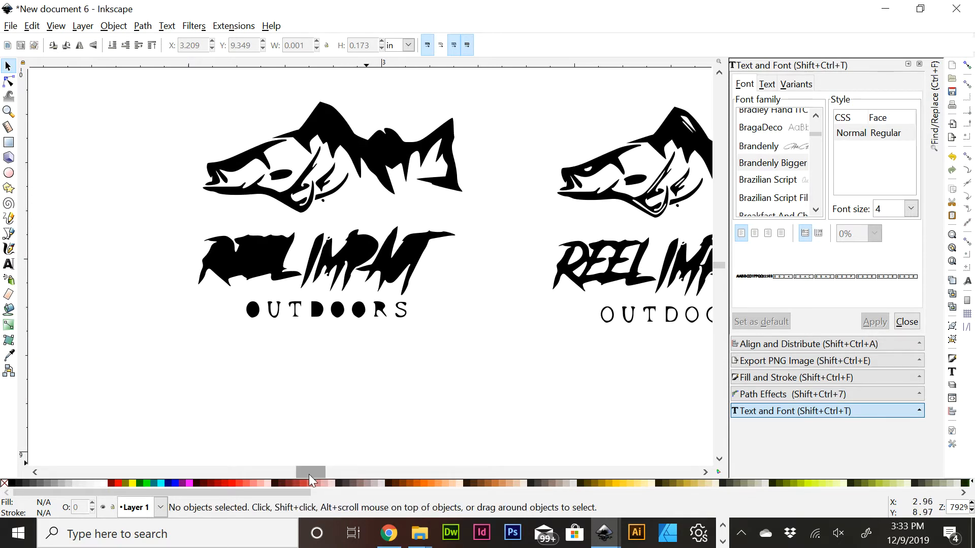
mouse_move(308, 474)
mouse_down()
mouse_move(324, 471)
mouse_move(315, 469)
mouse_up()
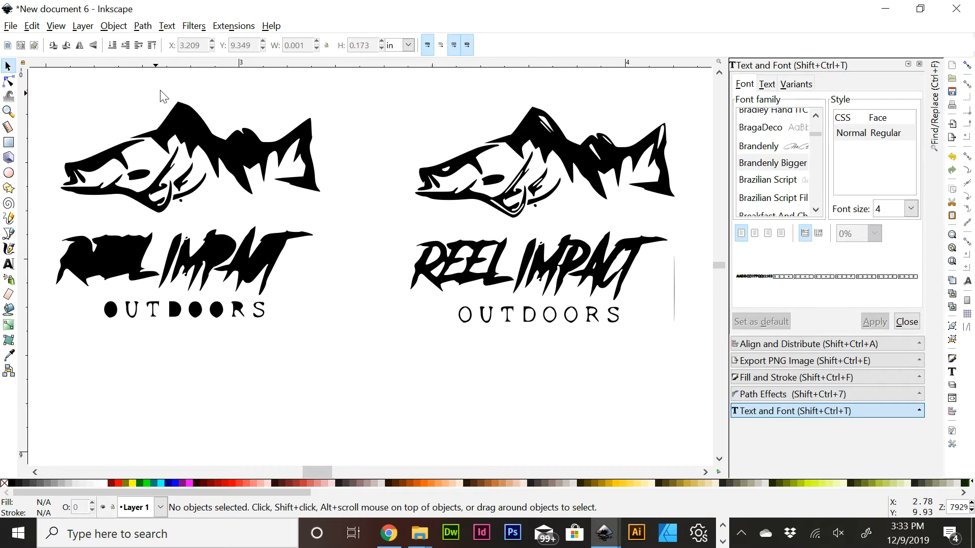
drag(169, 90, 221, 145)
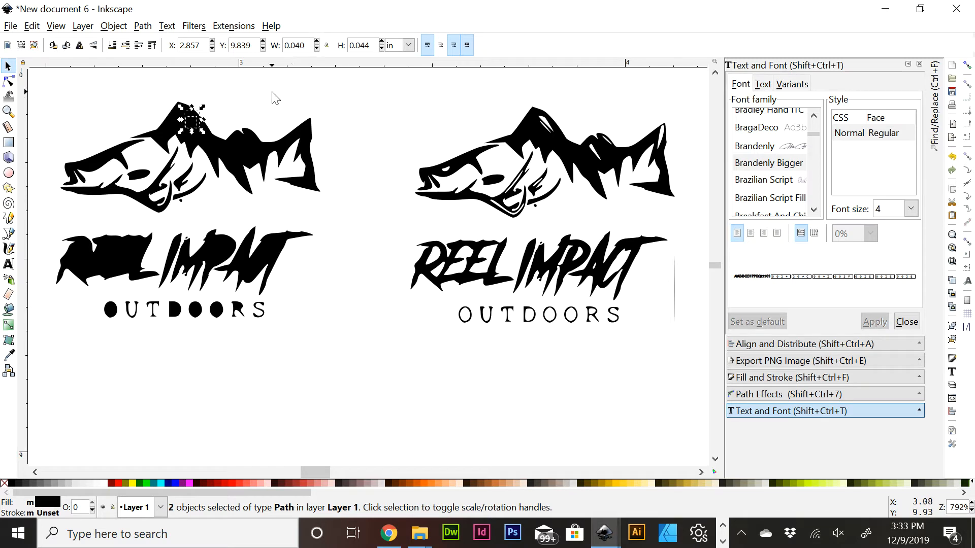
click(144, 26)
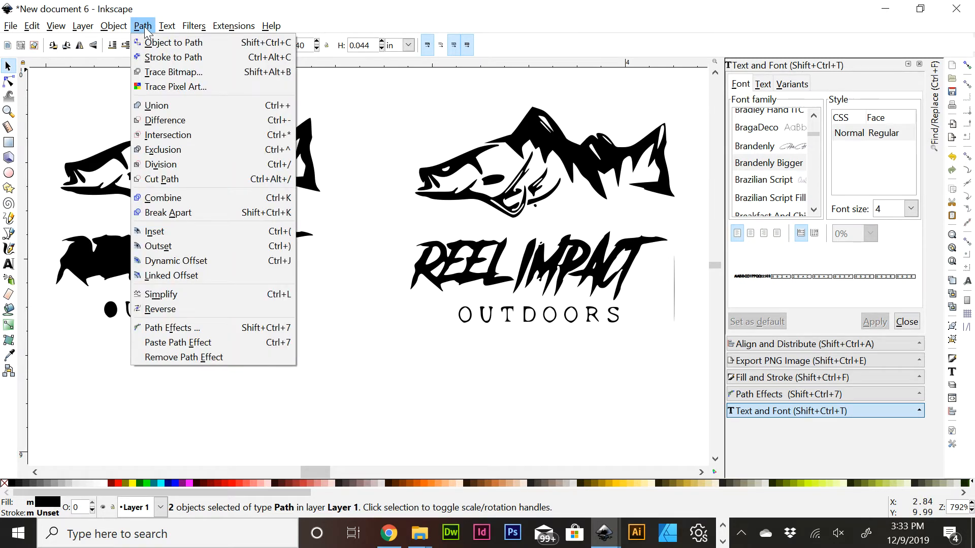
click(169, 108)
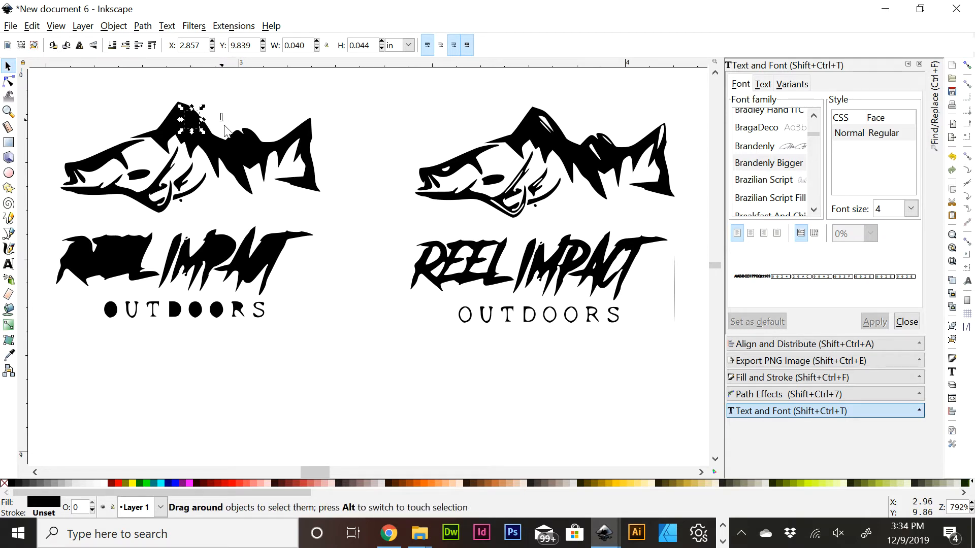
Union the highlight pieces inside the smaller middle peak of the broken-apart fish
drag(259, 153, 284, 162)
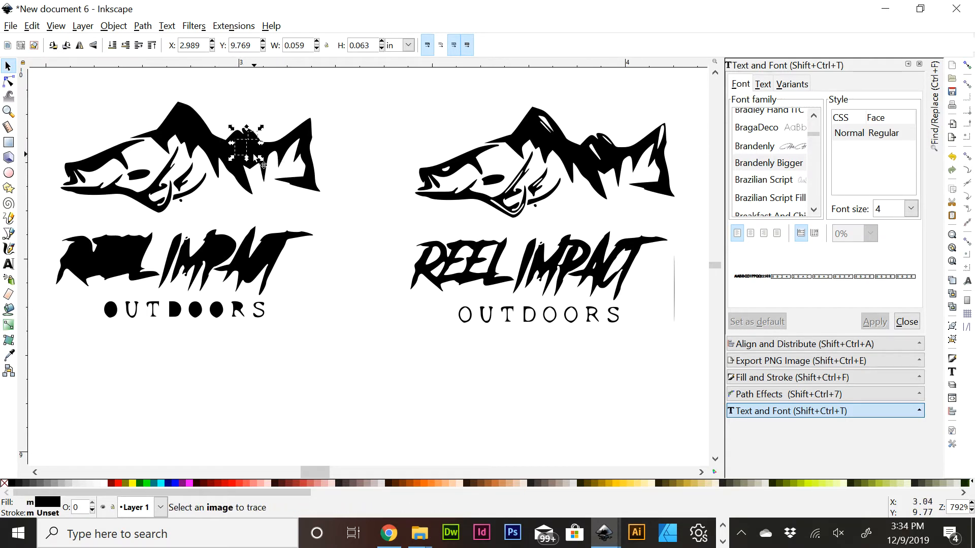
click(142, 26)
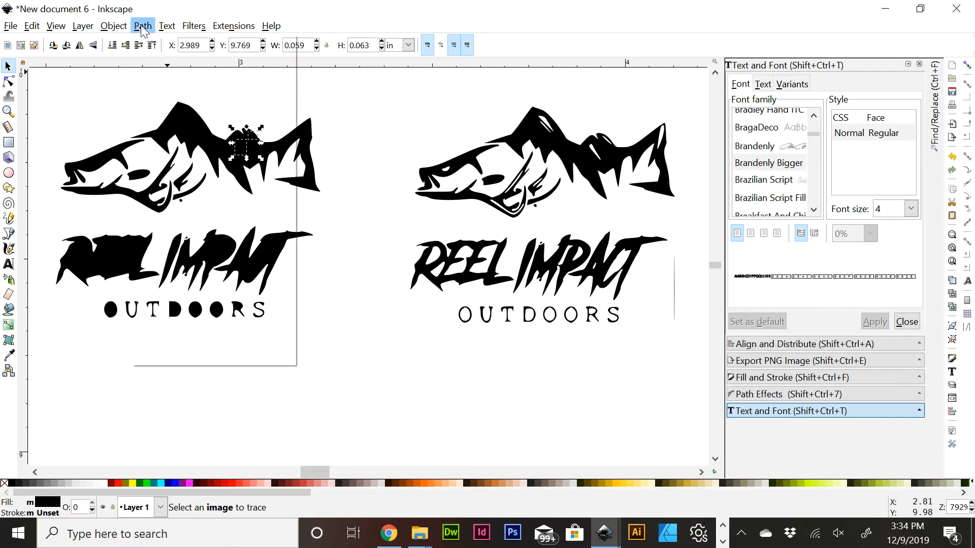
click(169, 104)
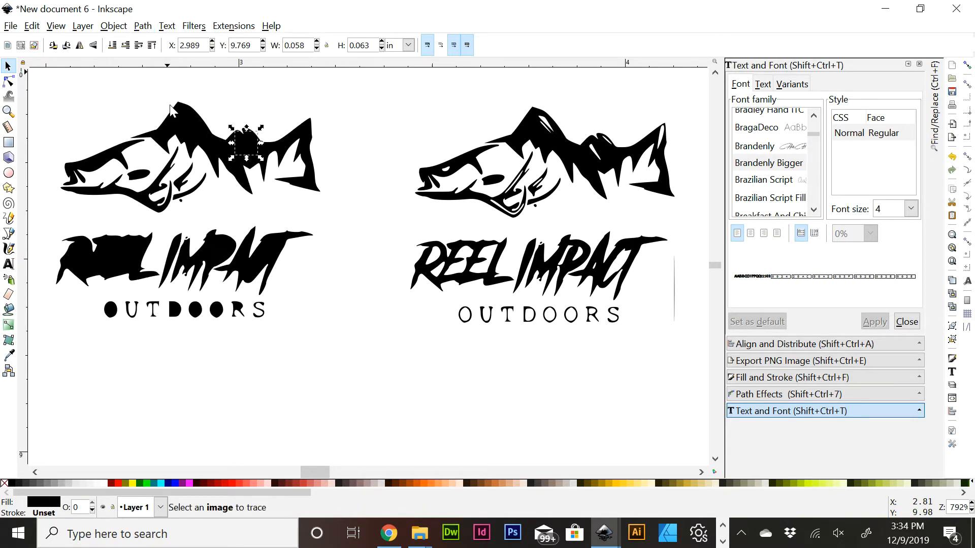
Union the tail highlight piece with the middle-peak and tallest-peak highlights into a single path
drag(300, 122, 329, 159)
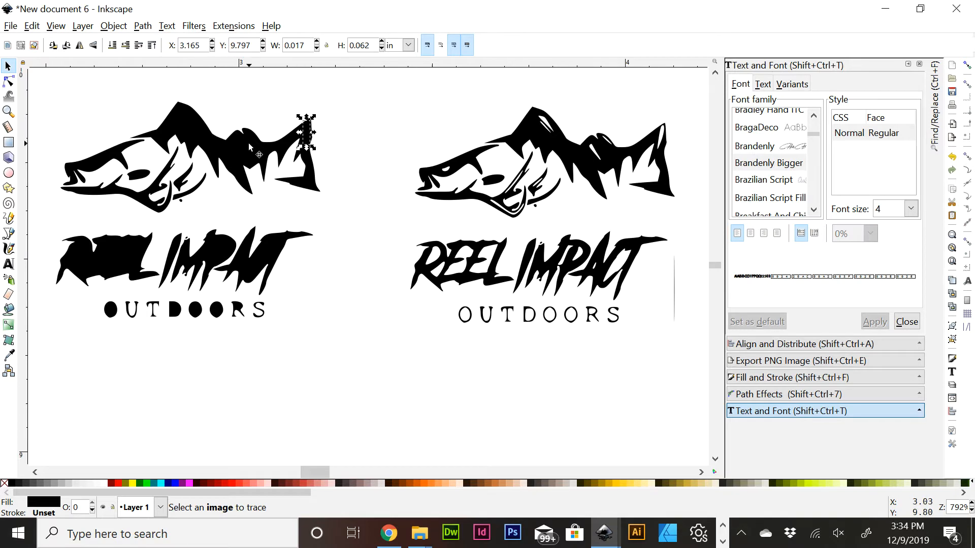
key(shift)
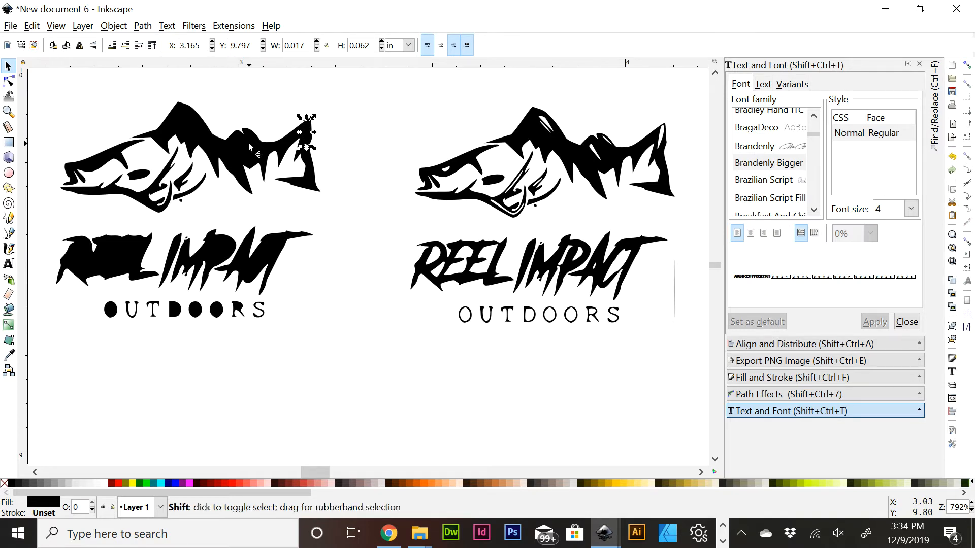
shift+click(249, 143)
shift+click(248, 142)
shift+click(241, 146)
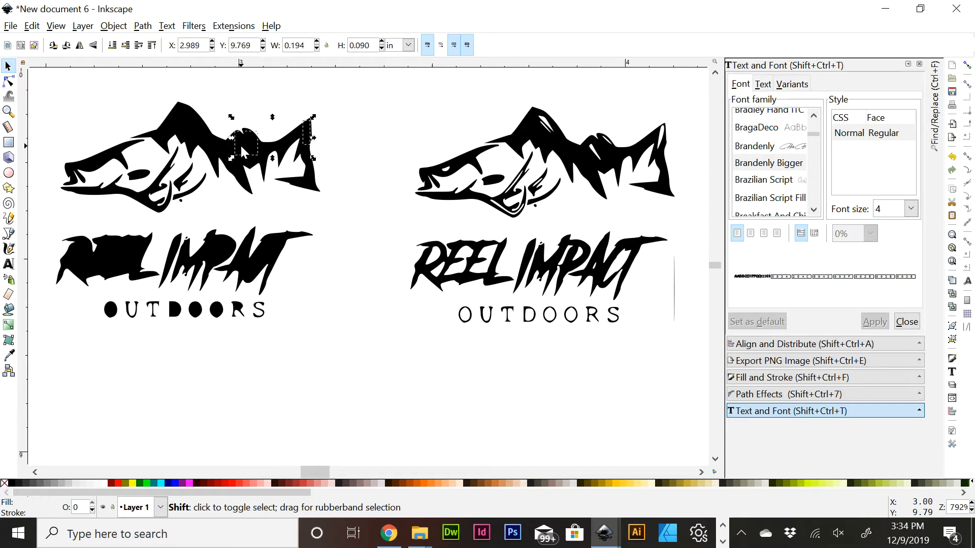
shift+click(186, 118)
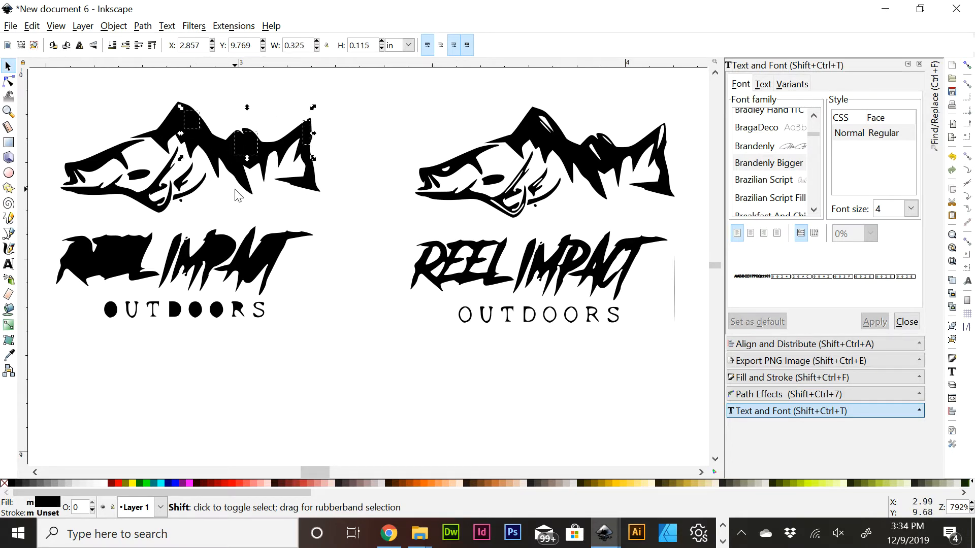
click(142, 25)
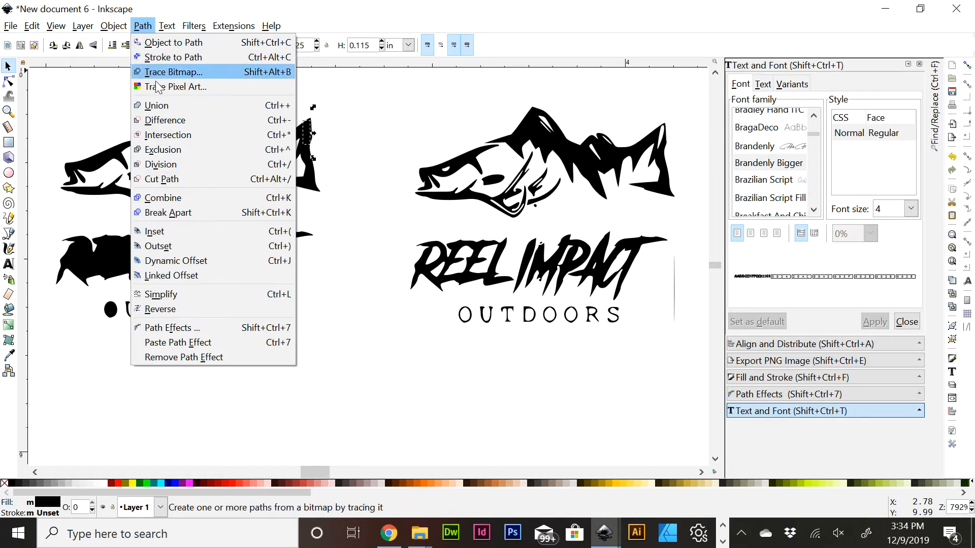
click(155, 105)
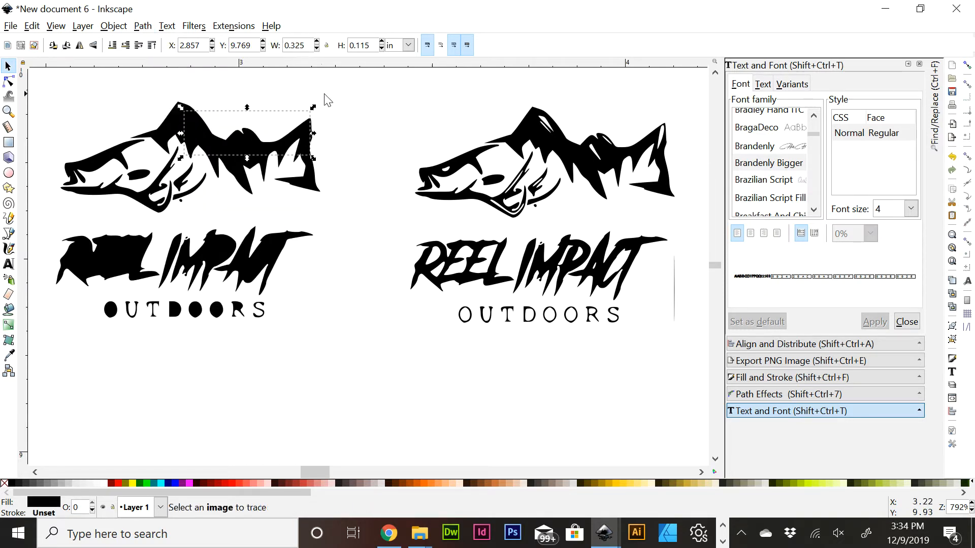
Subtract the unified highlight path from the mountain-and-tail body of the broken-apart fish using Difference
click(365, 100)
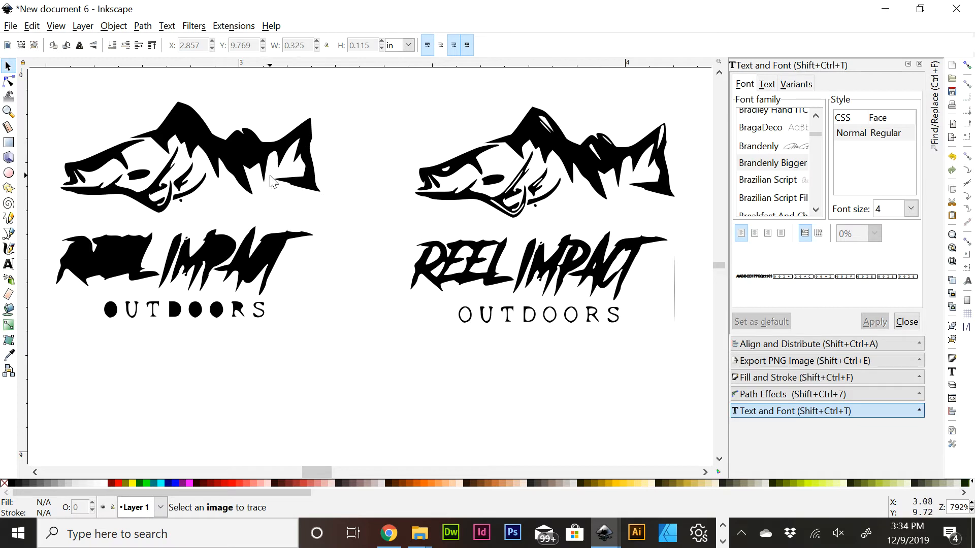
click(187, 118)
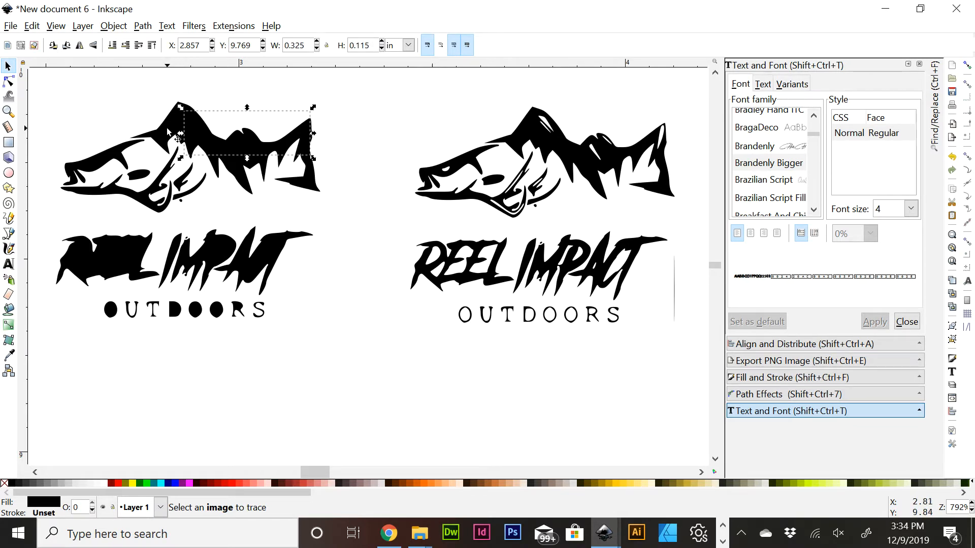
key(shift)
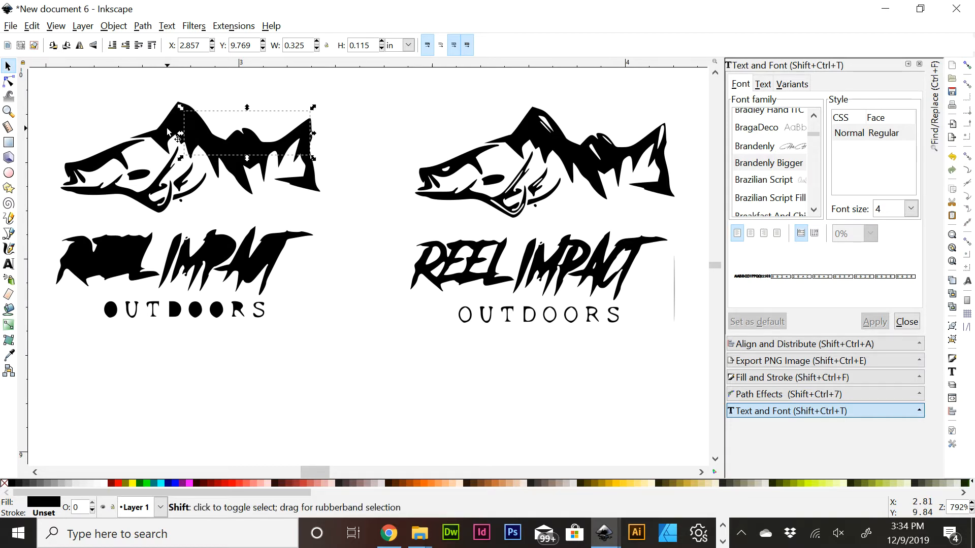
shift+click(169, 133)
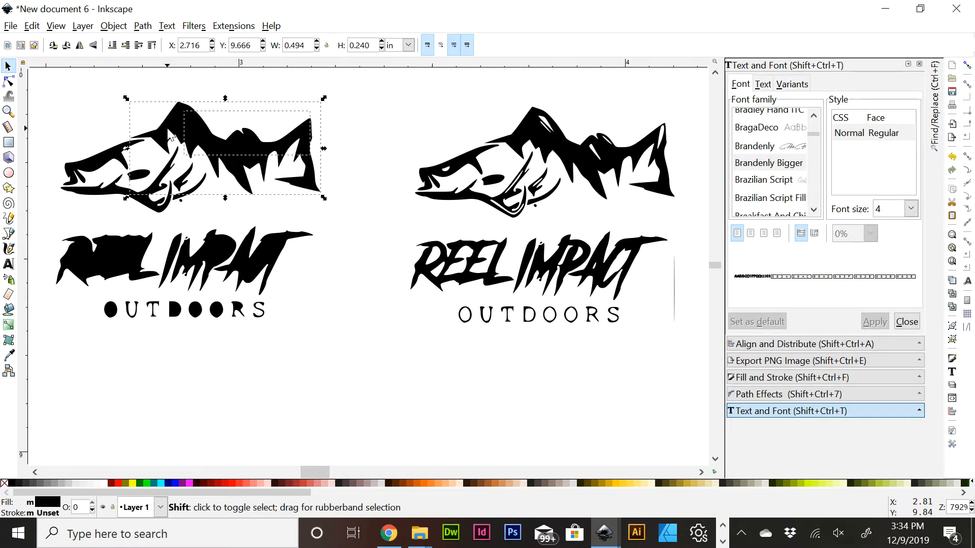
click(142, 26)
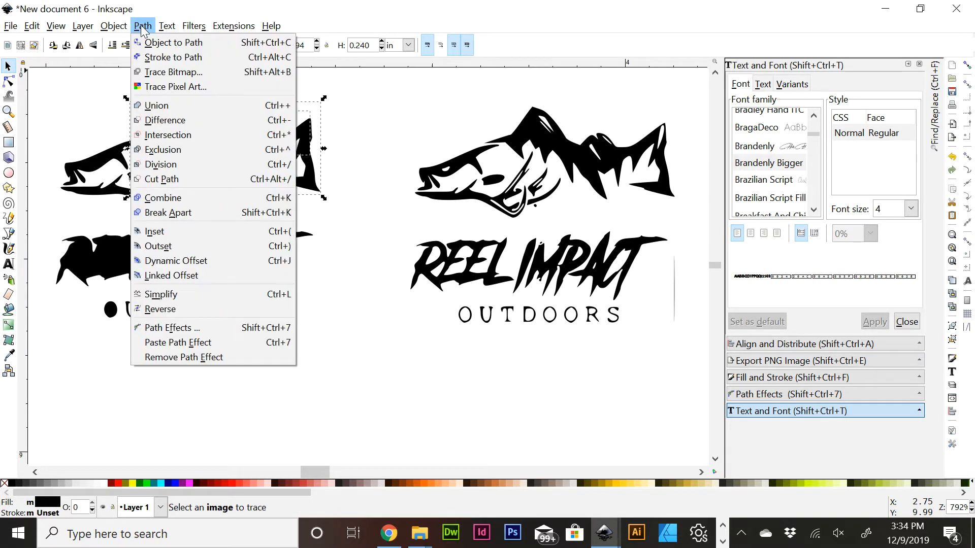
click(159, 122)
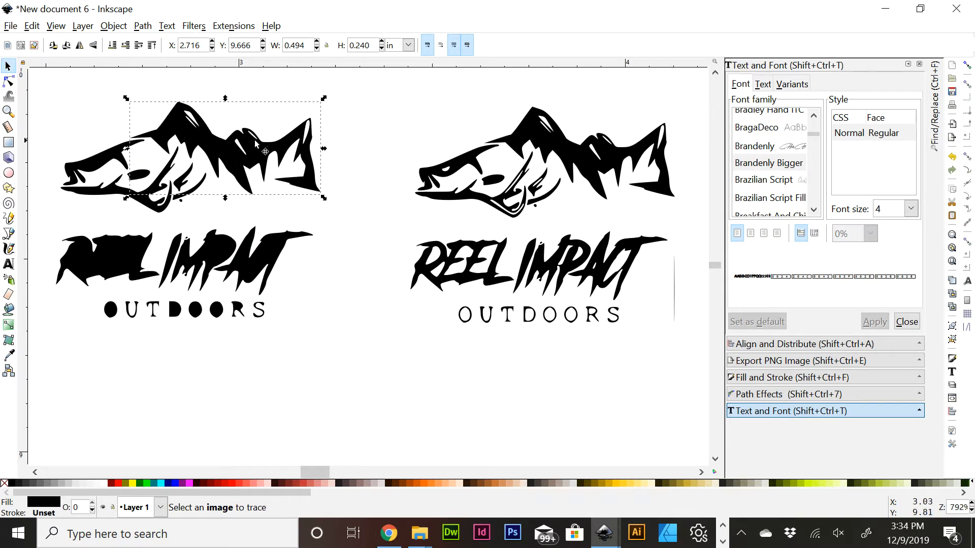
click(333, 327)
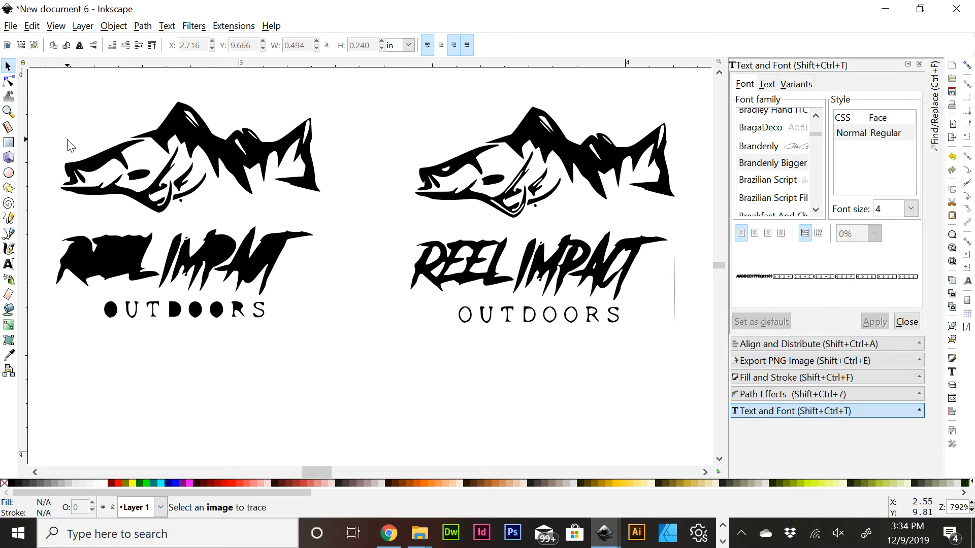
Cut the small eye shape out of the fish's upper head with Difference
drag(72, 140, 104, 176)
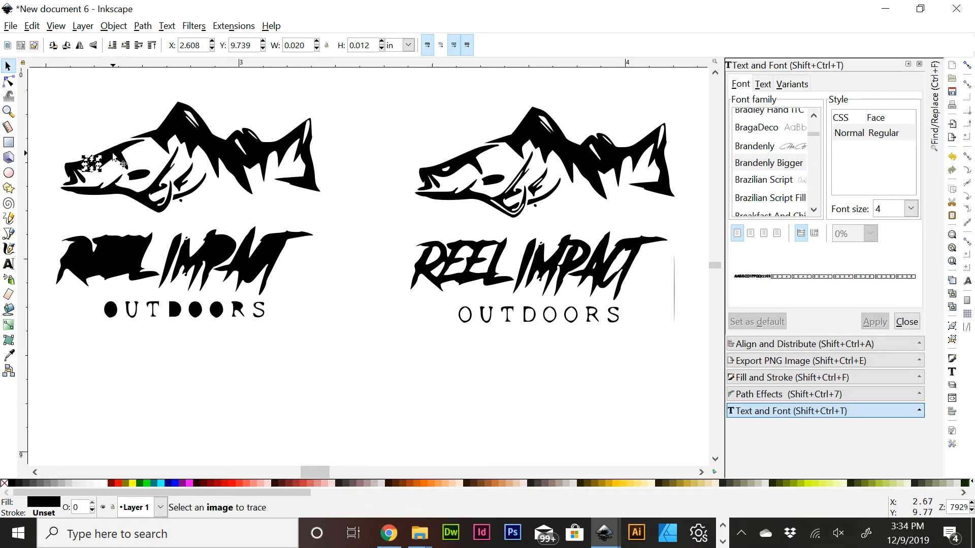
key(shift)
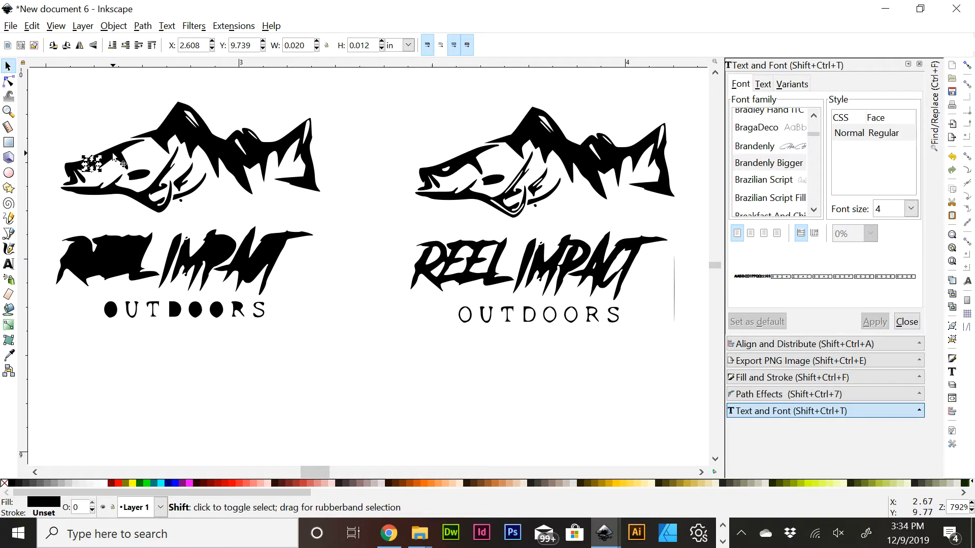
shift+click(113, 153)
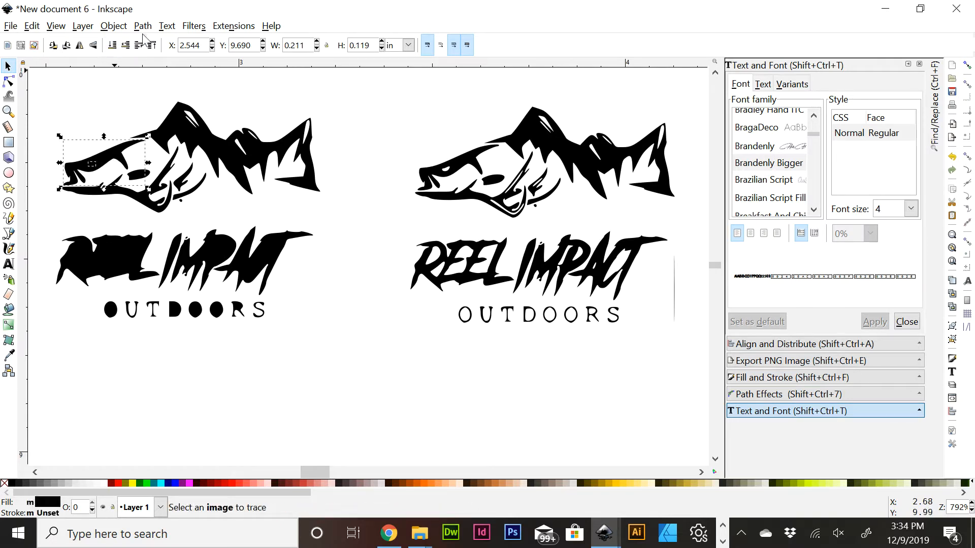
click(143, 25)
click(171, 126)
click(283, 204)
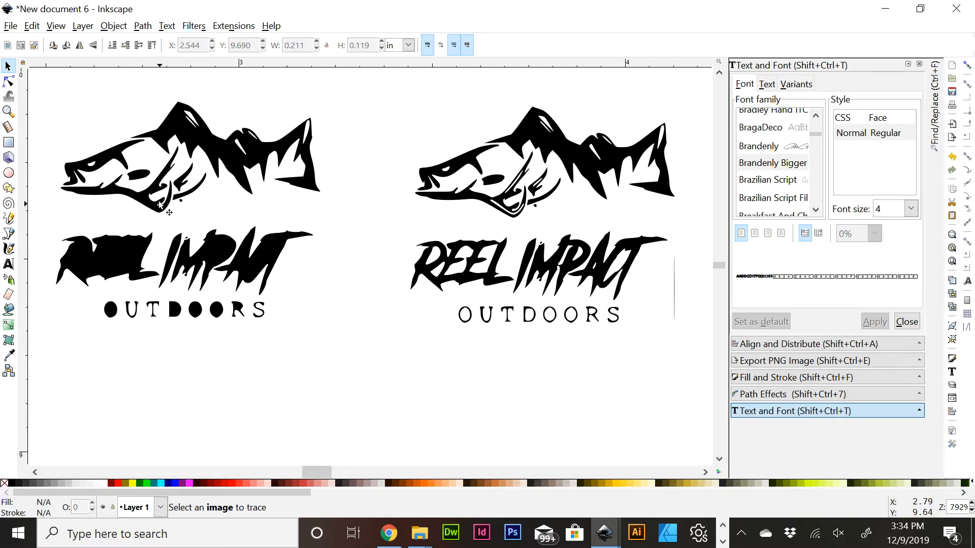
Cut the small inner sliver out of the gill stroke behind the fish's cheek with Difference
click(183, 183)
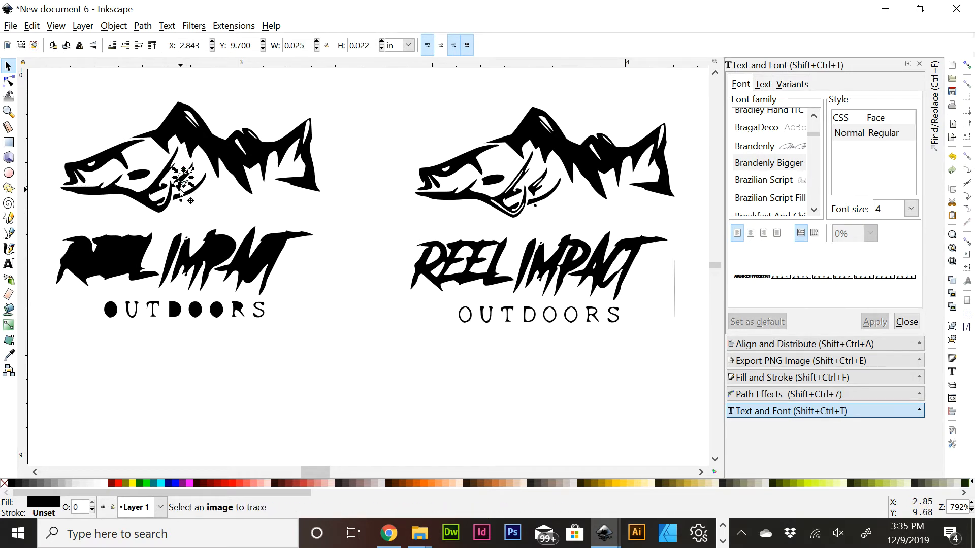
key(shift)
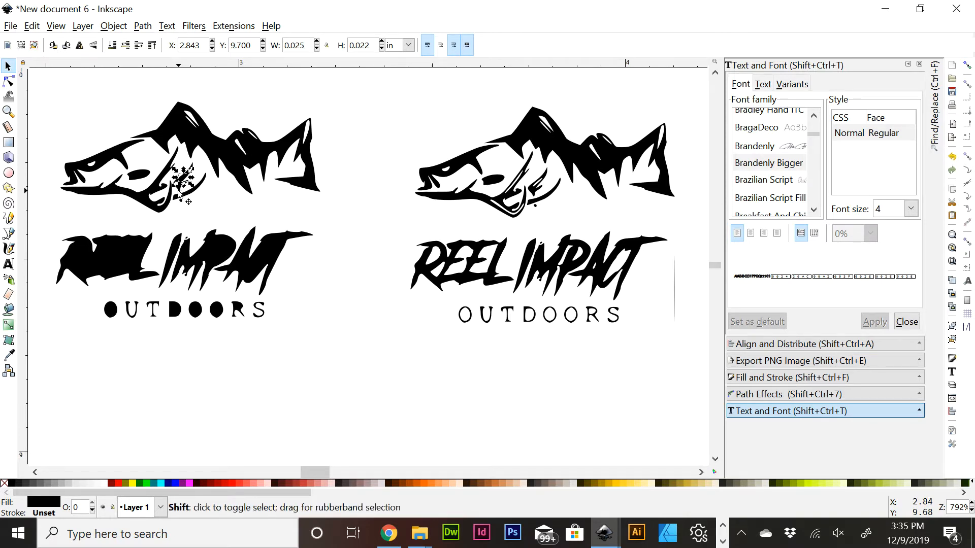
shift+click(181, 196)
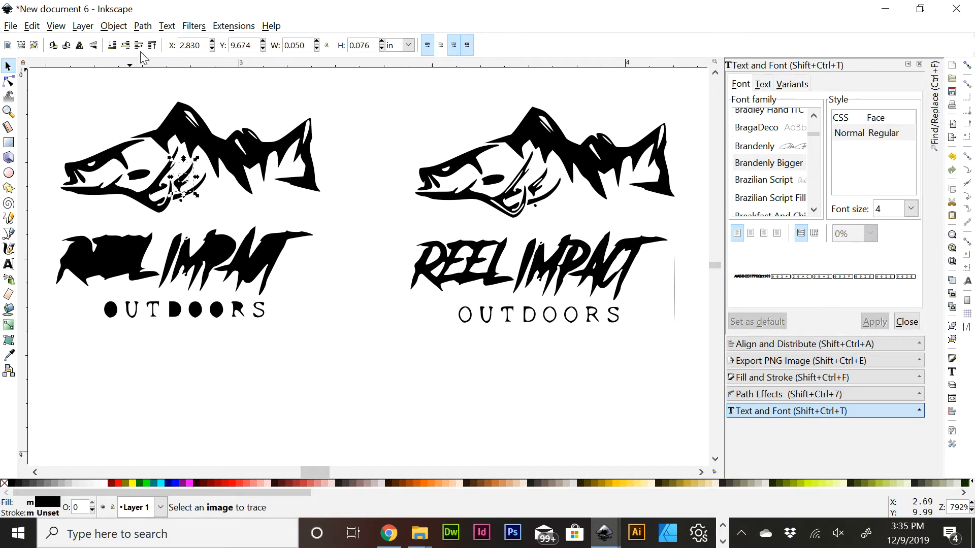
click(143, 26)
click(155, 120)
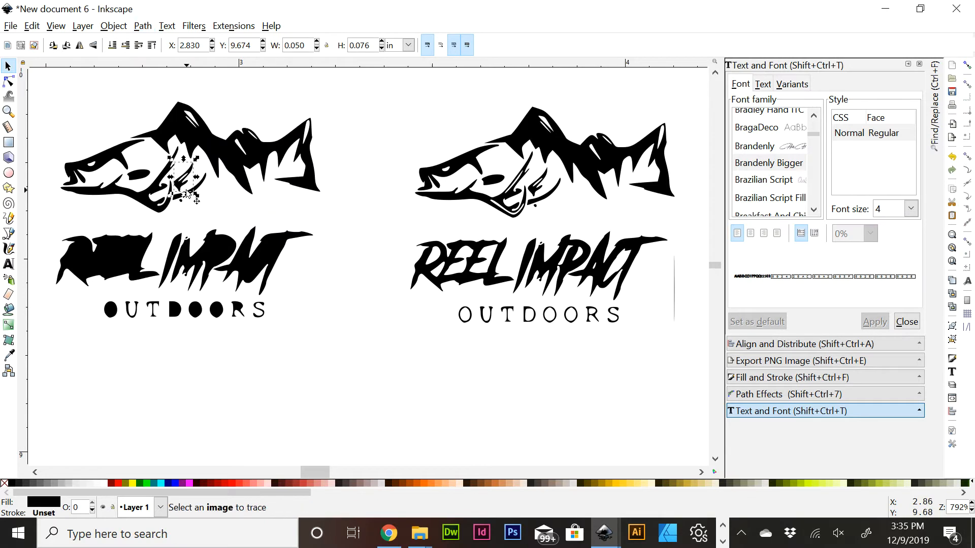
Union the two inner cutout pieces within the fish's lower jaw and gill area
click(165, 176)
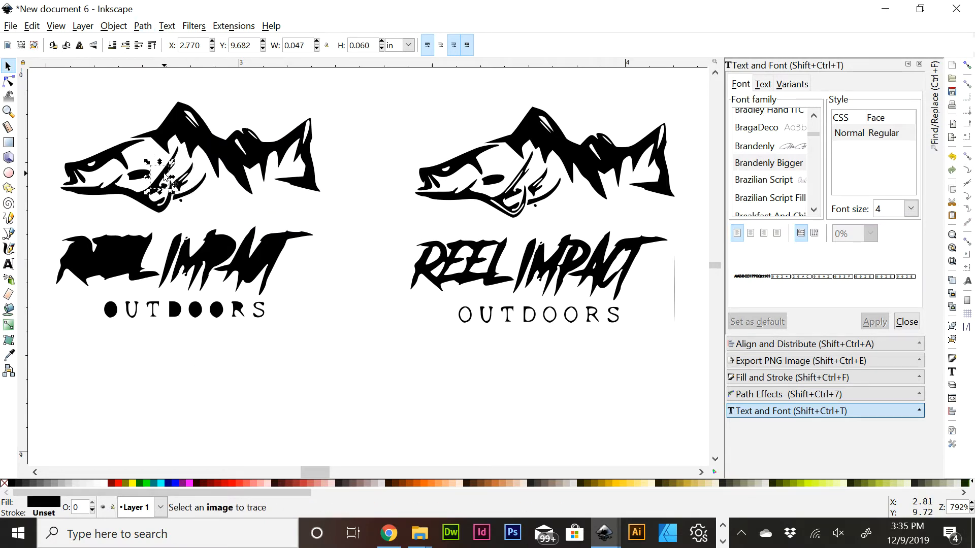
shift+click(140, 207)
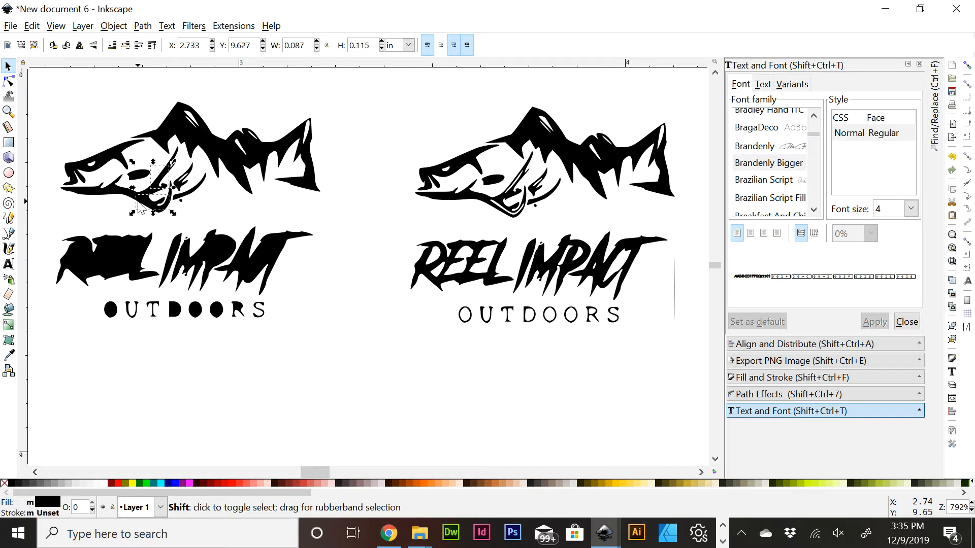
click(134, 28)
click(152, 101)
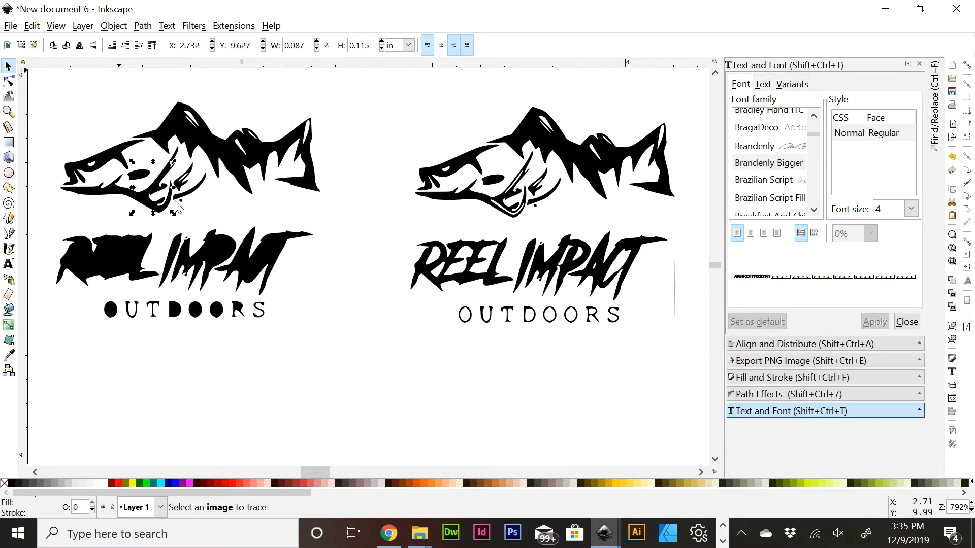
Subtract the unified jaw and gill cutouts from the fish's lower jaw shape using Difference
shift+click(115, 192)
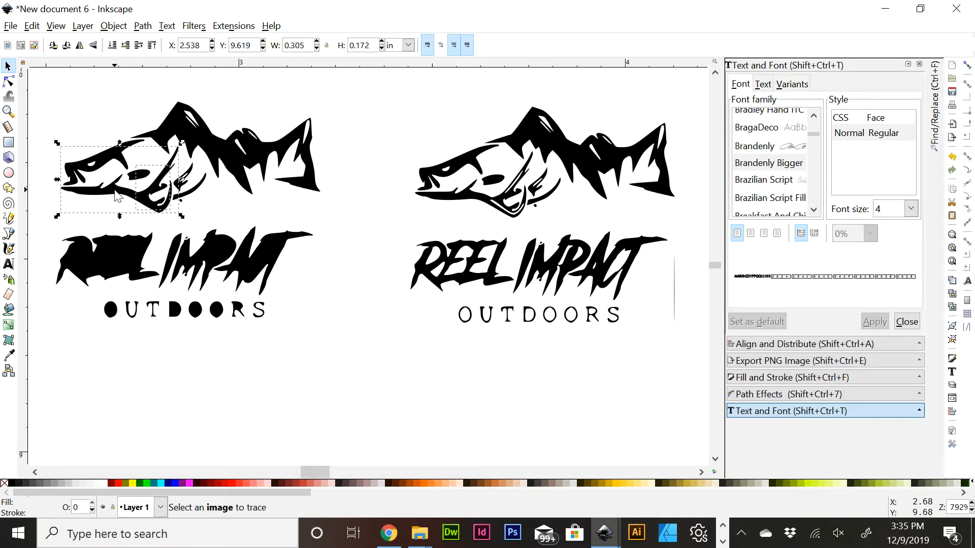
click(137, 28)
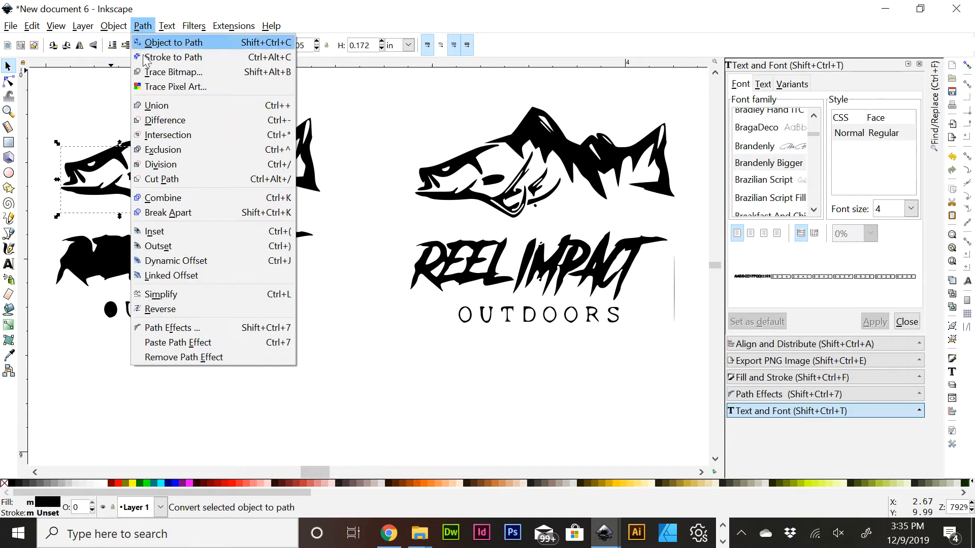
click(162, 120)
click(328, 376)
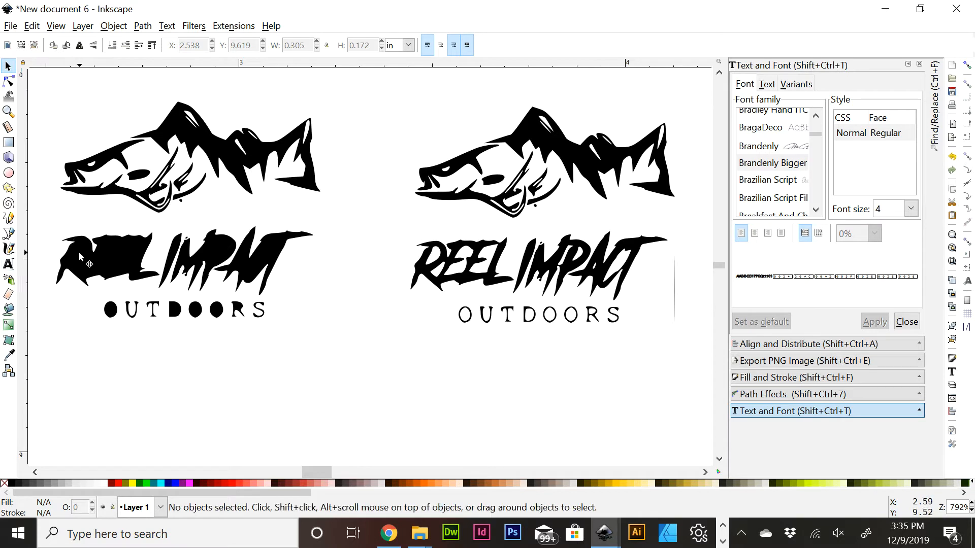
Union the four inner cutout pieces between and inside the letters of the broken-apart word REEL
click(79, 260)
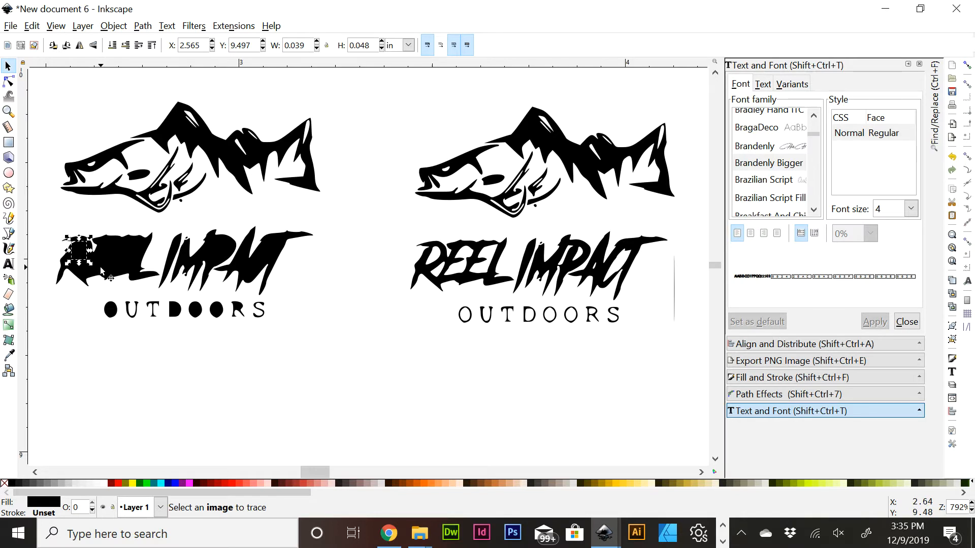
key(shift)
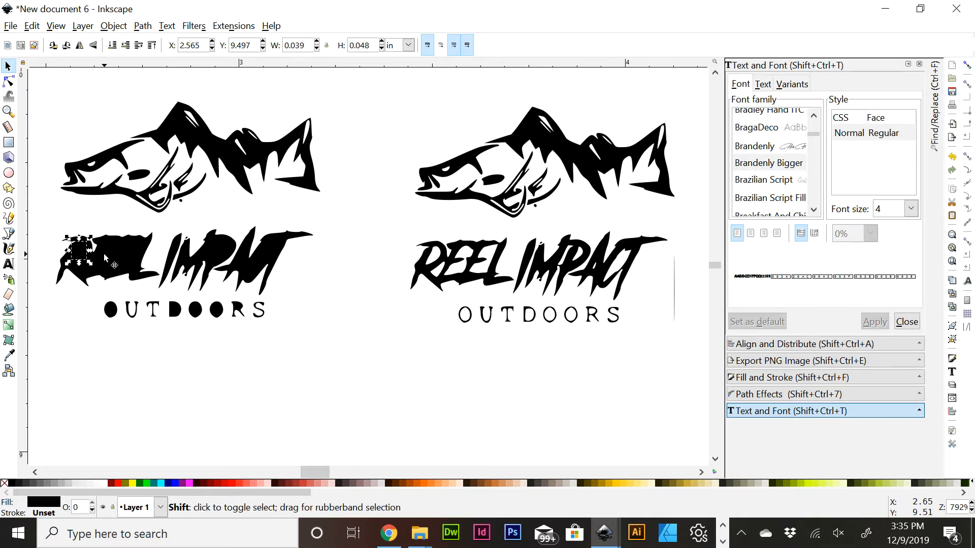
shift+click(107, 252)
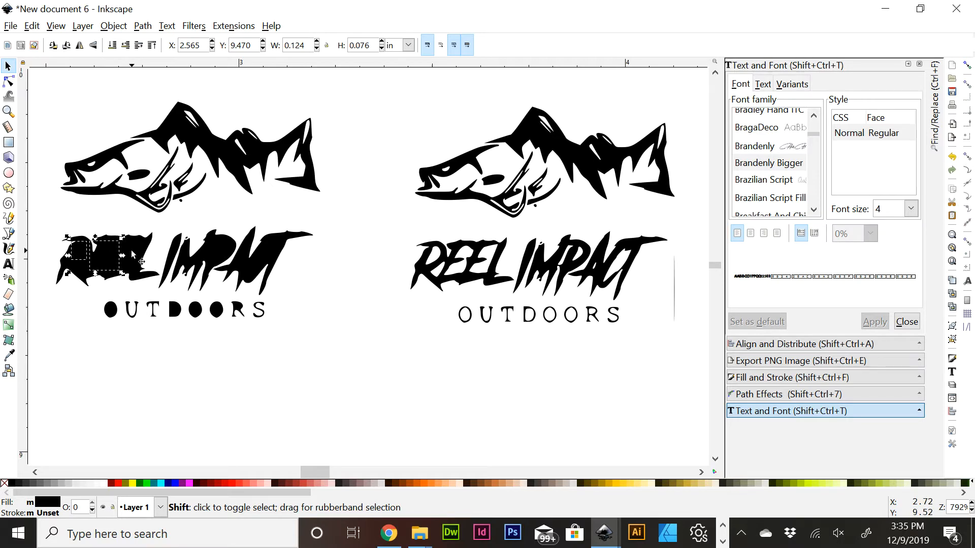
shift+click(131, 252)
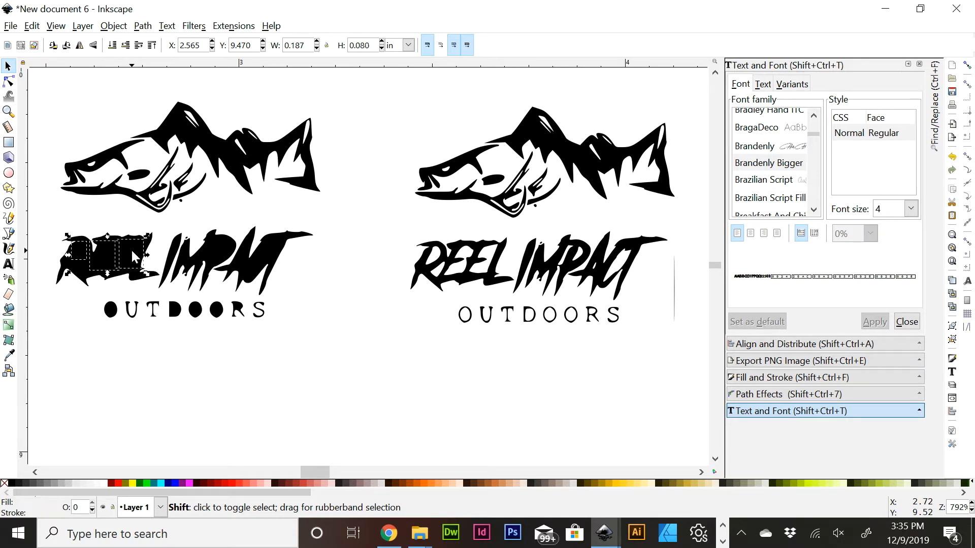
shift+click(86, 272)
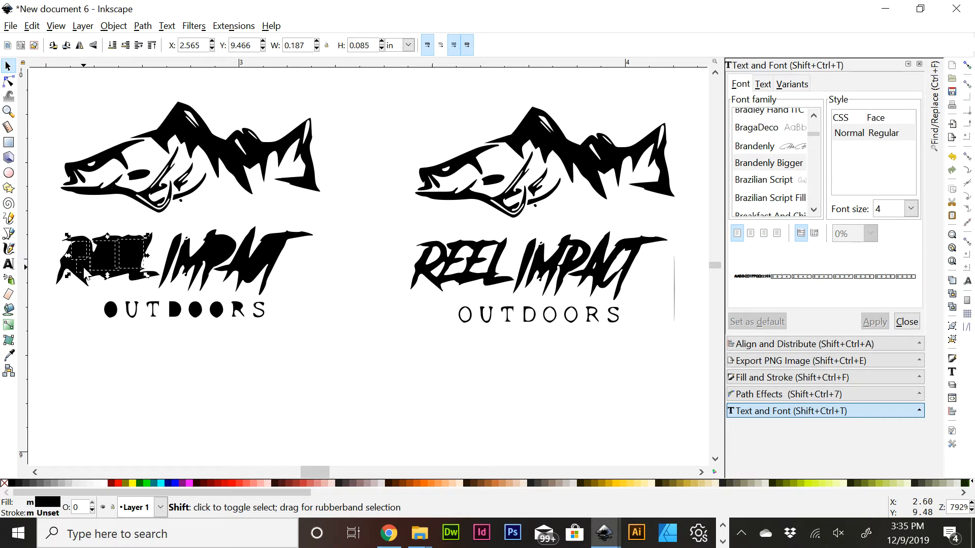
click(142, 26)
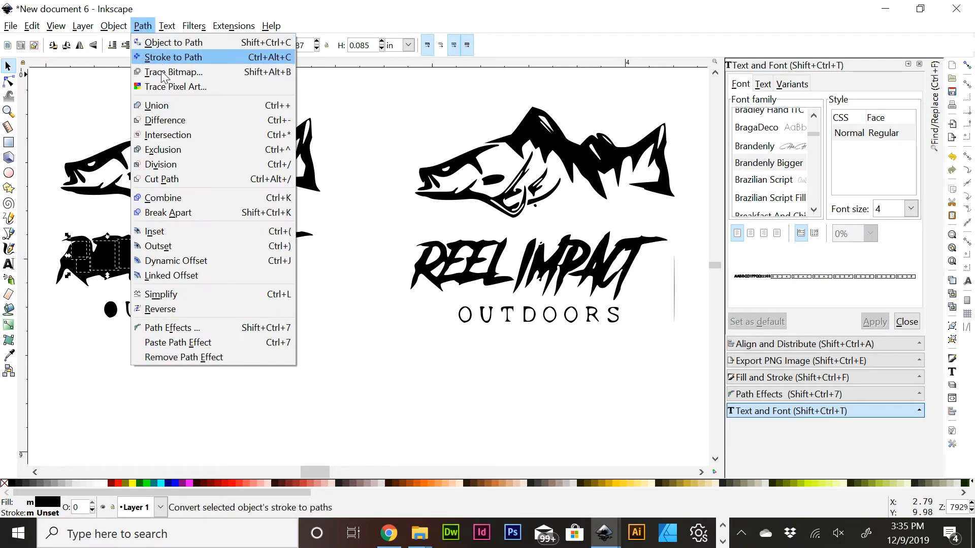
click(171, 105)
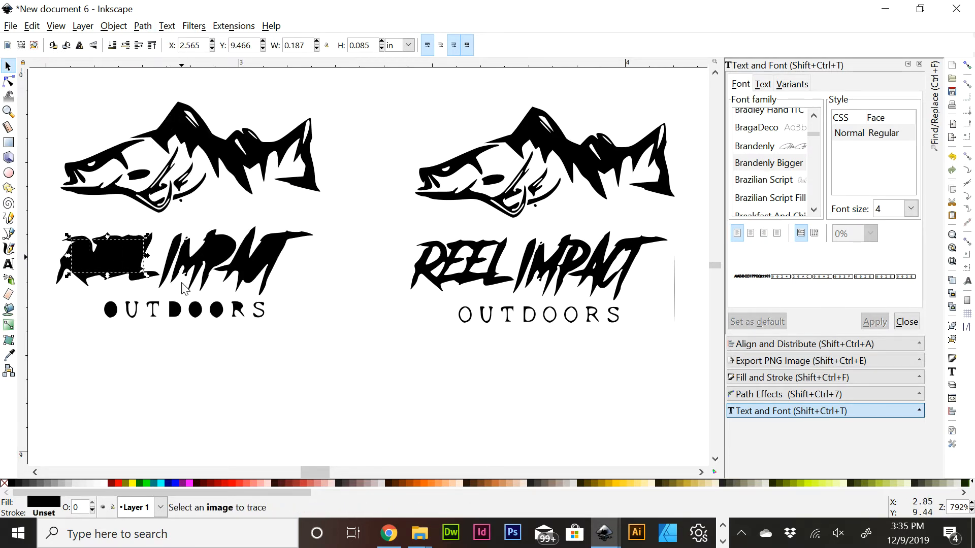
Subtract the unified inner pieces from the solid REEL outline using Difference
click(62, 276)
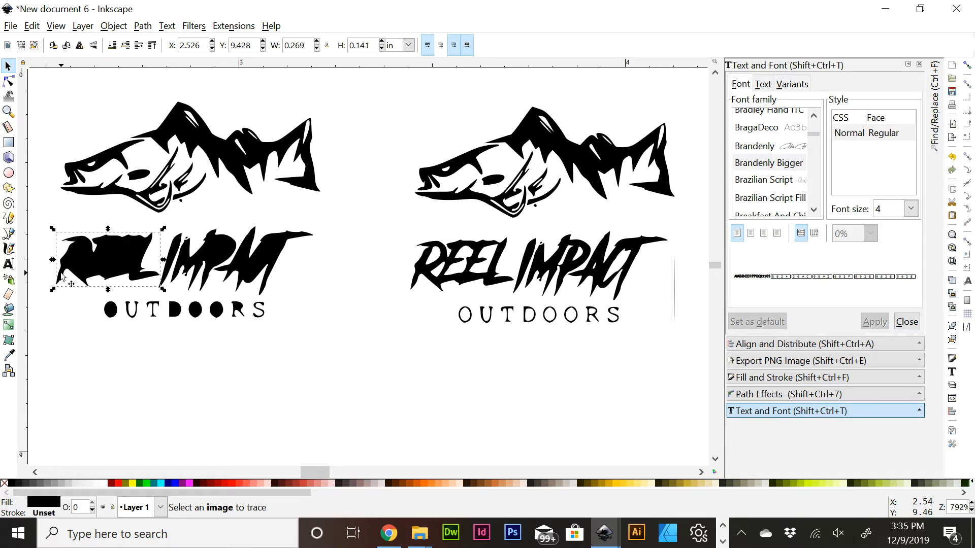
shift+click(93, 267)
click(143, 26)
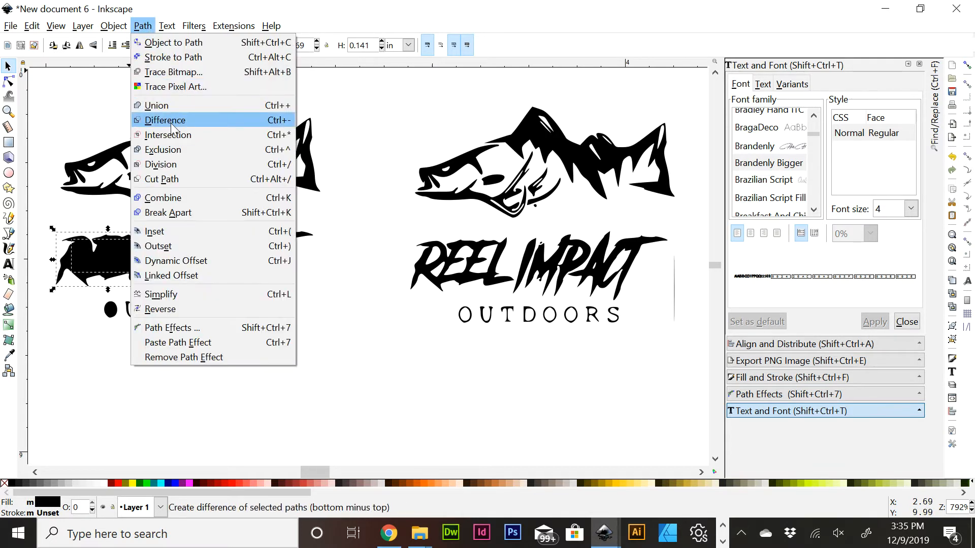
click(160, 118)
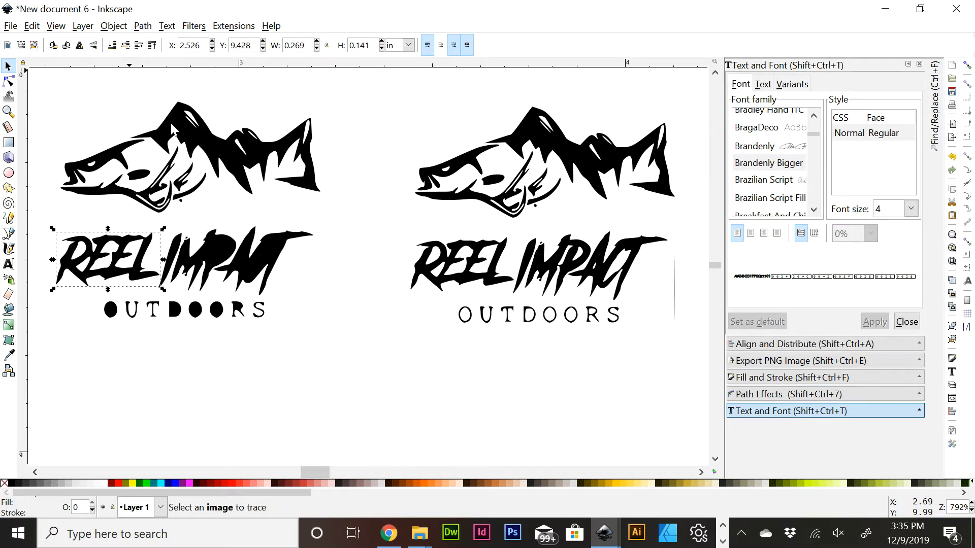
Union the two inner cutout pieces around the letter P in the broken-apart word IMPACT
click(219, 252)
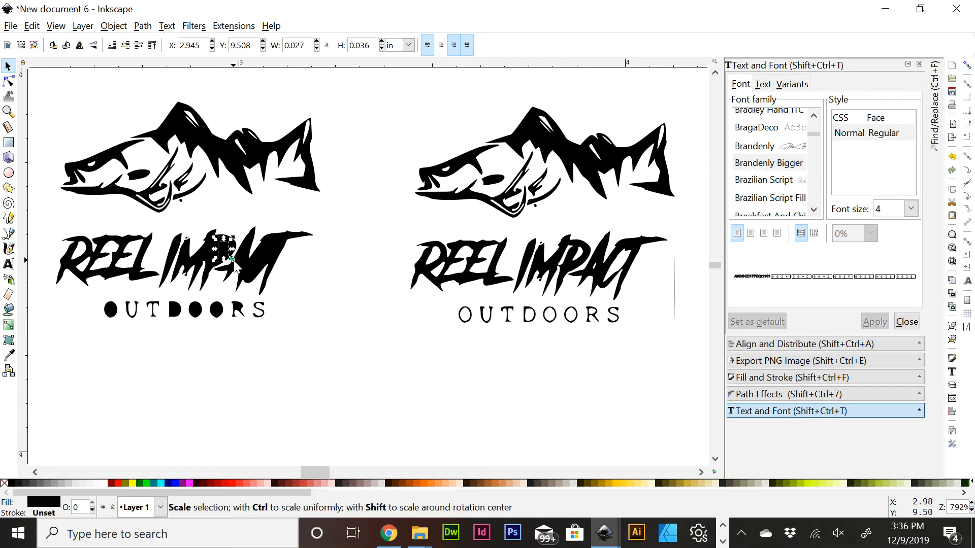
key(shift)
shift+click(202, 265)
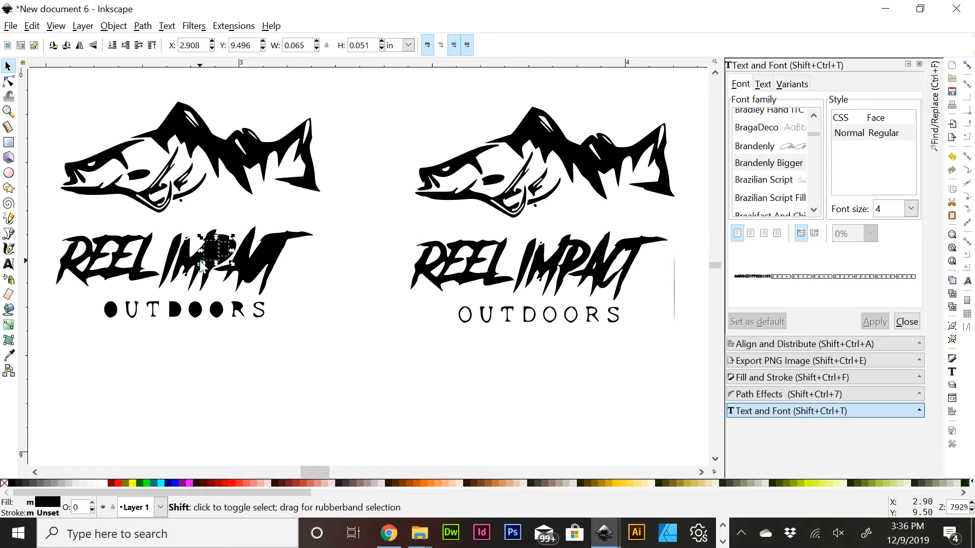
click(142, 26)
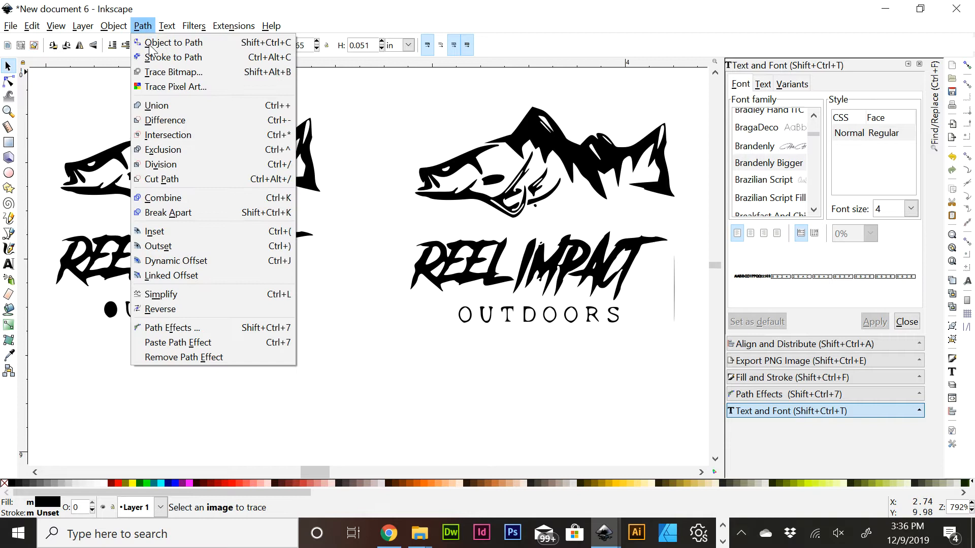
click(166, 105)
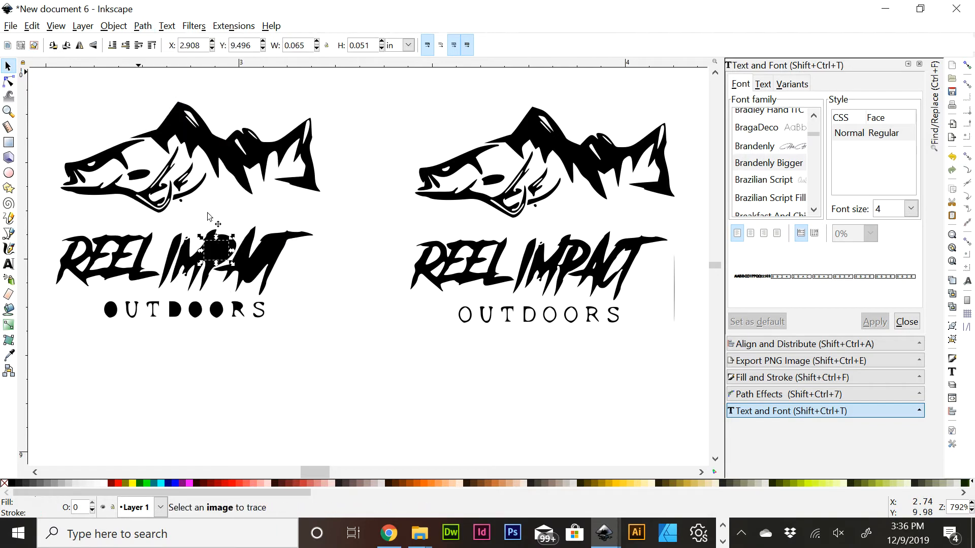
Subtract the unified inner pieces from the solid MP letter shape of IMPACT using Difference
shift+click(194, 261)
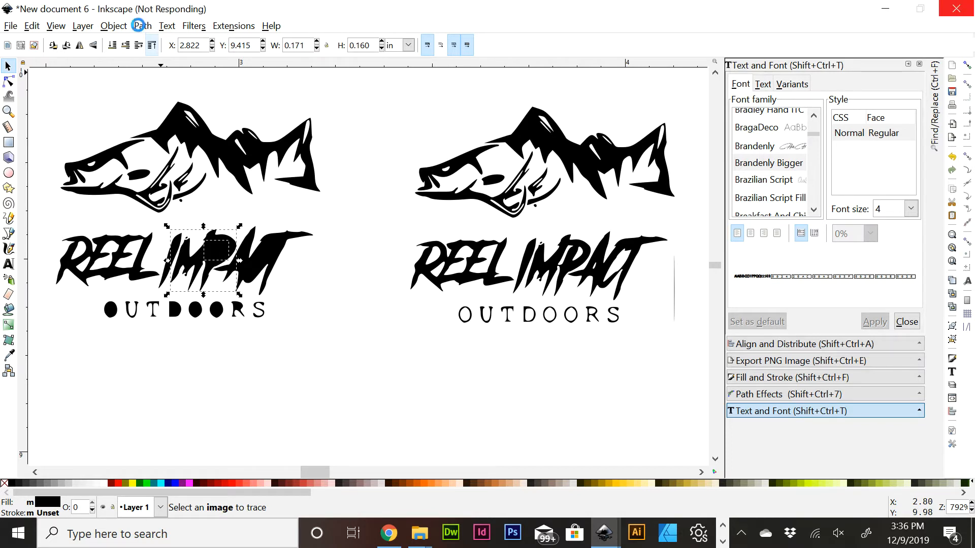
click(141, 26)
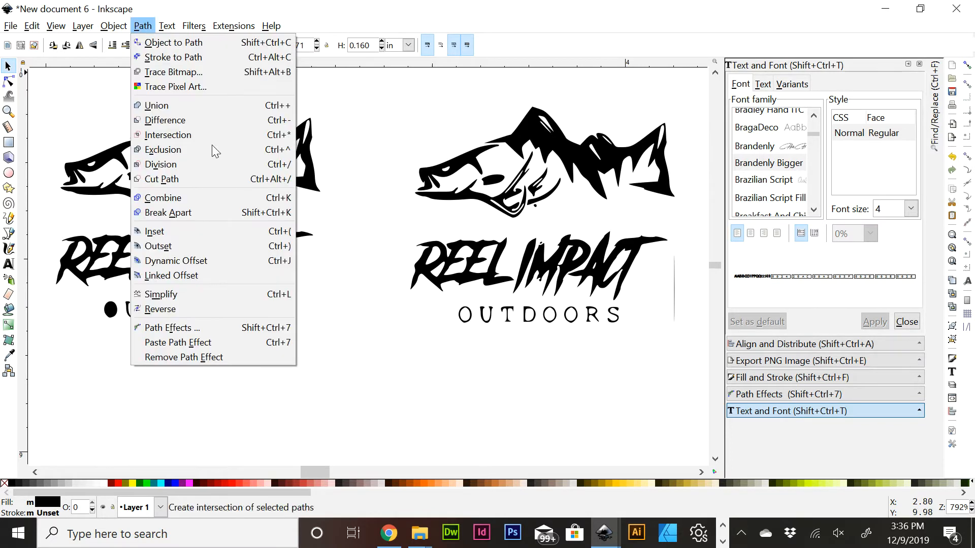
click(193, 121)
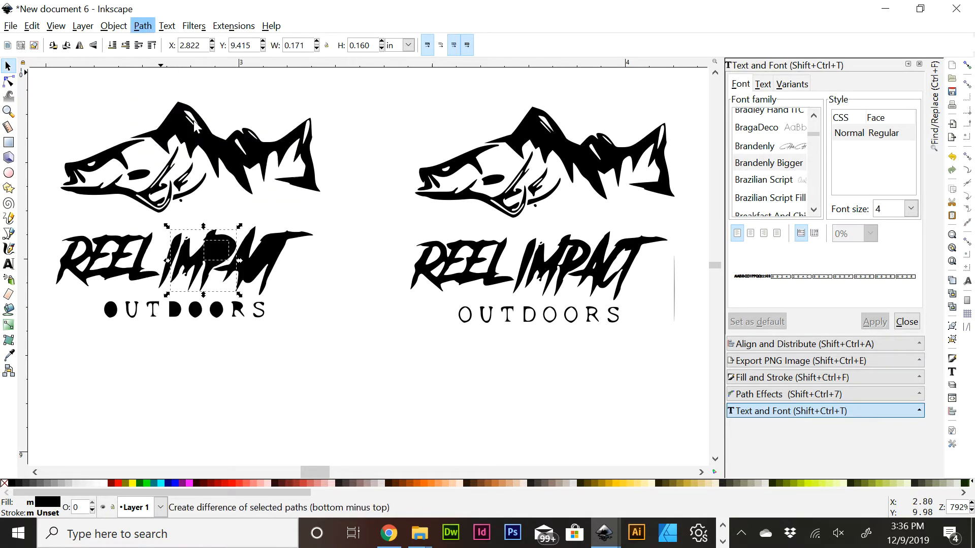
Union the two inner cutout pieces within the solid ACT letters of the broken-apart word IMPACT
click(242, 252)
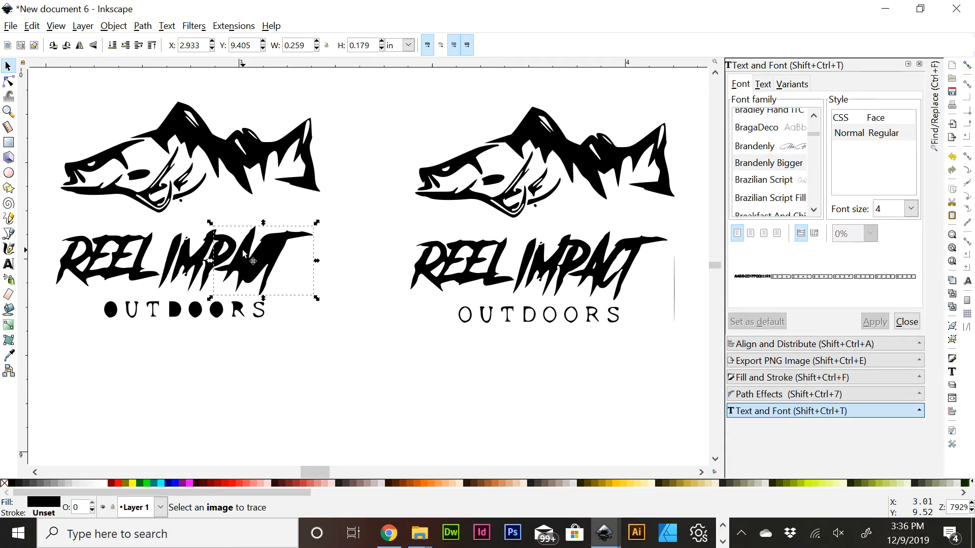
click(244, 254)
click(243, 259)
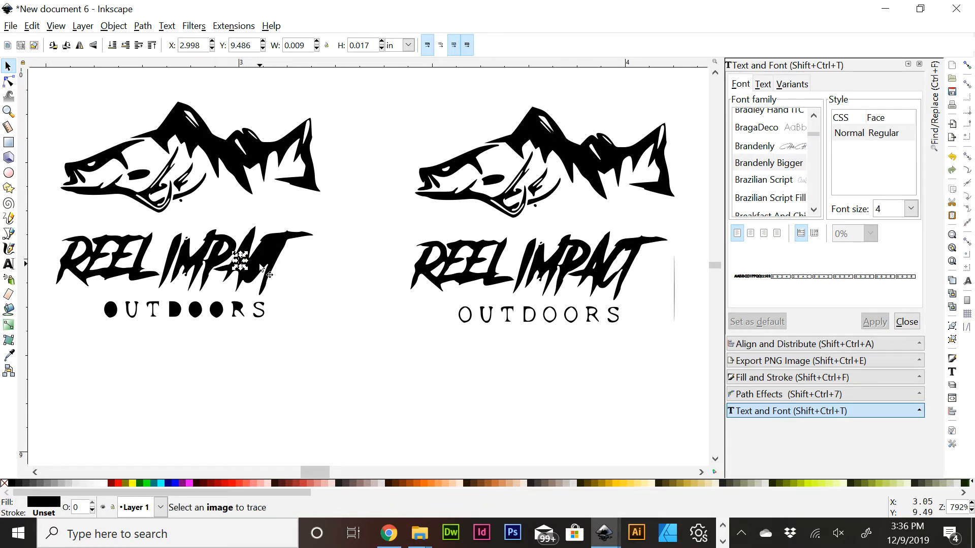
key(shift)
shift+click(260, 266)
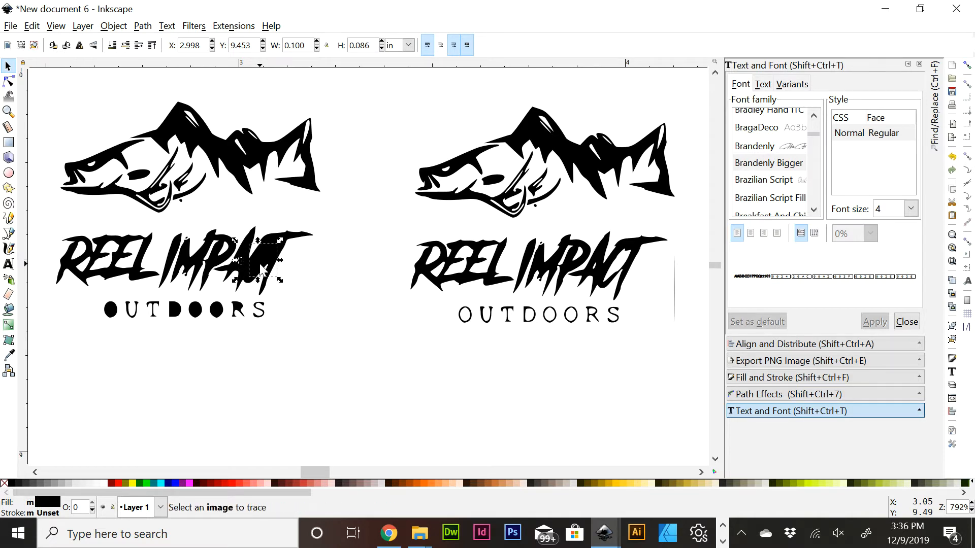
click(146, 26)
click(160, 105)
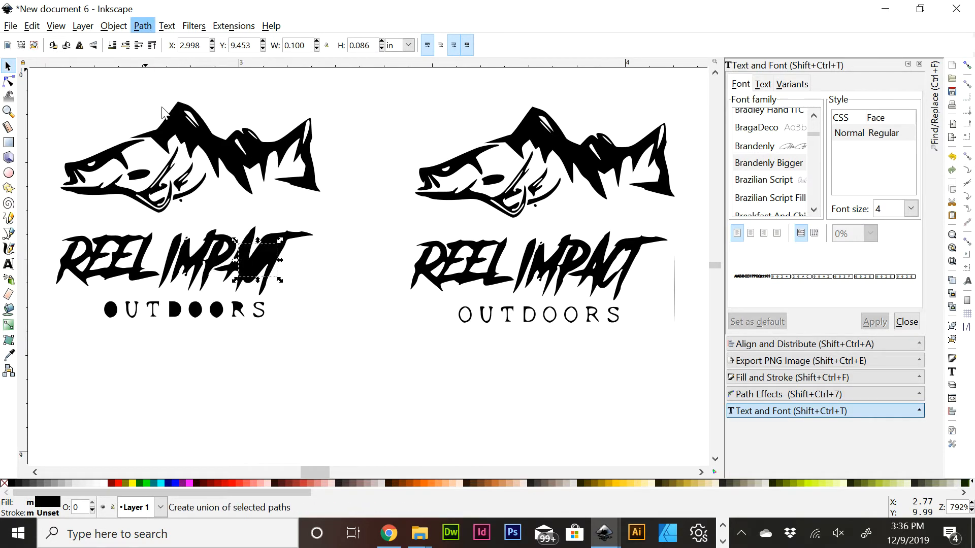
Subtract the unified inner pieces from the solid ACT letter shape using Difference
key(shift)
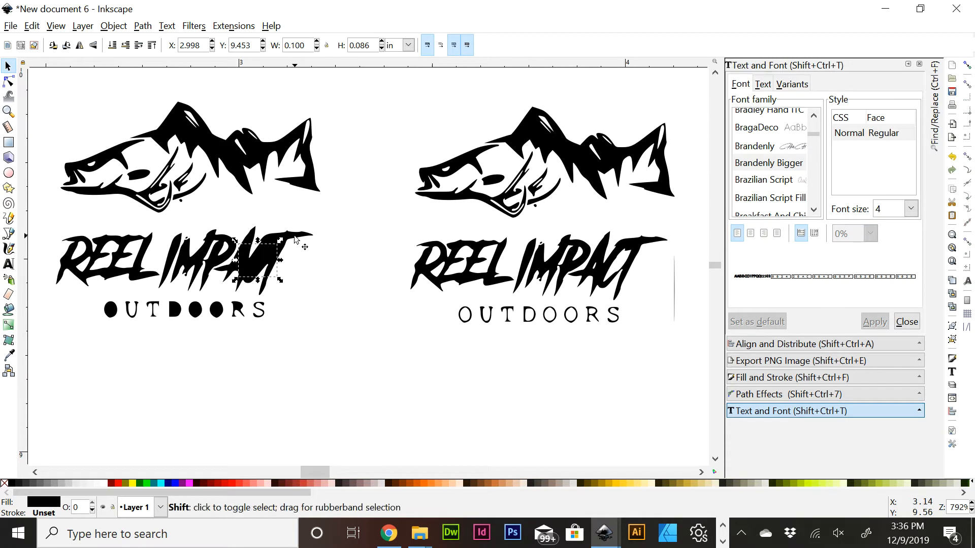
shift+click(296, 240)
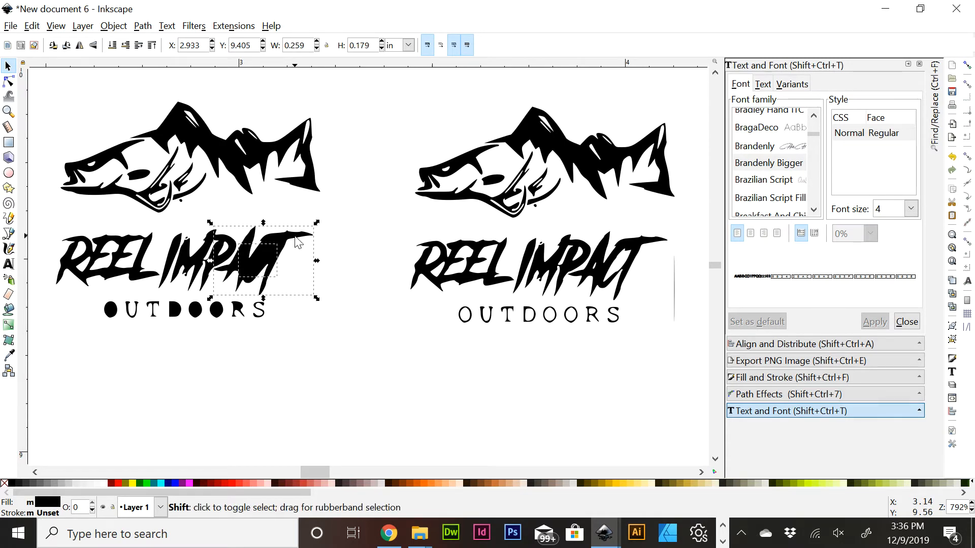
click(146, 28)
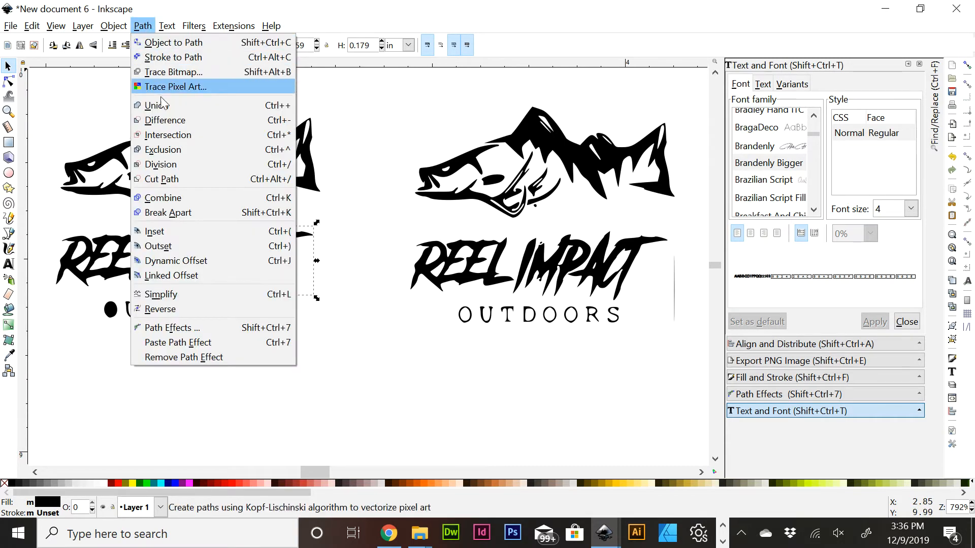
click(153, 121)
click(313, 384)
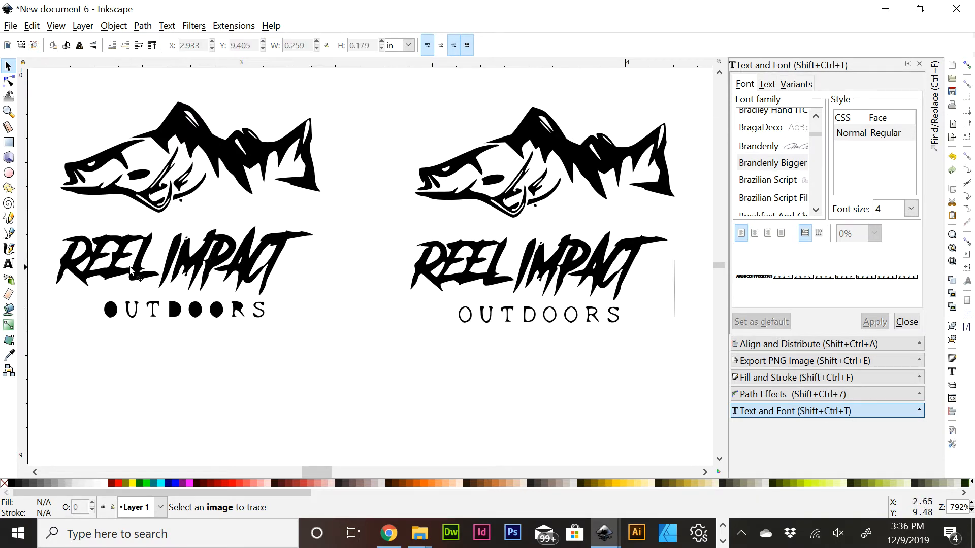
Try to union all the REEL and IMPACT letter shapes into a single path, and undo that union
drag(339, 217, 46, 301)
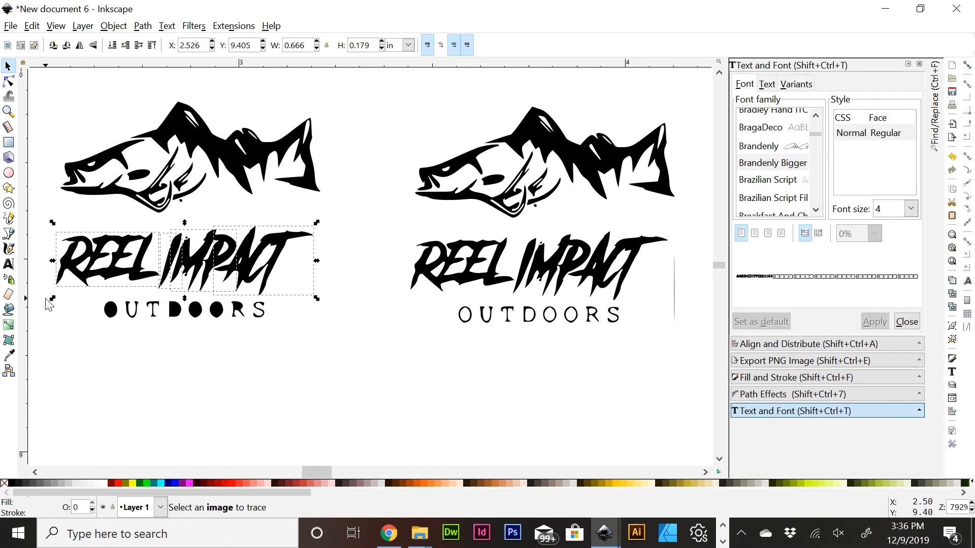
click(142, 26)
click(163, 107)
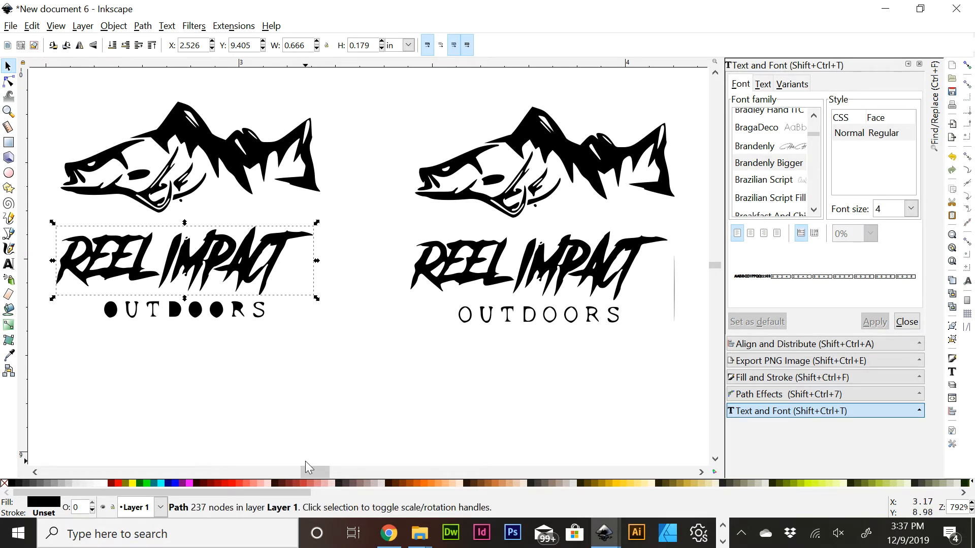
mouse_move(317, 475)
mouse_down()
mouse_move(267, 470)
mouse_move(353, 470)
mouse_move(330, 467)
mouse_up()
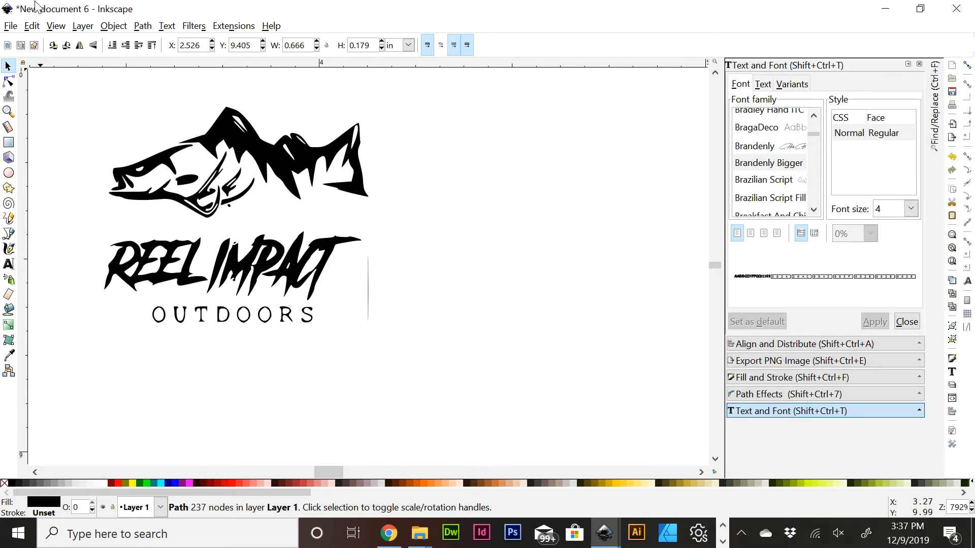
click(32, 25)
click(50, 42)
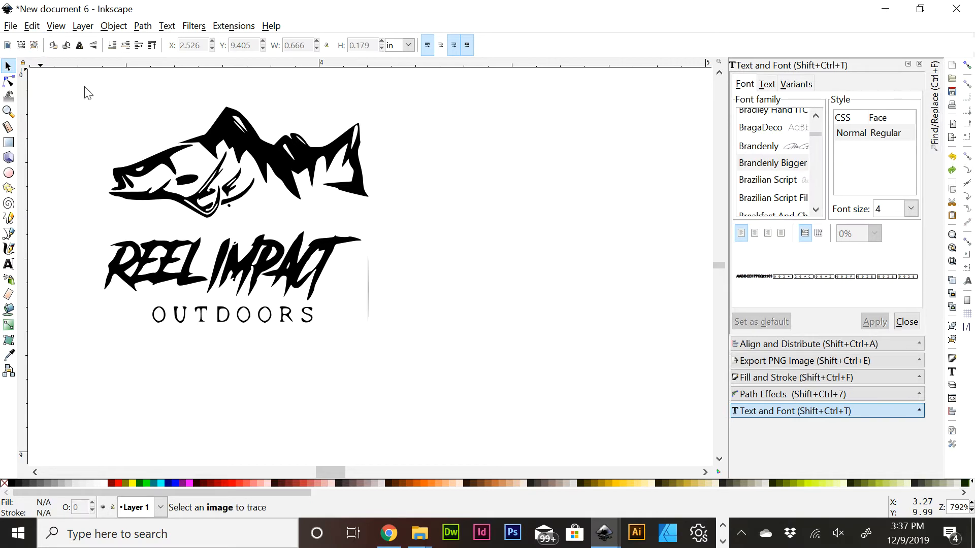
Try to ungroup the untouched traced copy of the logo
drag(92, 228, 210, 301)
click(201, 287)
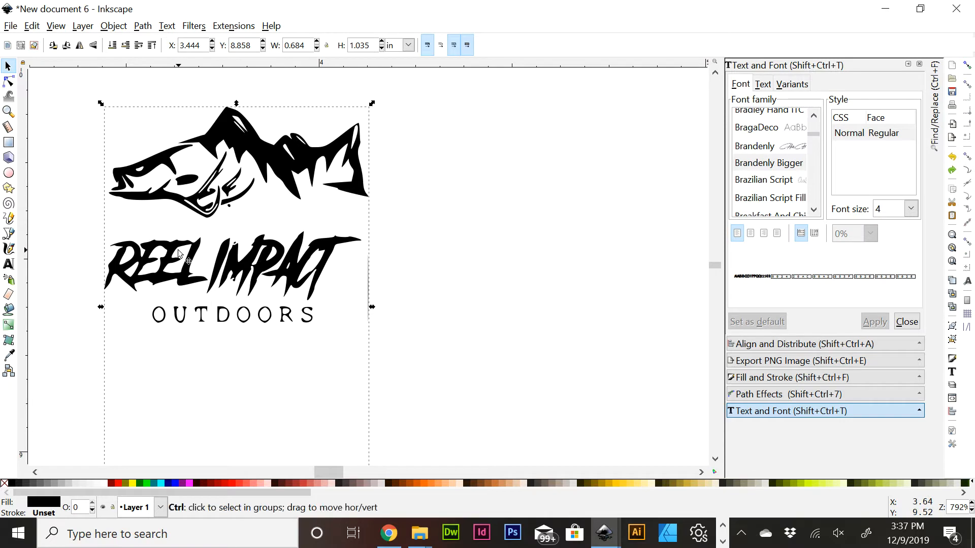
key(shift+ctrl+g)
click(73, 234)
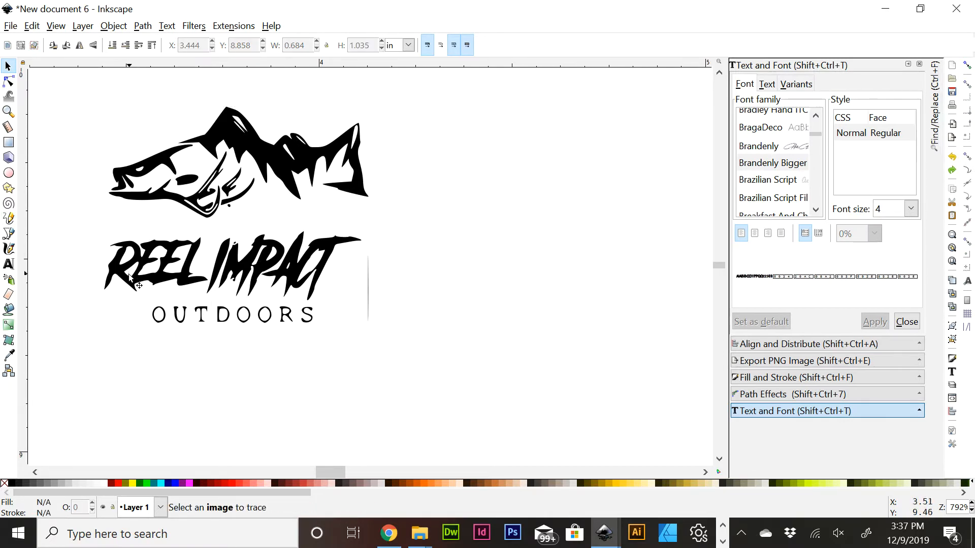
click(128, 279)
key(shift+ctrl+g)
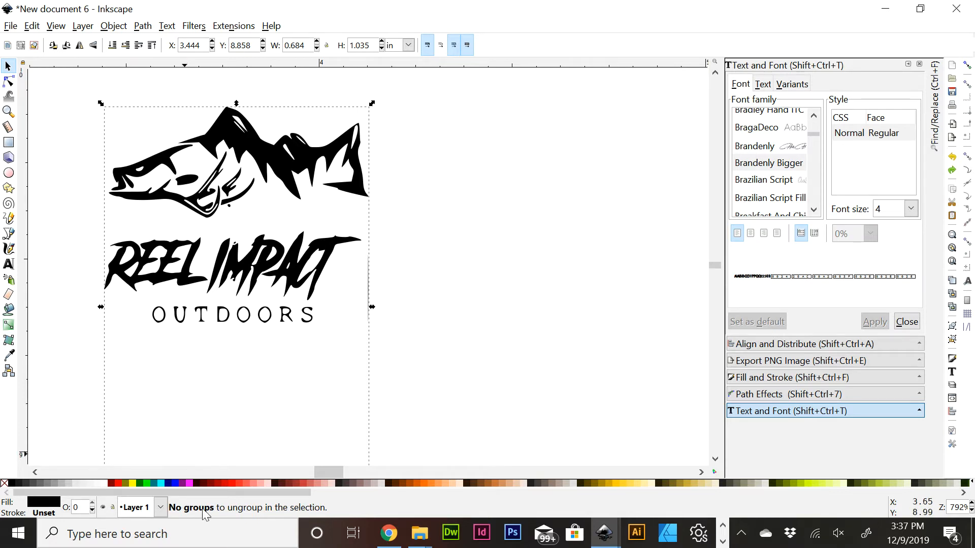
Union the REEL lettering of the edited logo into one path, separate from IMPACT
drag(328, 473, 302, 473)
click(396, 276)
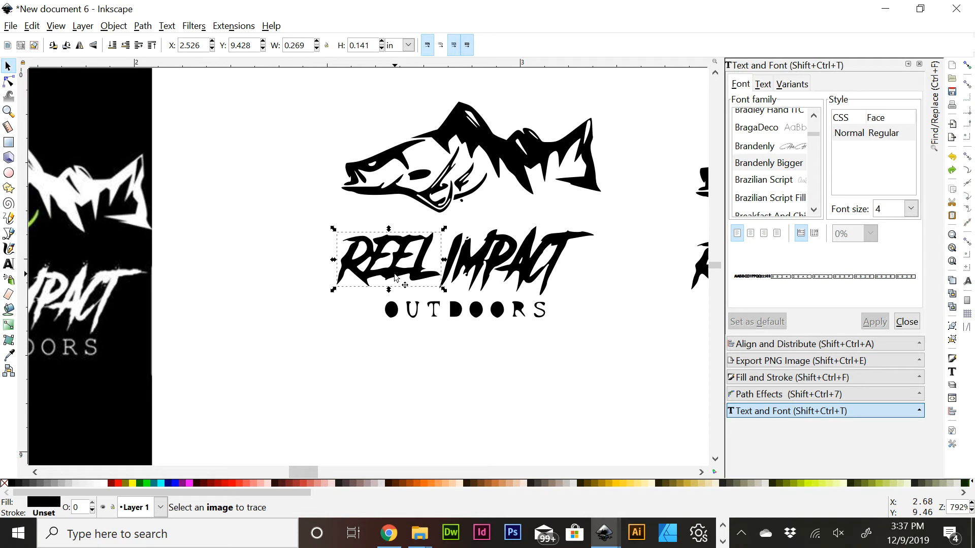
drag(307, 195, 447, 294)
click(142, 25)
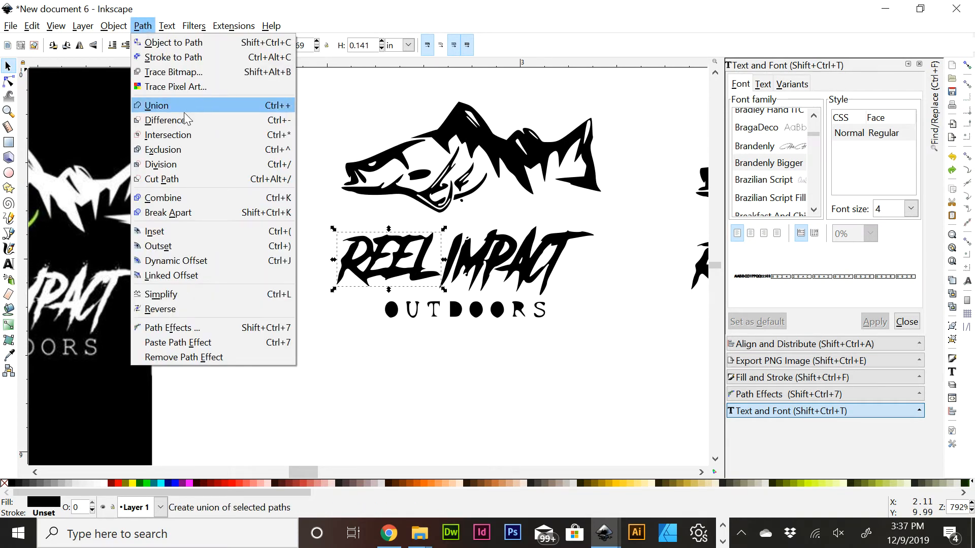
click(180, 106)
Union the letter shapes of IMPACT into one path
drag(624, 215, 434, 304)
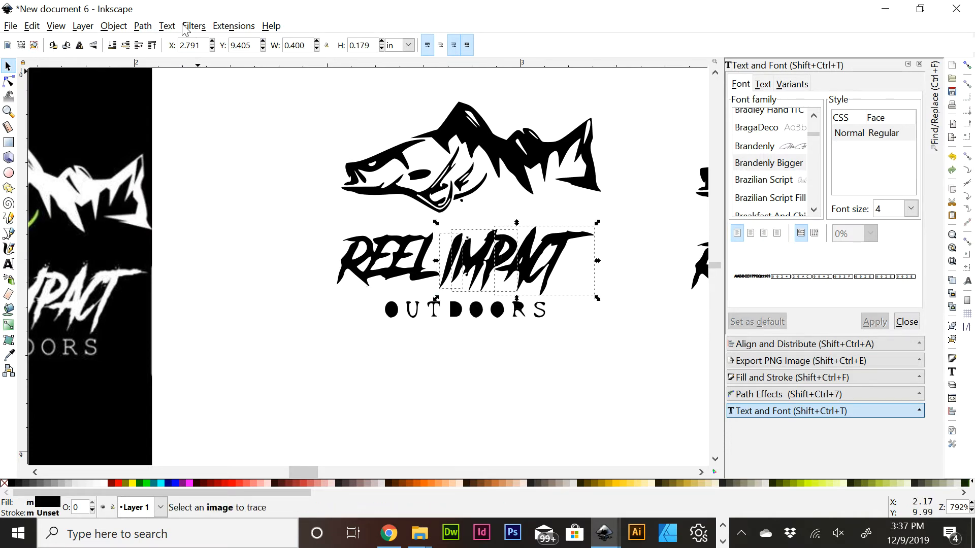
click(142, 26)
click(167, 104)
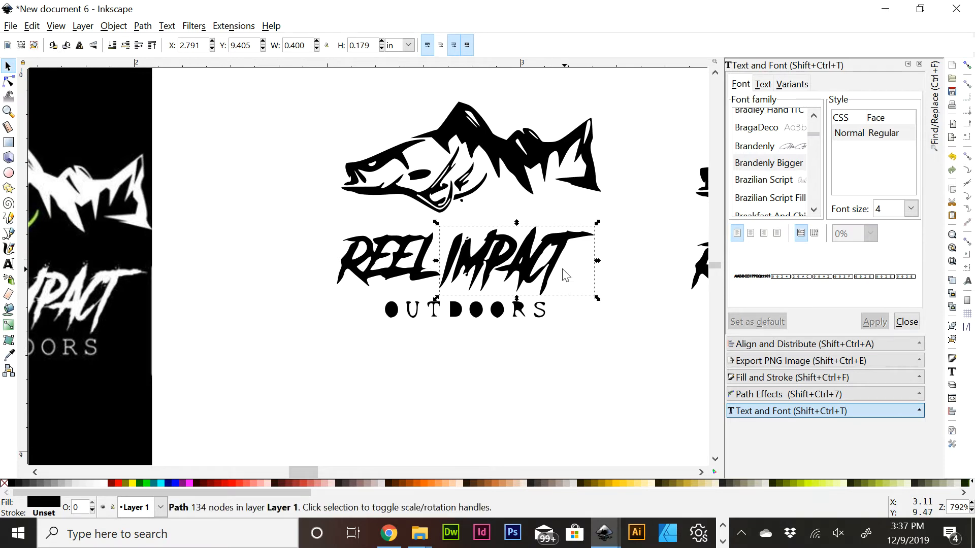
Nudge the united IMPACT lettering up and back down as one piece
scroll(457, 403, up, 1)
scroll(450, 399, down, 2)
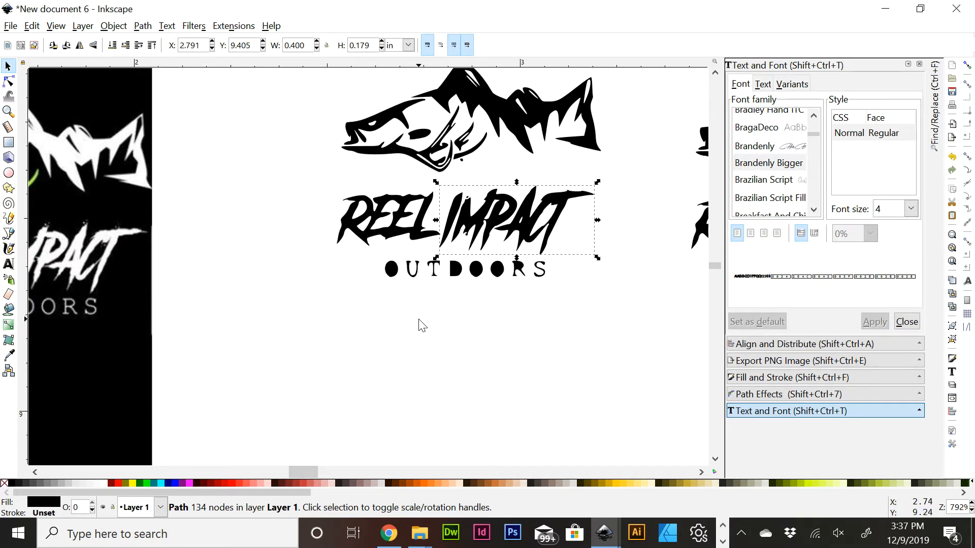
key(Up)
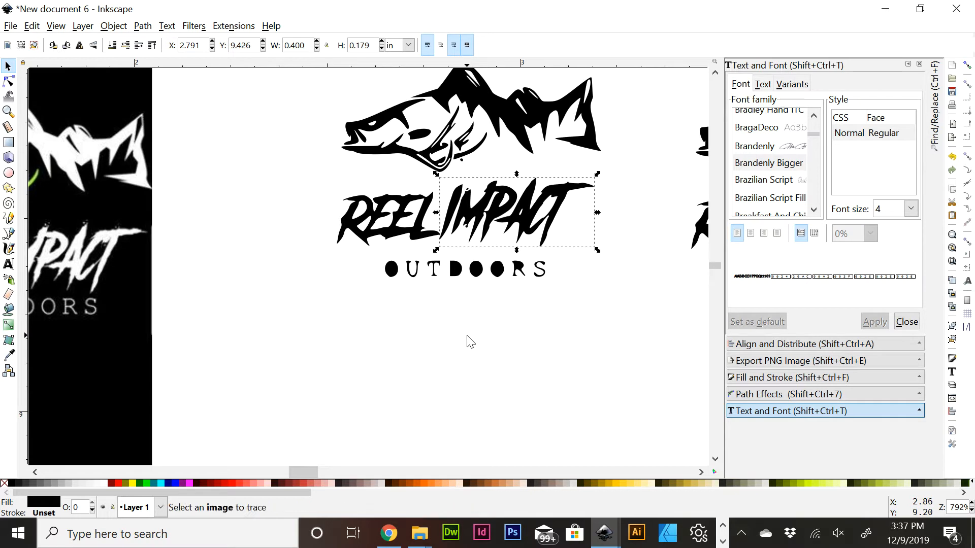
key(Down)
Union the inner cutout pieces of the letters O, D, O, O and R in the word OUTDOORS
key(plus)
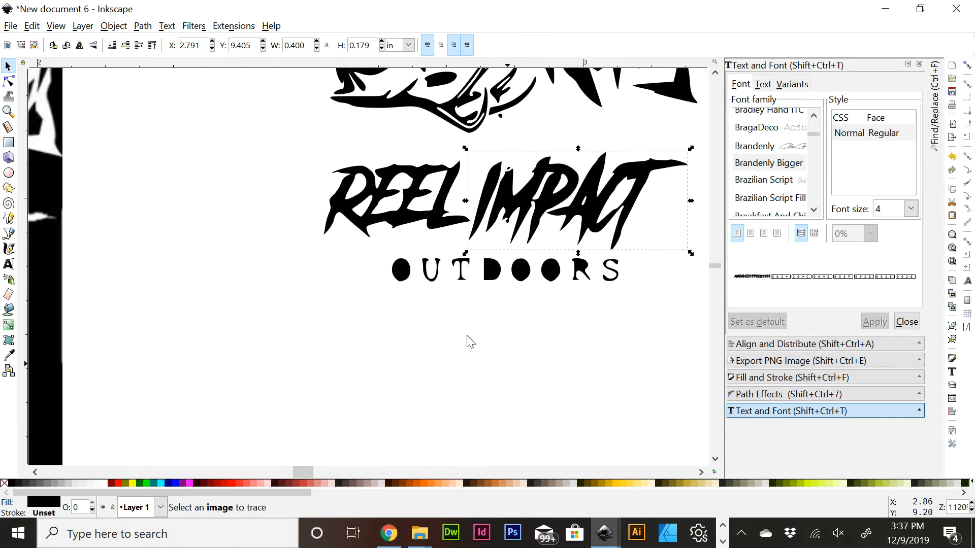
key(plus)
drag(304, 474, 310, 472)
click(187, 279)
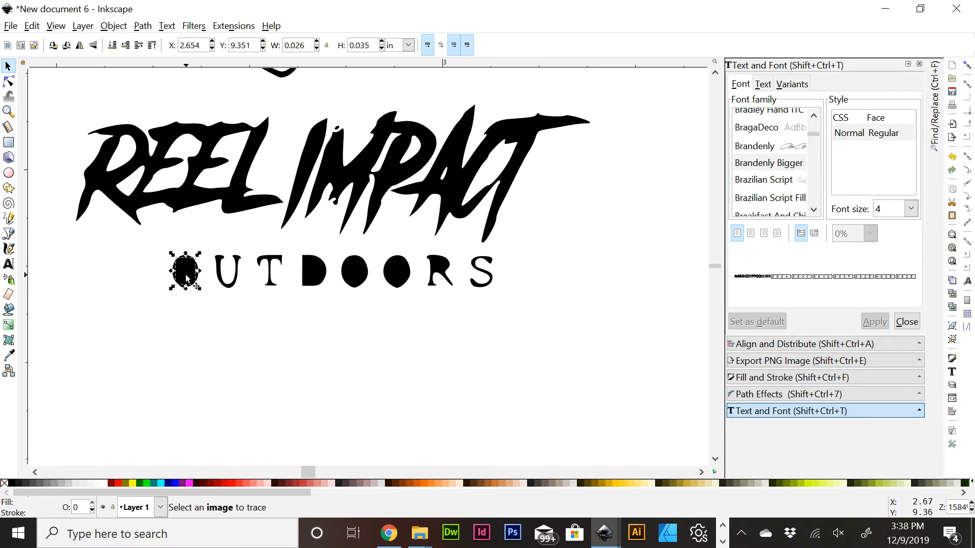
key(shift)
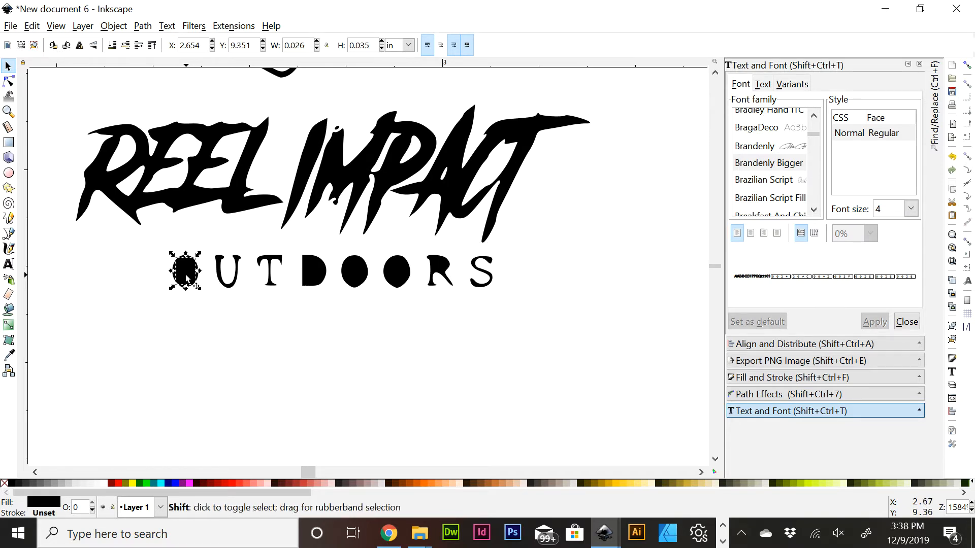
shift+click(316, 279)
shift+click(356, 279)
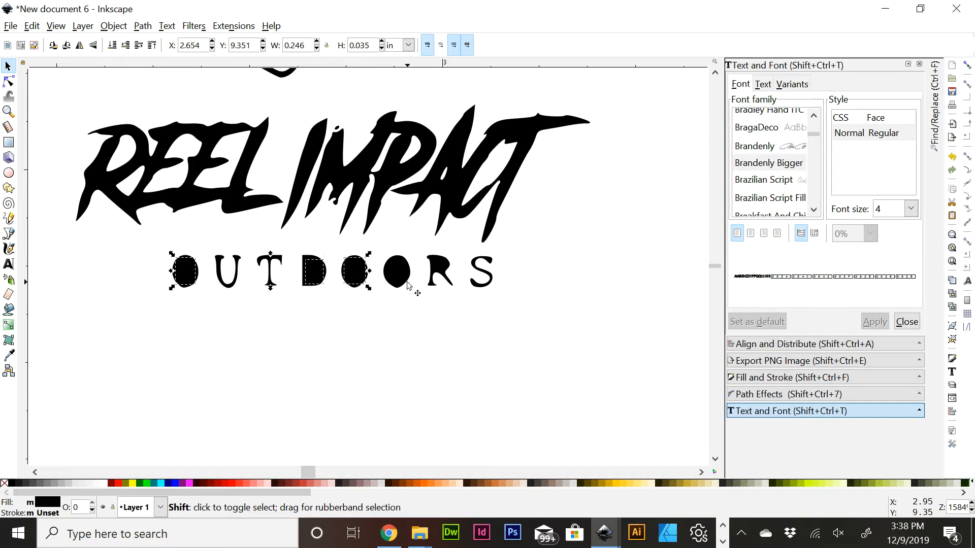
shift+click(400, 276)
shift+click(440, 274)
click(142, 25)
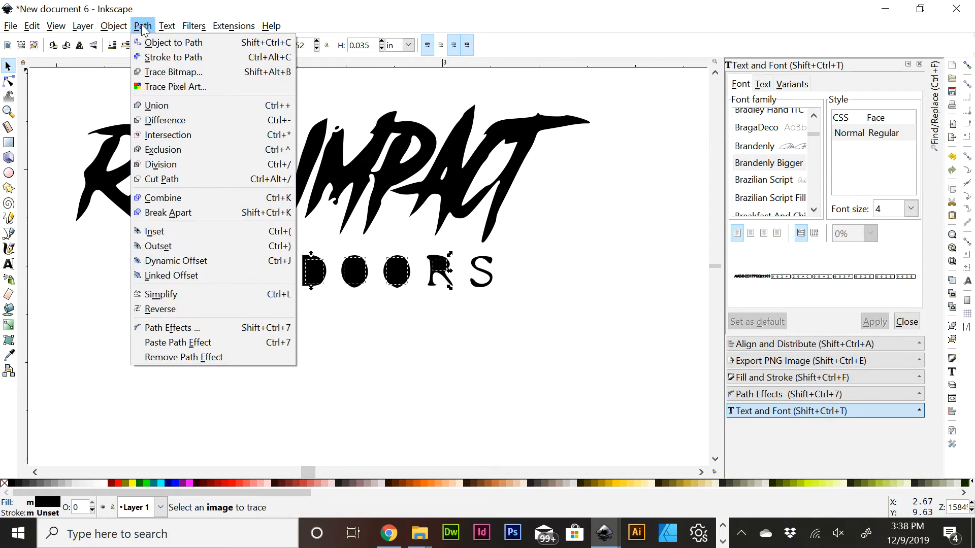
click(153, 103)
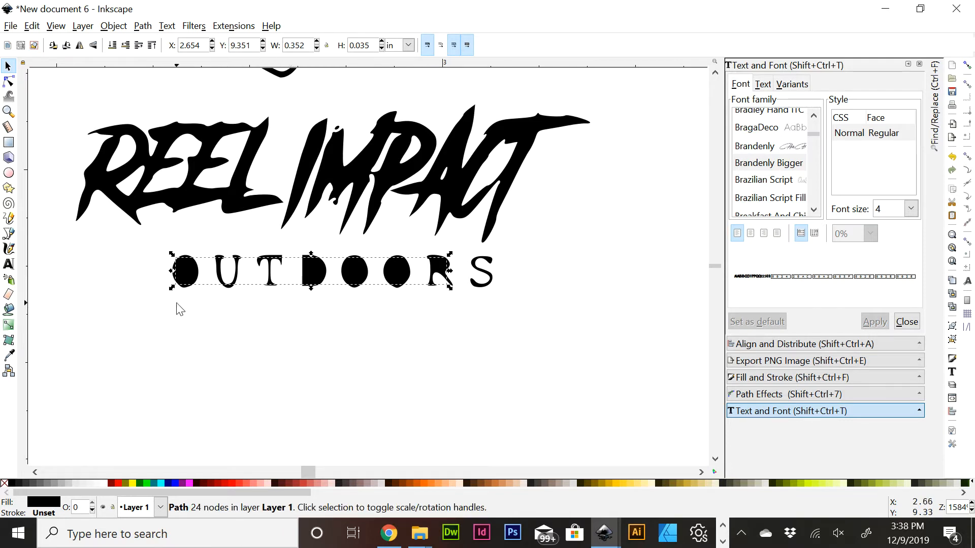
Union the eight outer letter shapes of the word OUTDOORS into one path, leaving the inner cutout pieces out
click(163, 324)
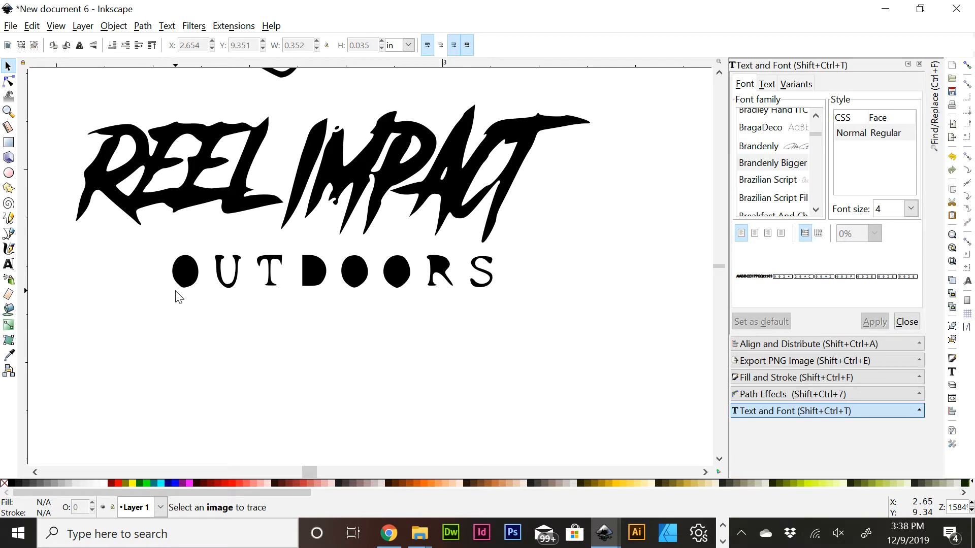
click(220, 277)
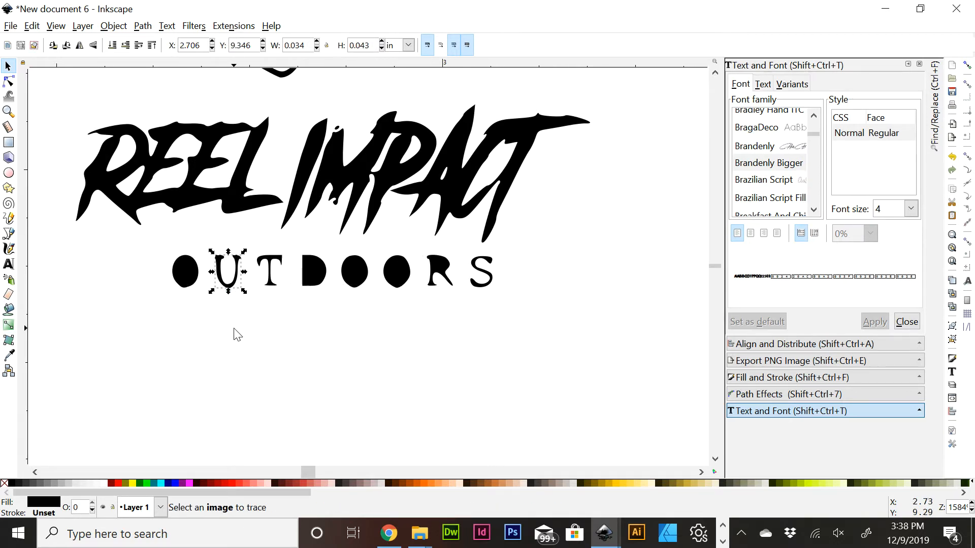
click(128, 318)
drag(108, 325, 563, 236)
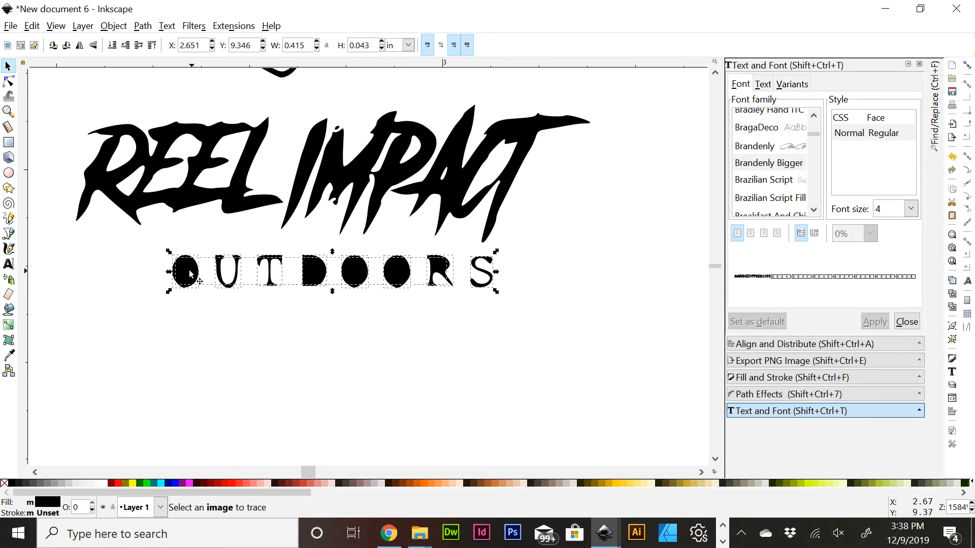
key(shift)
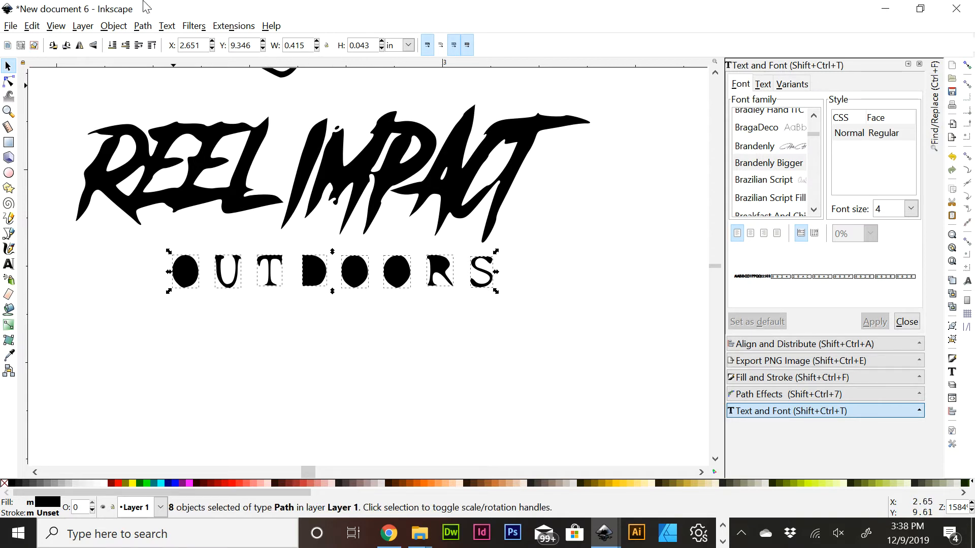
click(142, 26)
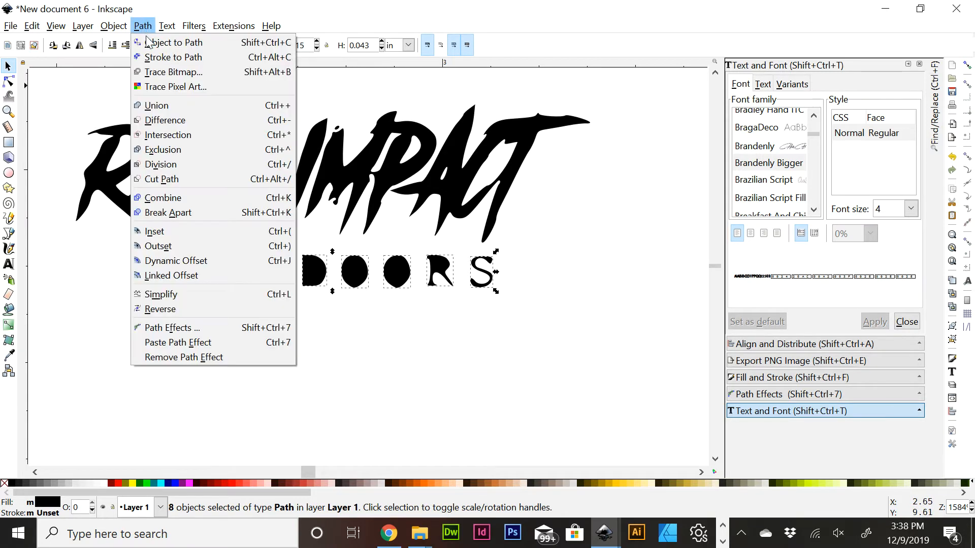
click(153, 104)
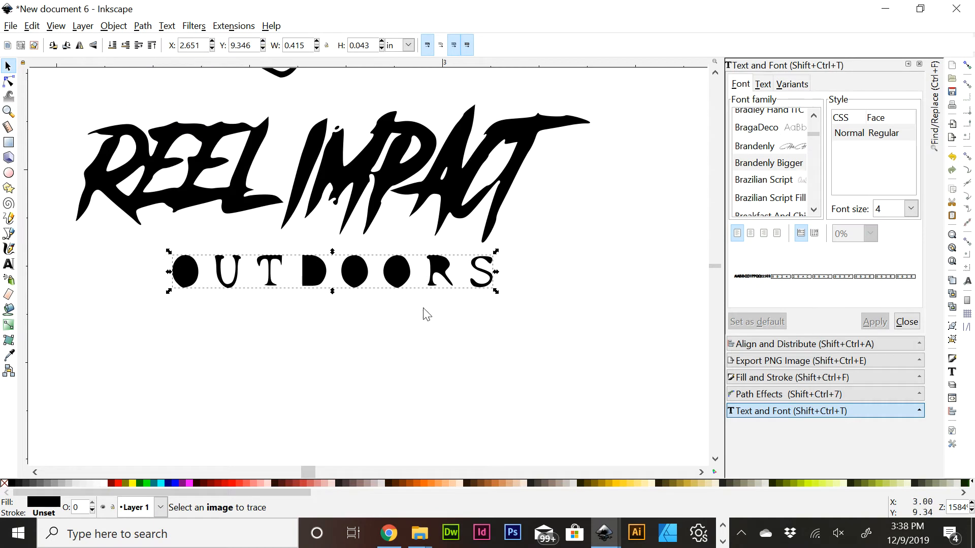
Subtract the inner cutout path from the united OUTDOORS lettering with Difference
drag(124, 362, 525, 247)
click(143, 26)
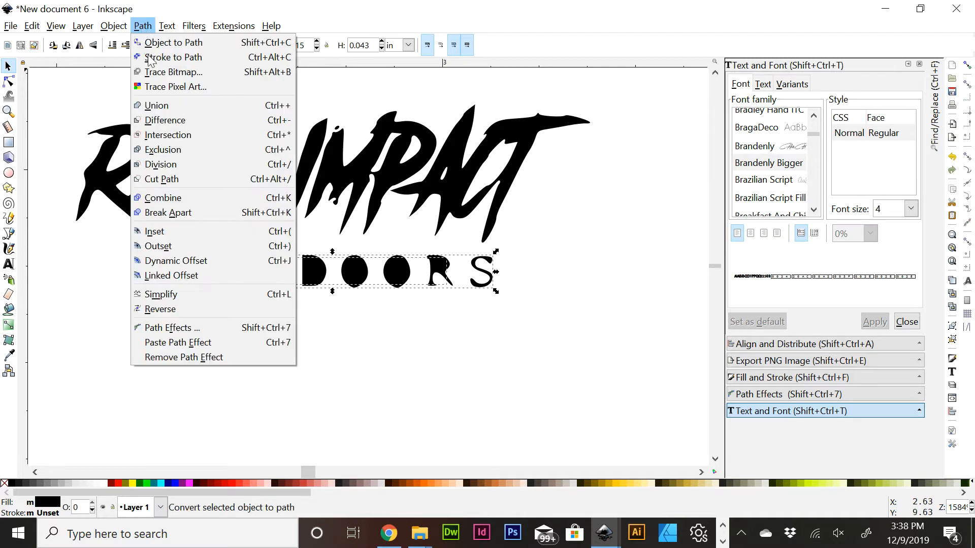
click(165, 120)
Move the whole cleaned-up logo closer to the original image on the black background
scroll(341, 363, up, 8)
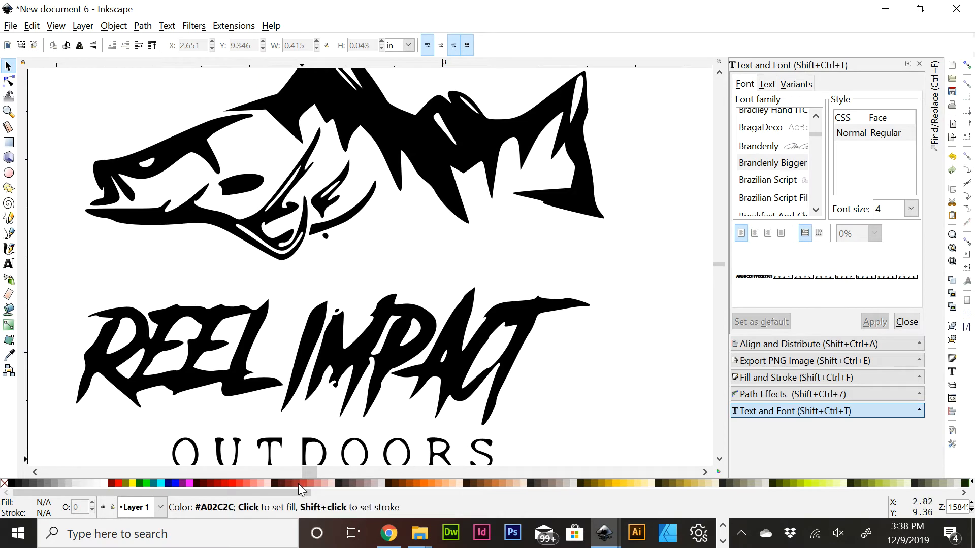
mouse_move(307, 472)
mouse_down()
mouse_move(286, 467)
mouse_move(306, 470)
mouse_up()
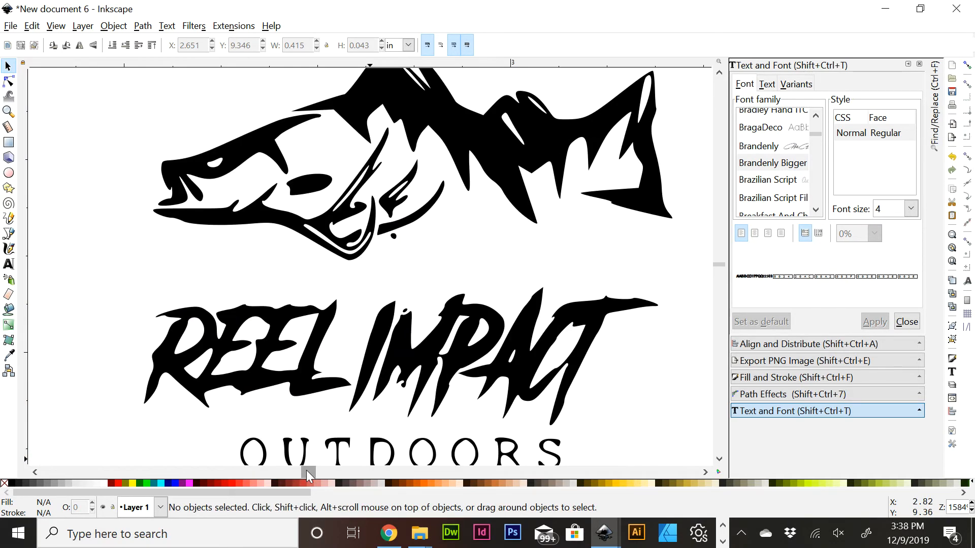
key(minus)
key(minus)
key(minus)
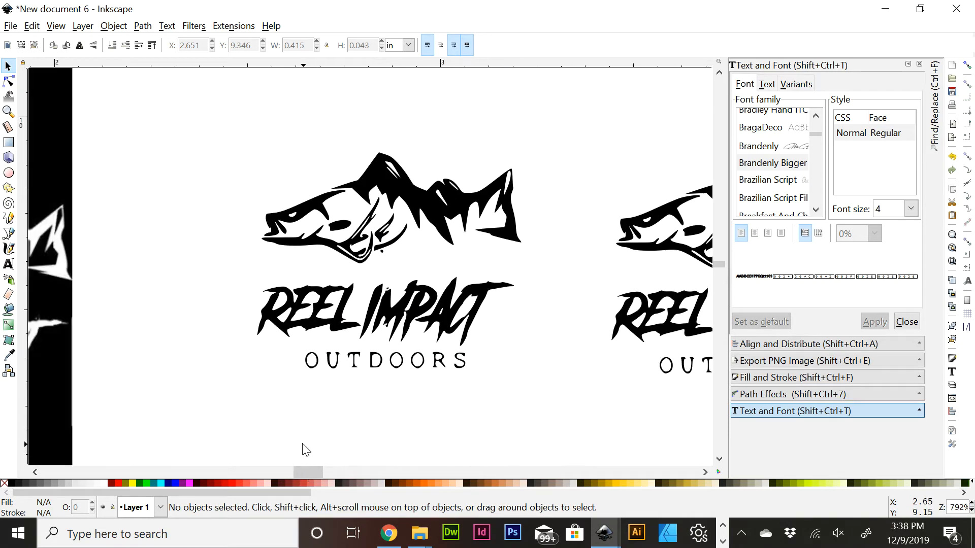
drag(243, 417, 482, 122)
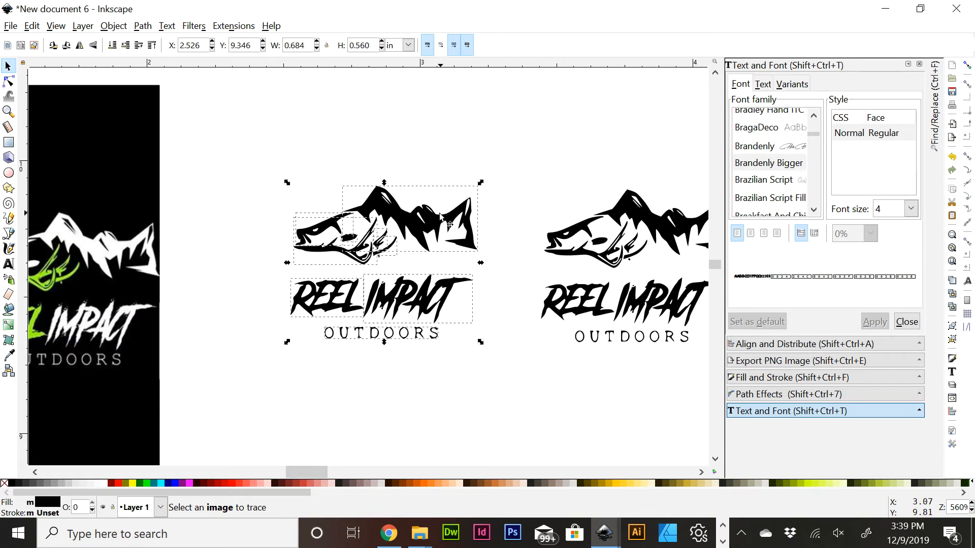
drag(440, 224, 355, 232)
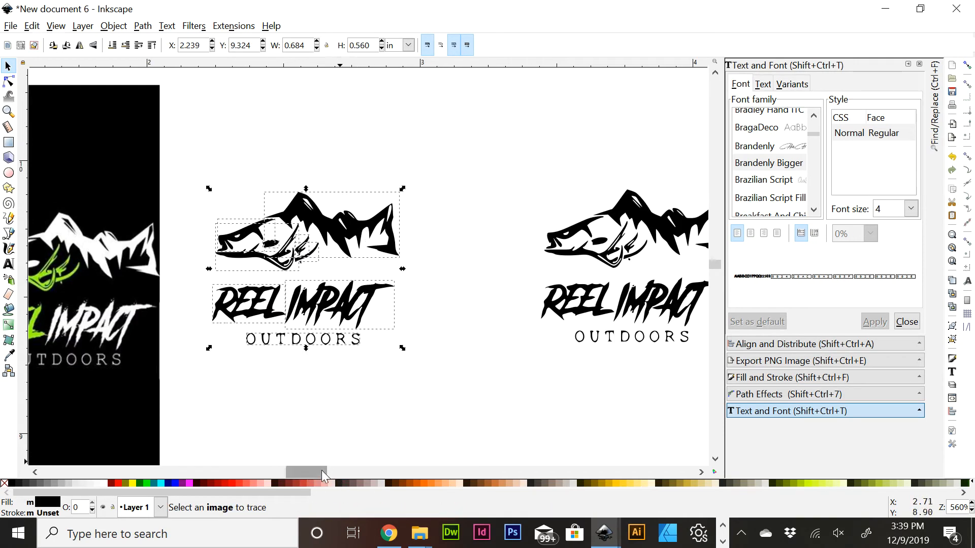
drag(321, 470, 311, 470)
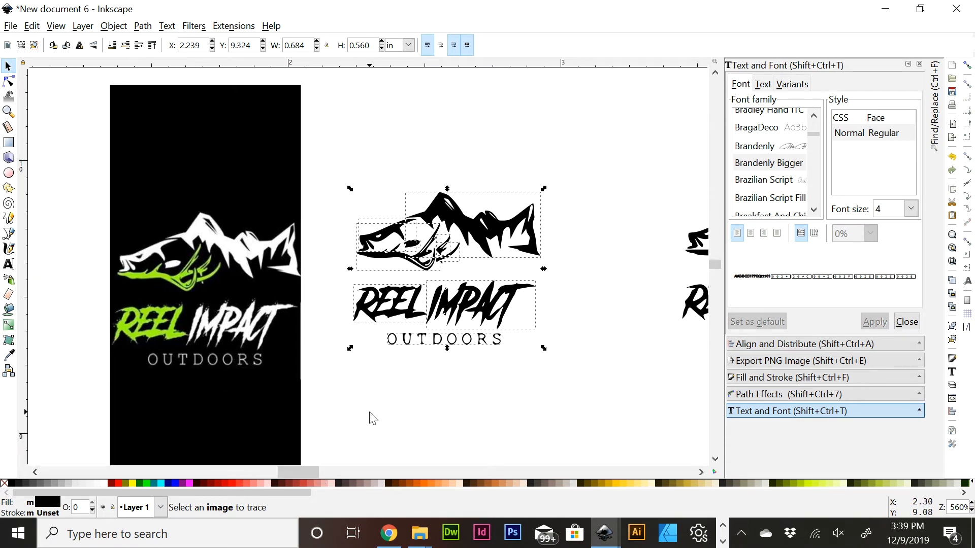
click(427, 395)
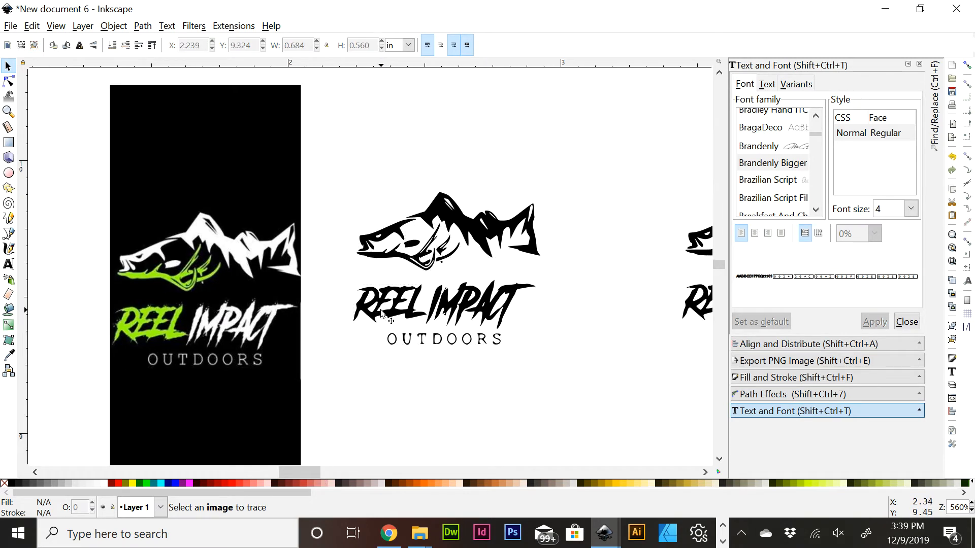
Fill the traced REEL lettering with the green sampled from REEL in the original image
click(382, 317)
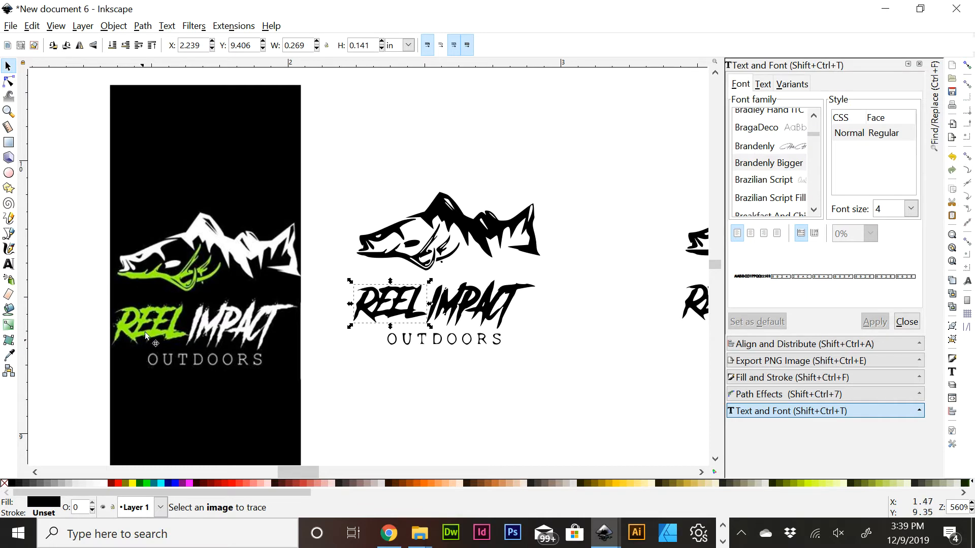
click(10, 356)
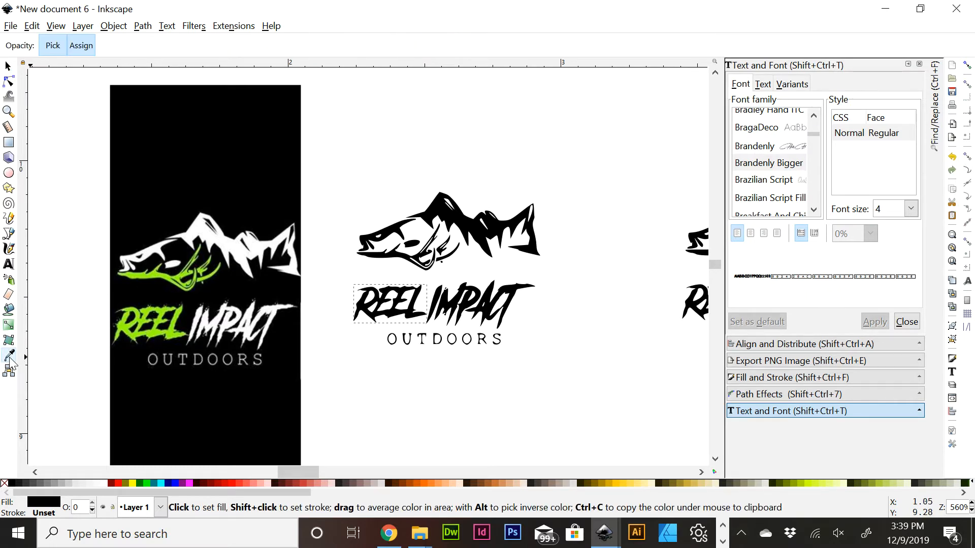
click(146, 335)
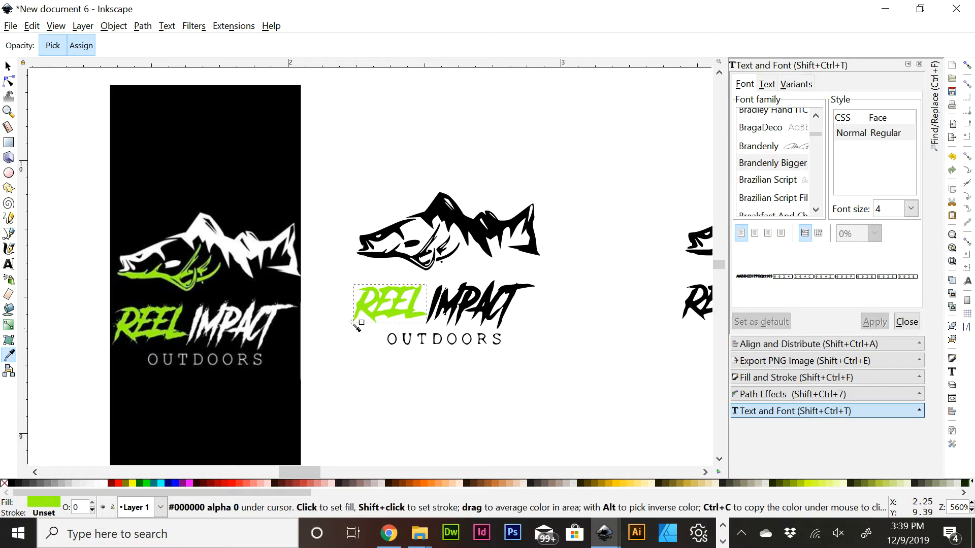
click(8, 66)
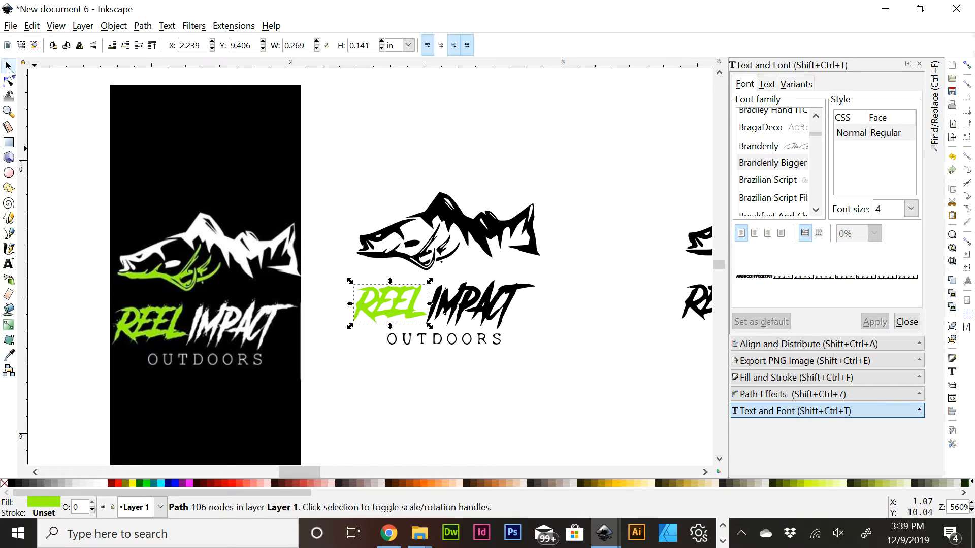
Try a white fill on the IMPACT lettering and set it back to black
click(472, 312)
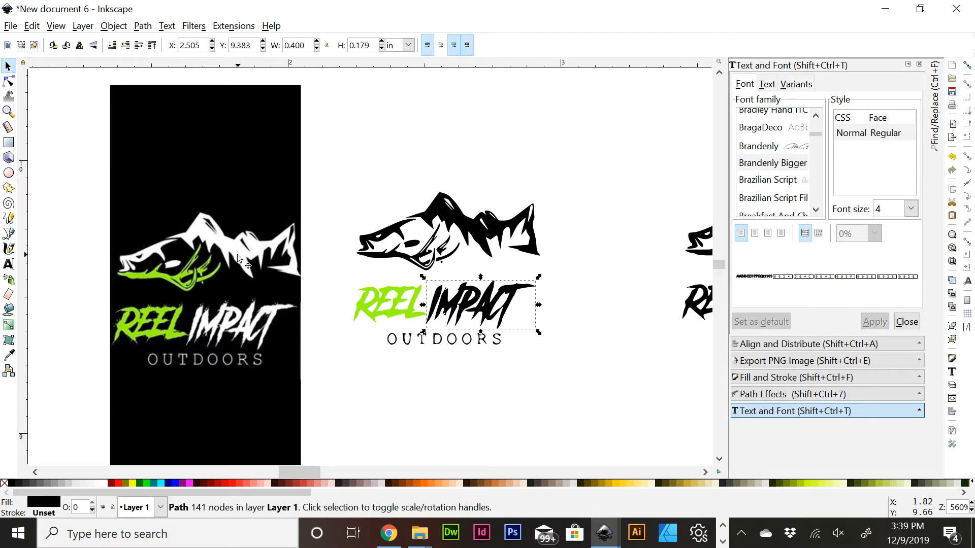
click(104, 485)
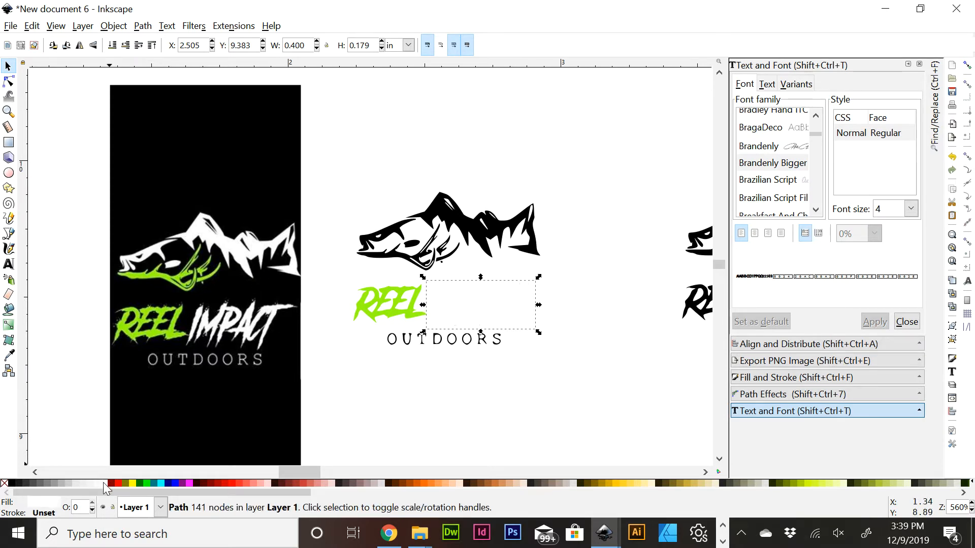
click(11, 484)
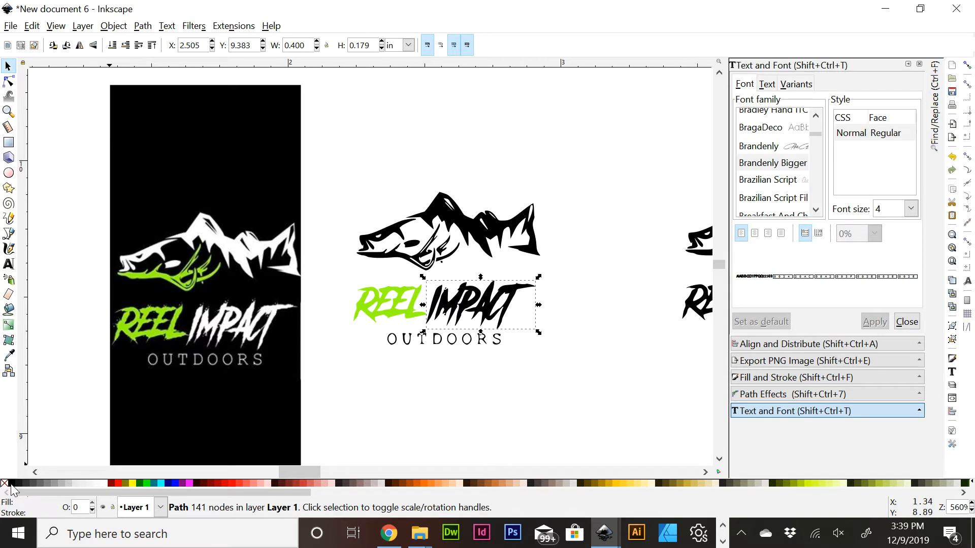
Fill the fish's lower jaw and gill shape with the green sampled from the recolored REEL lettering
click(383, 260)
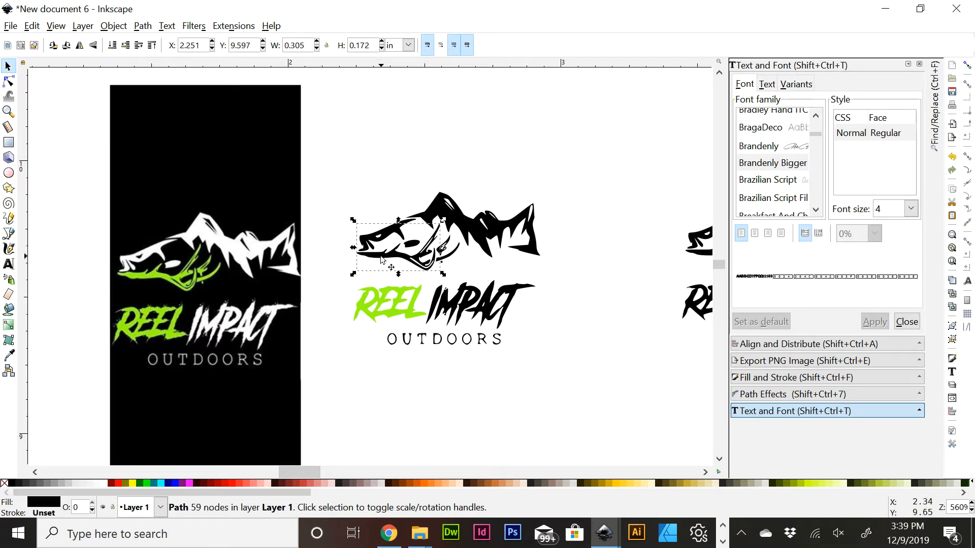
click(9, 355)
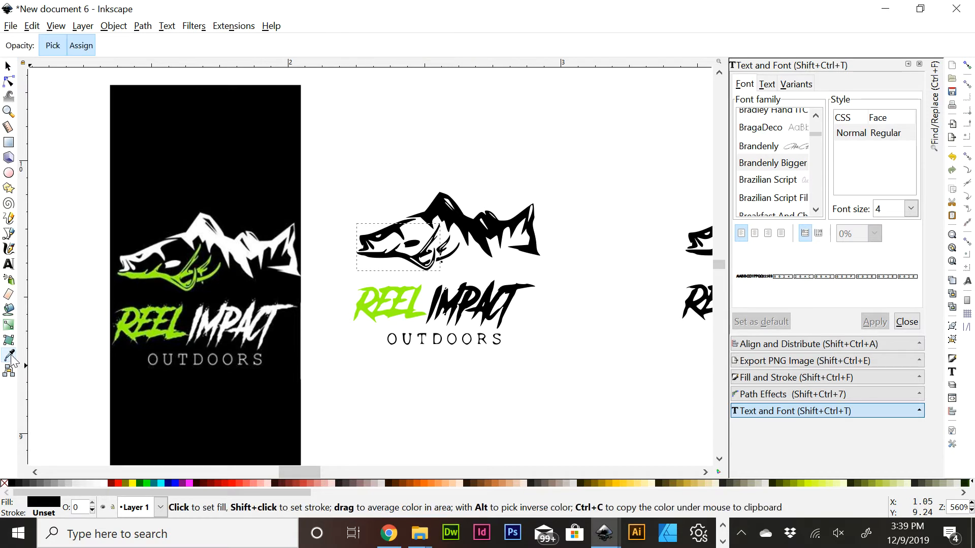
click(396, 313)
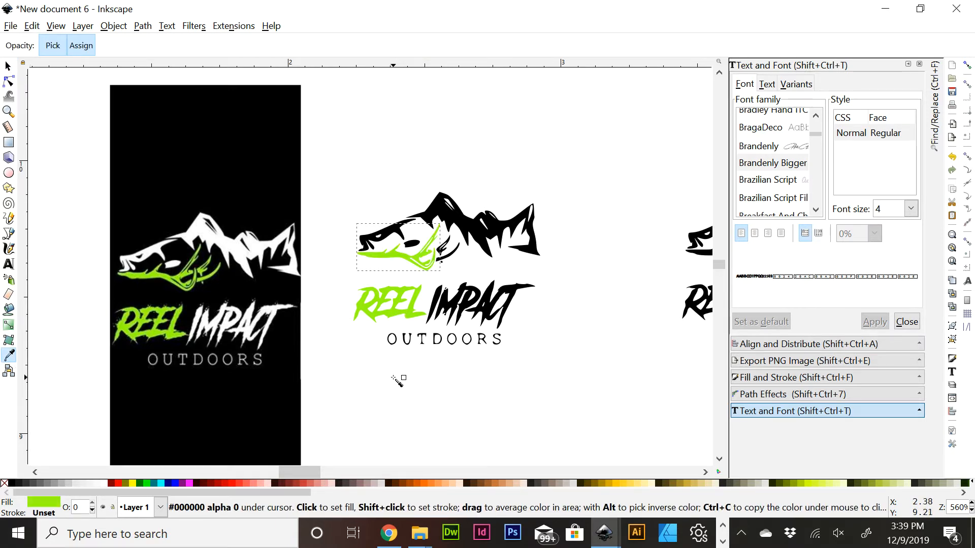
click(9, 65)
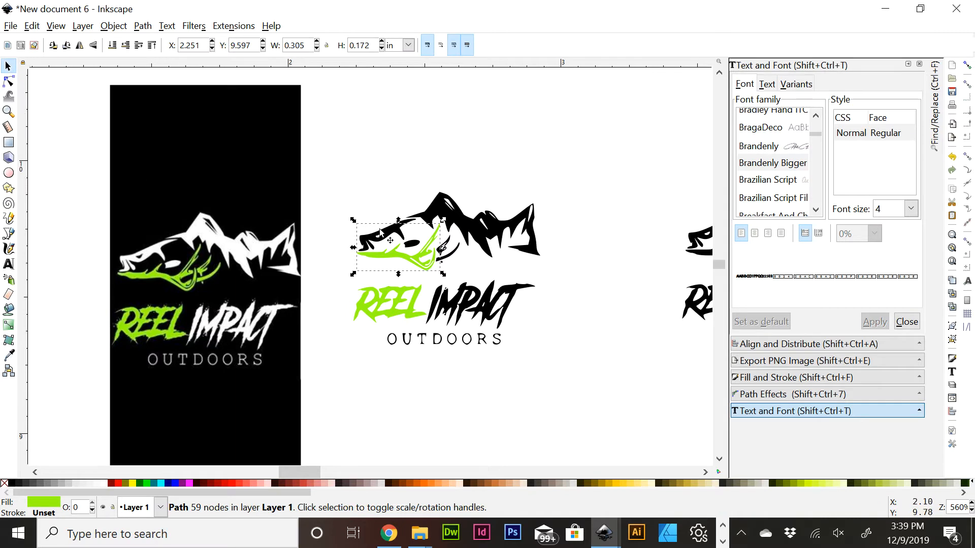
Fill the two small black fin pieces behind the fish's gill with the green sampled from the REEL lettering
click(450, 257)
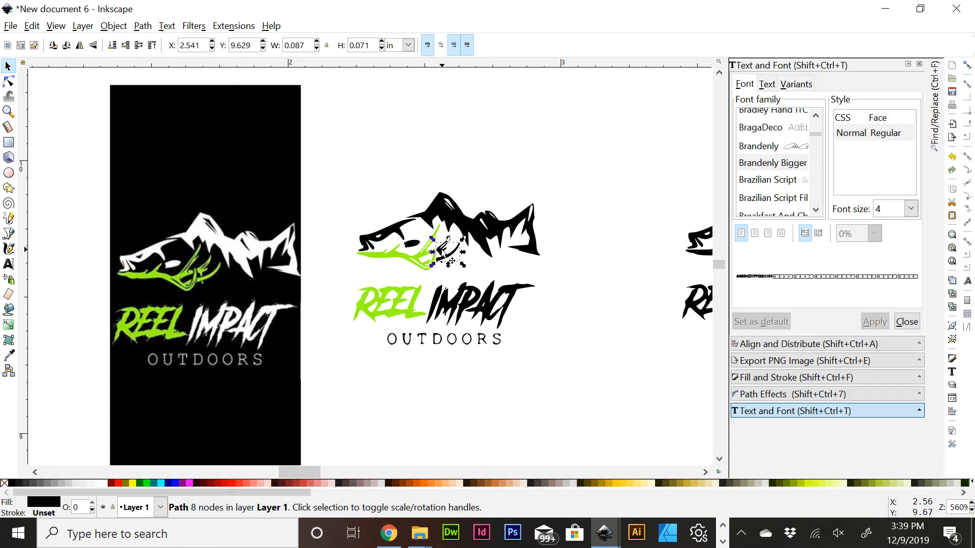
key(shift)
shift+click(446, 256)
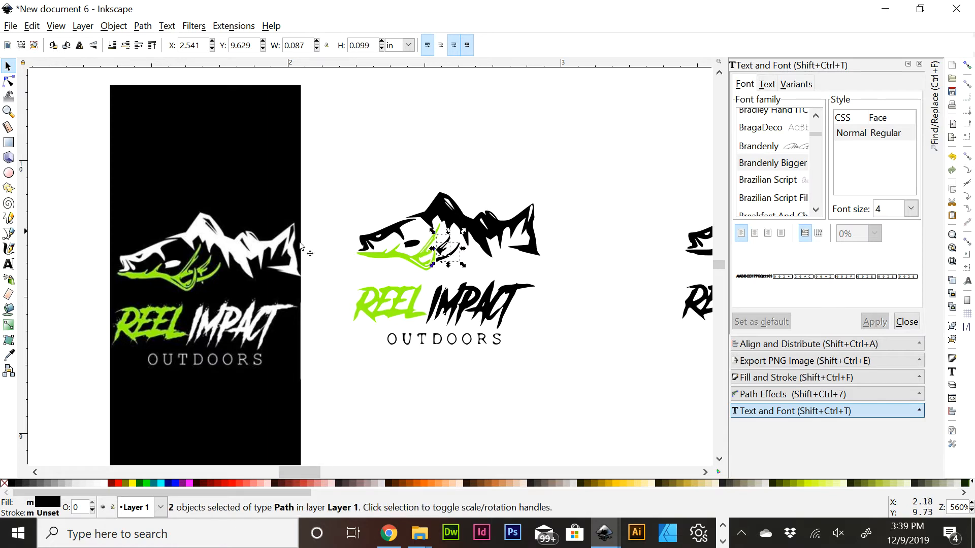
click(9, 356)
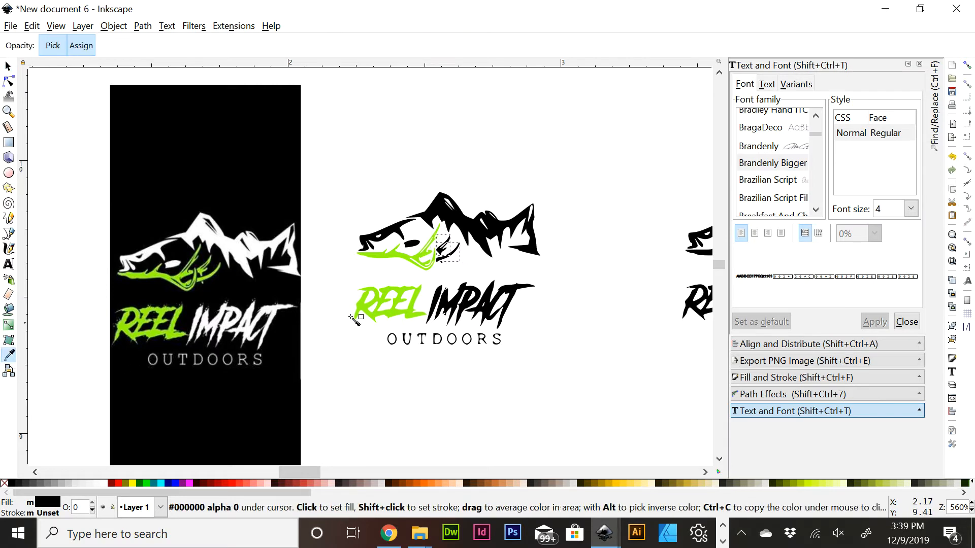
click(414, 317)
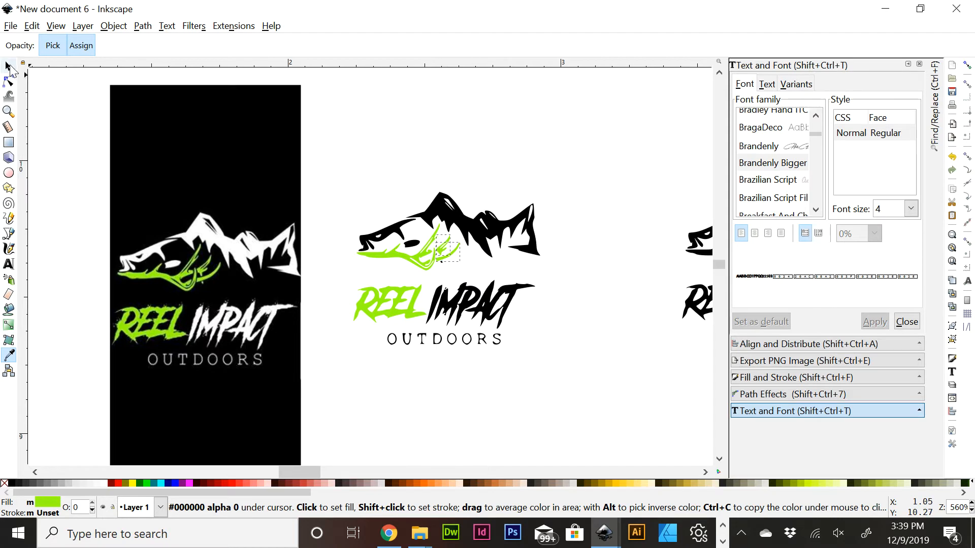
click(8, 67)
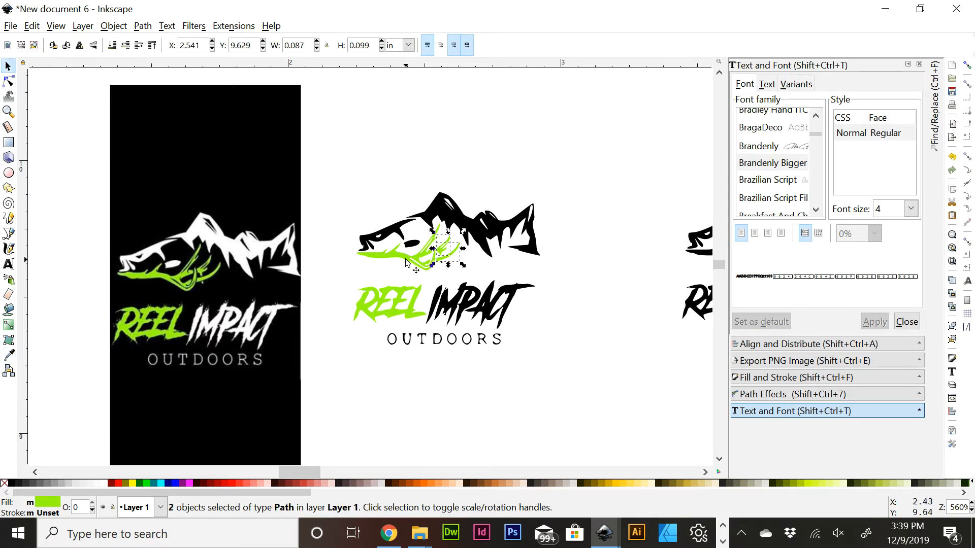
Union the green jaw shape and the two green fin pieces of the fish into one path
key(shift)
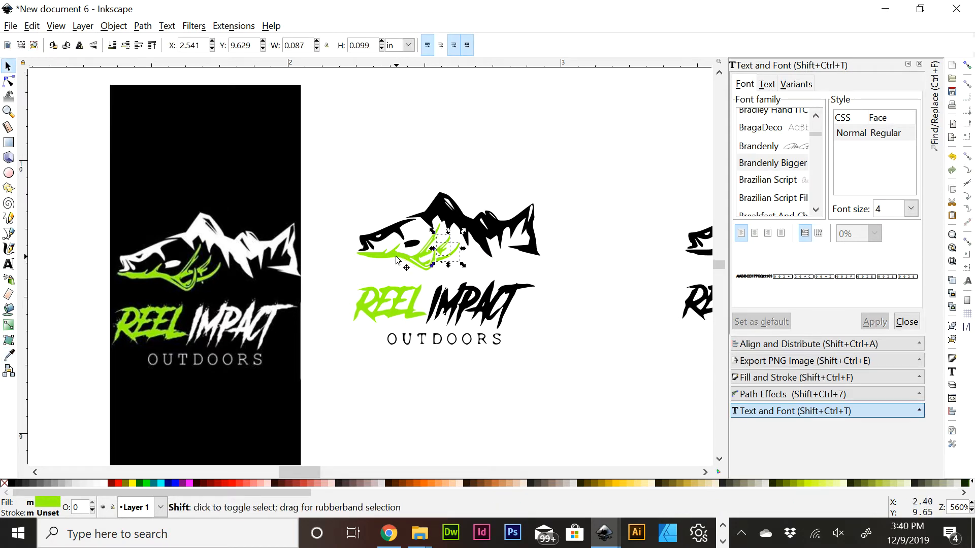
shift+click(397, 258)
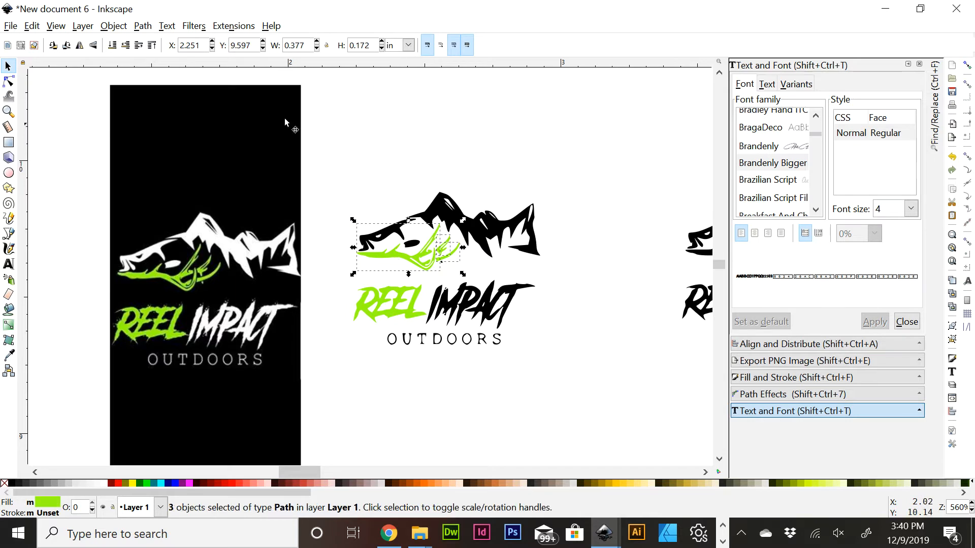
click(142, 28)
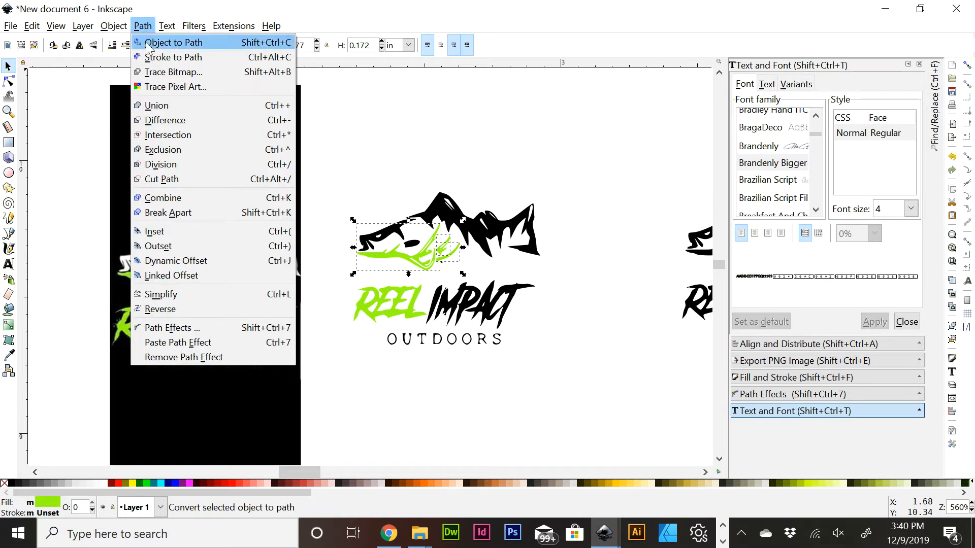
click(158, 106)
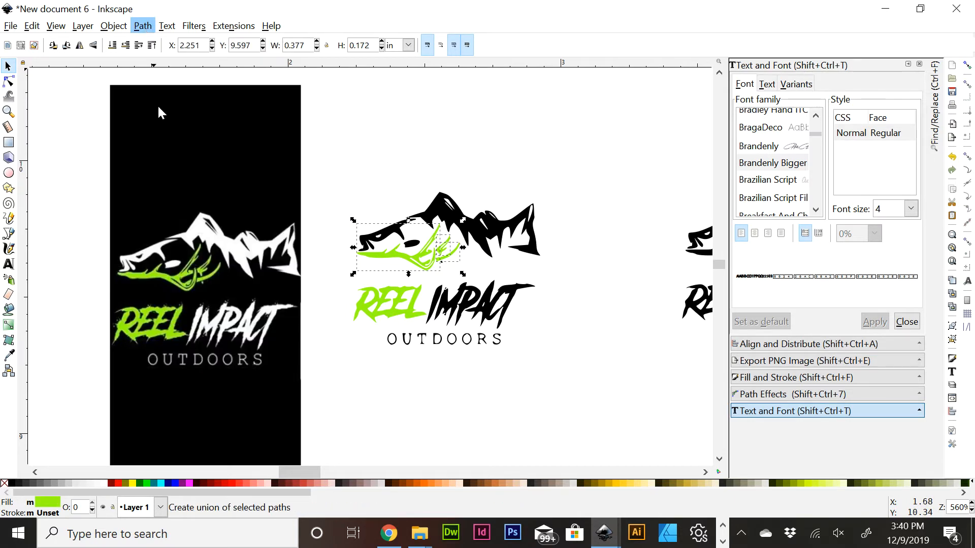
click(436, 407)
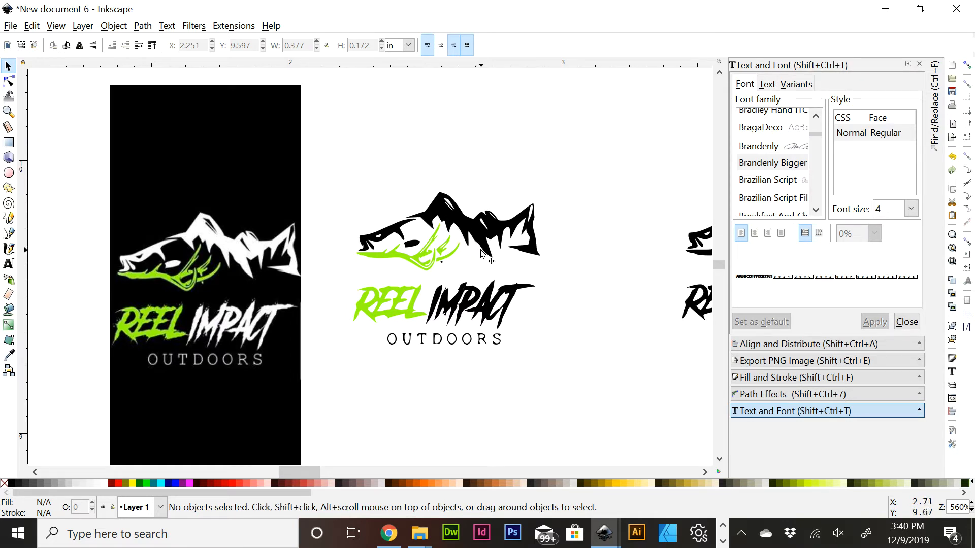
Fill the fish's black upper head shape with white
click(389, 231)
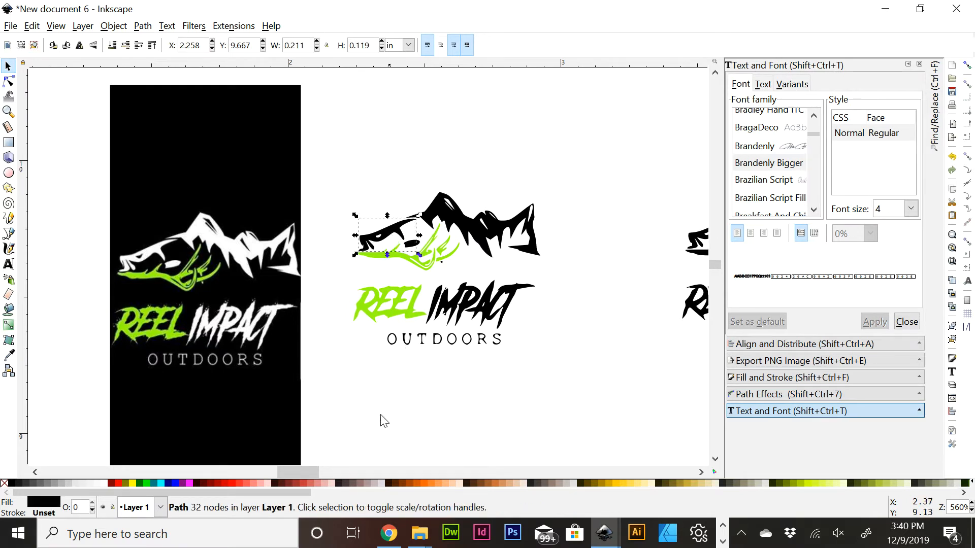
click(106, 486)
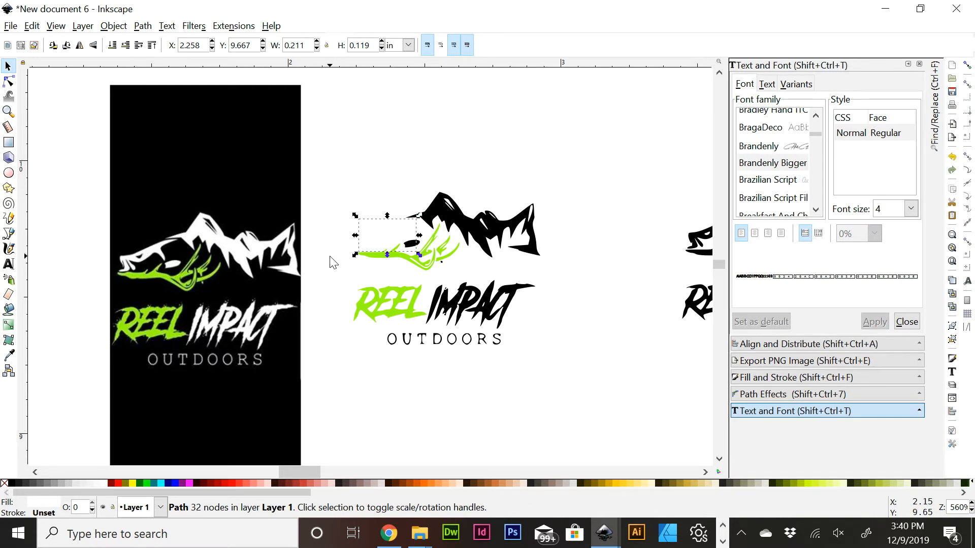
Try a flat black stroke on the white head shape, widening it to 0.363 mm and reducing it to 0.063 mm
click(795, 377)
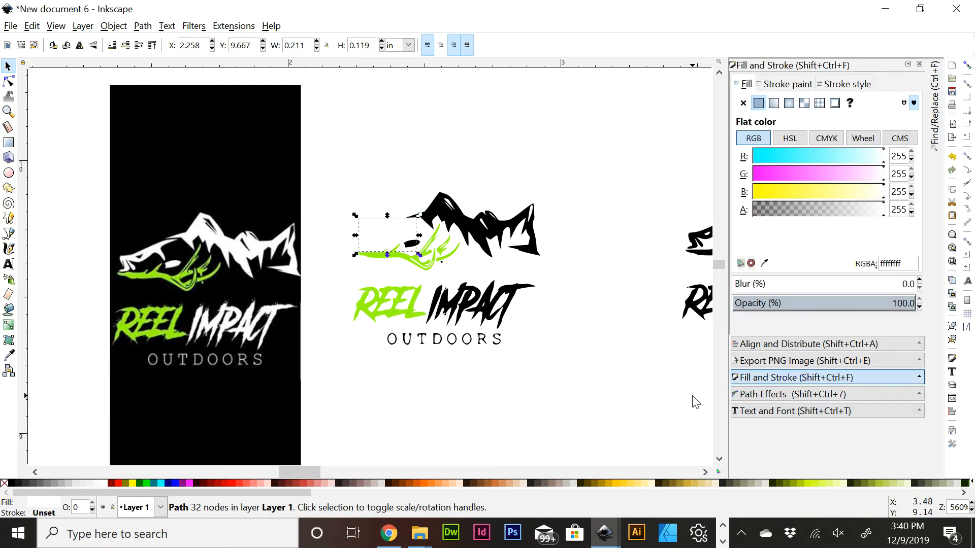
click(787, 84)
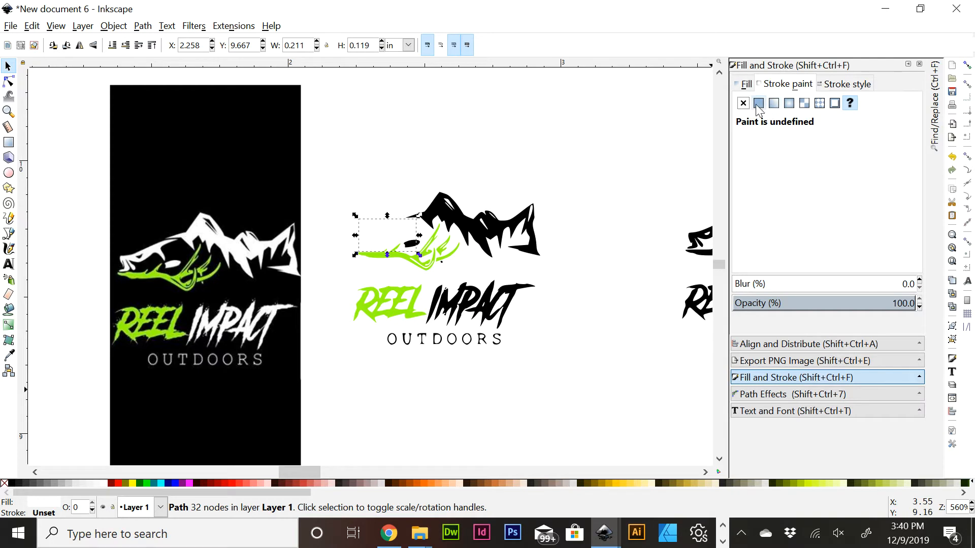
click(758, 104)
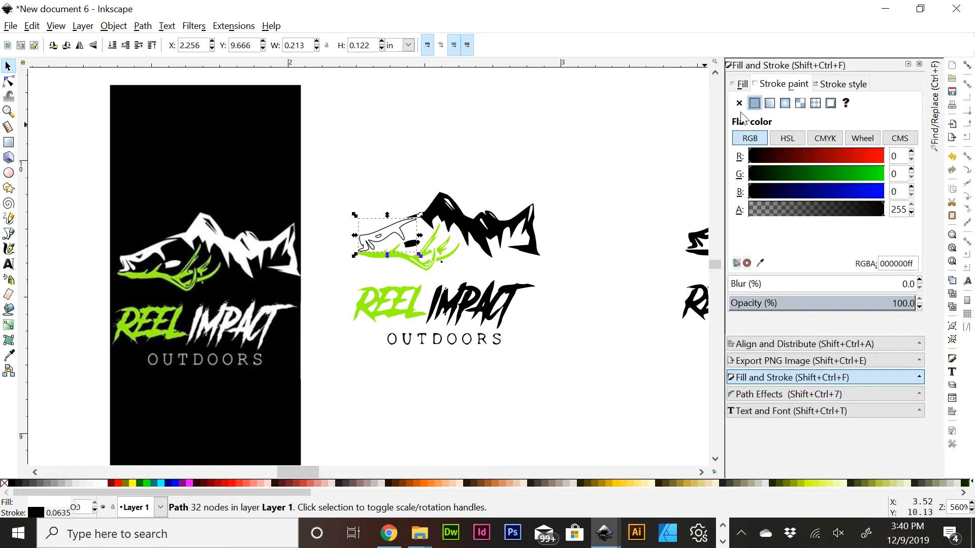
click(849, 87)
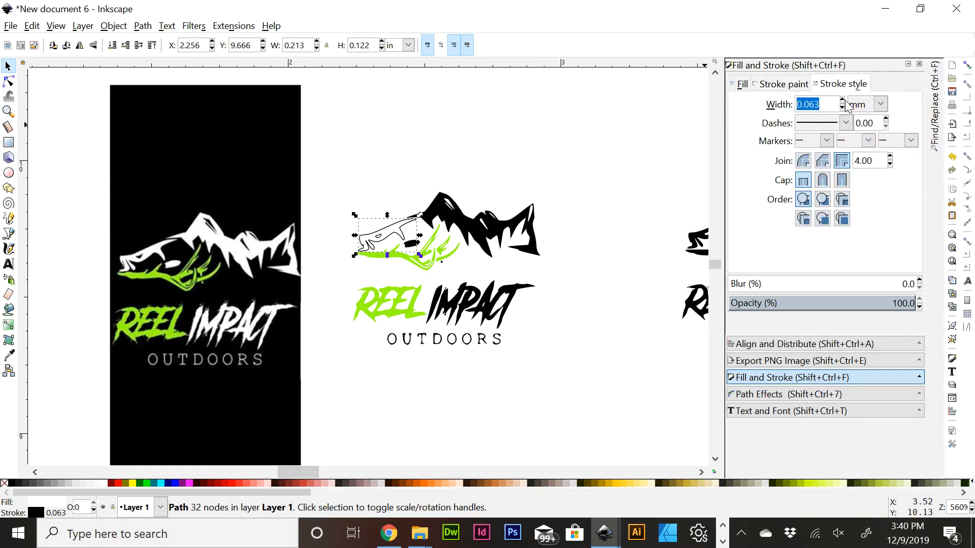
click(842, 101)
click(843, 101)
click(842, 101)
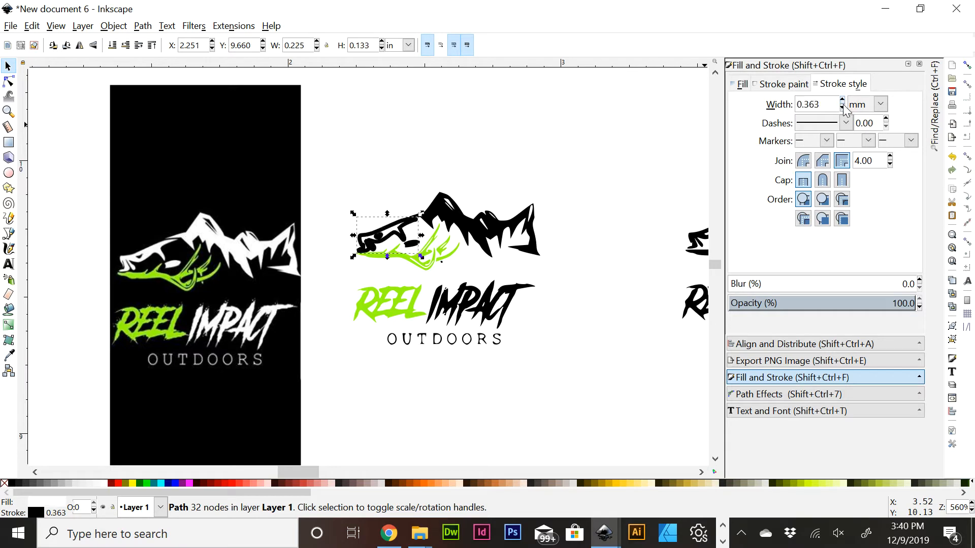
click(843, 109)
click(843, 108)
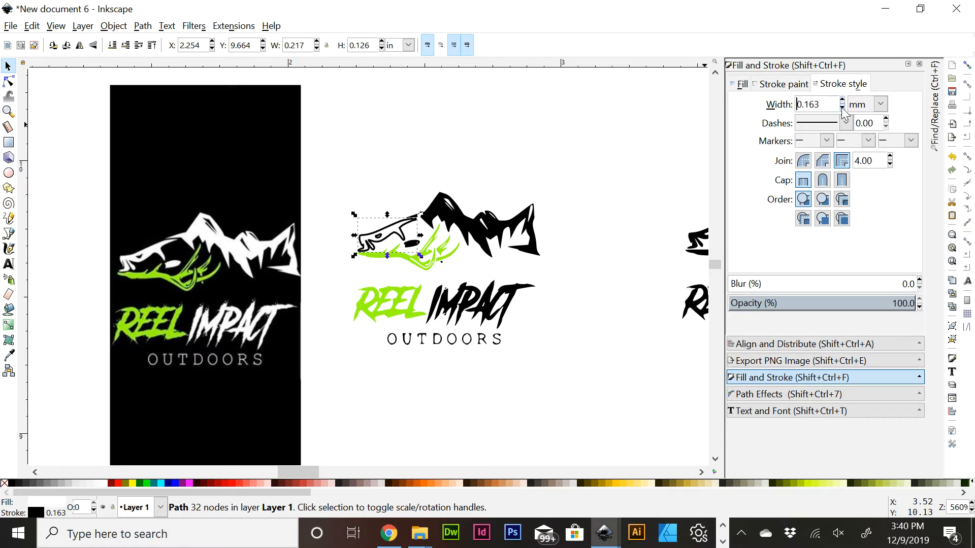
click(842, 109)
click(789, 87)
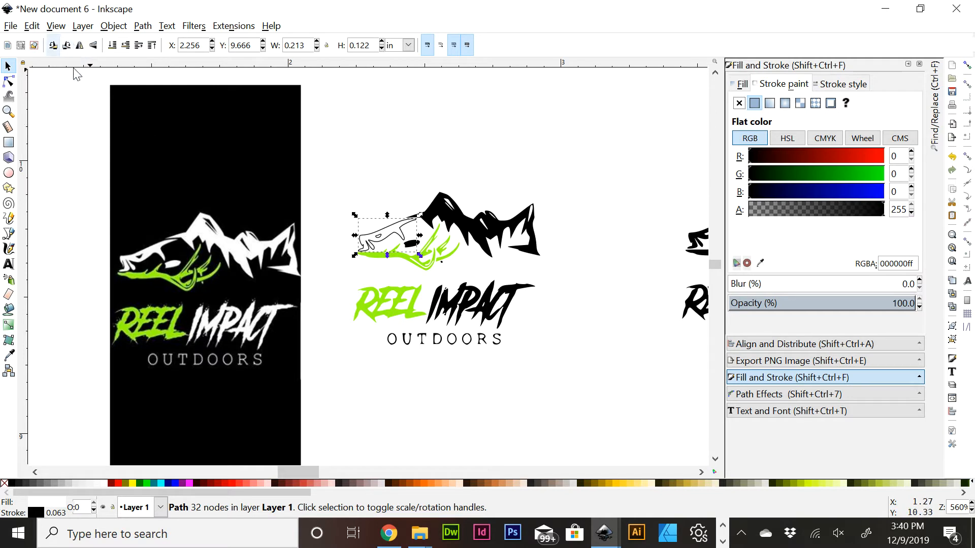
Undo the stroke width changes and the black stroke on the fish's head, keeping its white fill
key(ctrl+z)
key(ctrl+z)
key(ctrl+z)
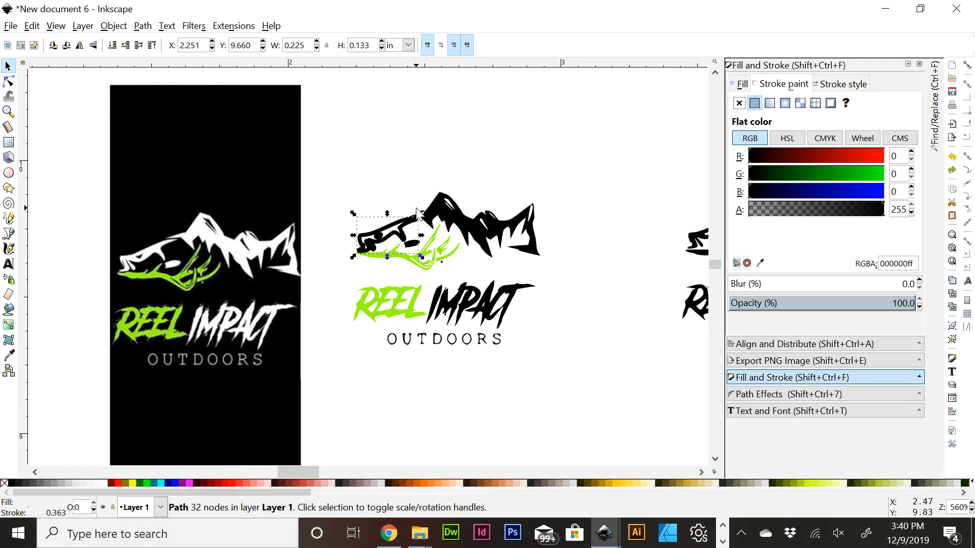
key(ctrl+shift+z)
key(ctrl+shift+z)
key(ctrl+z)
key(ctrl+z)
key(ctrl+z)
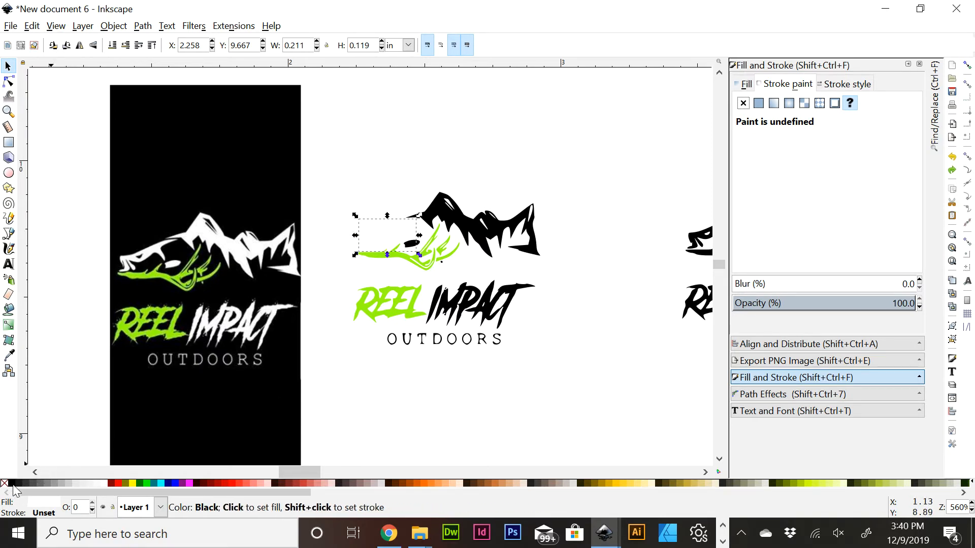
Try a lime stroke and a lime fill on the fish's head shape and undo both
shift+click(146, 483)
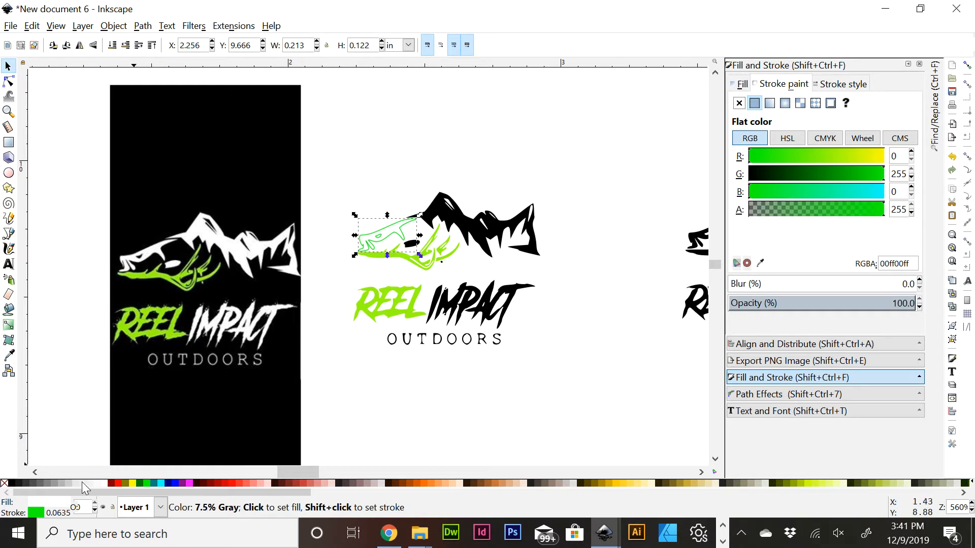
click(146, 483)
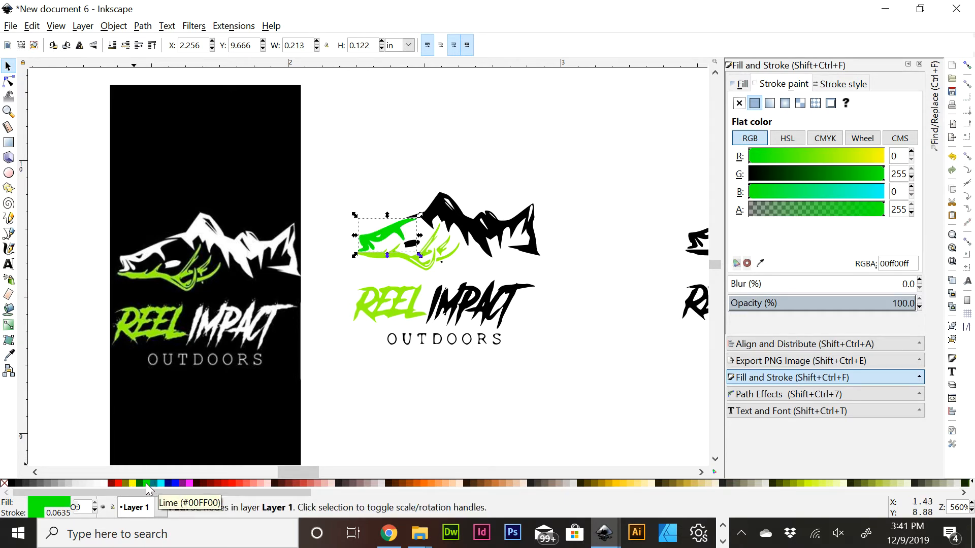
key(ctrl+z)
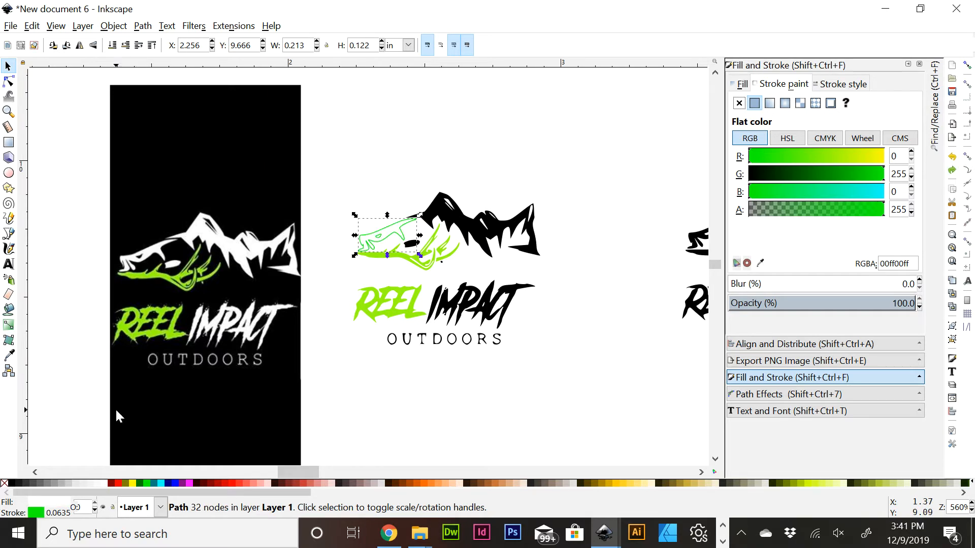
key(ctrl+z)
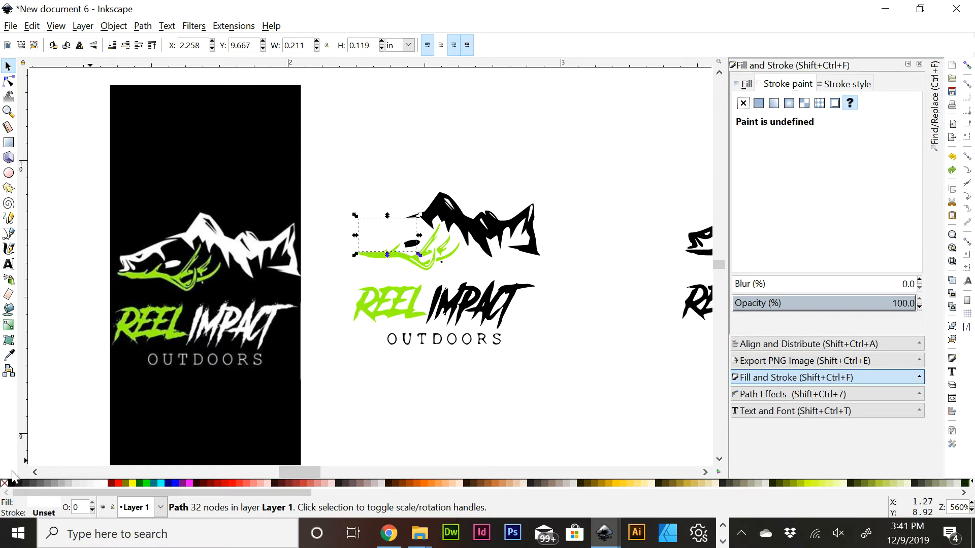
Apply a black stroke to the fish's white head shape and to the mountain-shaped body with the tail
shift+click(13, 487)
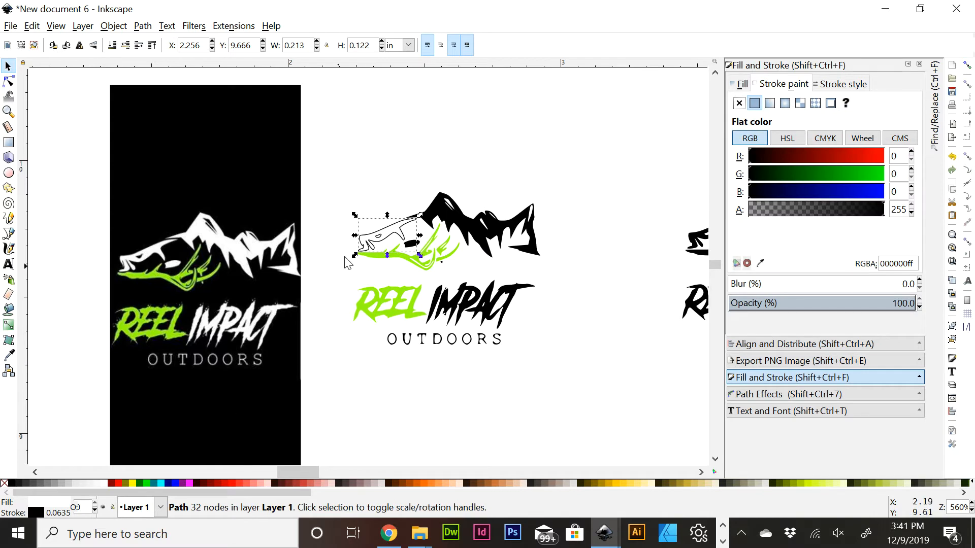
click(472, 232)
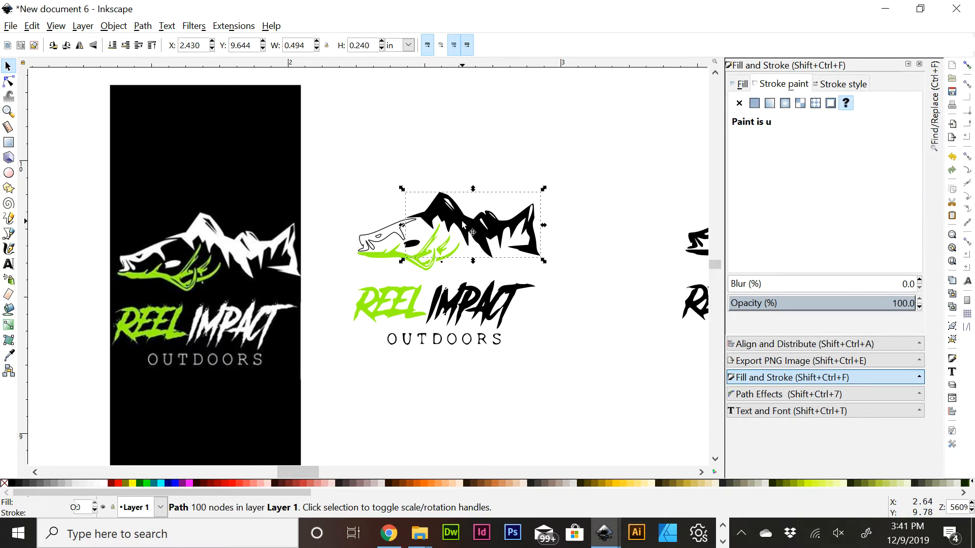
shift+click(12, 486)
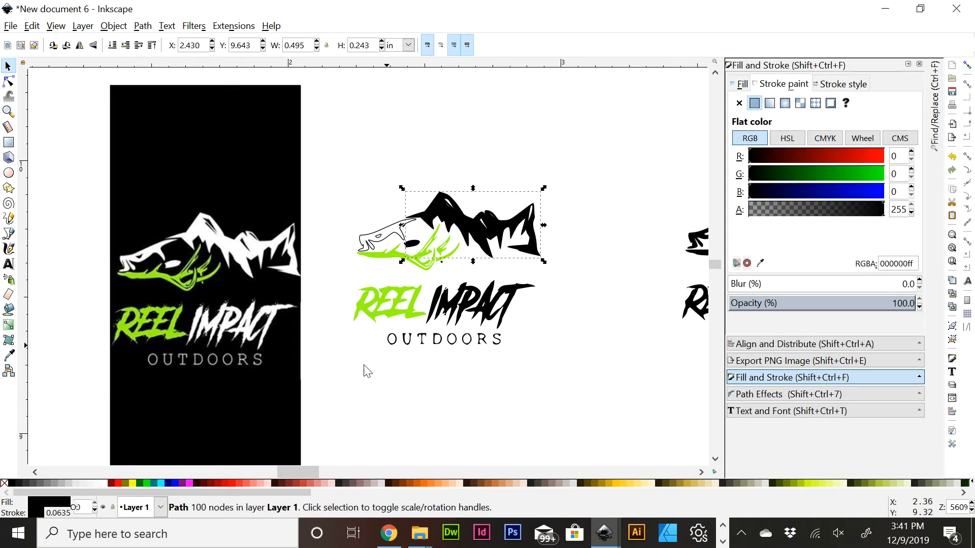
Remove the fill from the fish's body and head shapes, keeping their black outlines
click(5, 484)
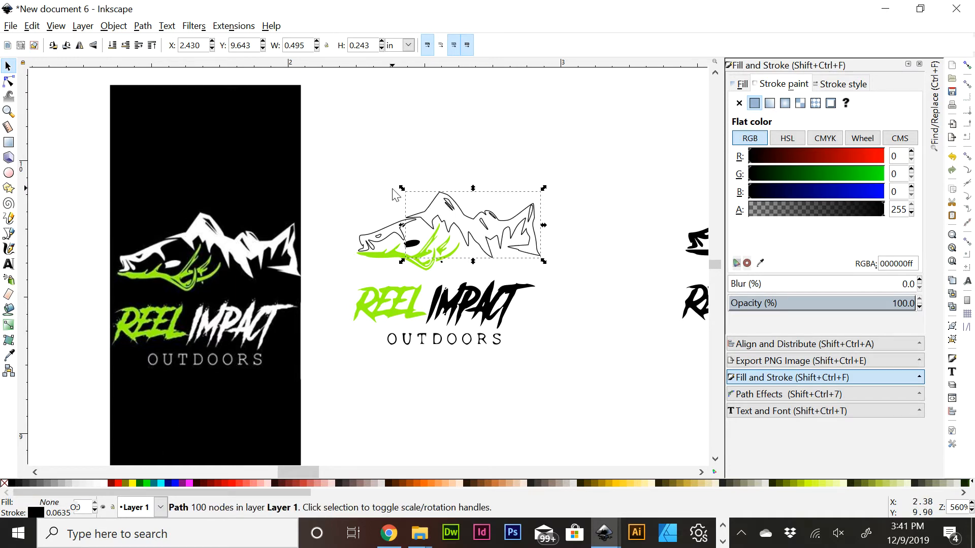
click(389, 237)
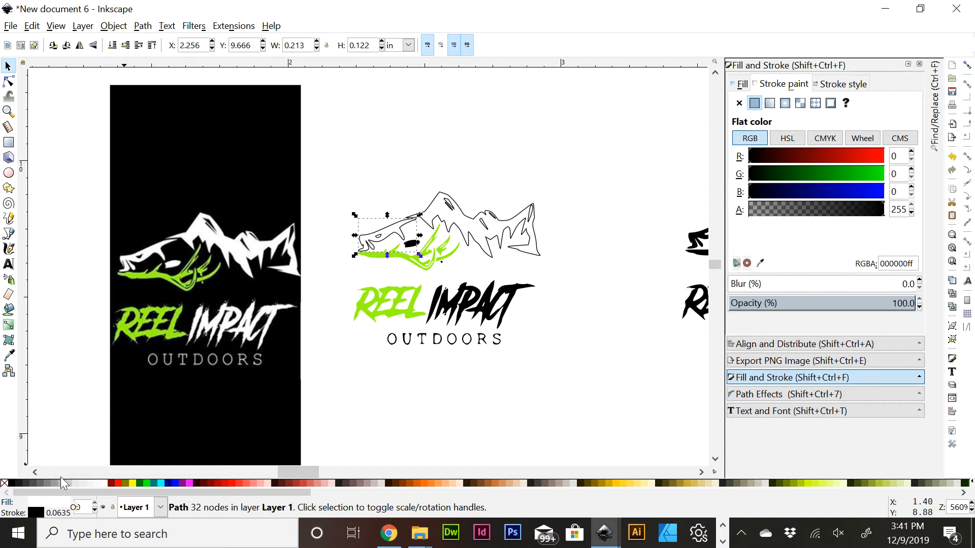
click(5, 483)
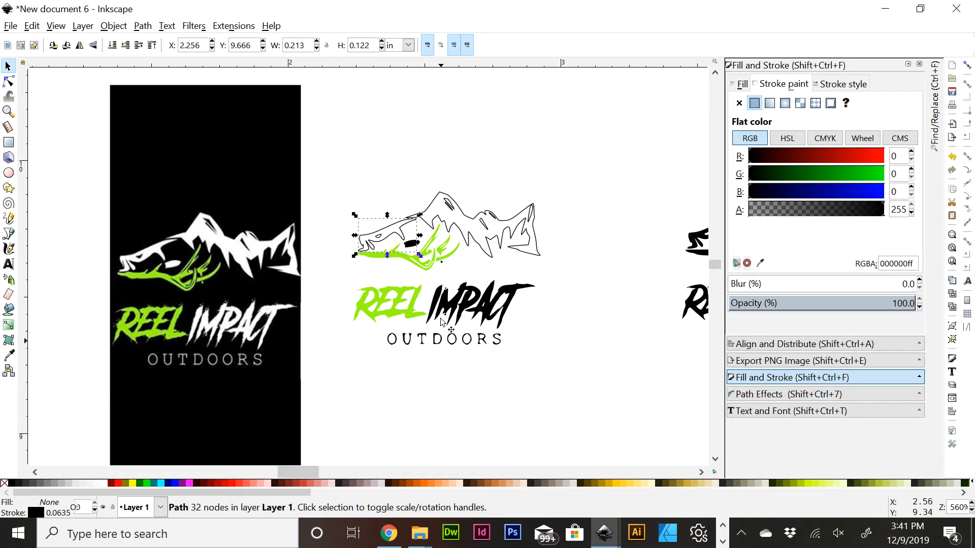
Fill the outlined head shape and the outlined mountain-and-tail body of the fish with white
click(108, 483)
key(Escape)
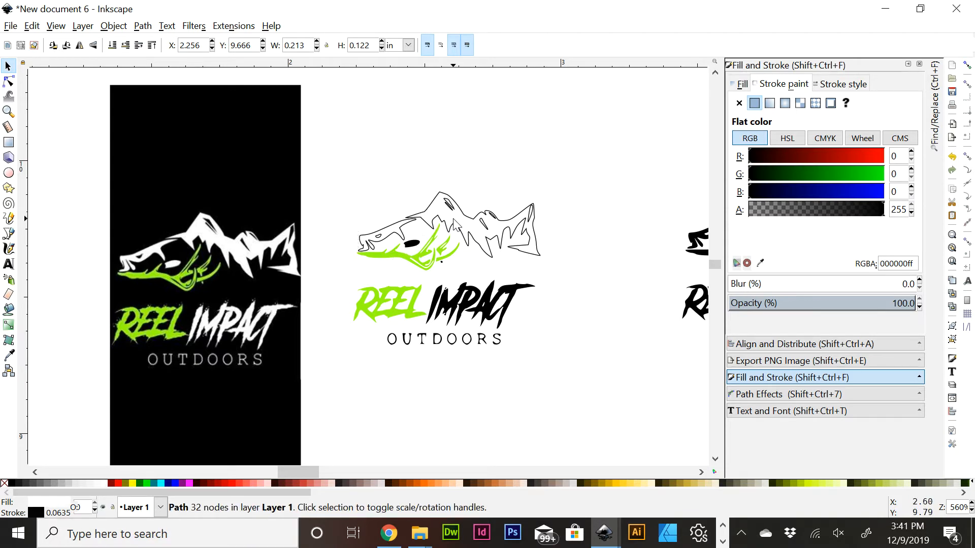
click(454, 231)
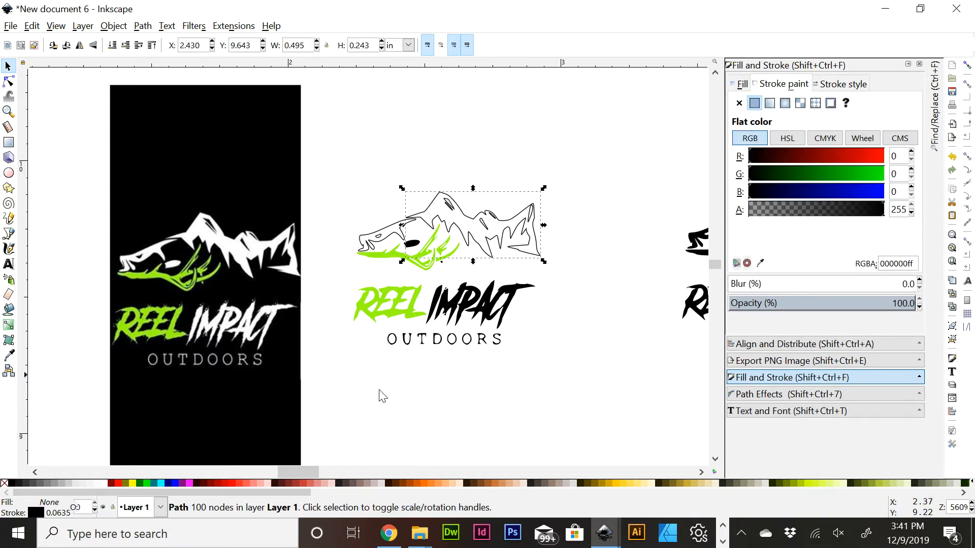
click(105, 484)
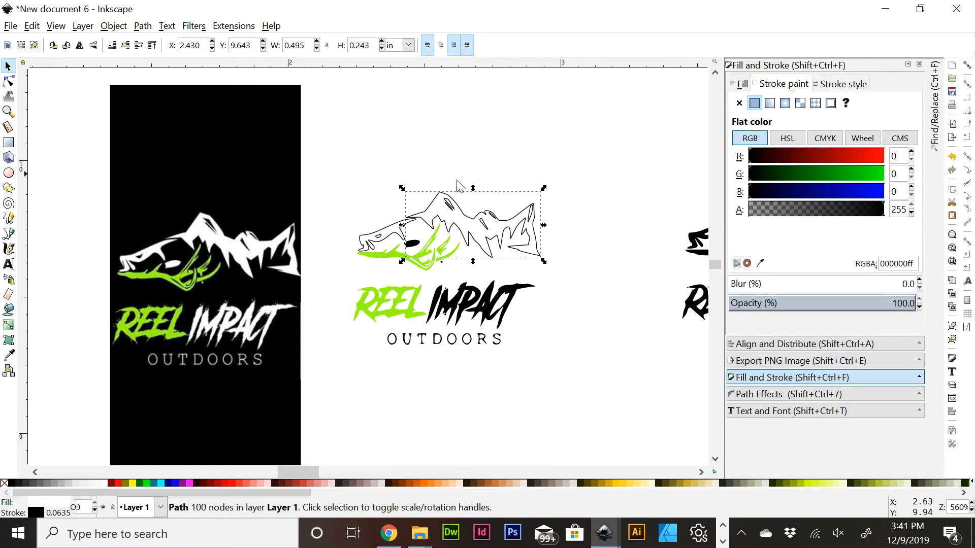
Give the small black oval on the traced fish's head a white fill and a black outline
key(Escape)
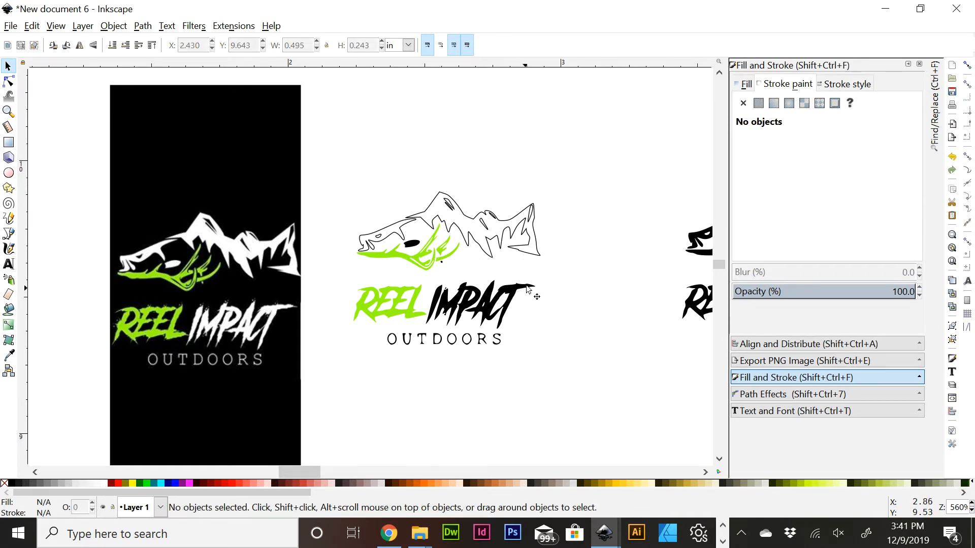
click(416, 243)
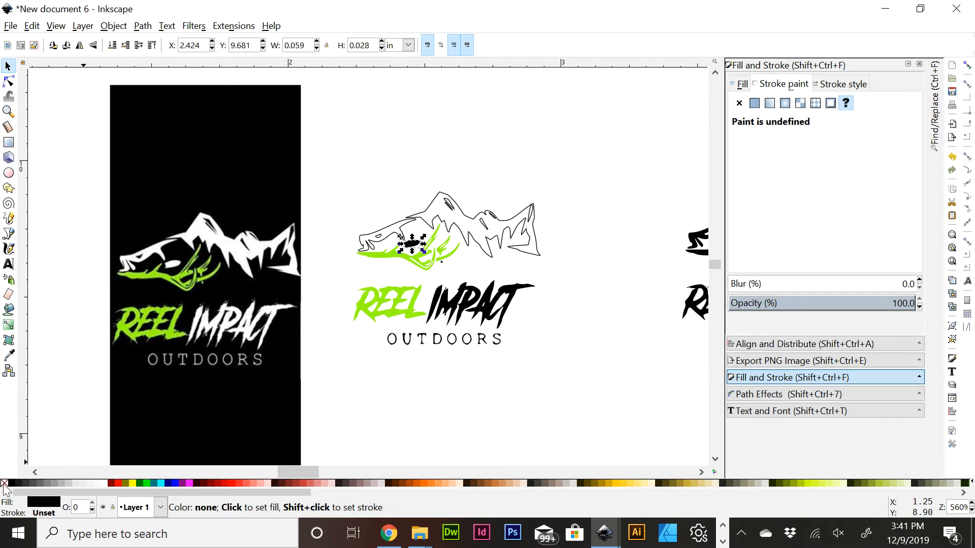
click(104, 484)
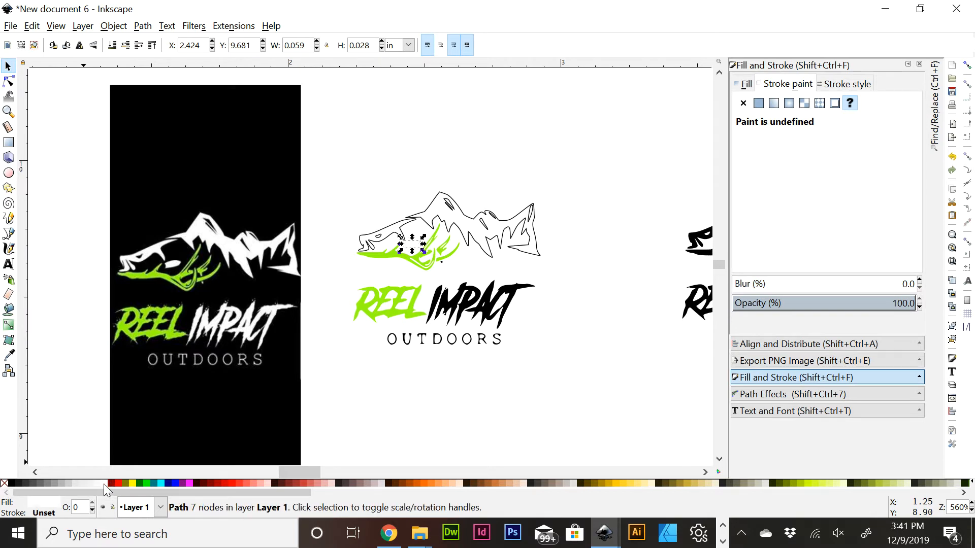
key(shift)
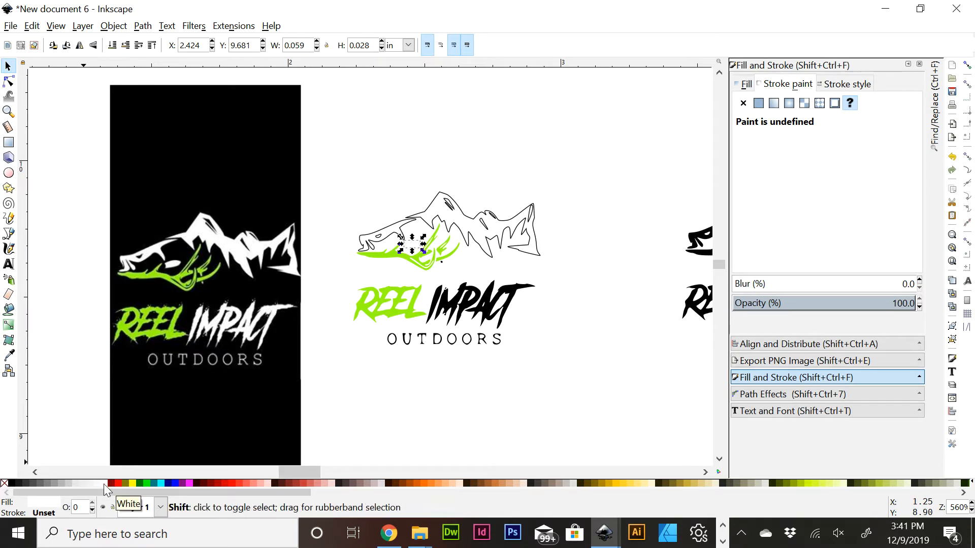
shift+click(10, 484)
click(495, 422)
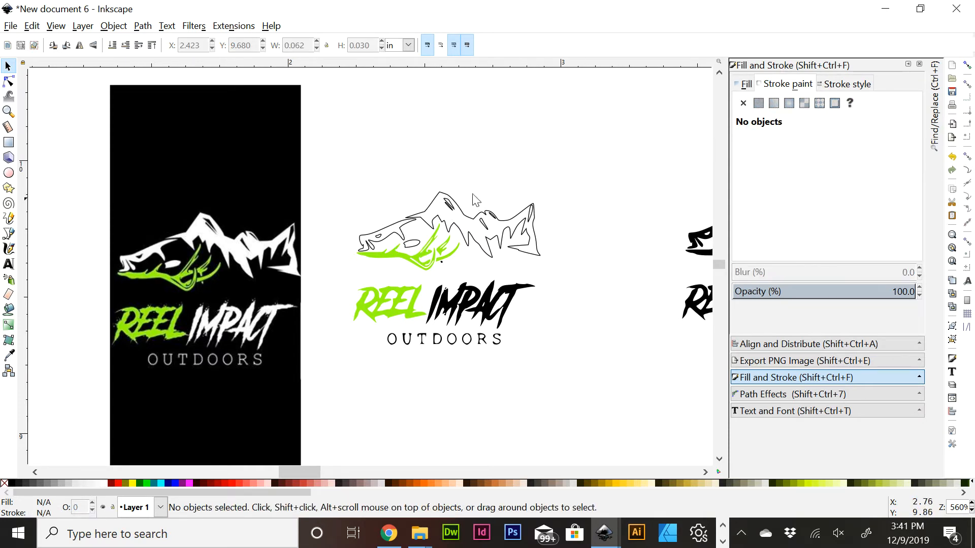
Merge the traced fish's head, the white oval and the mountain-shaped body into one path with Union
drag(332, 198, 402, 194)
click(391, 229)
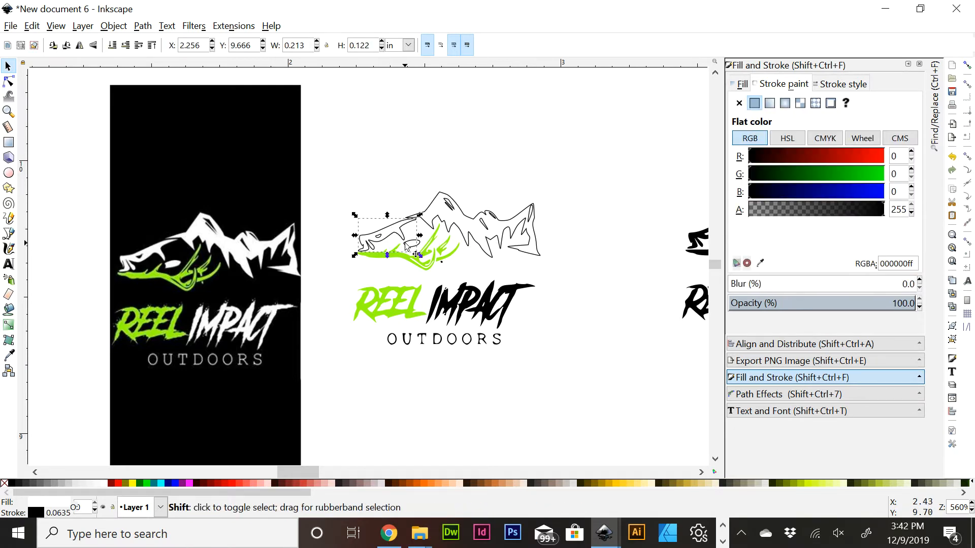
shift+click(406, 243)
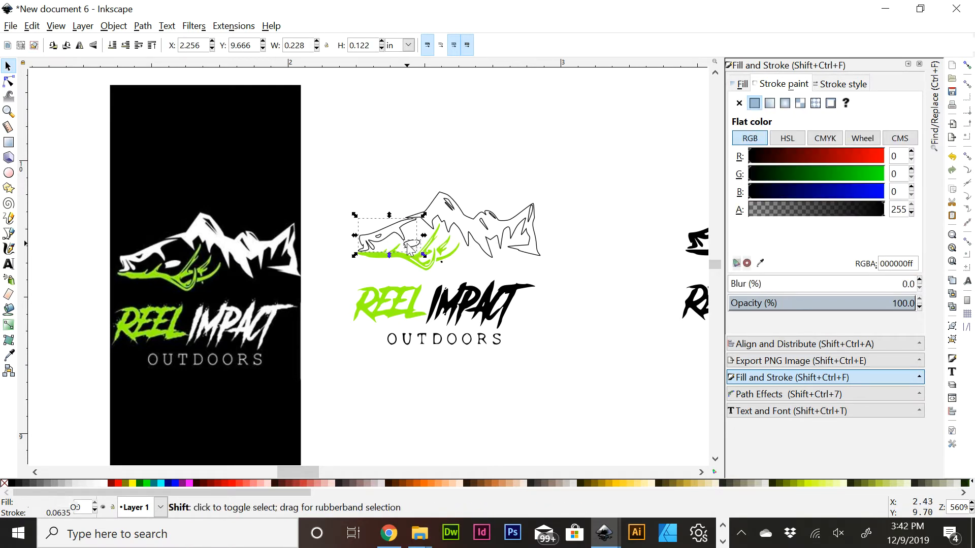
shift+click(438, 214)
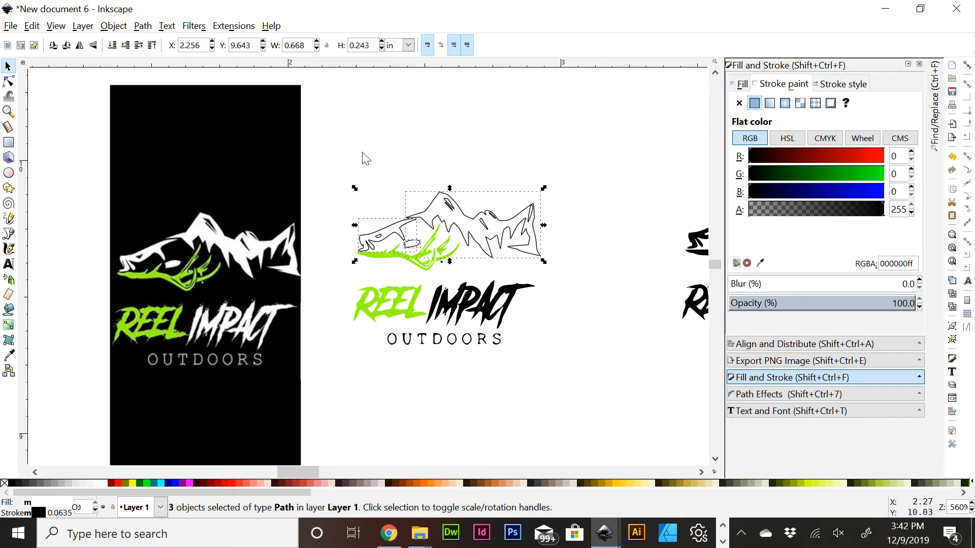
click(142, 27)
click(159, 109)
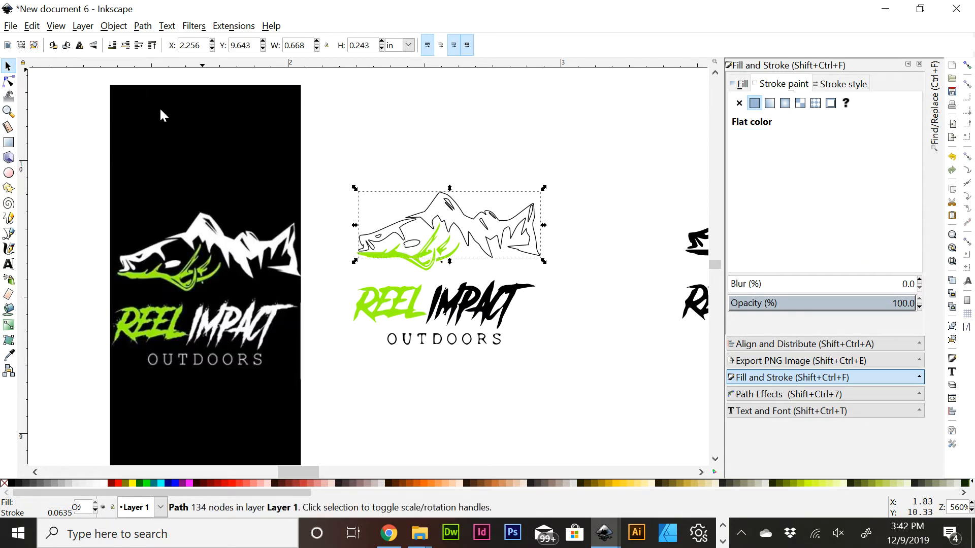
Try moving the merged fish outline up away from the green jaw, and undo the move
drag(490, 249, 496, 178)
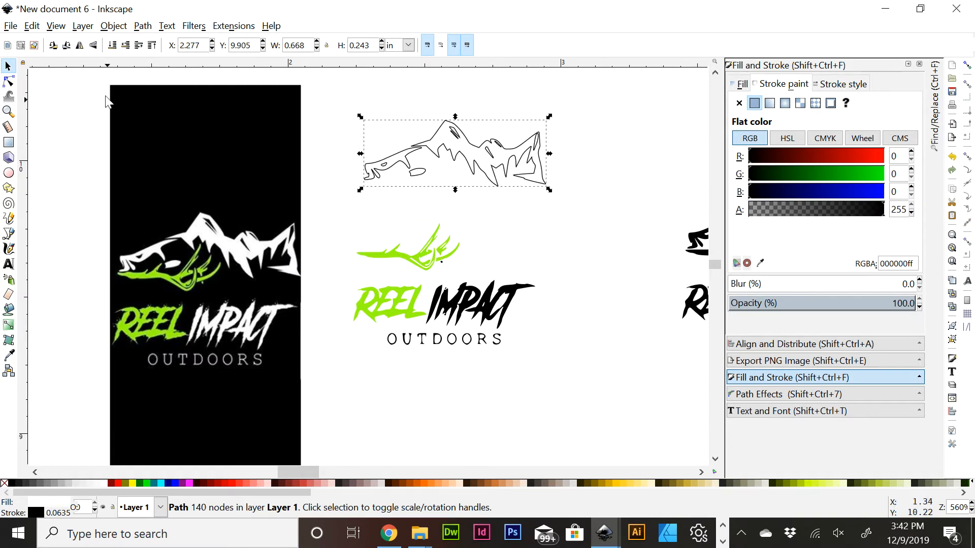
click(33, 26)
click(38, 39)
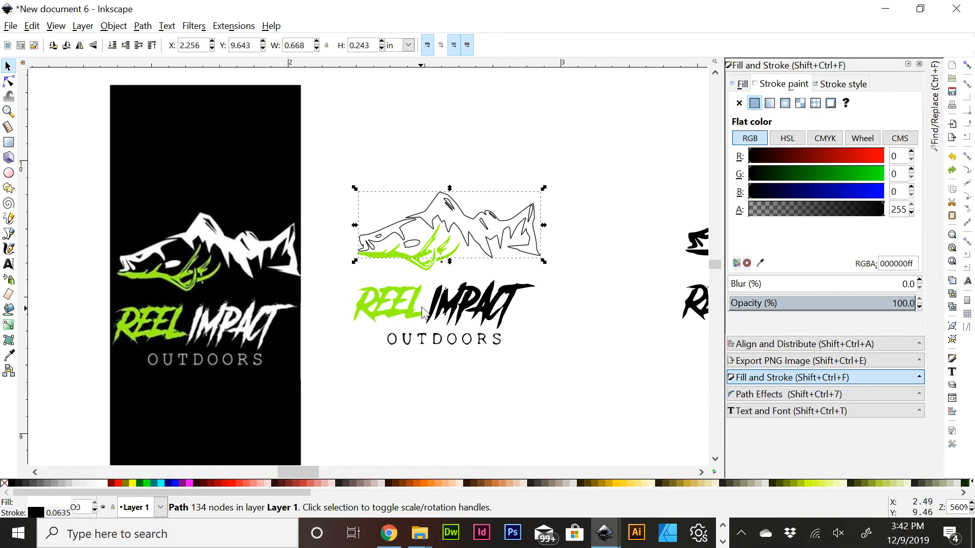
Recolour the tiny black dot beside the green antler shape with the logo's green, sampled using the colour picker
click(442, 262)
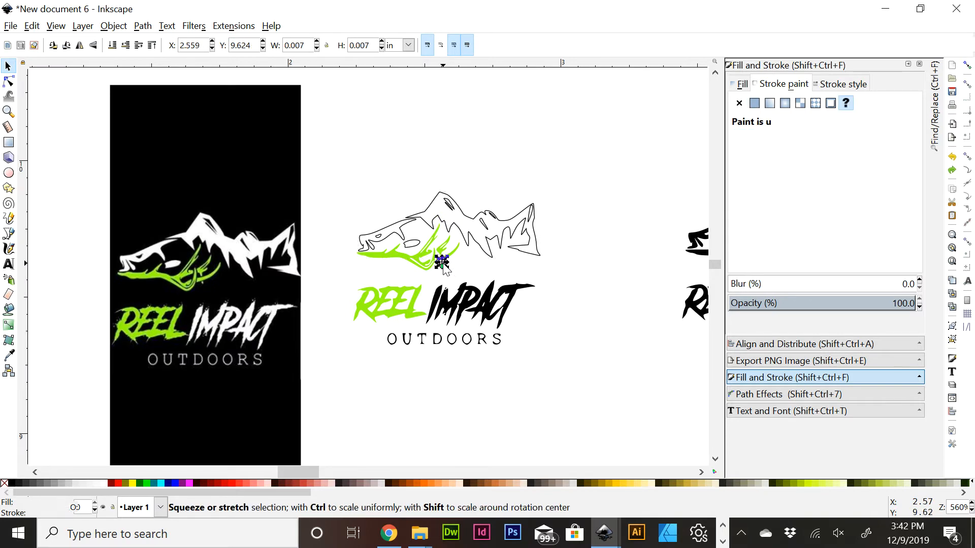
click(9, 357)
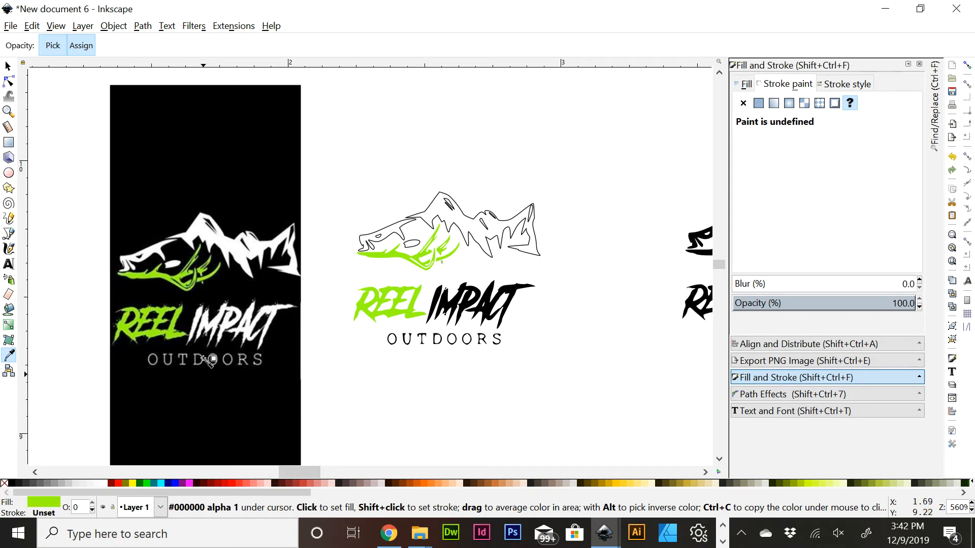
click(8, 66)
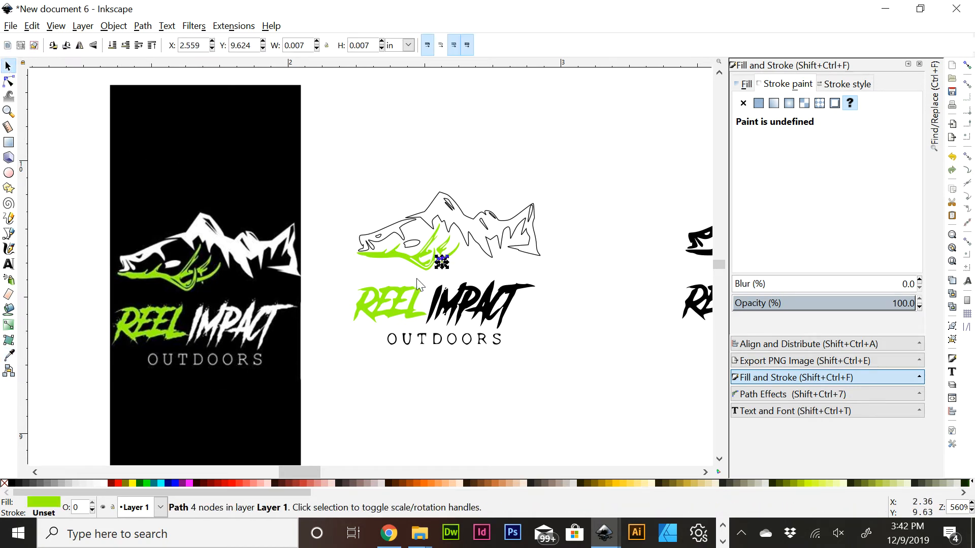
Merge the green dot and the green jaw and antler shape into one path with Union
shift+click(400, 260)
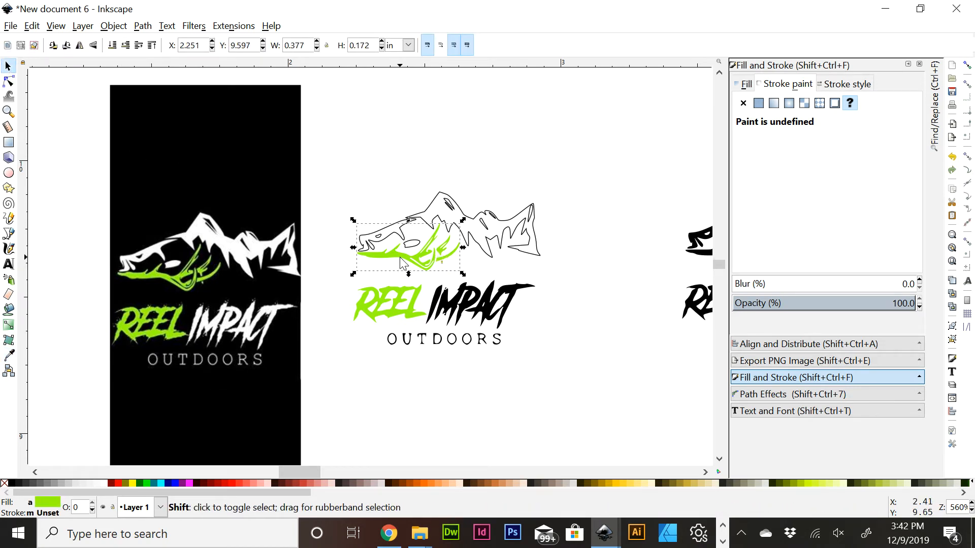
click(143, 26)
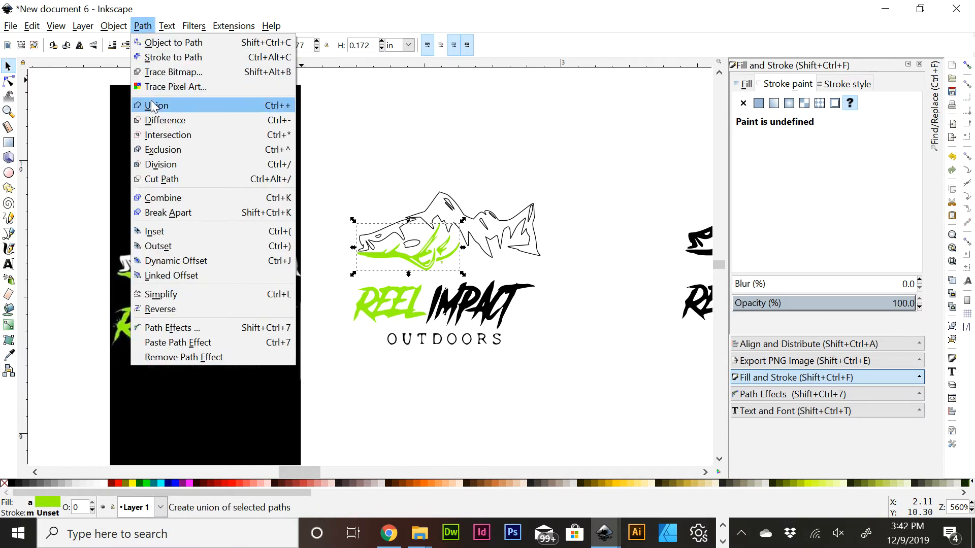
click(152, 102)
click(537, 376)
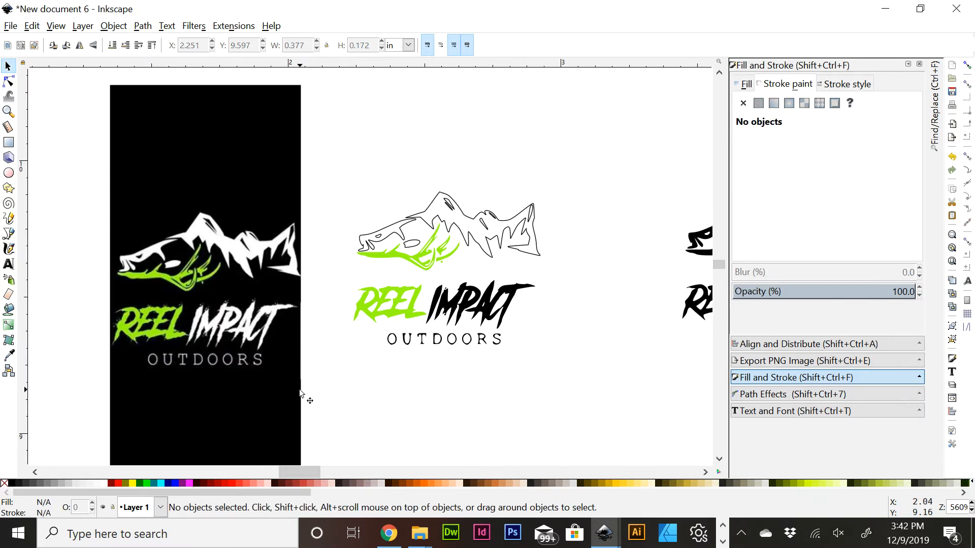
Try moving the merged green jaw shape slightly down, undo the move and clear the selection
mouse_move(389, 254)
mouse_down()
mouse_move(389, 300)
mouse_move(392, 266)
mouse_up()
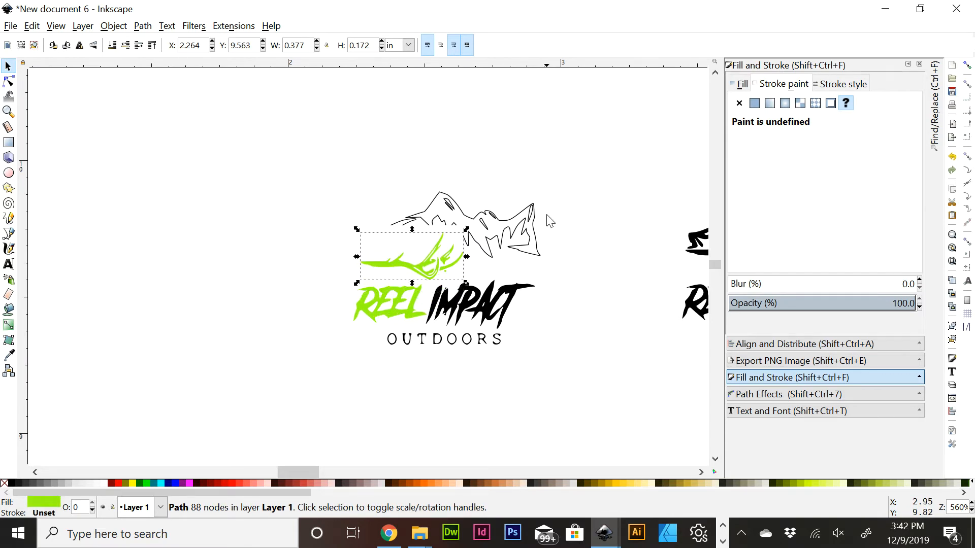
key(ctrl+z)
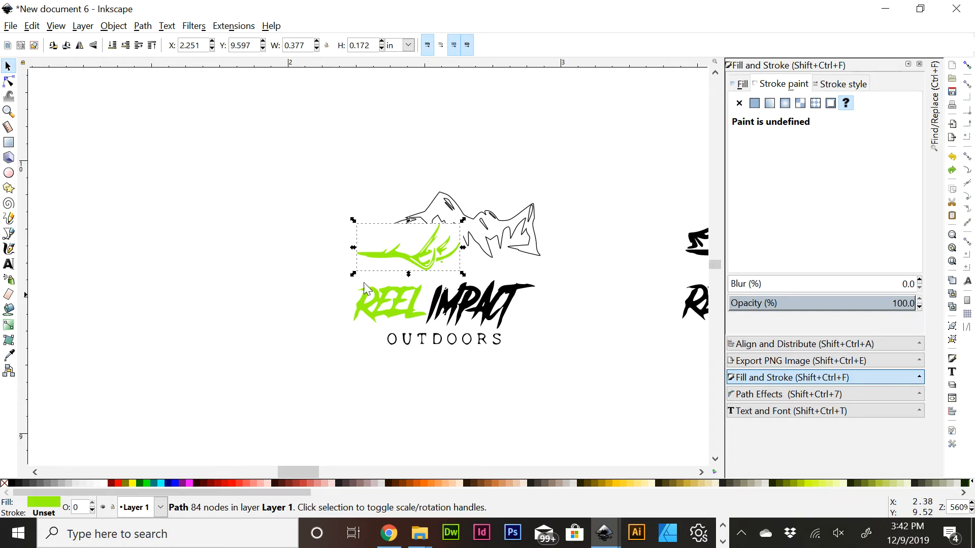
key(minus)
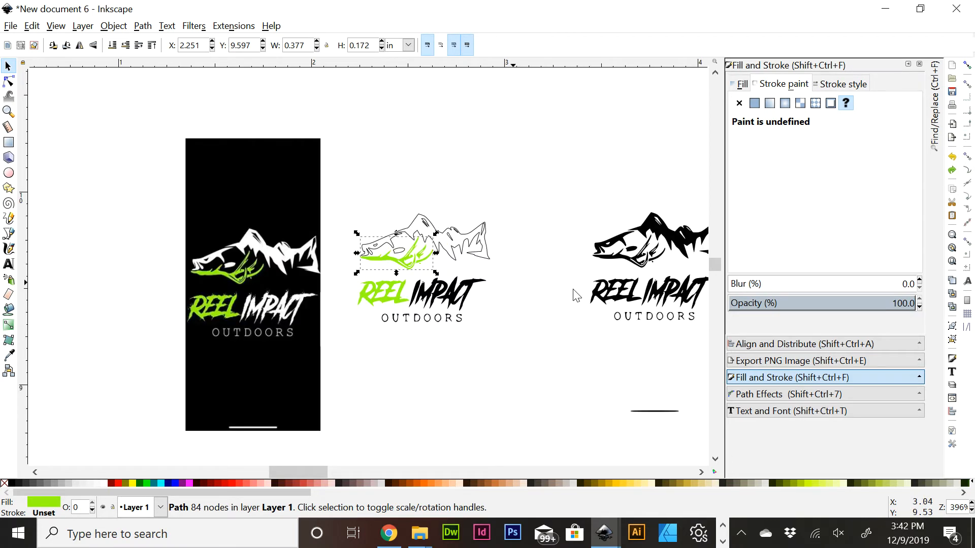
key(plus)
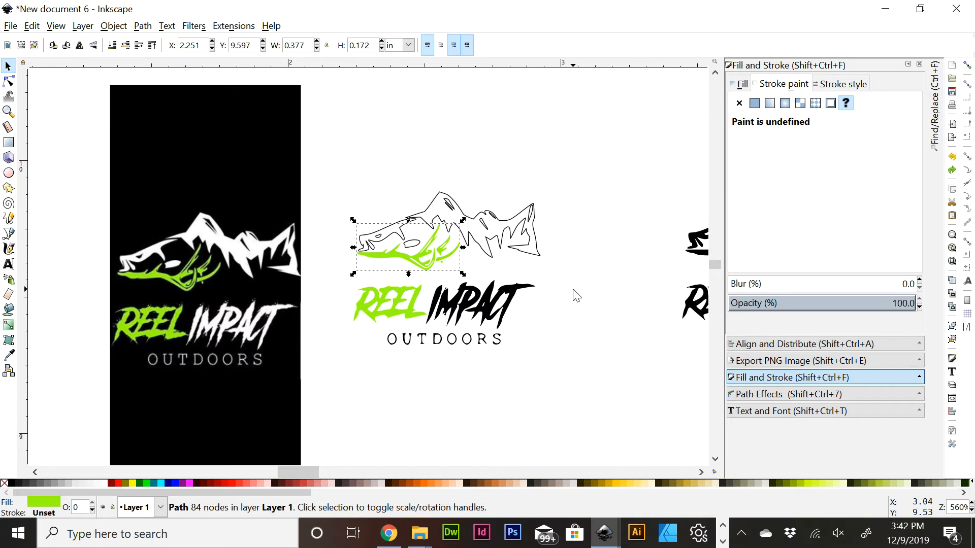
click(411, 392)
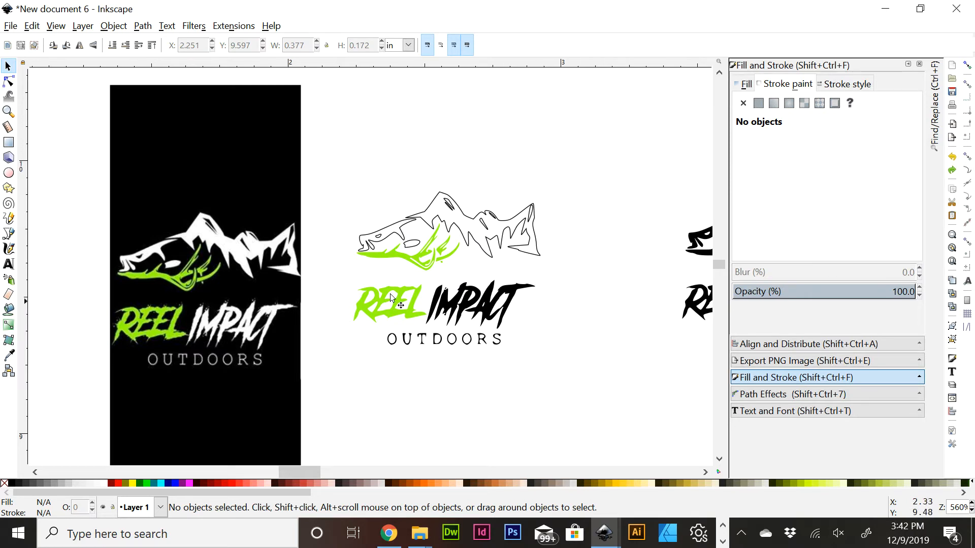
Move the fish outline and green jaw onto the black panel above the reference logo and group them
mouse_move(315, 129)
mouse_down()
mouse_move(440, 288)
mouse_move(587, 289)
mouse_up()
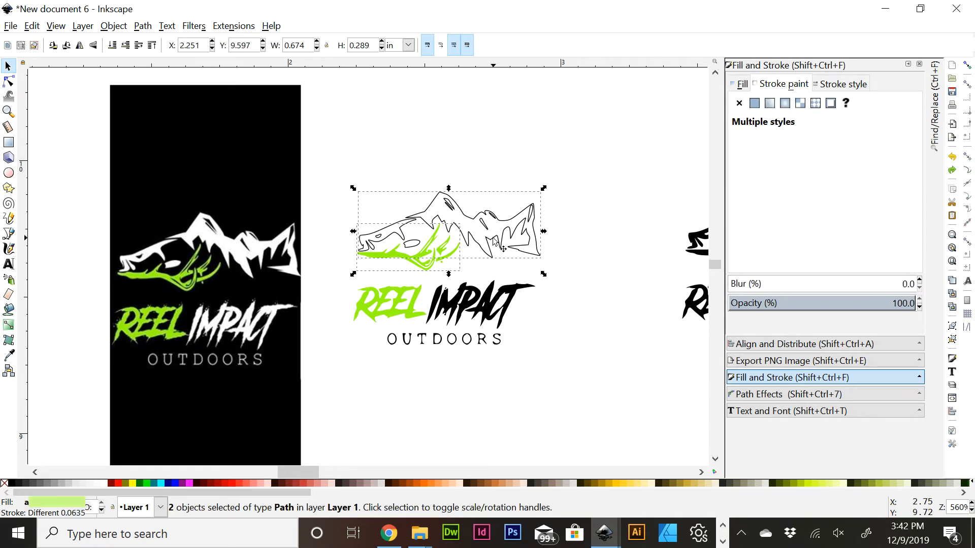
drag(495, 243, 252, 162)
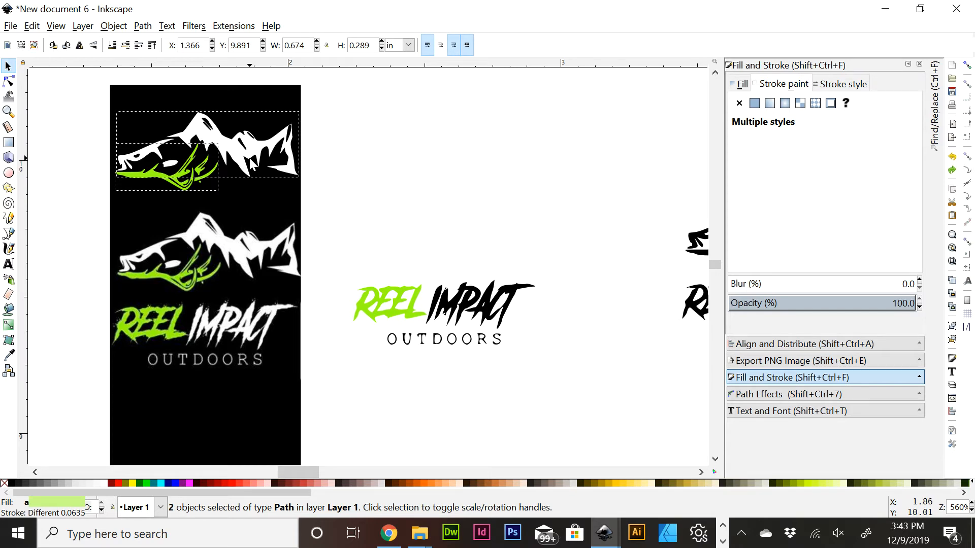
key(ctrl)
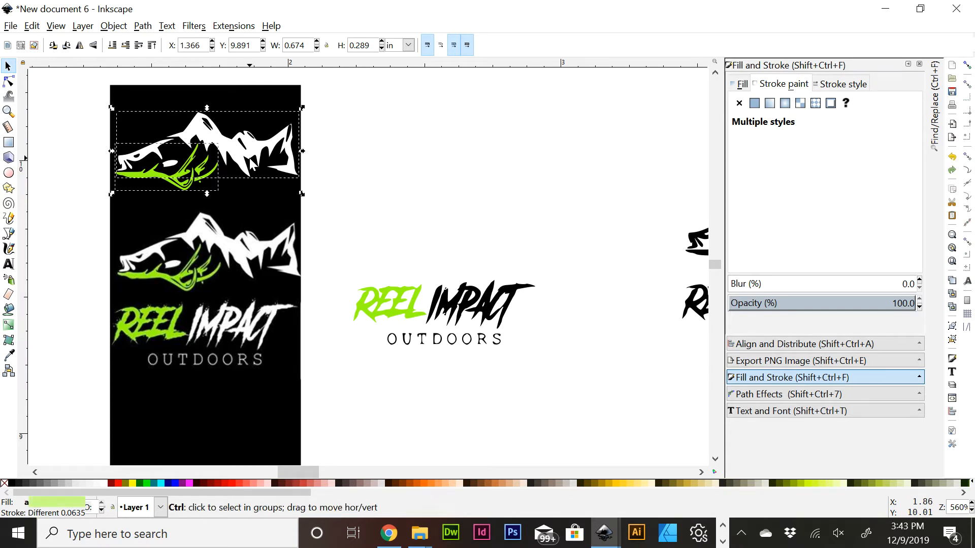
key(ctrl+g)
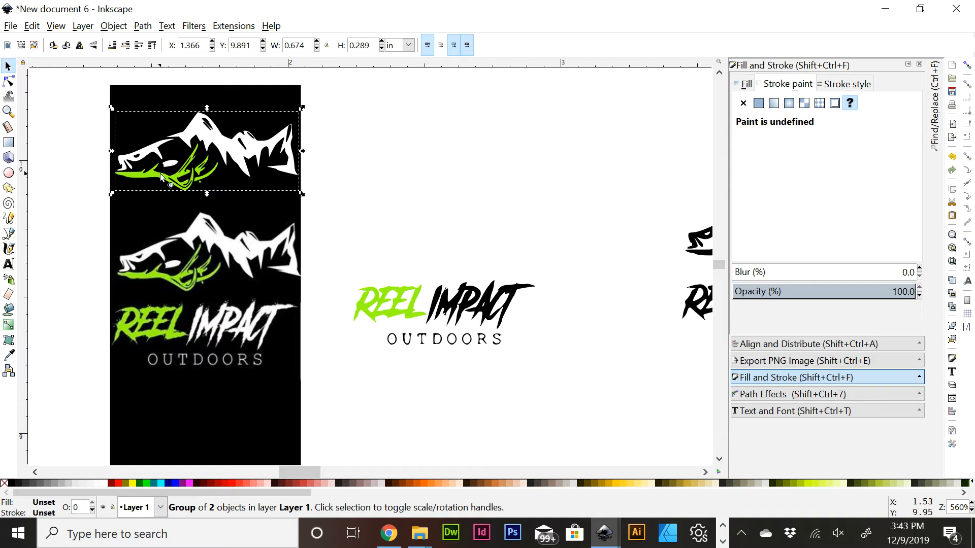
Compare the traced fish up close with the blurry reference logo below it on the black panel
key(plus)
key(plus)
key(plus)
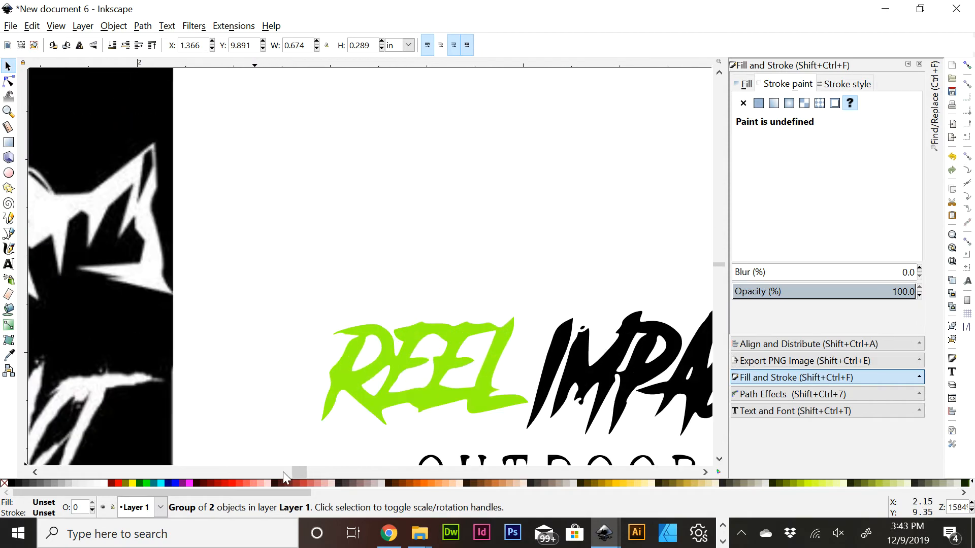
mouse_move(294, 471)
mouse_down()
mouse_move(256, 471)
mouse_move(287, 470)
mouse_move(277, 471)
mouse_move(289, 452)
mouse_up()
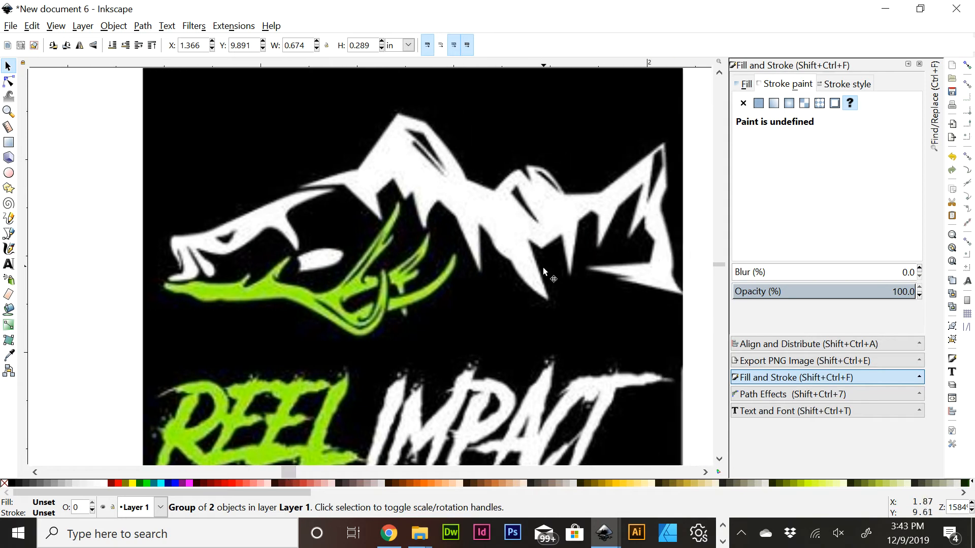
scroll(413, 335, up, 5)
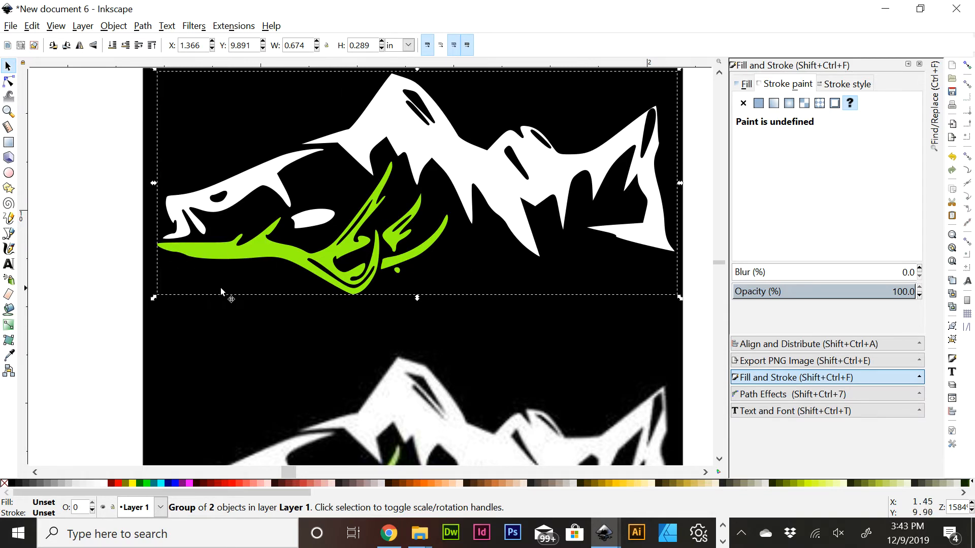
scroll(523, 289, down, 4)
scroll(522, 288, down, 2)
scroll(437, 223, up, 6)
scroll(297, 257, down, 2)
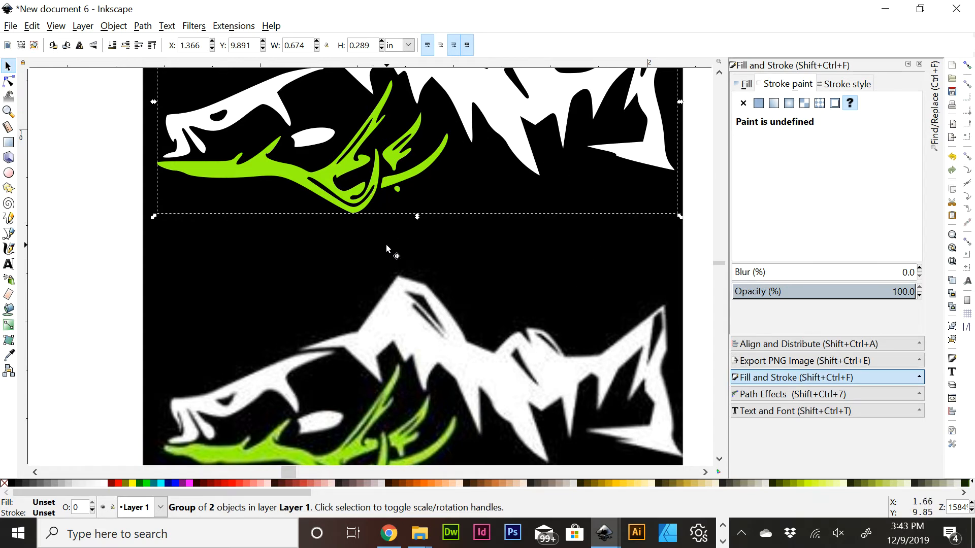
scroll(392, 216, down, 3)
key(minus)
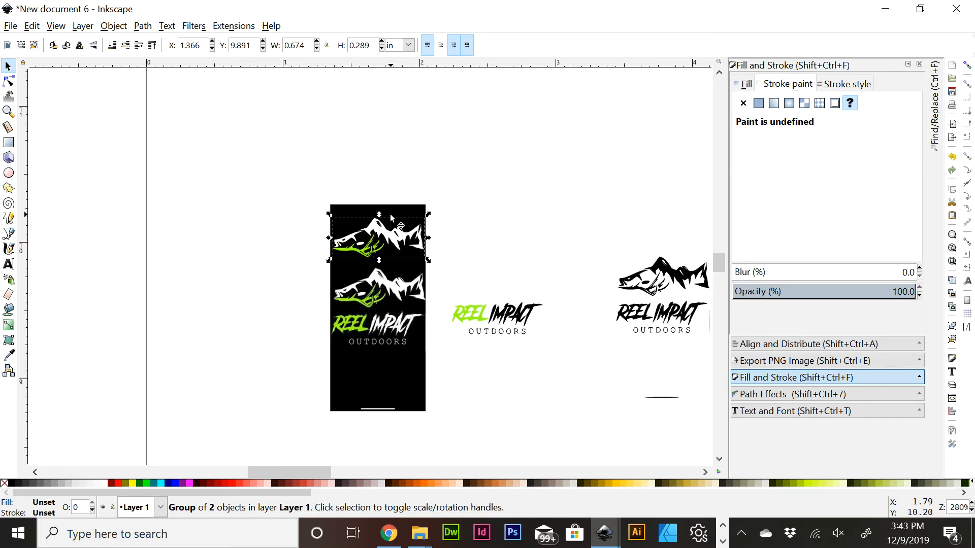
Undo the grouping and the move of the traced fish onto the black panel
click(32, 25)
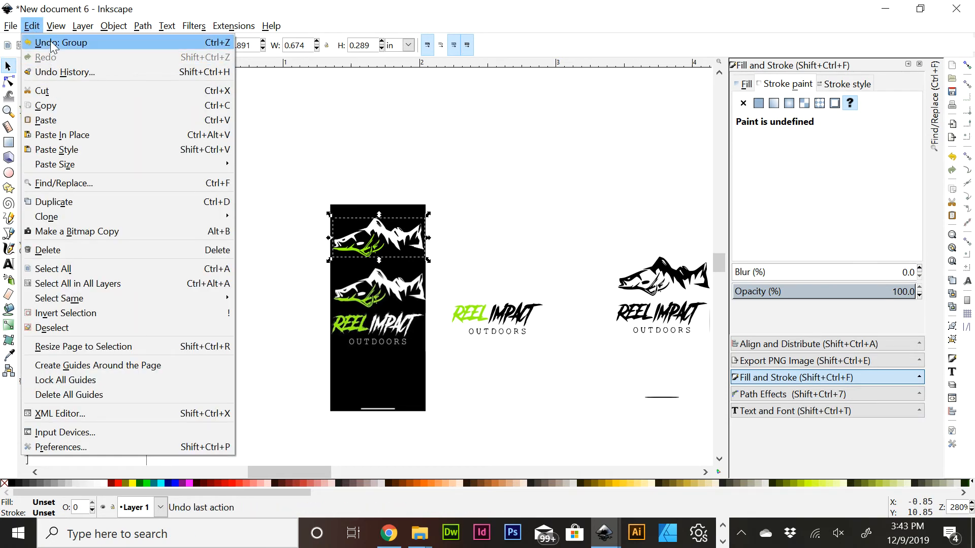
click(51, 42)
click(31, 26)
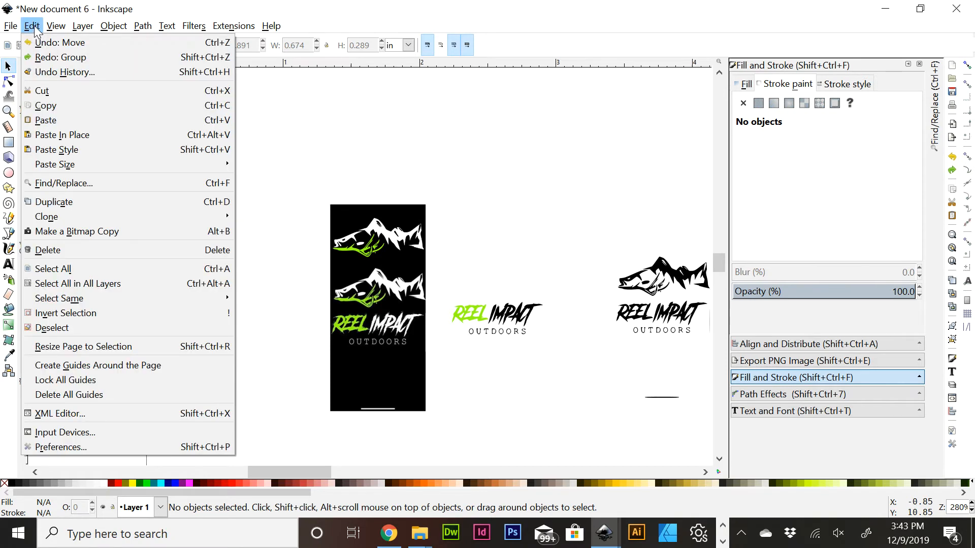
click(40, 46)
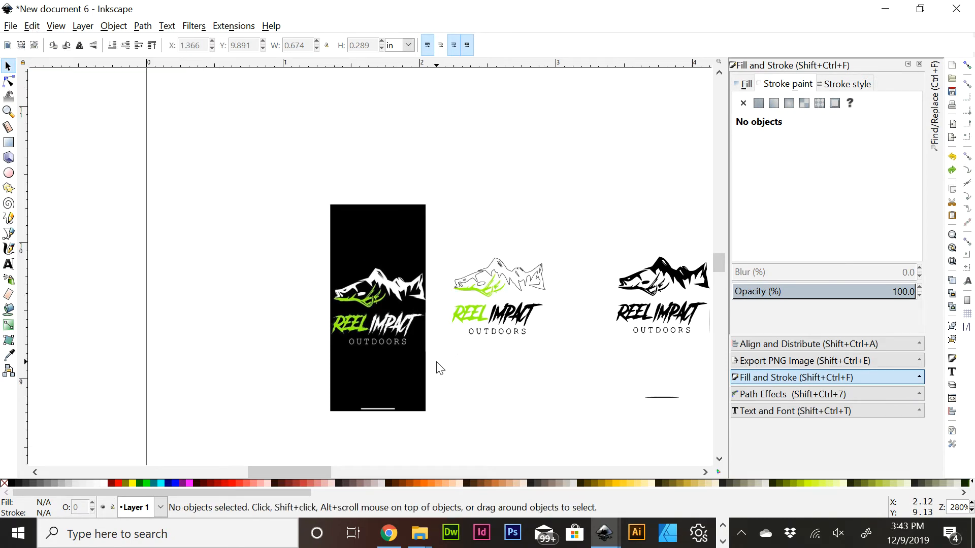
Fill the traced IMPACT lettering white, give it a black outline, and clear the selection
drag(436, 362, 547, 372)
click(524, 322)
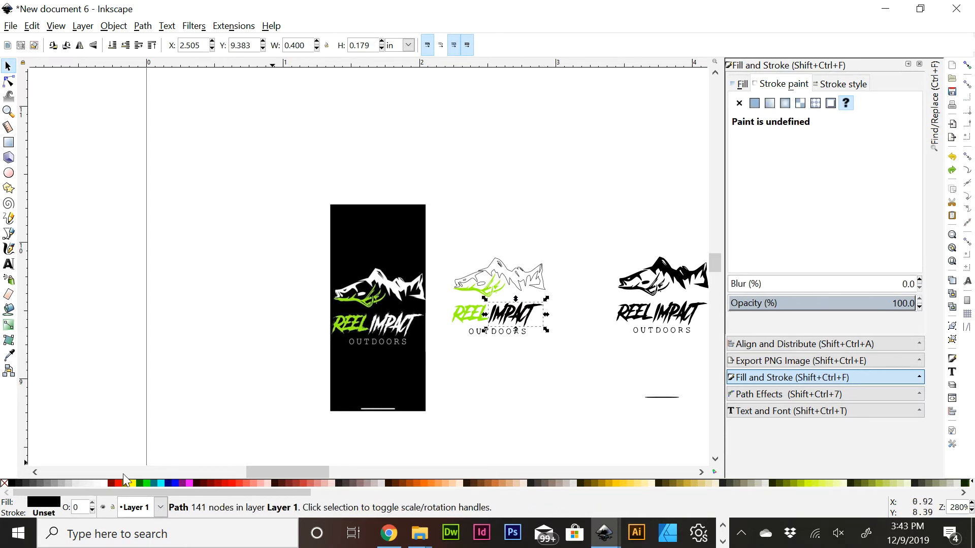
click(104, 484)
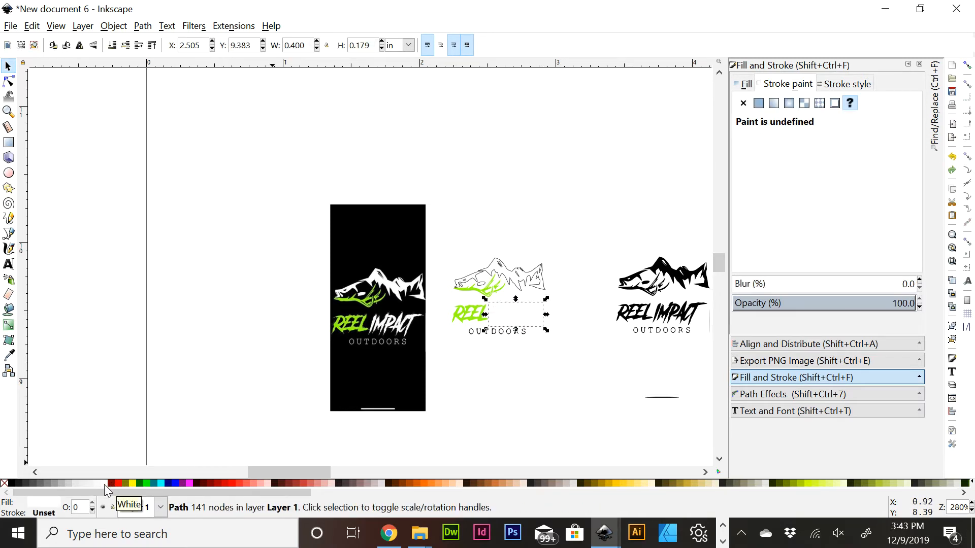
shift+click(15, 483)
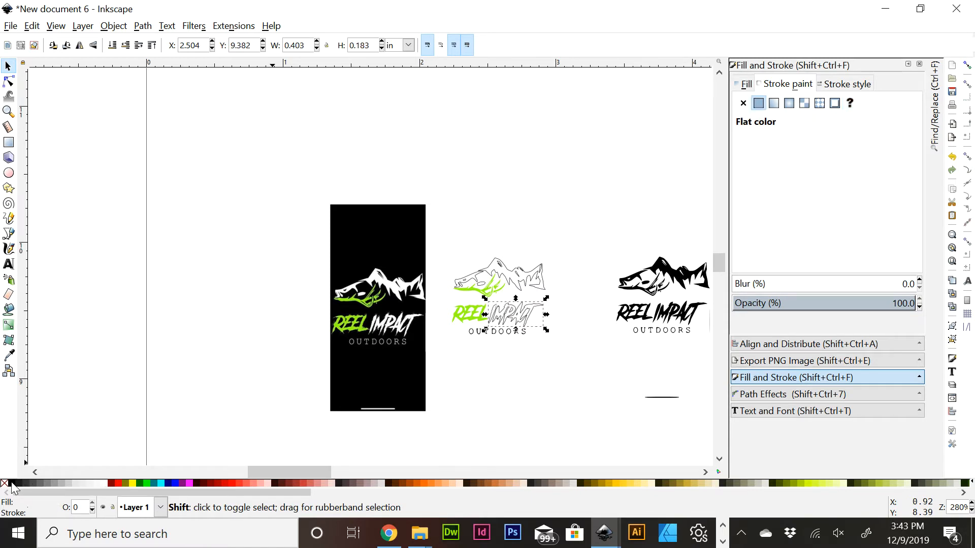
click(520, 399)
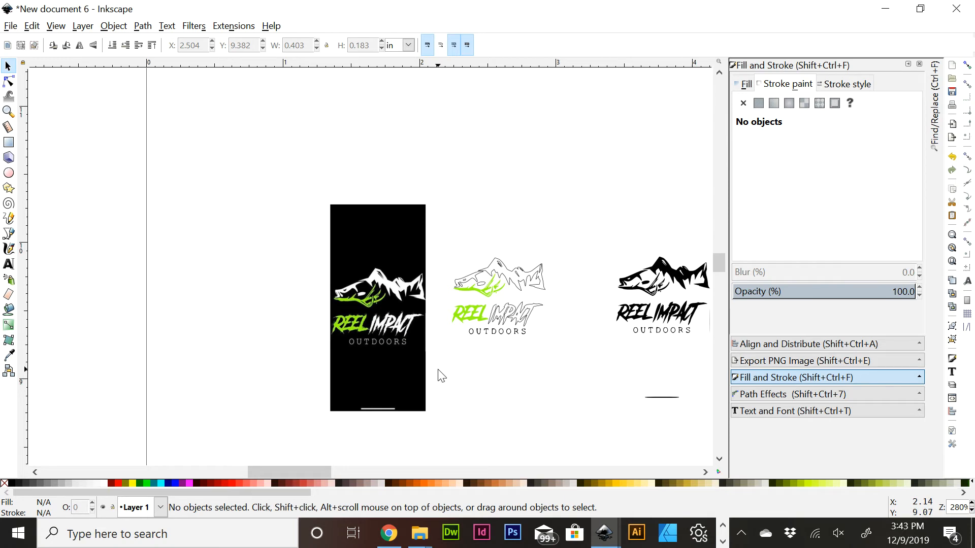
Duplicate all five shapes of the outlined logo and place the copy above the original
mouse_move(442, 371)
mouse_down()
mouse_move(597, 237)
mouse_move(584, 207)
mouse_up()
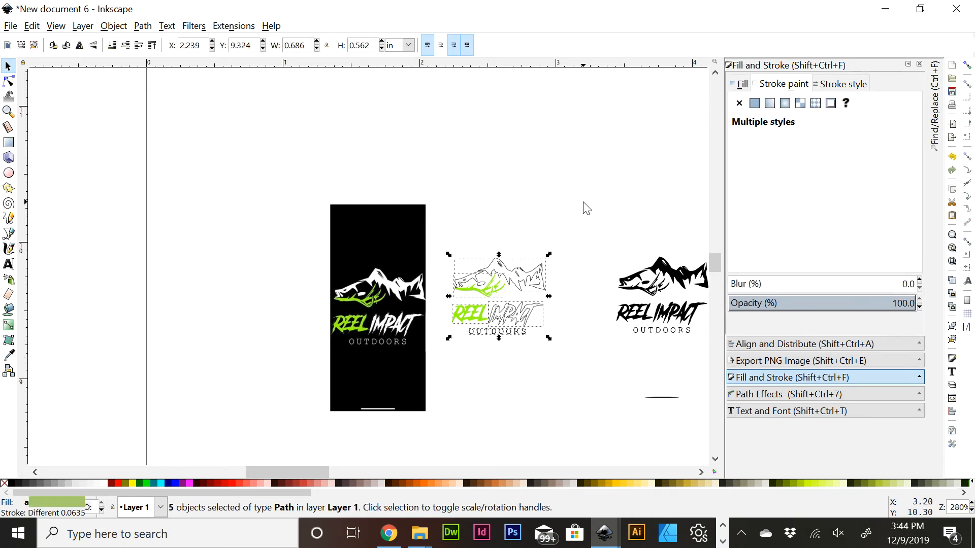
key(ctrl)
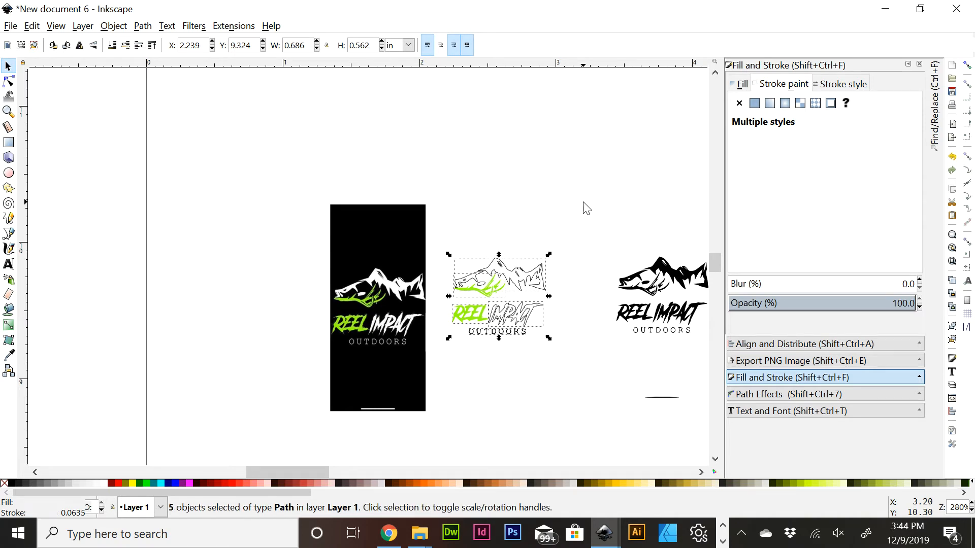
drag(495, 294, 504, 186)
click(531, 375)
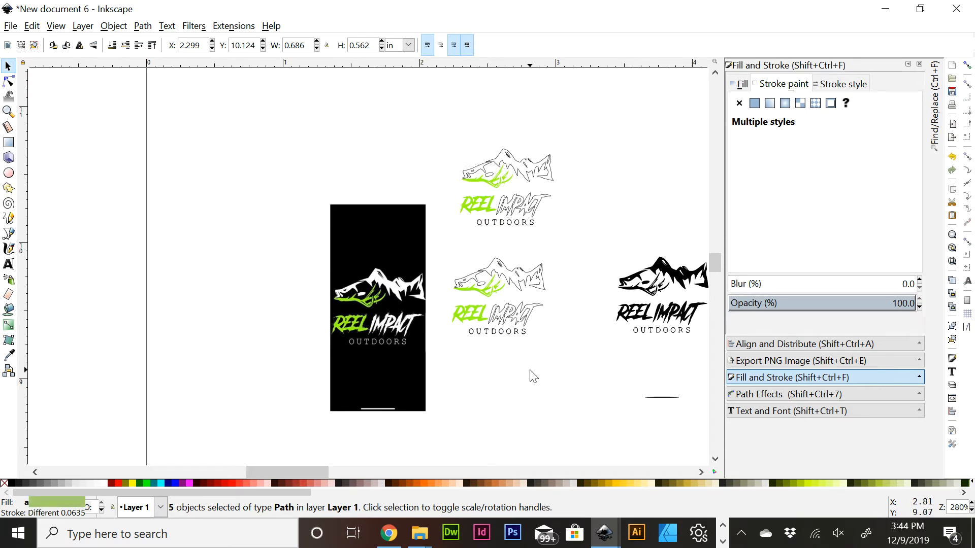
Fill the upper copy's IMPACT lettering and fish shape black and remove the outlines from both
click(527, 214)
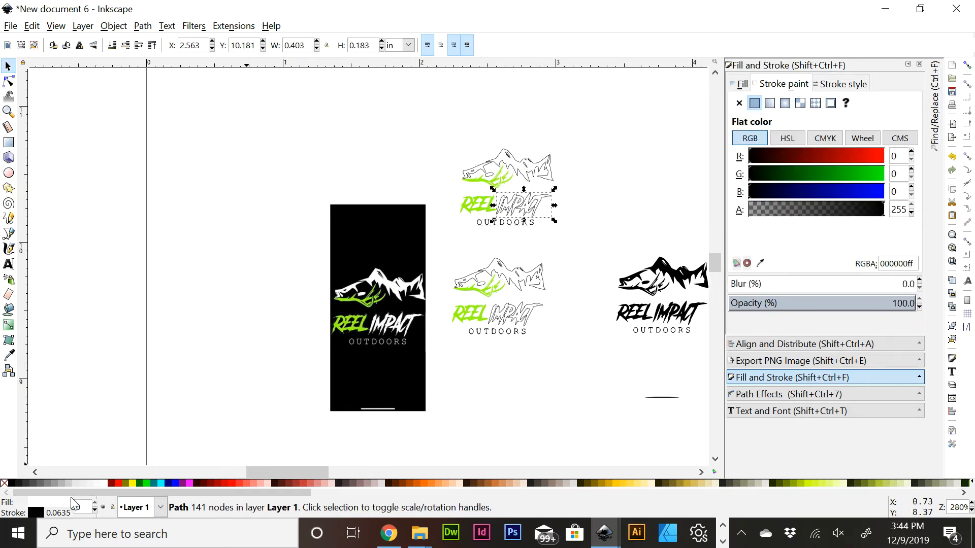
click(13, 484)
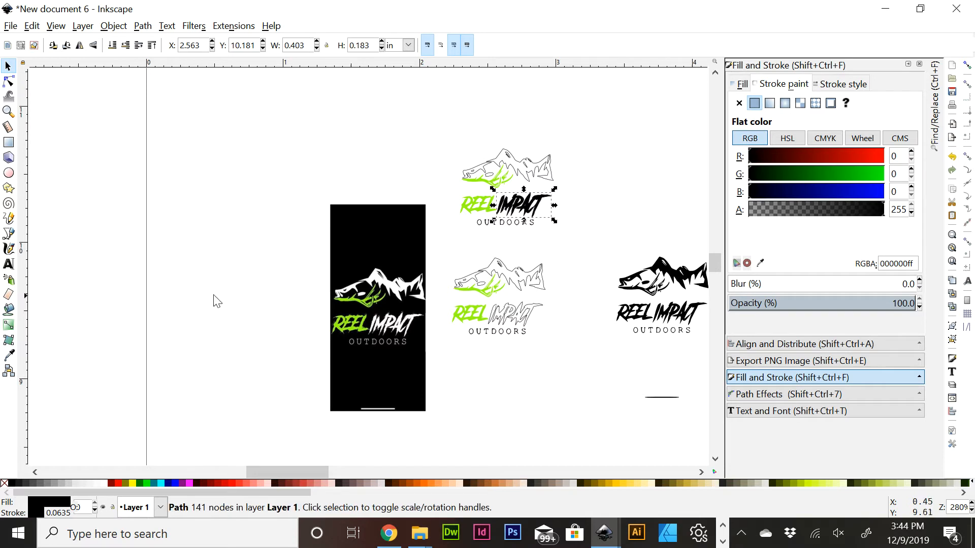
click(507, 167)
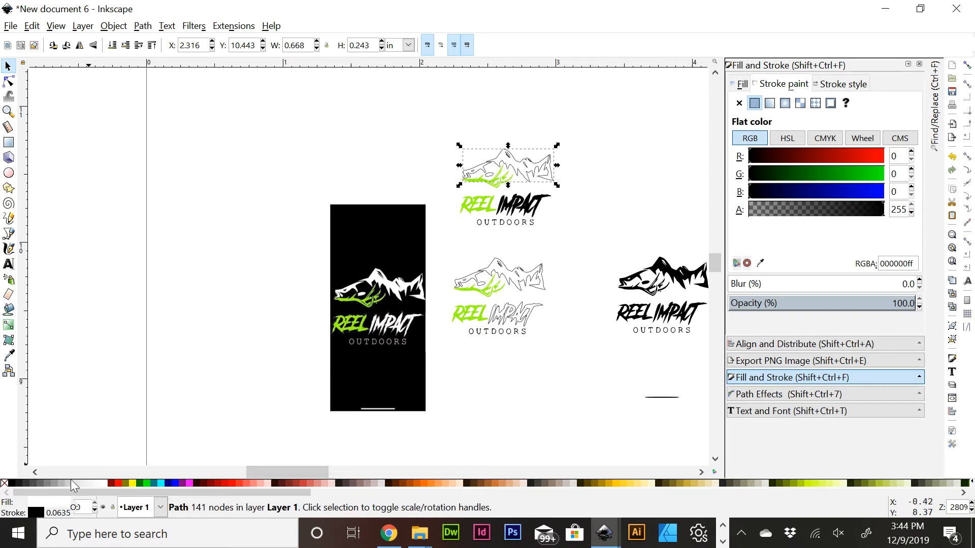
click(14, 484)
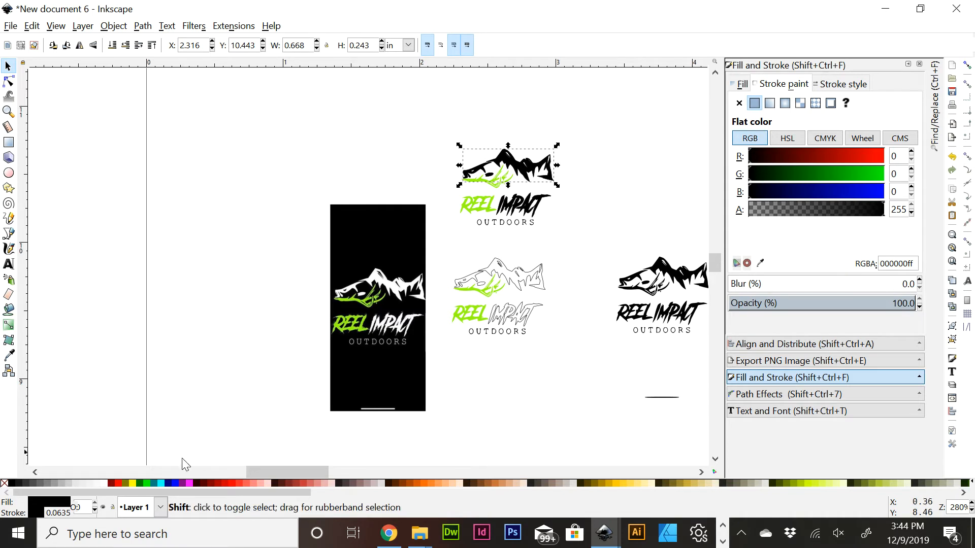
shift+click(4, 485)
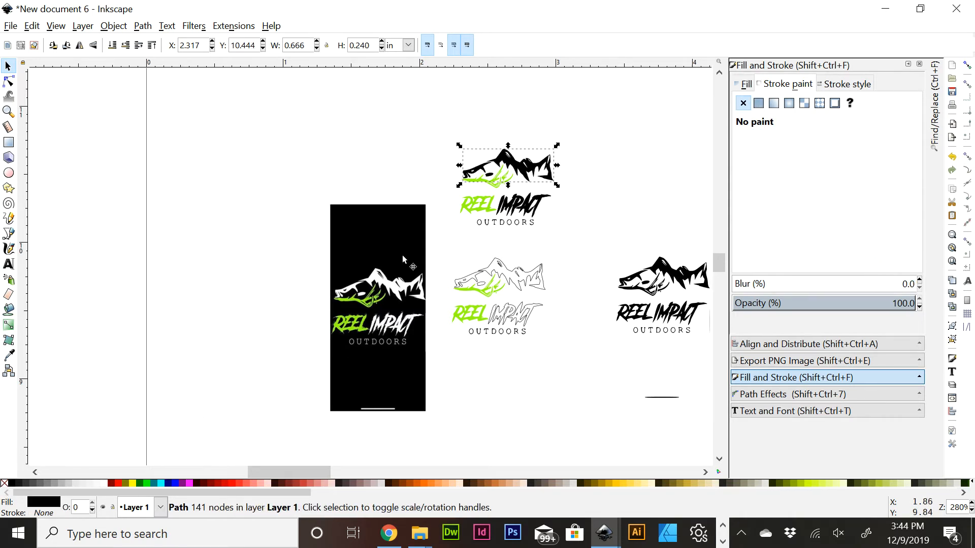
click(543, 200)
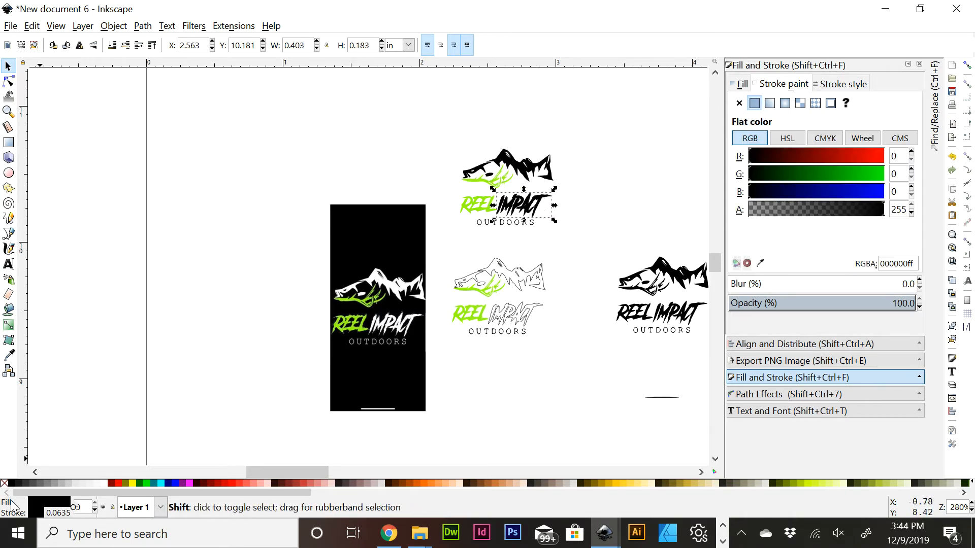
shift+click(4, 485)
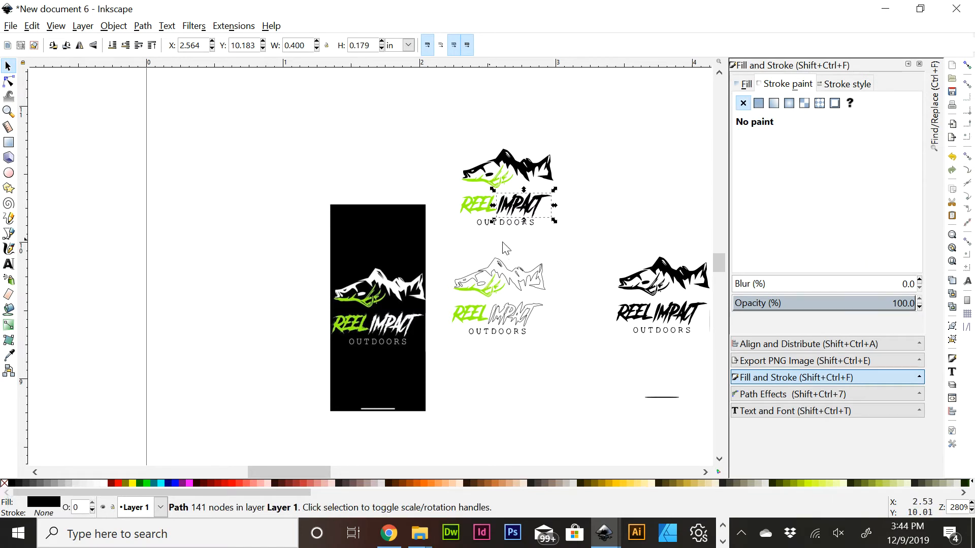
Group the five shapes of the black-and-green logo and move the group slightly upward
click(564, 196)
mouse_move(431, 127)
mouse_down()
mouse_move(544, 231)
mouse_move(591, 243)
mouse_up()
key(ctrl+g)
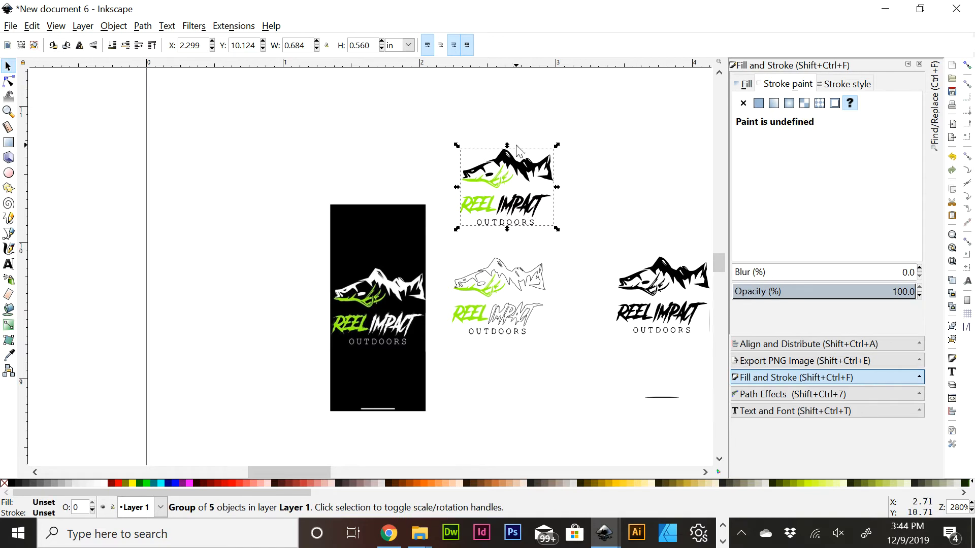
mouse_move(530, 210)
mouse_down()
mouse_move(643, 155)
mouse_move(524, 127)
mouse_move(550, 203)
mouse_move(511, 191)
mouse_move(531, 218)
mouse_up()
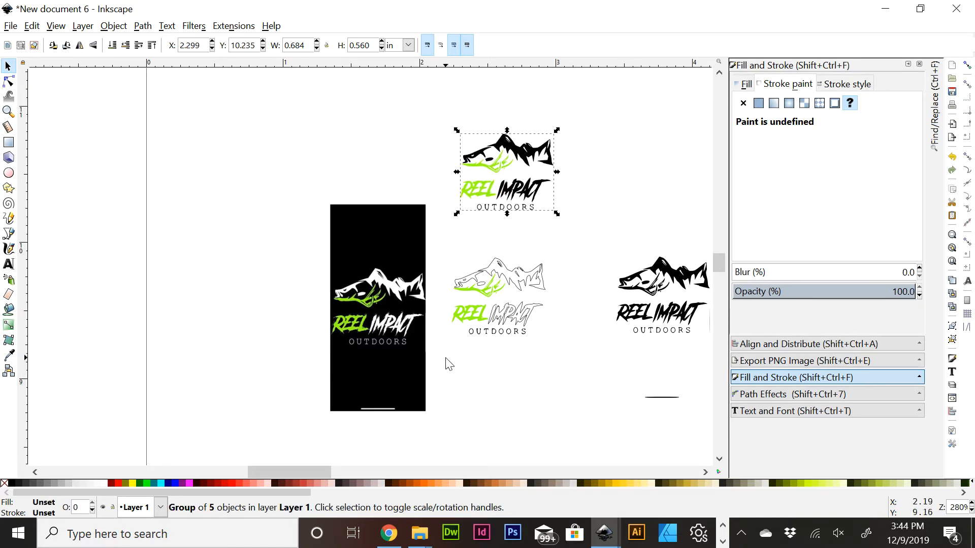
Group the five shapes of the outlined logo and move the group just beneath the black-and-green version
drag(445, 358, 577, 236)
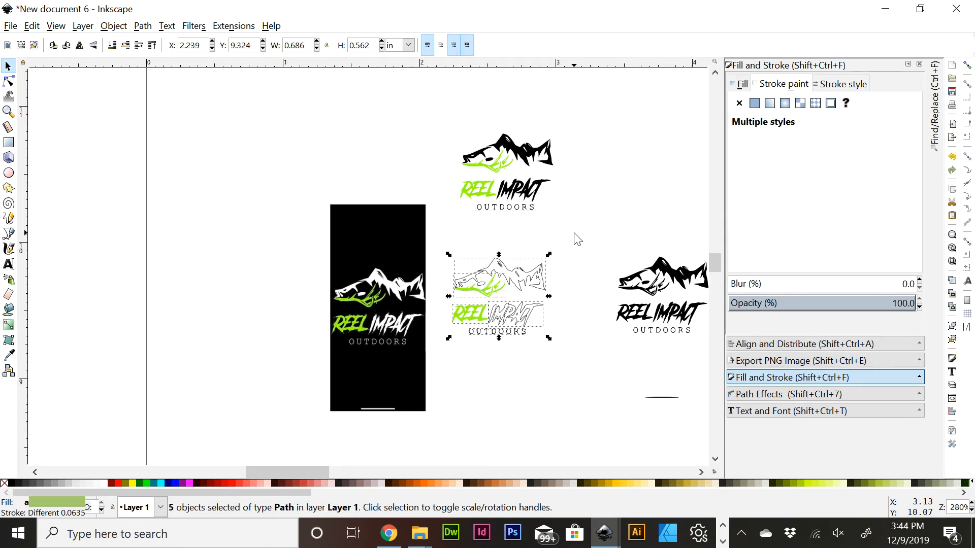
key(ctrl)
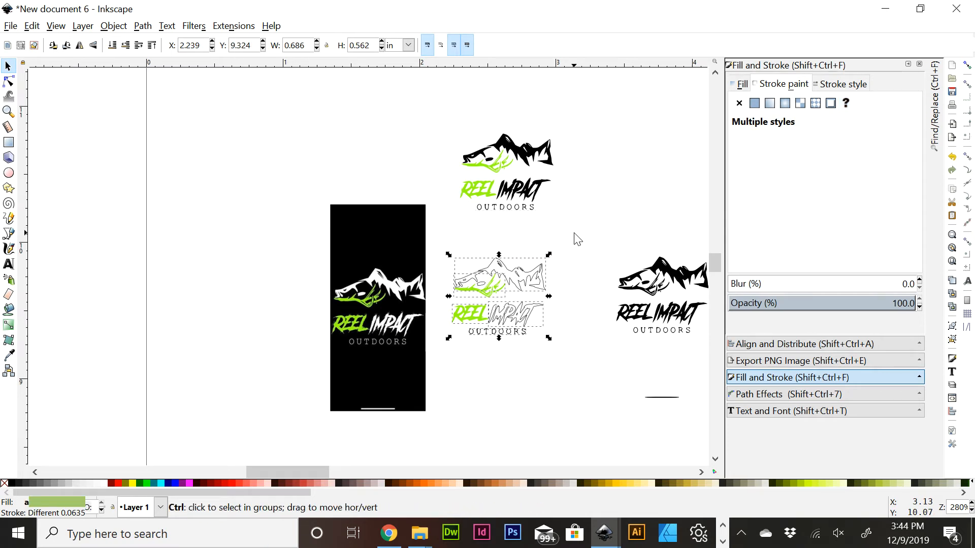
key(ctrl+g)
drag(513, 318, 523, 294)
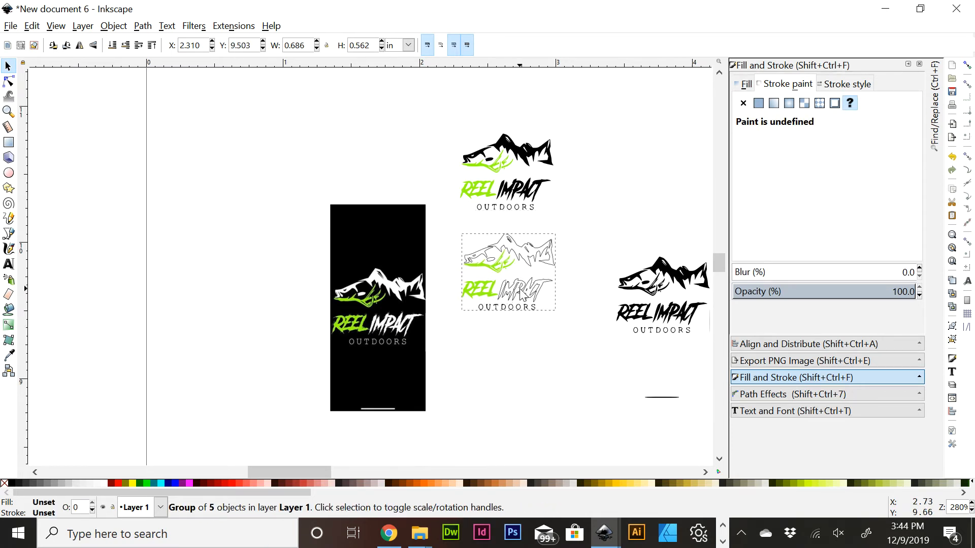
Delete the leftover all-black trace and the reference image on the black background
click(684, 285)
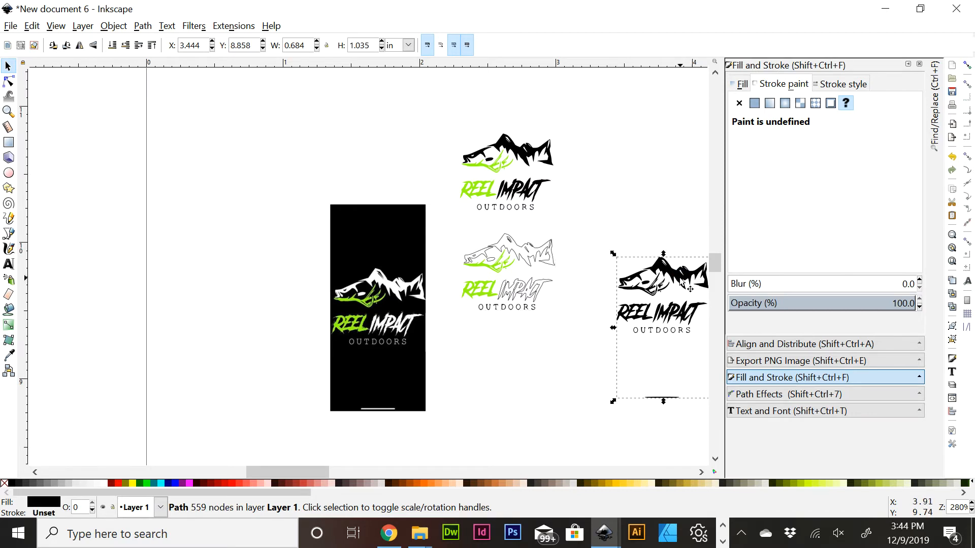
key(Delete)
click(384, 361)
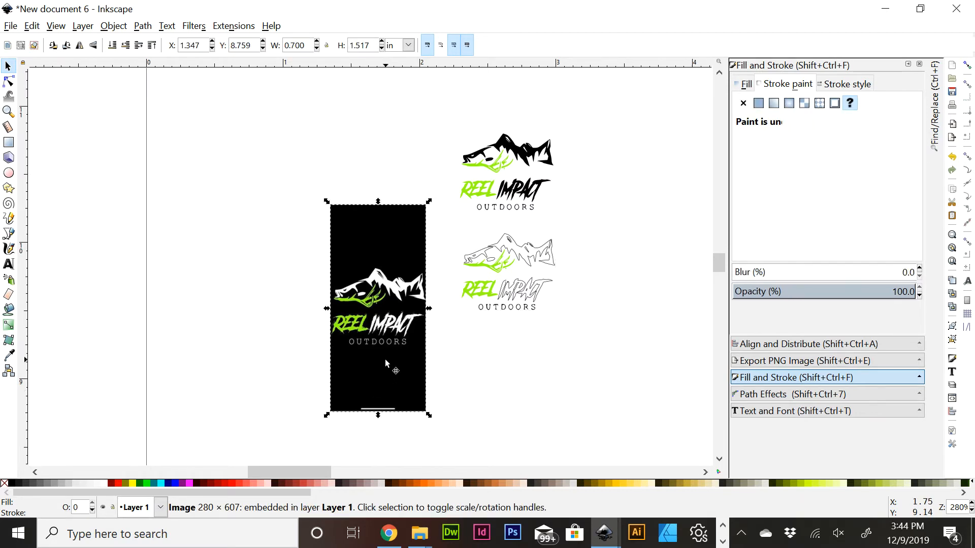
key(Delete)
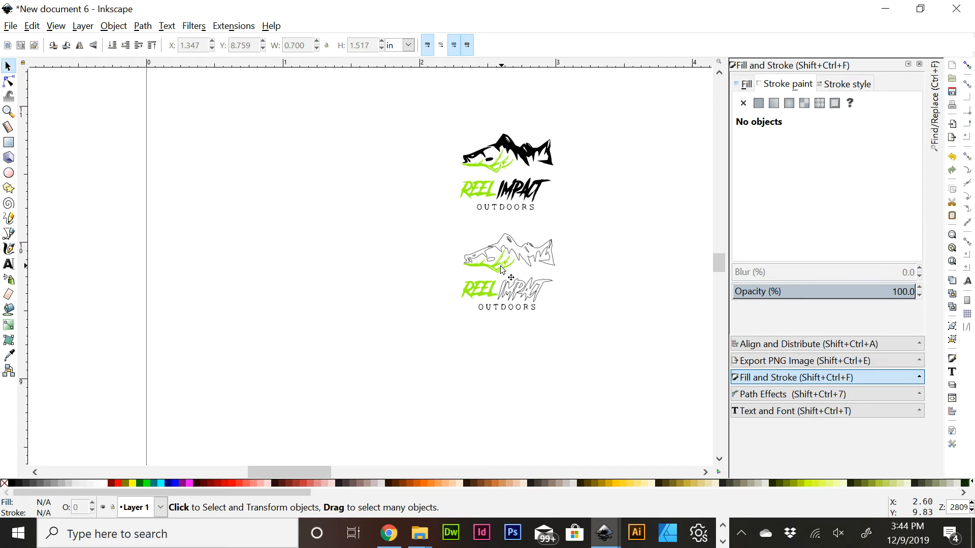
Move the outlined logo down and away from the other version and scale it proportionally to 5 in wide
drag(509, 274, 429, 307)
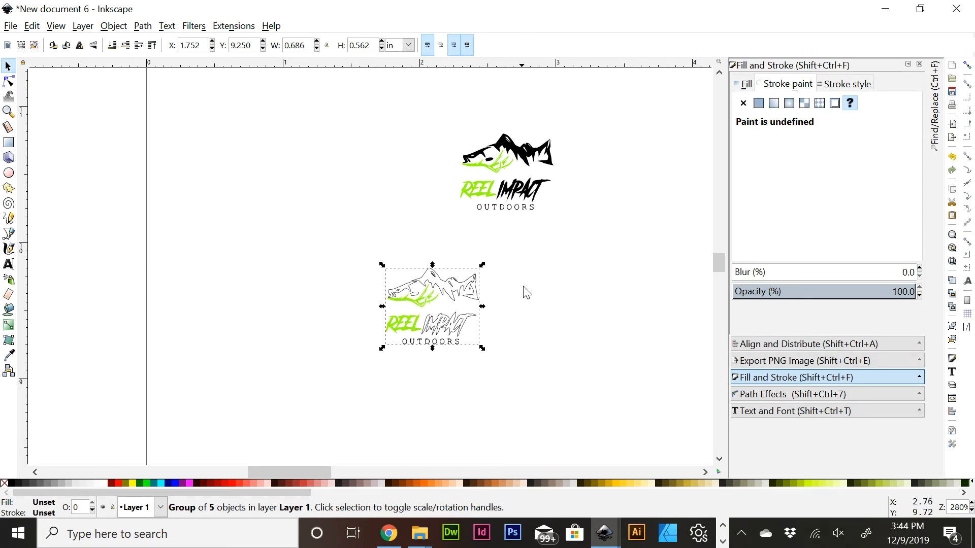
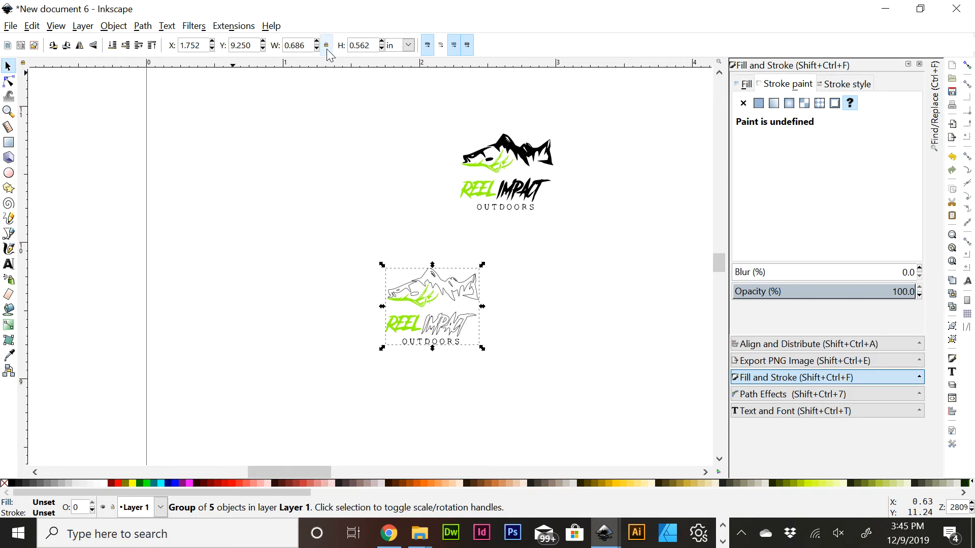
click(327, 50)
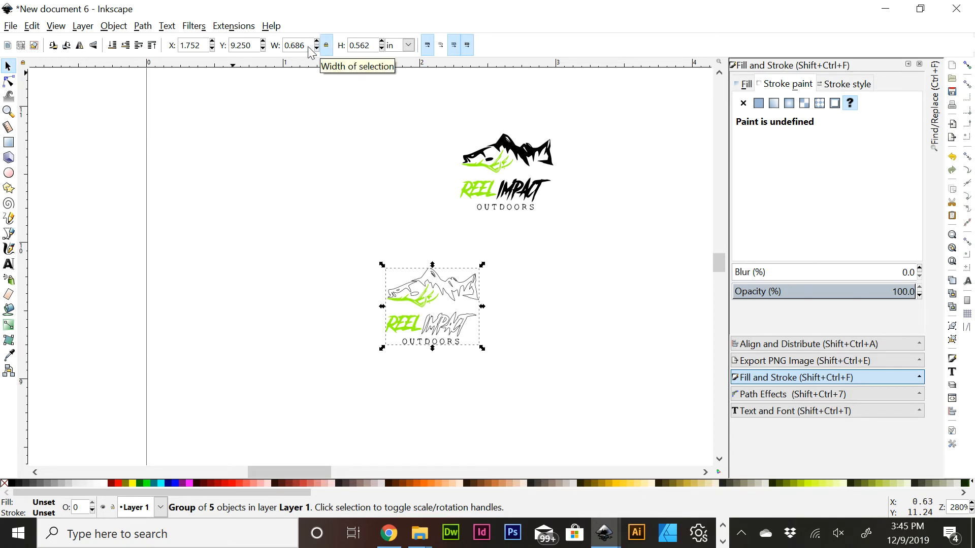
double_click(308, 49)
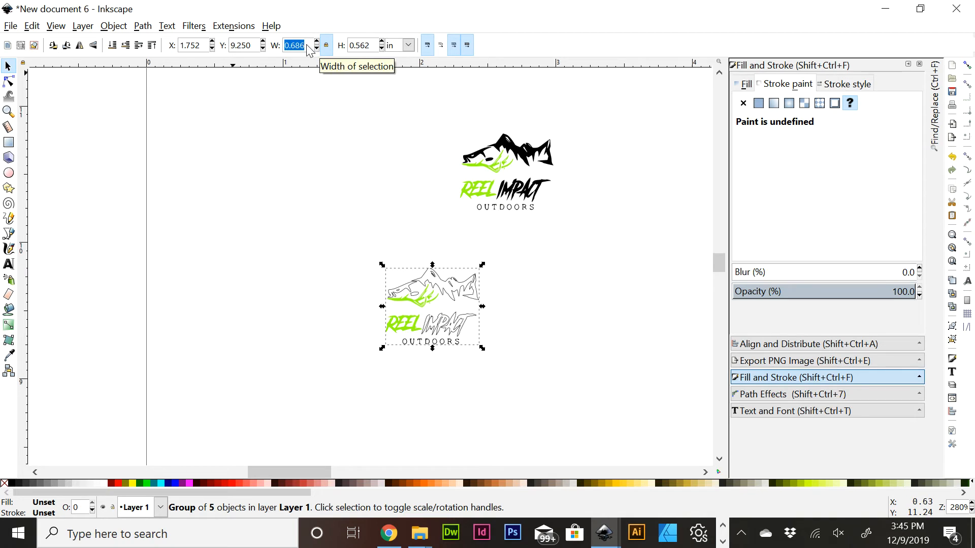
text(5)
key(Return)
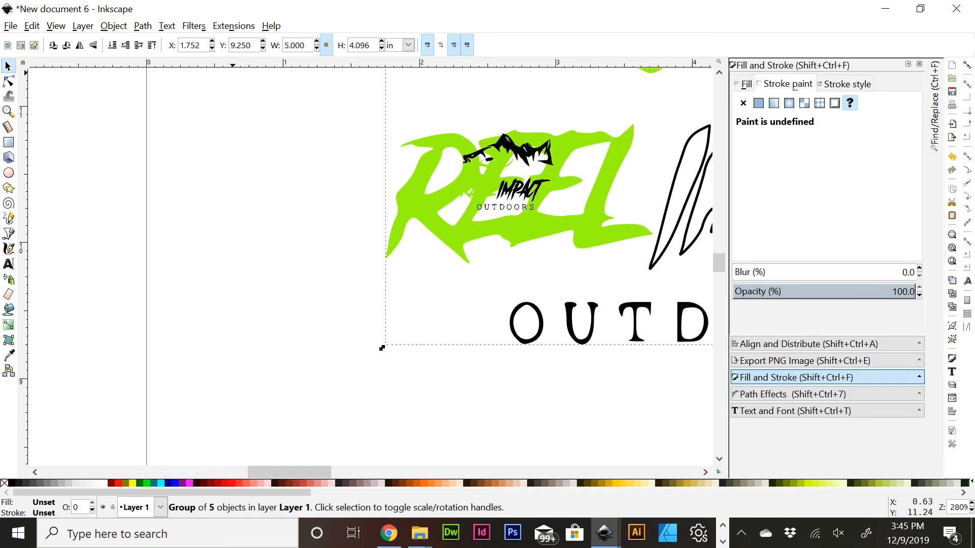
Move the enlarged outlined logo to the upper left area of the page, clear of the small logo
drag(591, 233, 328, 458)
key(minus)
key(minus)
key(minus)
key(minus)
key(minus)
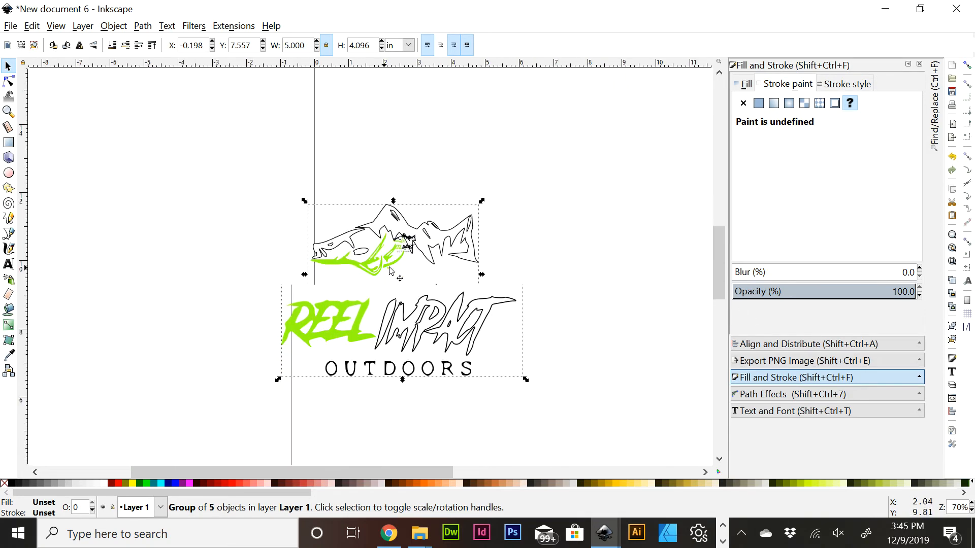
drag(354, 267, 383, 109)
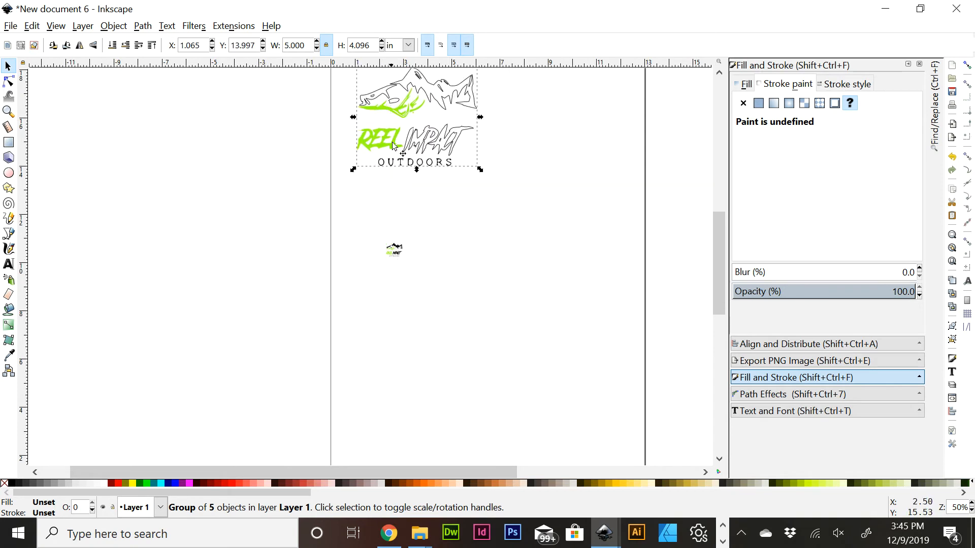
Scale the small black-and-green logo to 5 in wide and place it beside the outlined version on the page
click(395, 250)
click(312, 44)
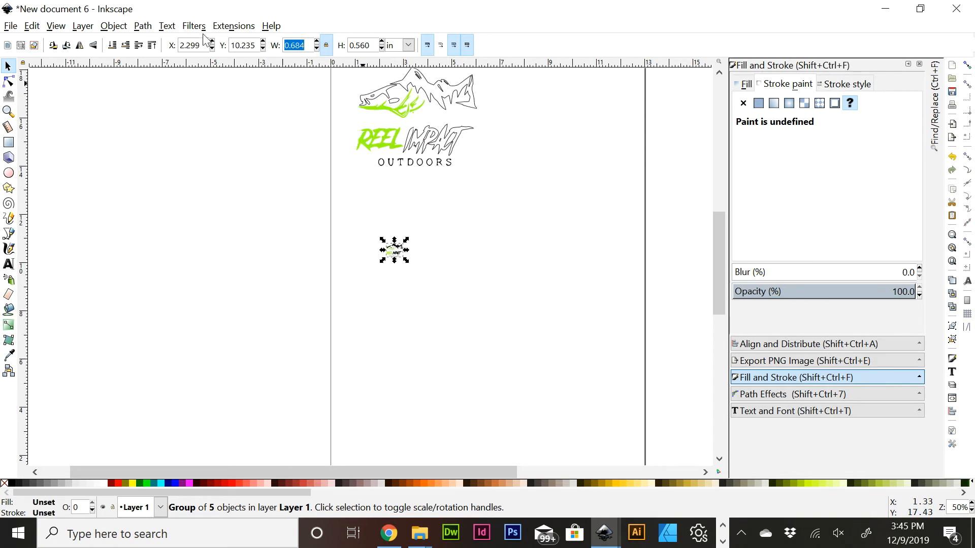
text(5)
key(Return)
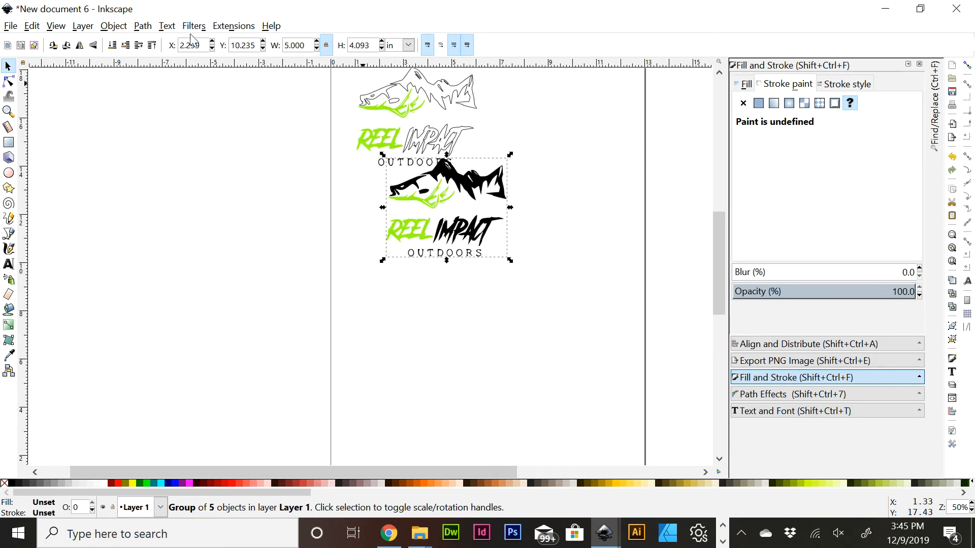
drag(447, 175, 557, 88)
scroll(572, 282, up, 5)
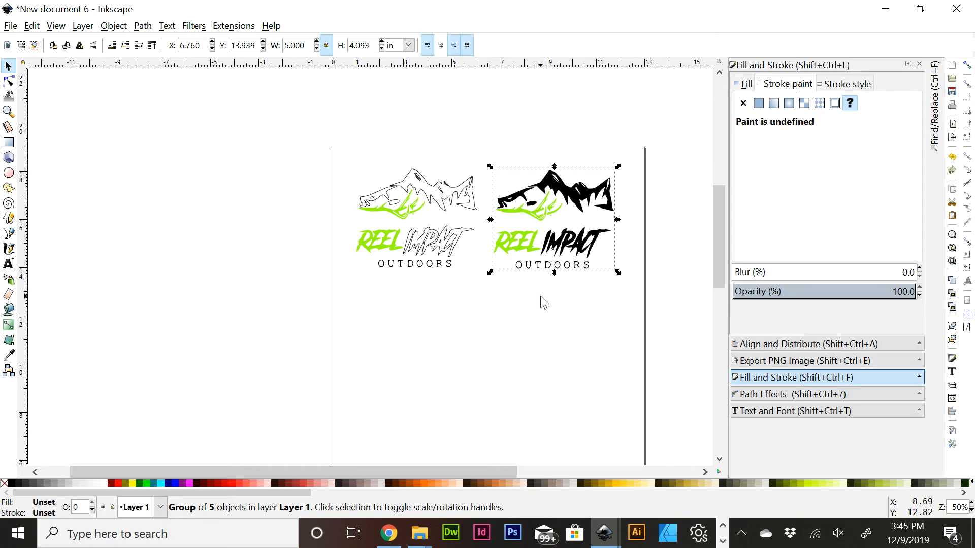
Scale the black-and-green logo proportionally to 12 in wide and move it off the page to the left
double_click(309, 47)
text(12)
key(Return)
drag(675, 97, 212, 259)
drag(353, 471, 325, 470)
drag(276, 245, 254, 212)
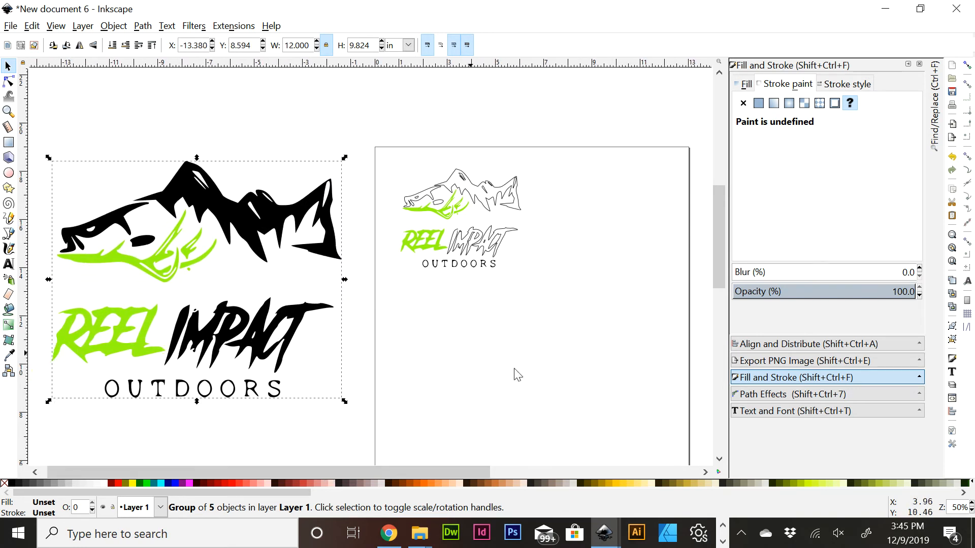
Set up a PNG export of the selected black-and-green logo only, with a resolution of 300 dpi
click(826, 365)
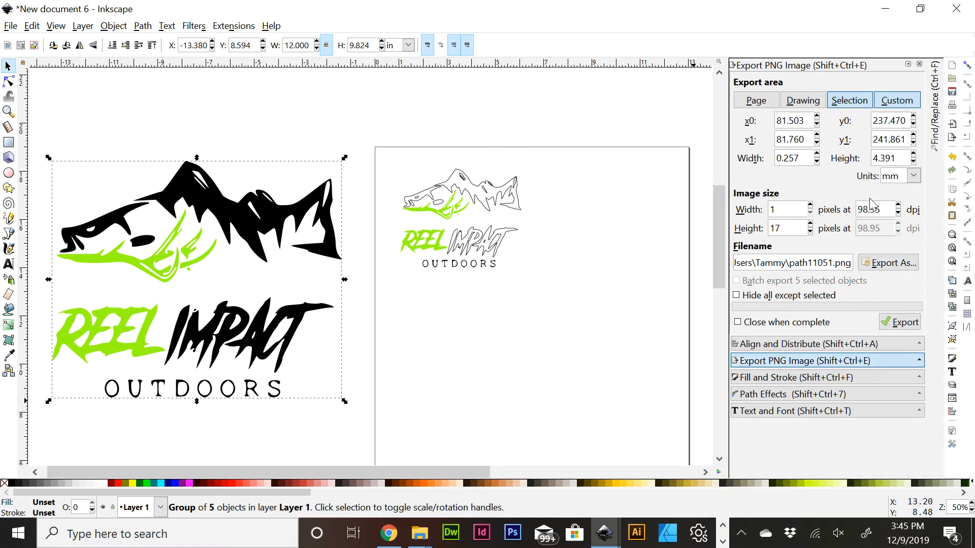
click(848, 100)
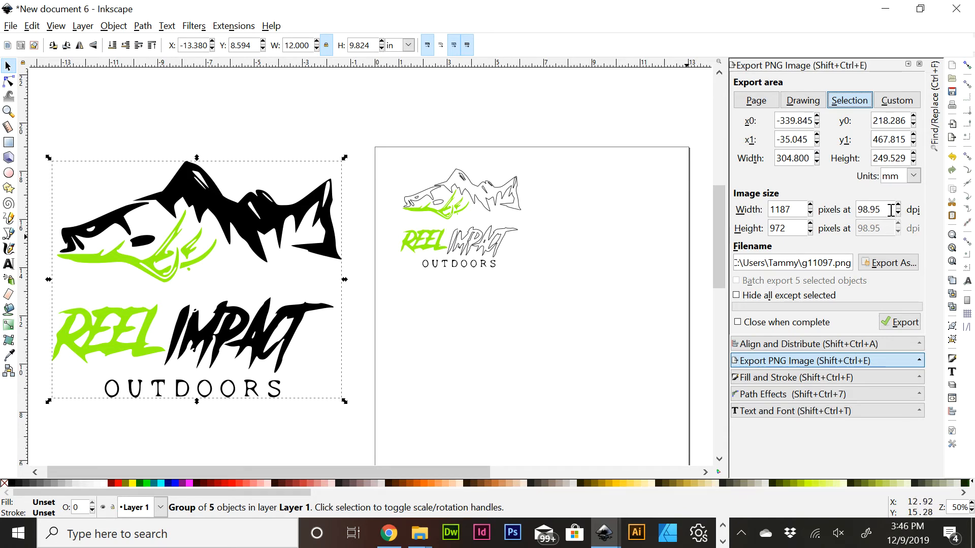
drag(891, 209, 830, 205)
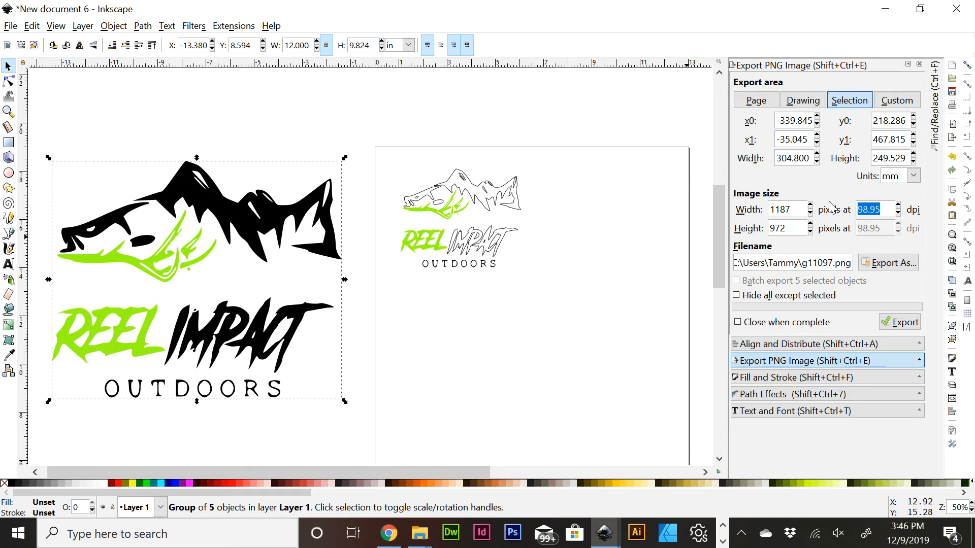
text(300)
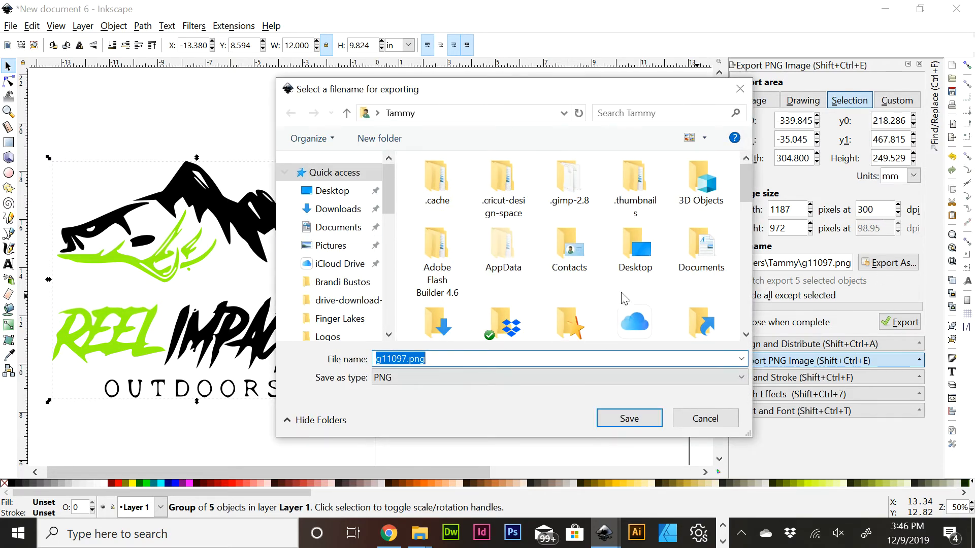
Create a folder named Reel Impact Outdoors on the Desktop as the export location and open it
click(334, 195)
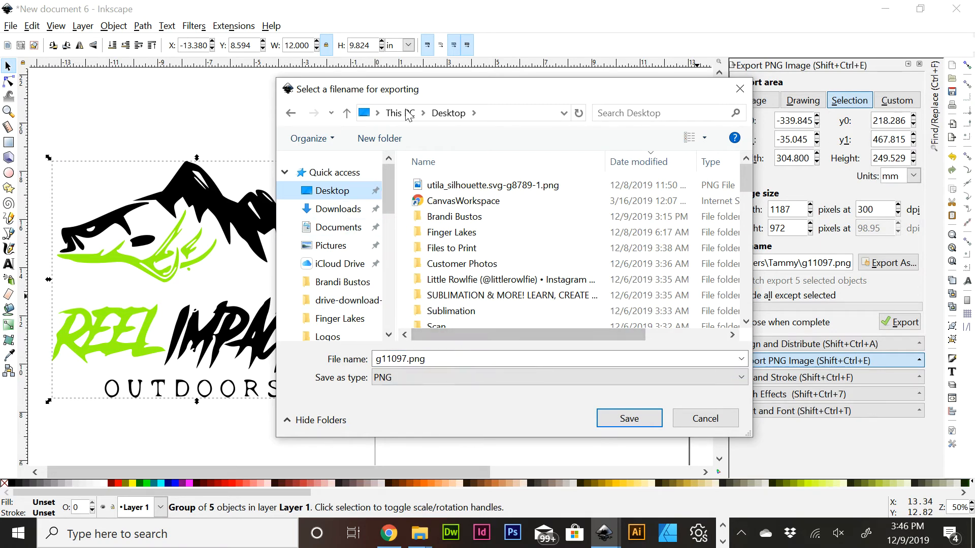
click(371, 147)
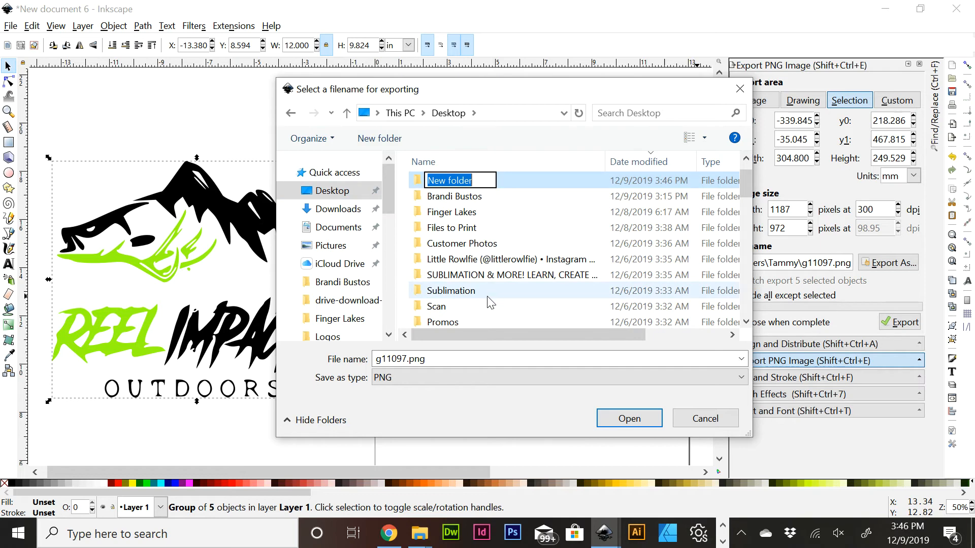
text(Ree)
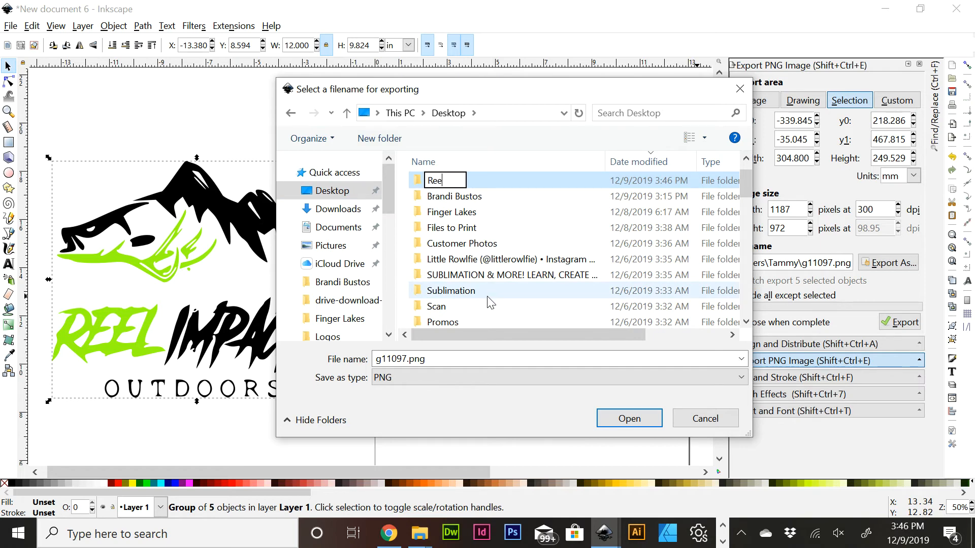
text(l IMpa)
key(BackSpace)
key(BackSpace)
key(BackSpace)
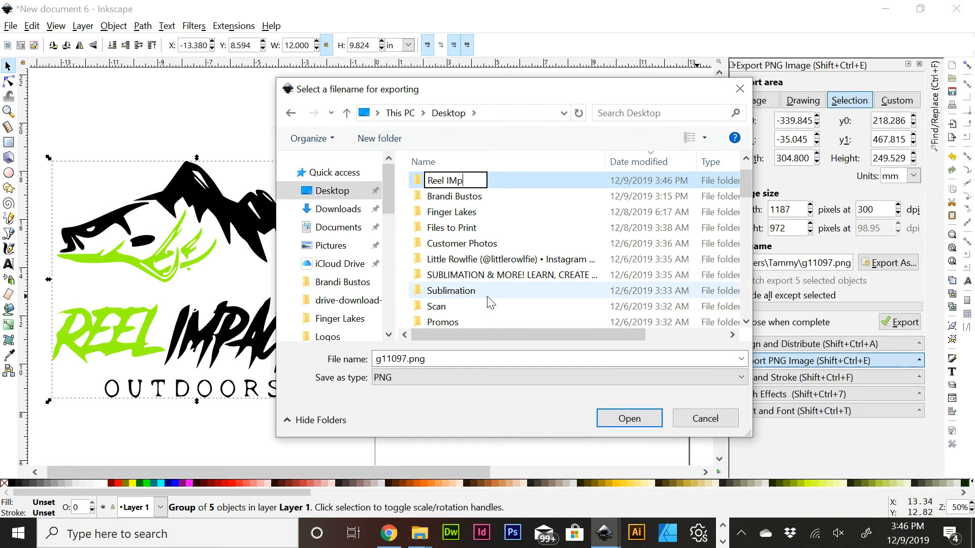
text(mpact Outdoors)
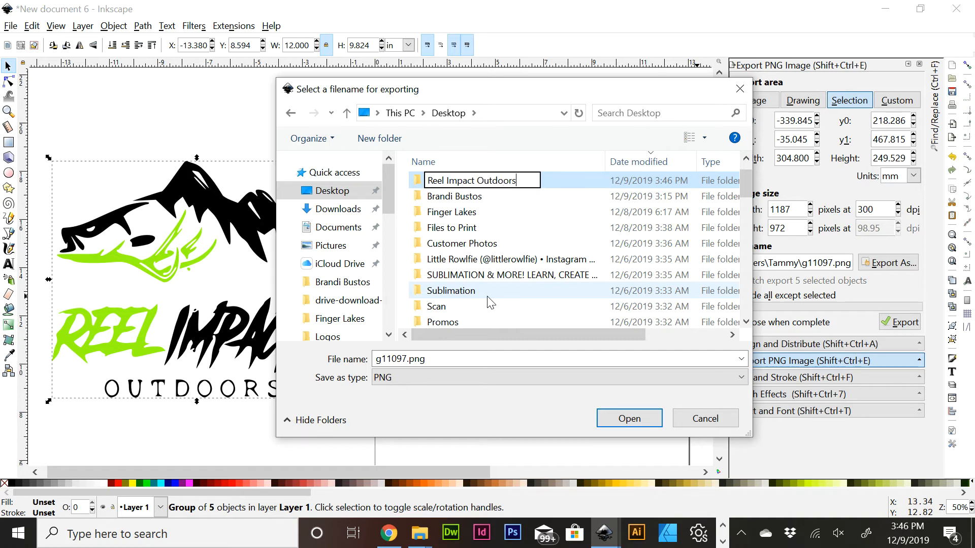
key(Return)
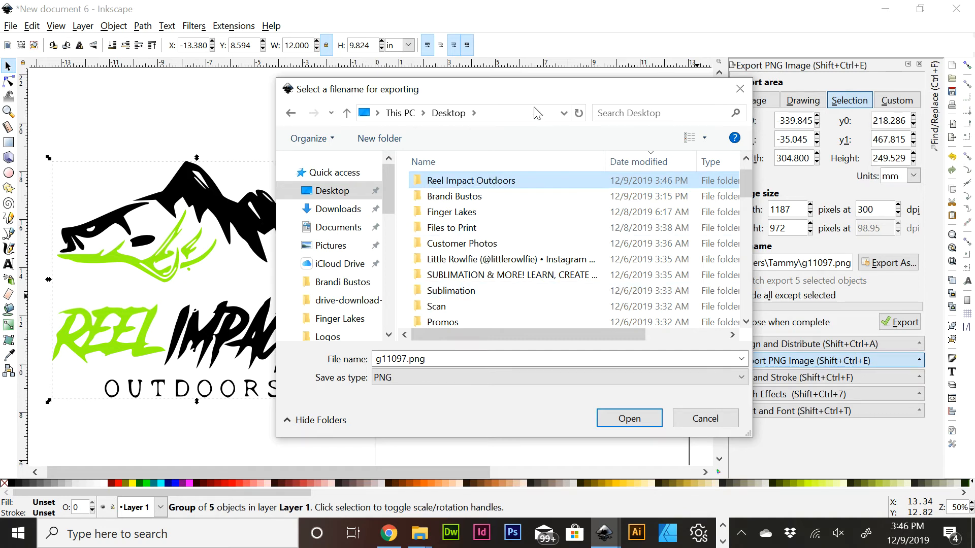
double_click(508, 187)
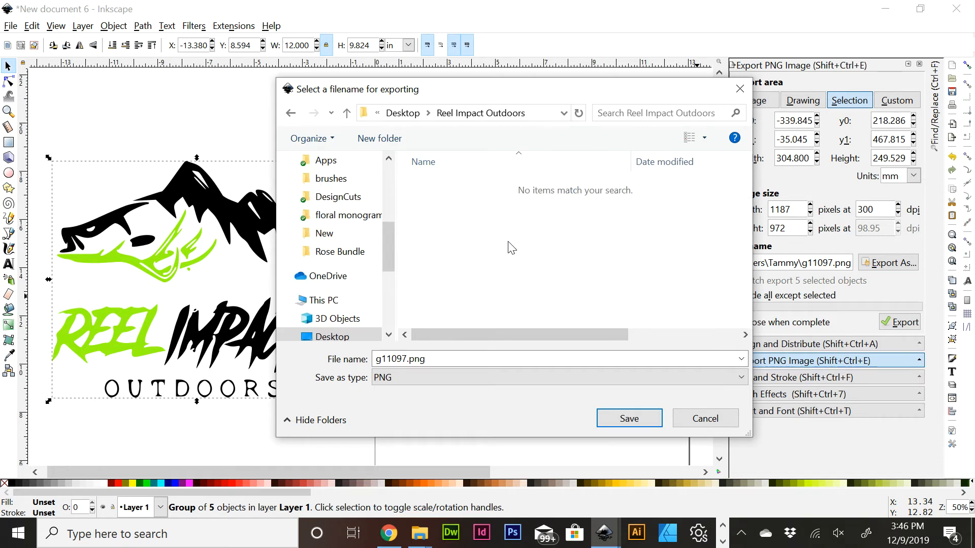
Name the export file "Reel Impact_full color" and save it as the PNG export target in the new folder
double_click(439, 359)
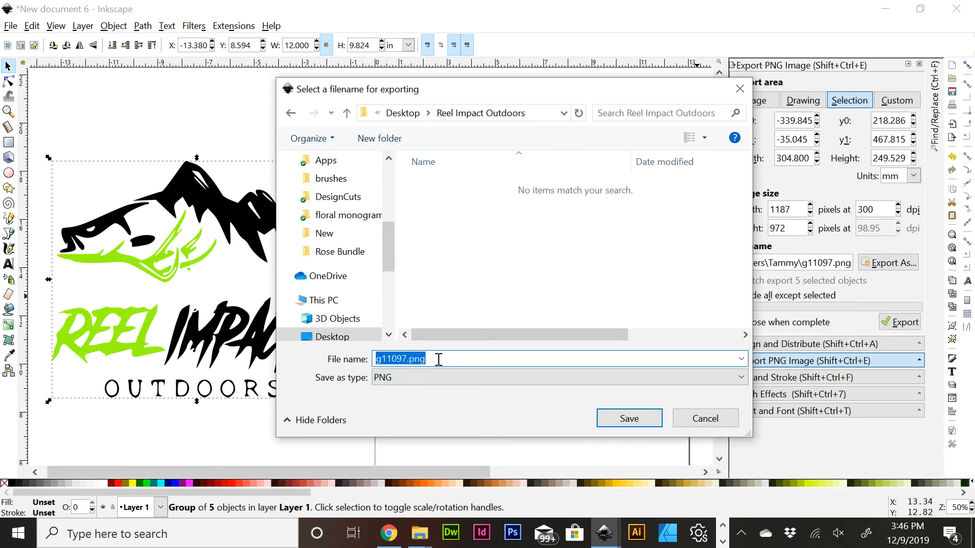
text(Reel Ipa)
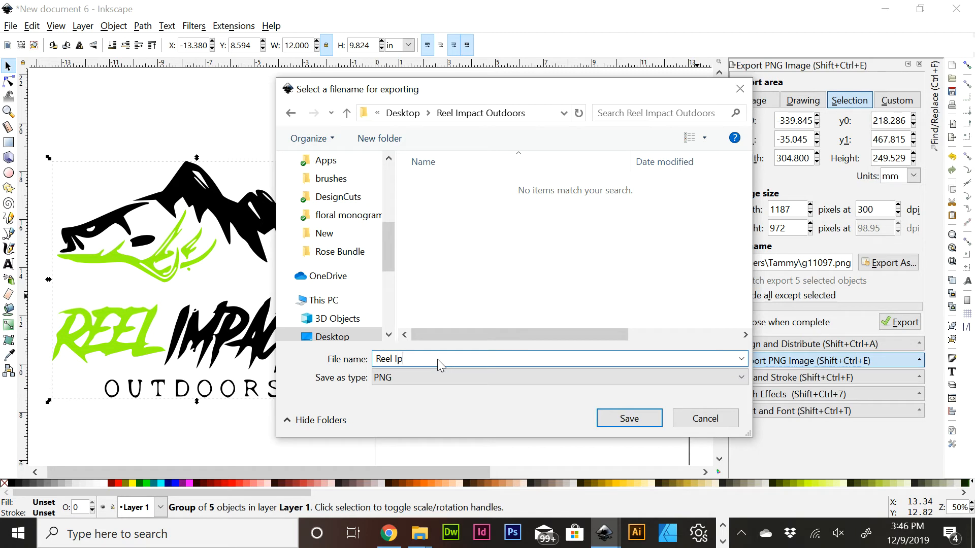
key(BackSpace)
key(BackSpace)
text(mpact_full color)
click(629, 419)
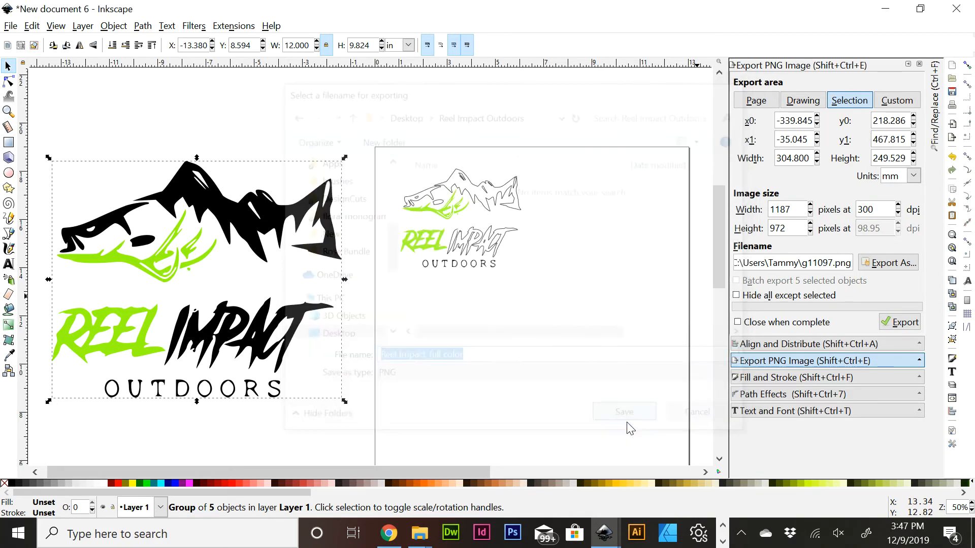
Select the outlined logo on the page and set its export file name to Reel Impact_outlines.png
click(481, 210)
click(900, 266)
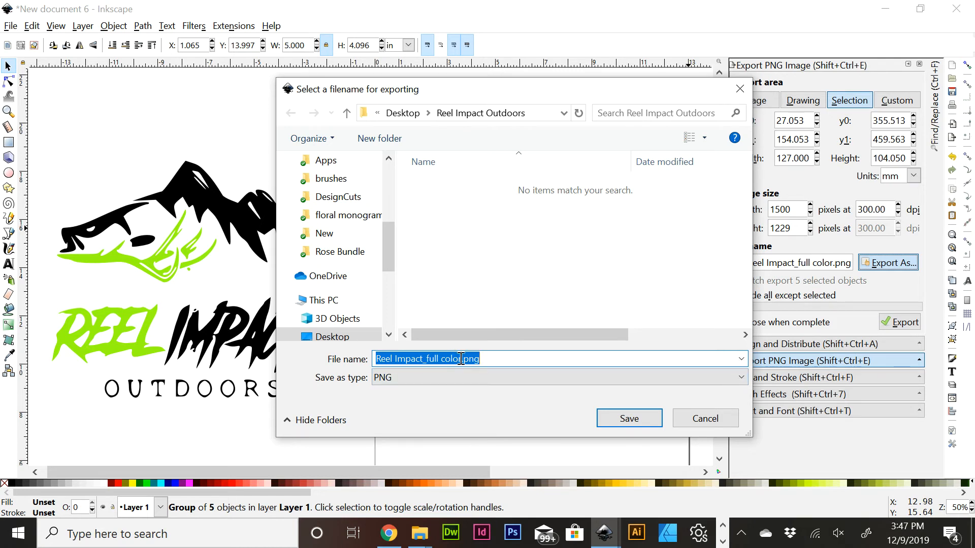
drag(461, 358, 432, 358)
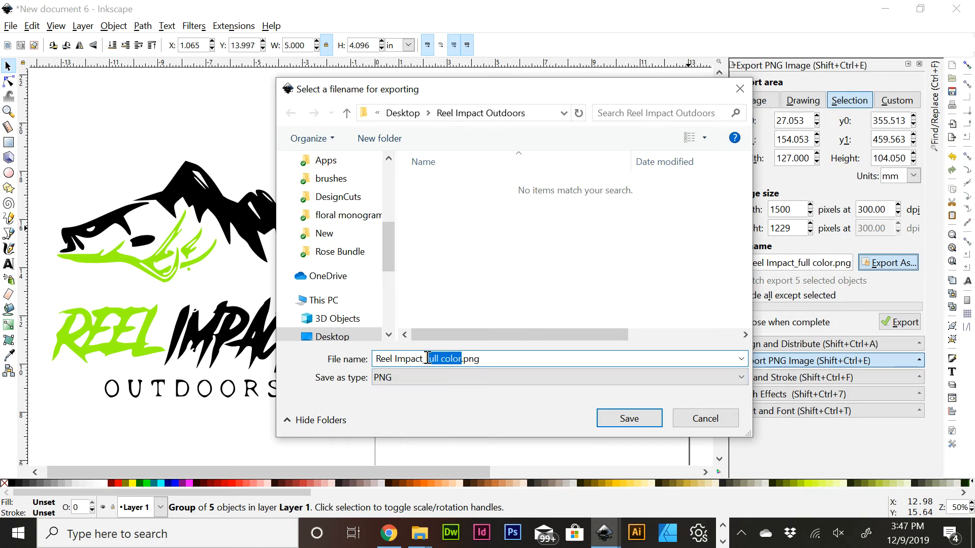
text(outlines)
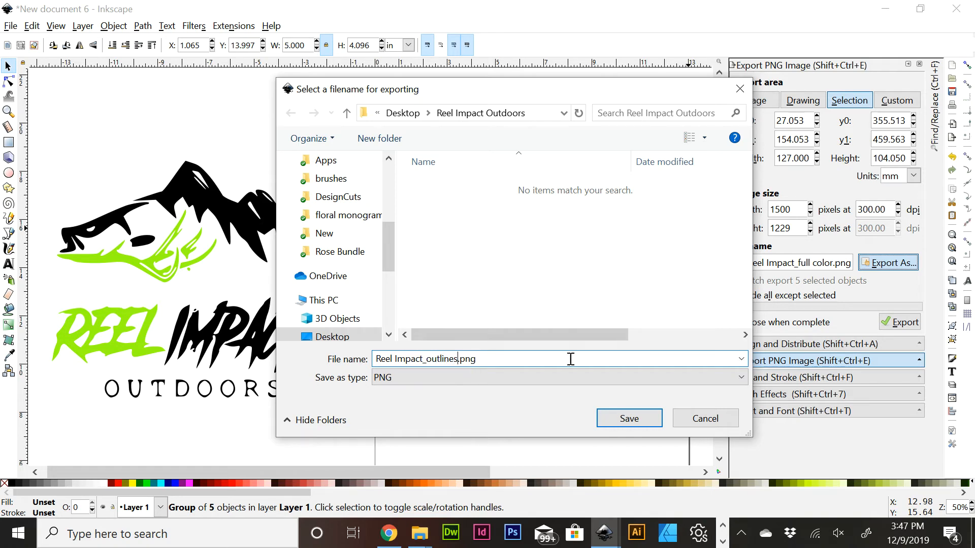
click(624, 418)
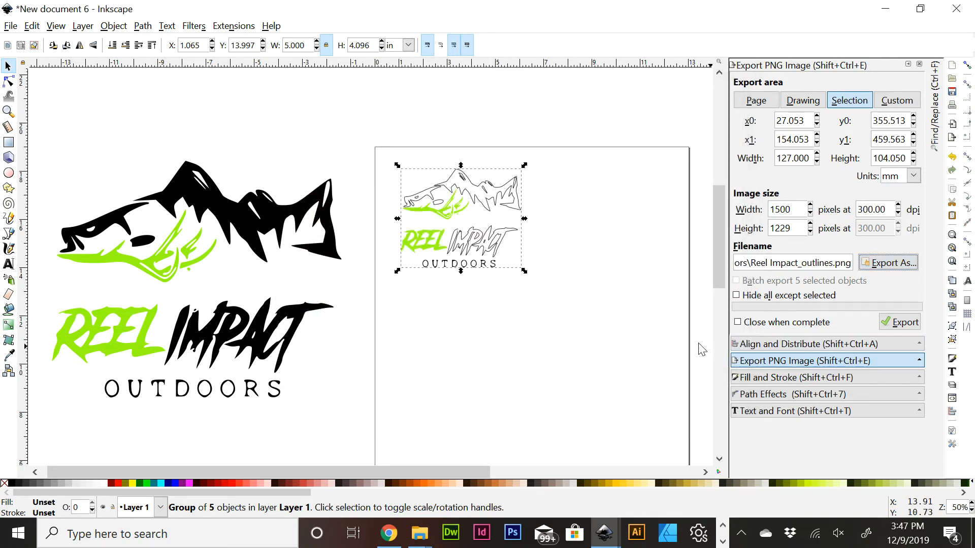
Export the large black-and-green logo to the Reel Impact Outdoors folder as "Reel Impact_full color.png"
click(232, 213)
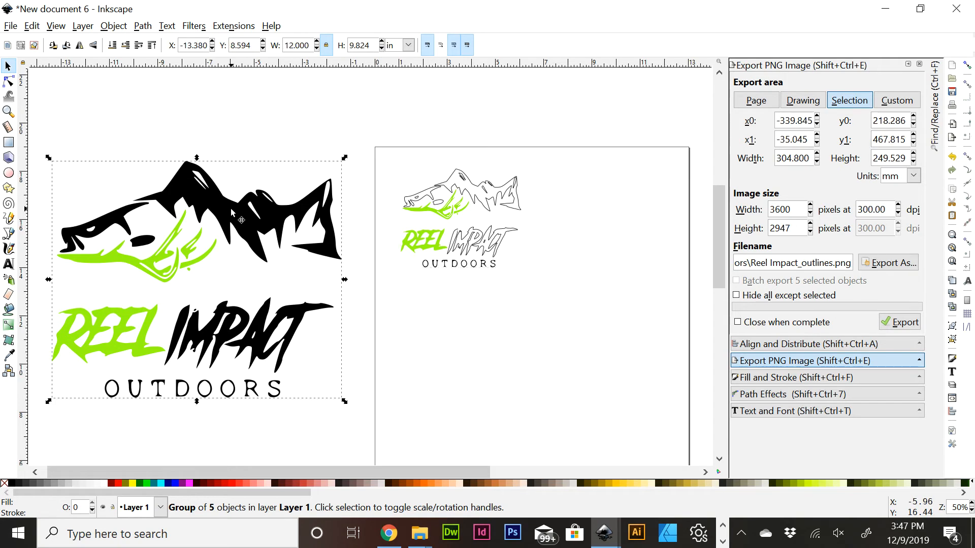
click(888, 263)
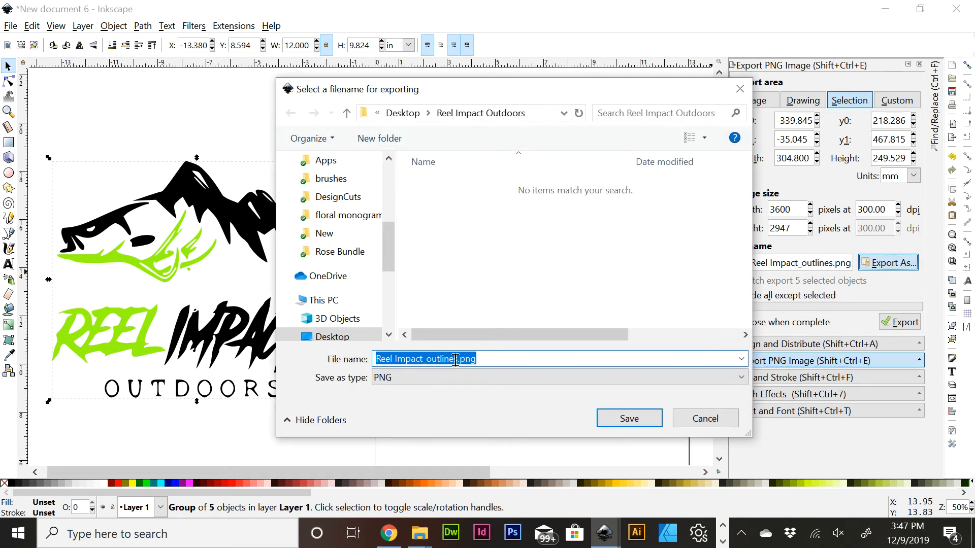
drag(458, 359, 431, 359)
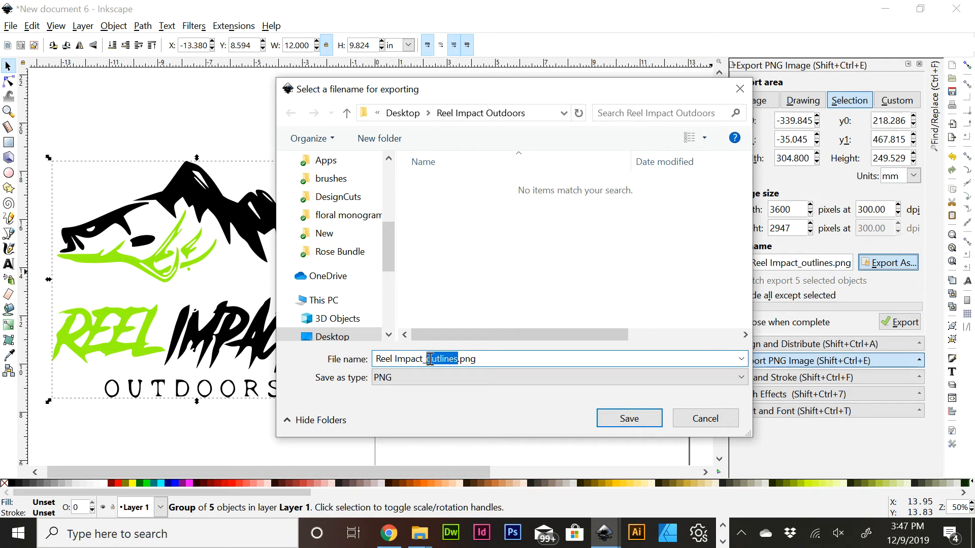
text(full co)
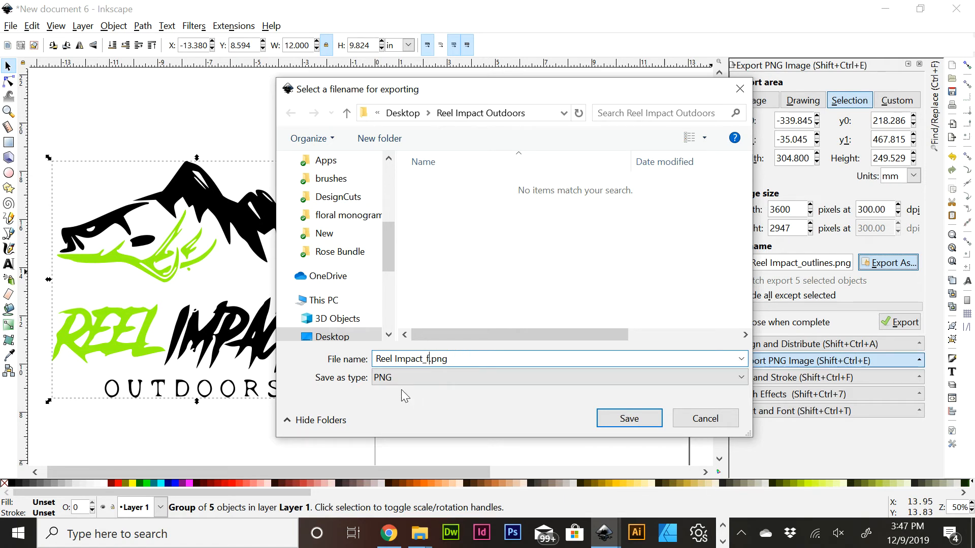
text(lor)
click(628, 418)
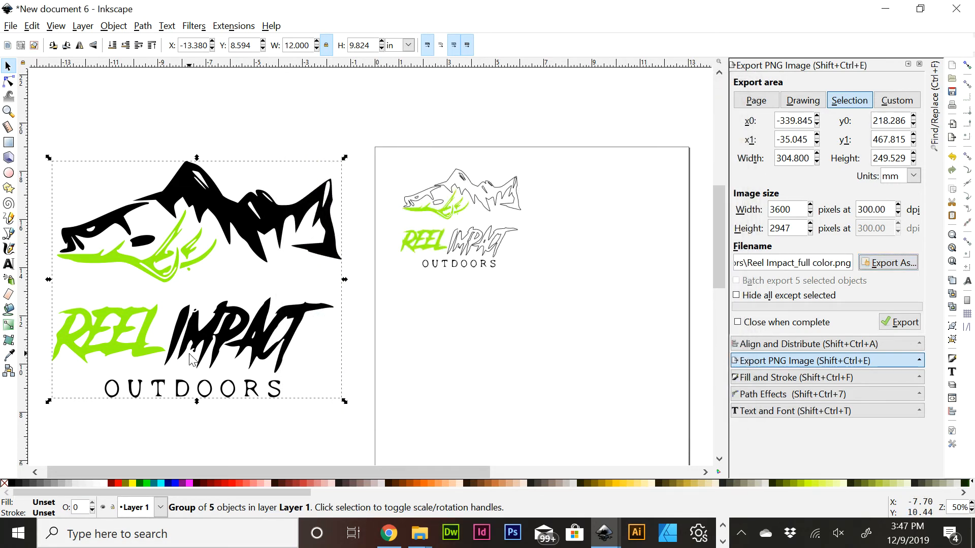
click(905, 323)
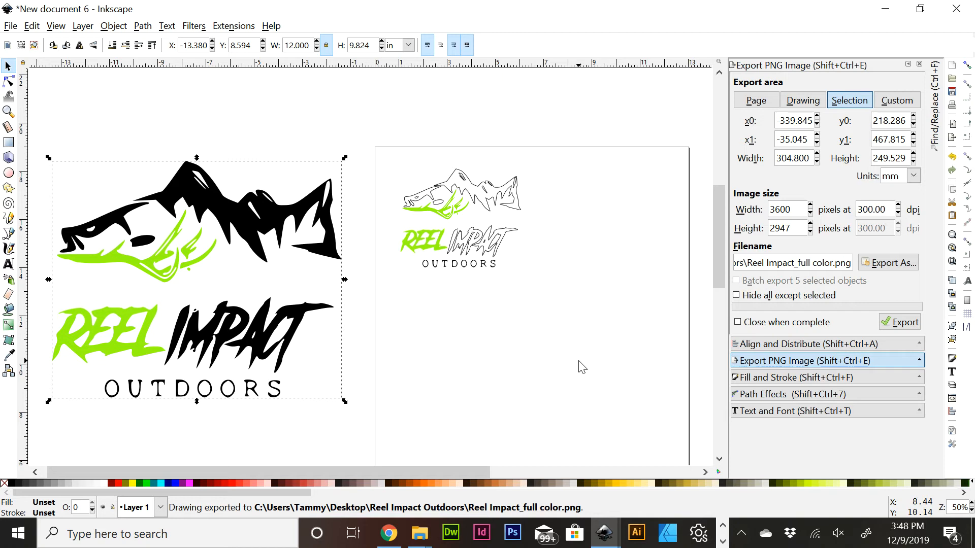
Export the outlined logo on the page to the same folder as Reel Impact_outlines.png
click(444, 218)
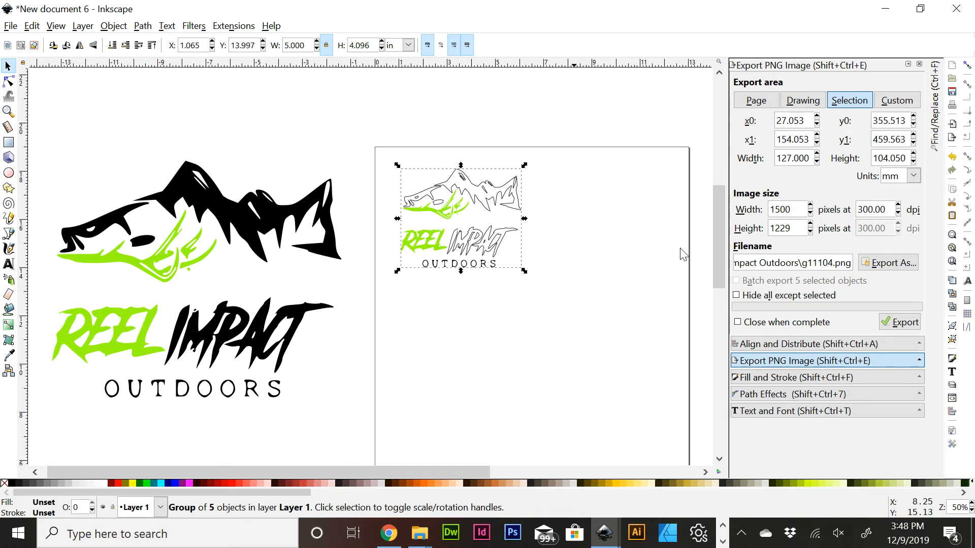
click(899, 268)
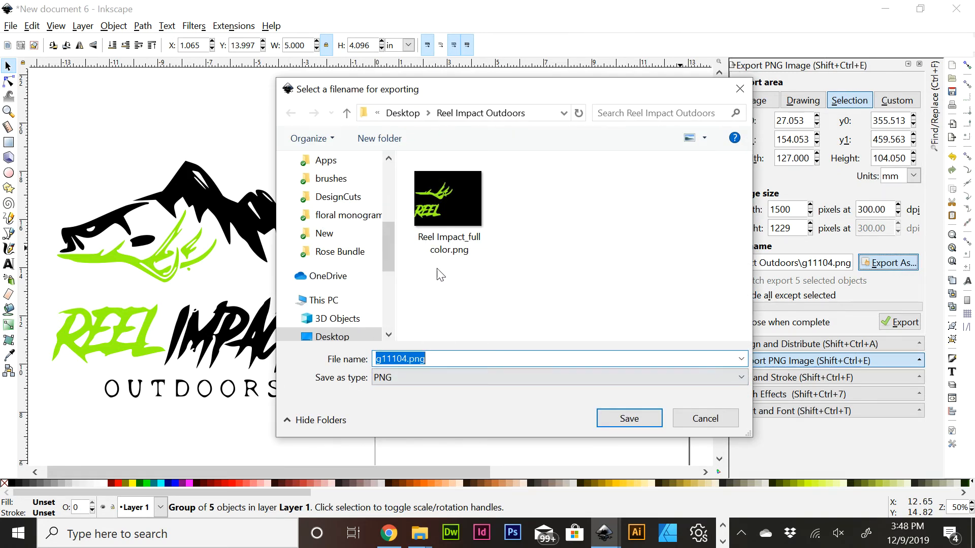
click(443, 244)
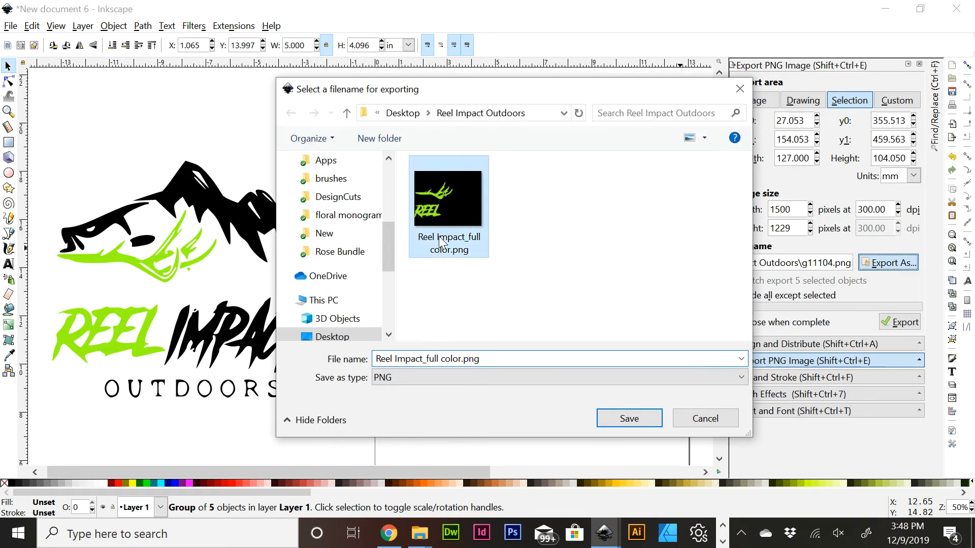
click(458, 359)
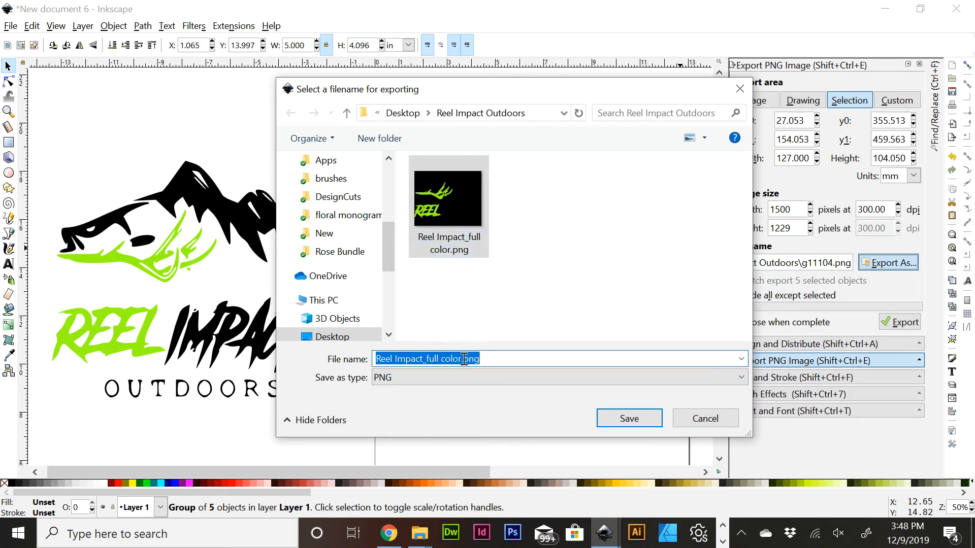
drag(462, 359, 426, 359)
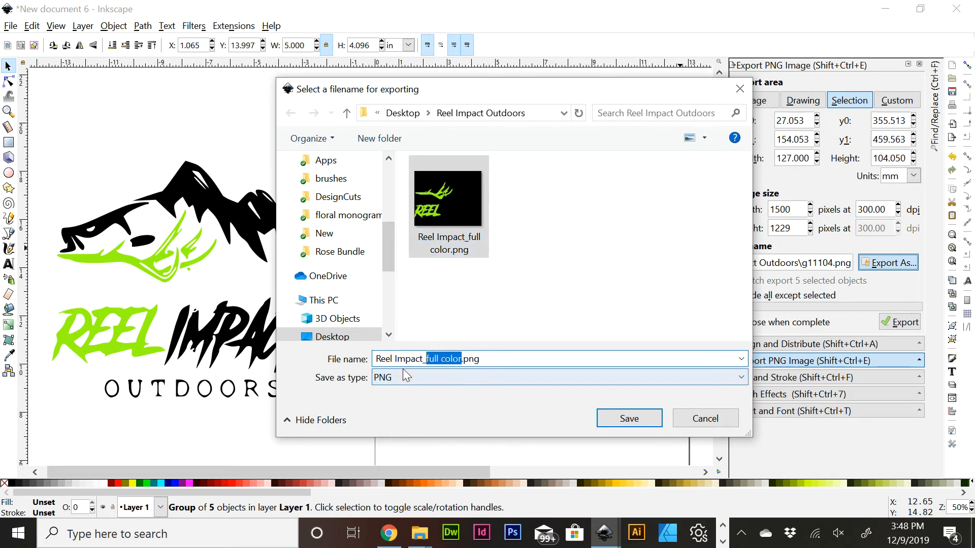
text(outlines)
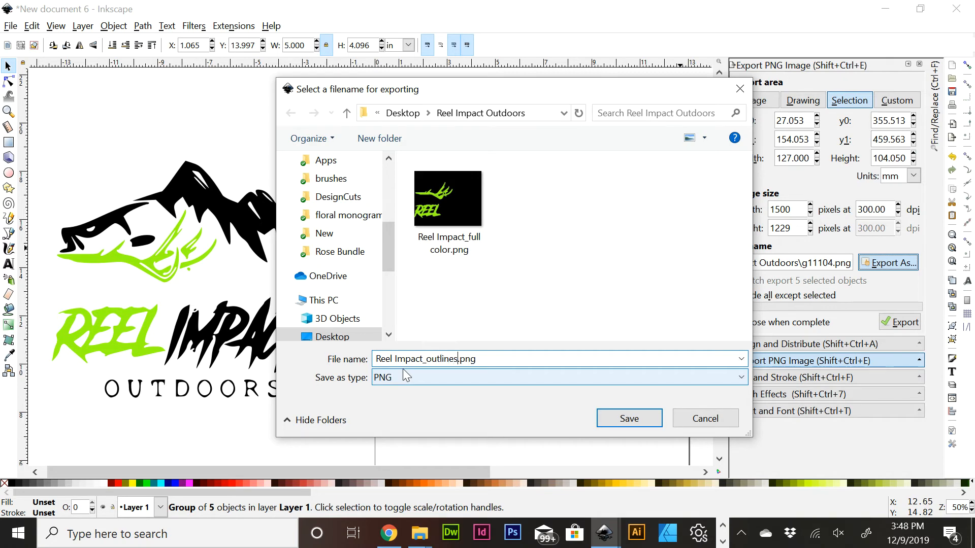
key(Return)
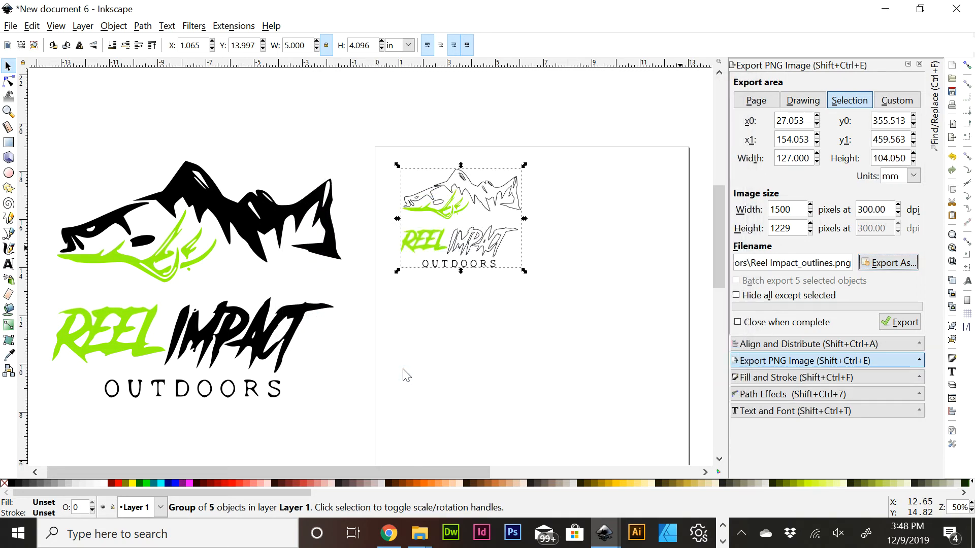
click(894, 327)
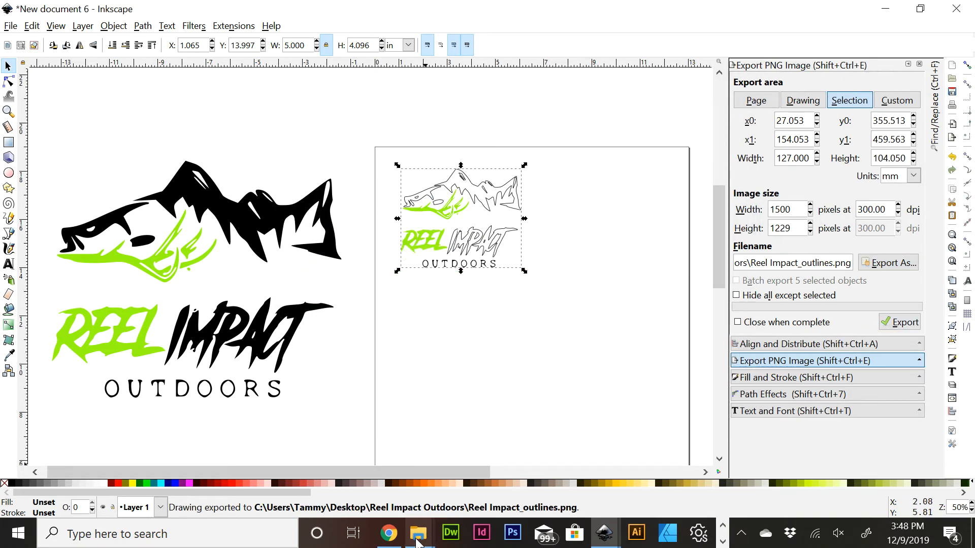
Switch to File Explorer and open the Reel Impact Outdoors folder on the Desktop
mouse_move(420, 533)
click(360, 425)
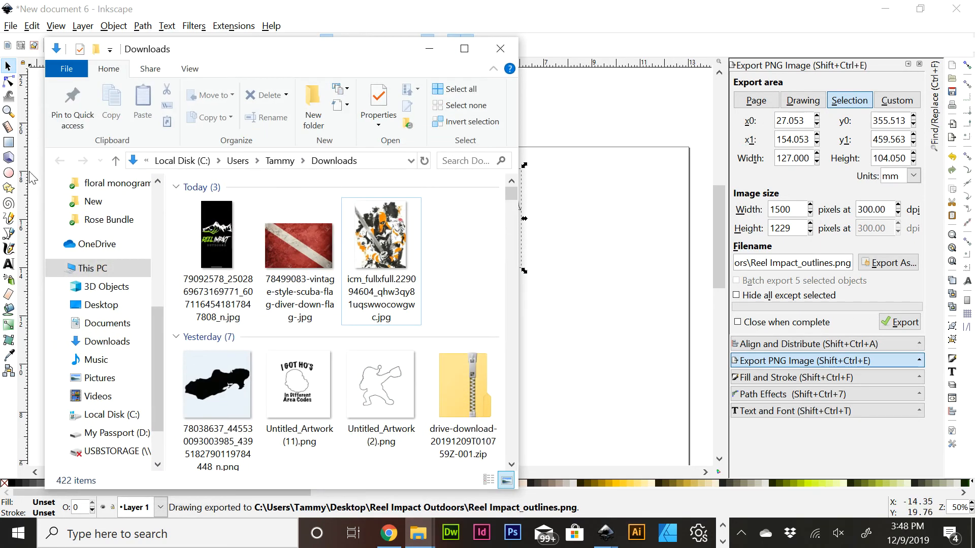
click(93, 311)
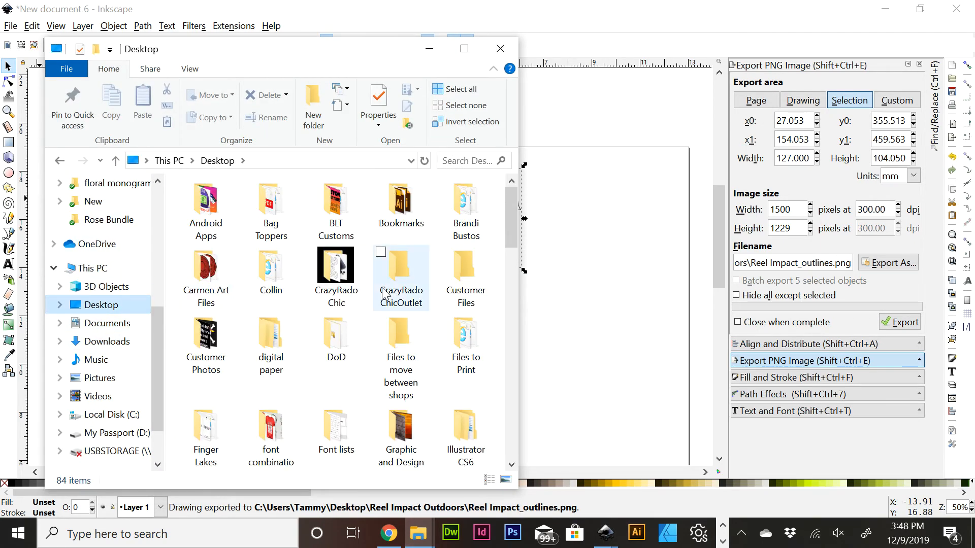
scroll(380, 330, down, 10)
scroll(386, 328, up, 10)
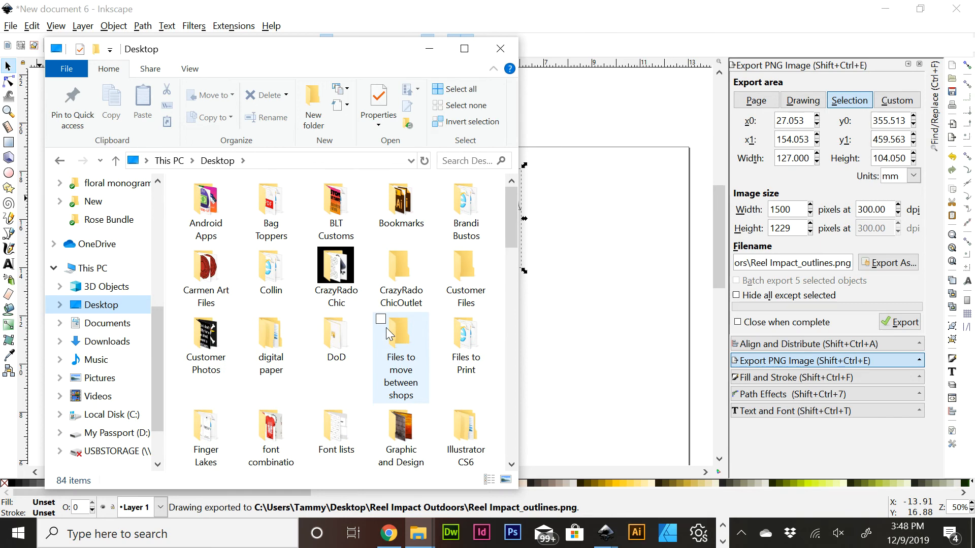
scroll(386, 328, down, 13)
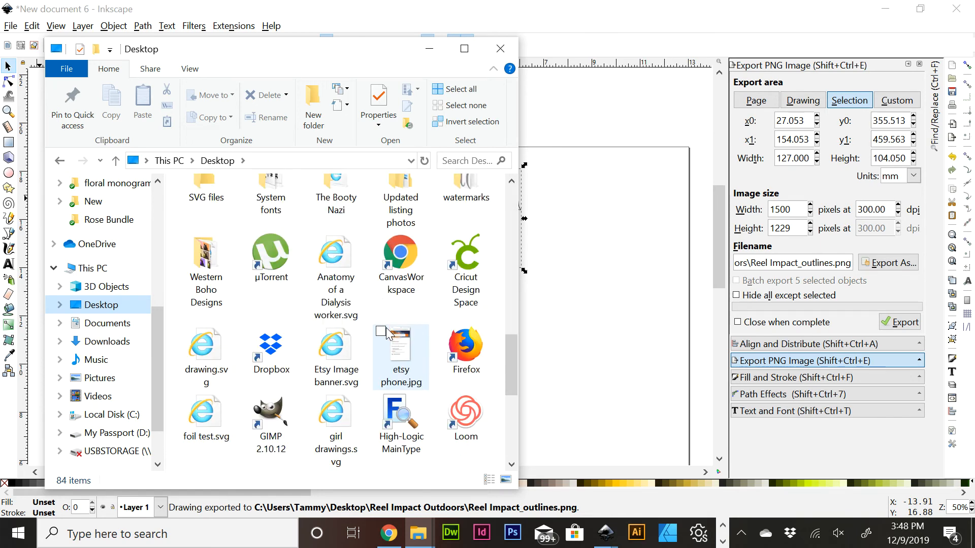
scroll(388, 334, up, 2)
scroll(387, 334, up, 3)
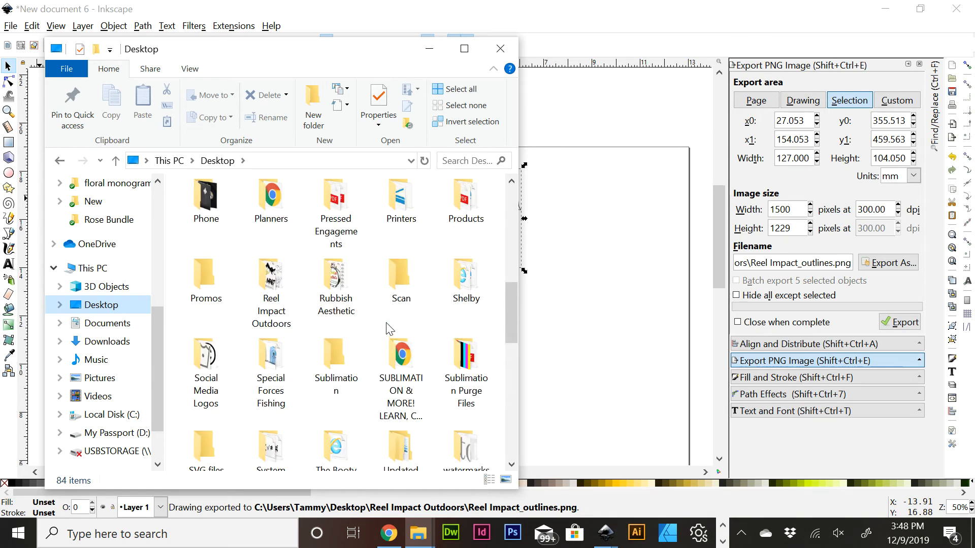
double_click(273, 298)
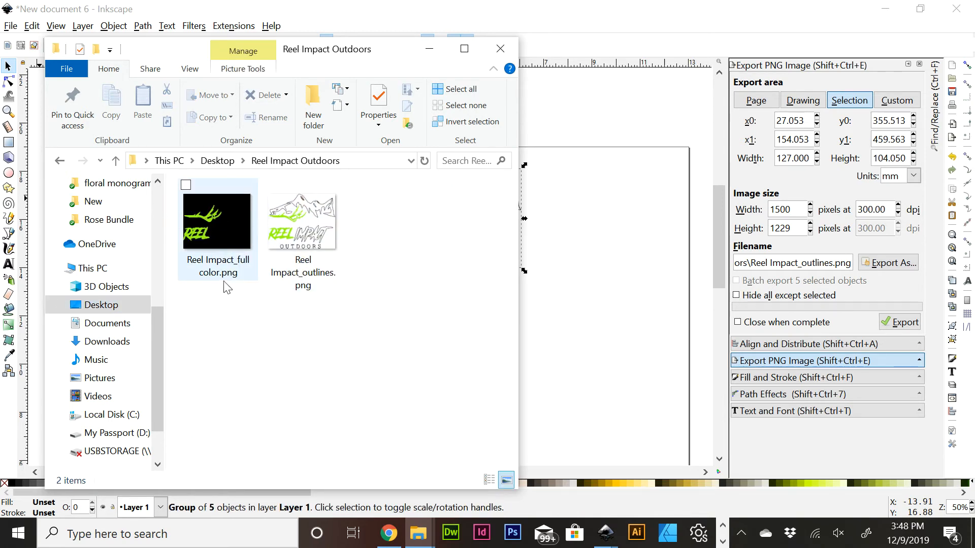
Examine the two exported PNG thumbnails and the full-color file's details, and close the folder window
mouse_move(191, 199)
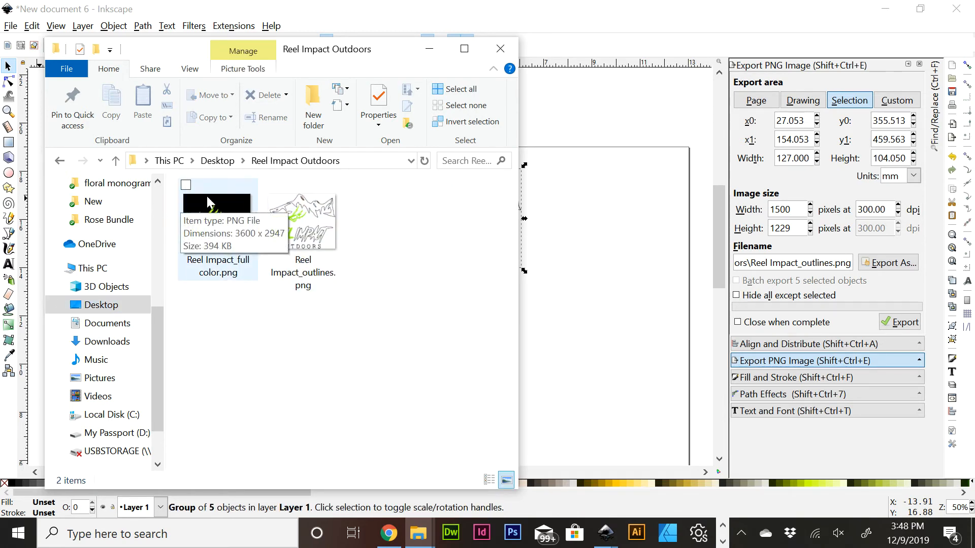
mouse_move(198, 232)
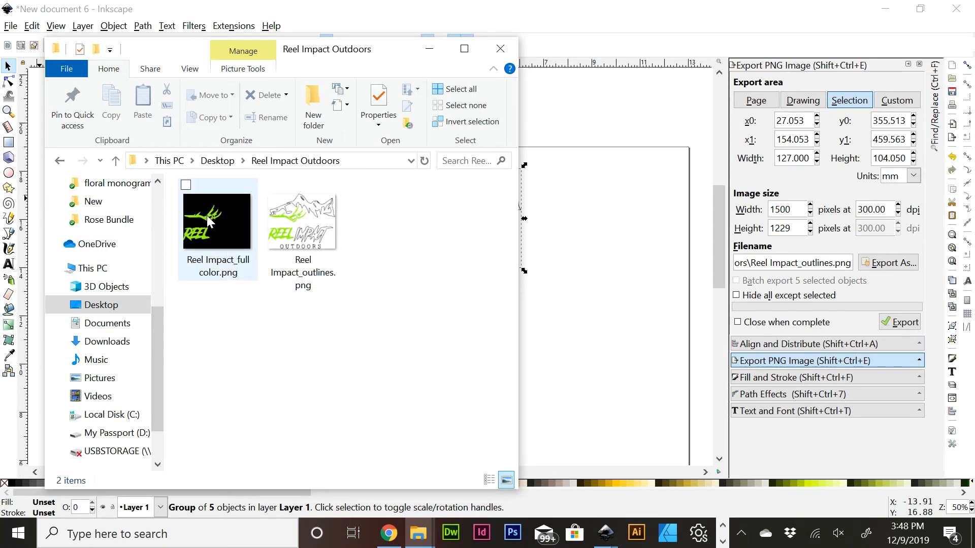
mouse_move(221, 217)
mouse_move(260, 248)
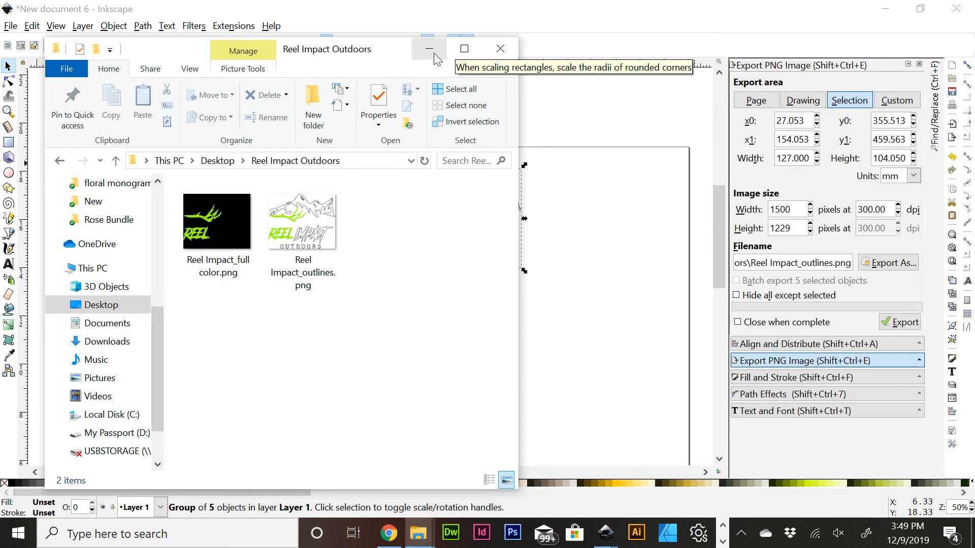
click(501, 49)
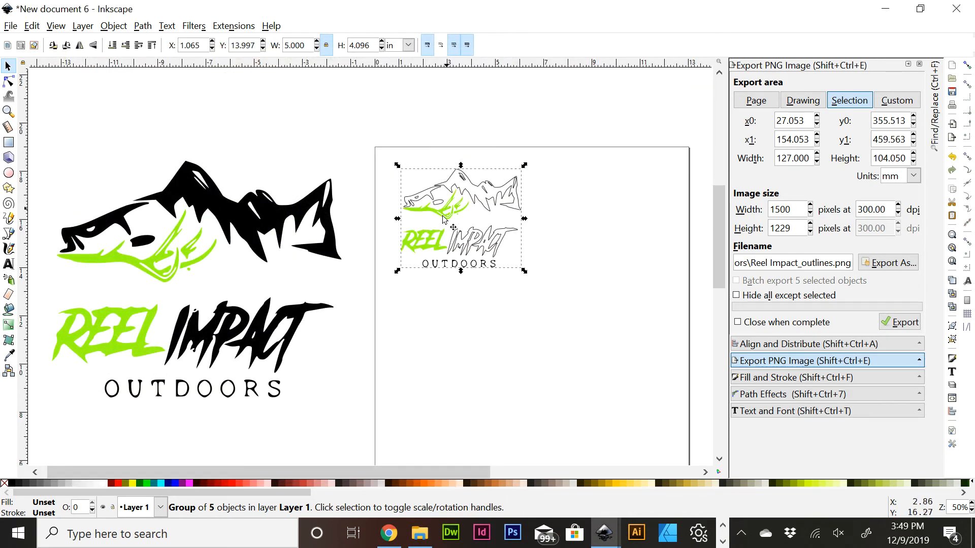
Move the large full-color logo onto the page, set its width to 5 in, and place it just below the outlined logo
drag(245, 221, 584, 357)
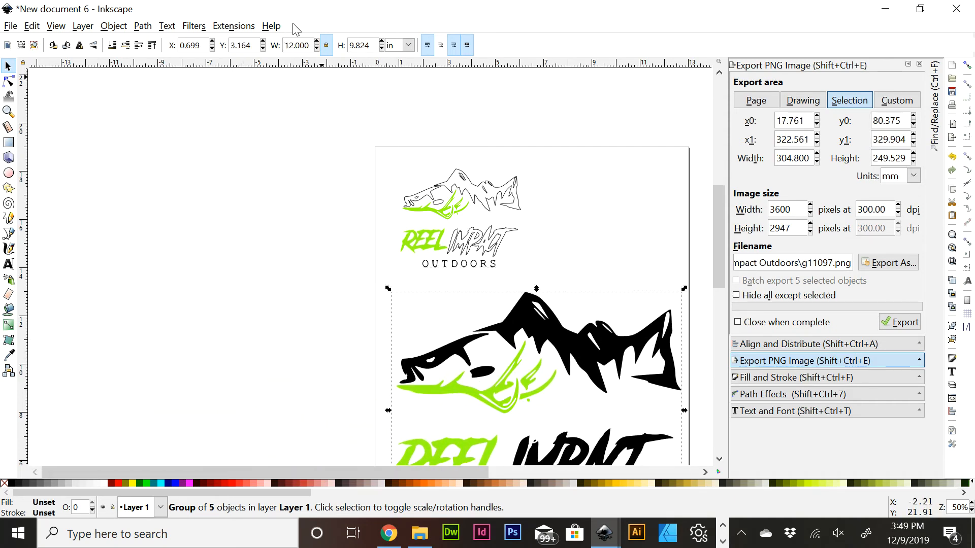
double_click(307, 45)
text(5)
key(Return)
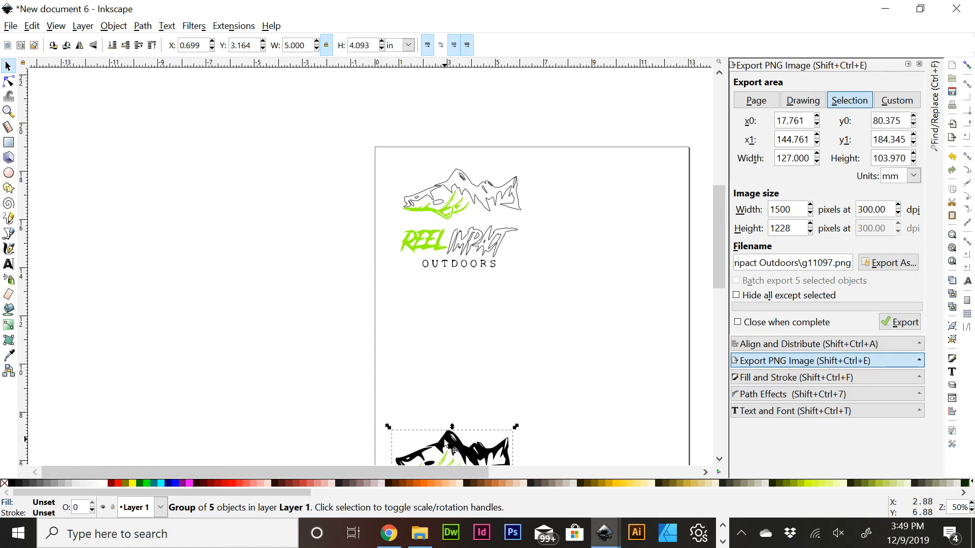
drag(445, 442, 455, 308)
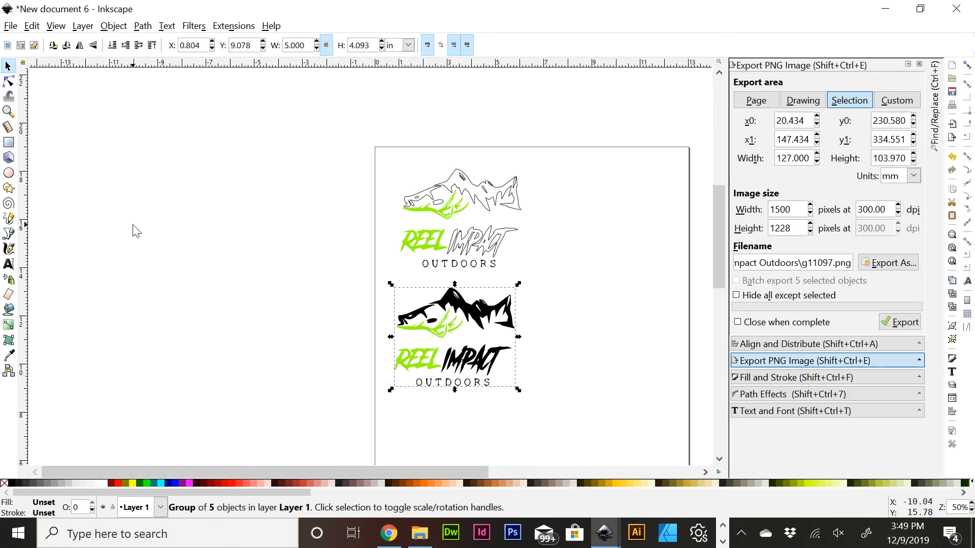
Start saving the document under a new name and choose the Desktop's Reel Impact Outdoors folder as the location
click(14, 27)
click(35, 132)
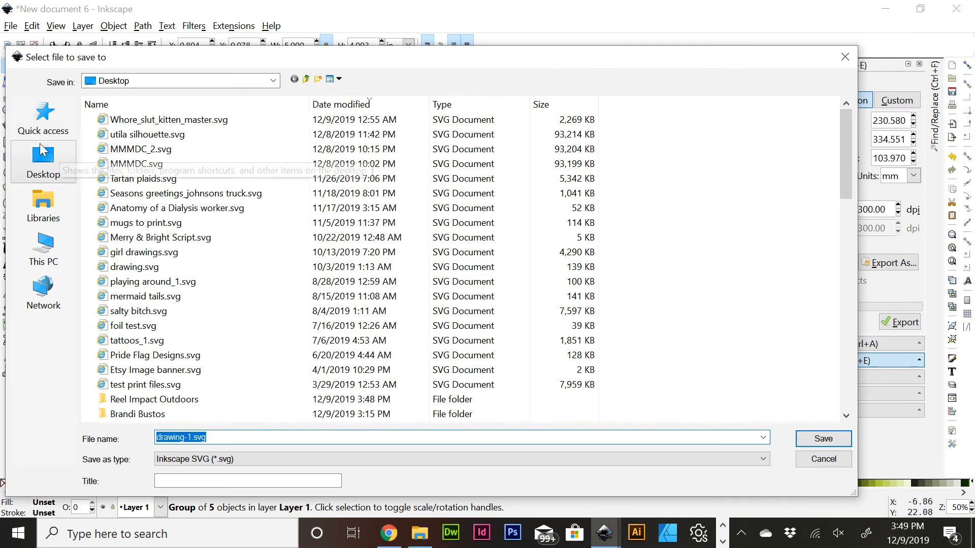
scroll(301, 224, down, 9)
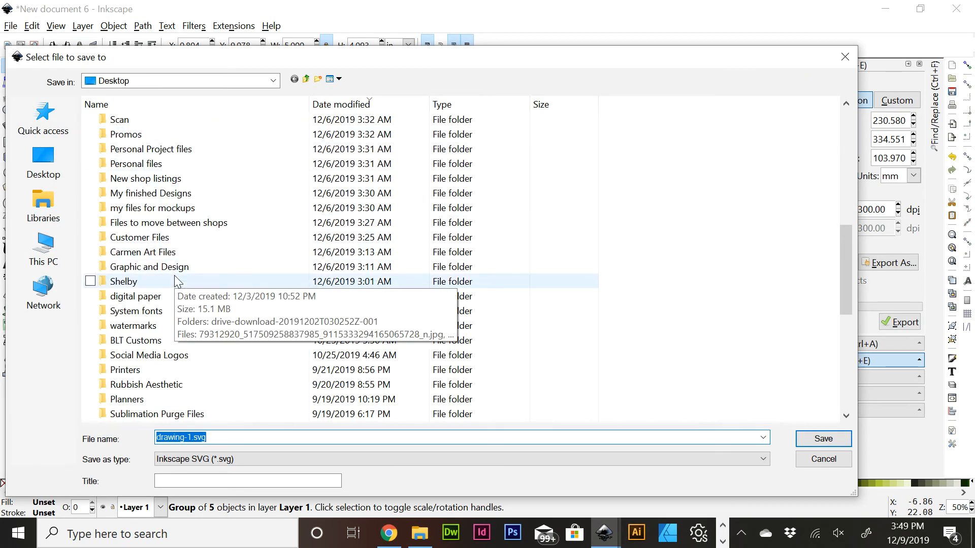
scroll(161, 175, up, 1)
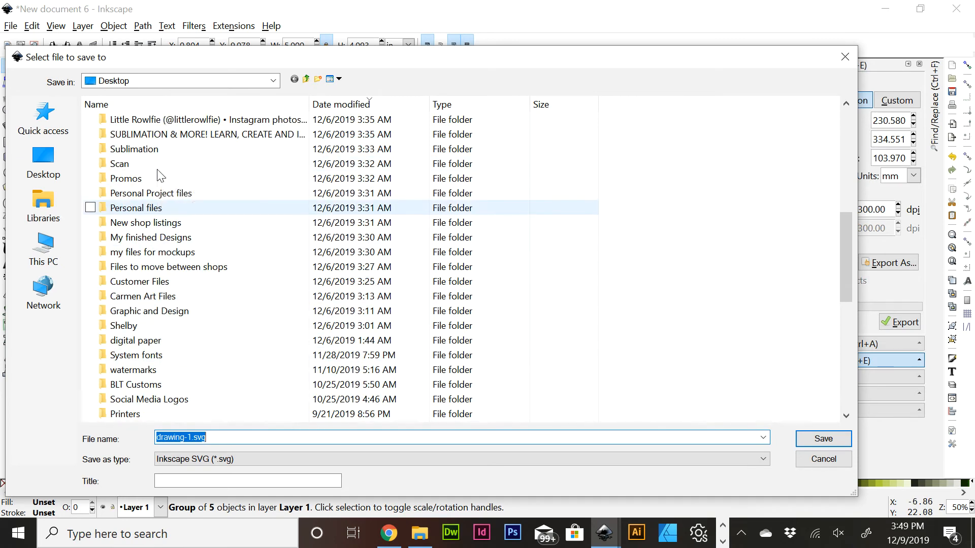
scroll(160, 175, up, 2)
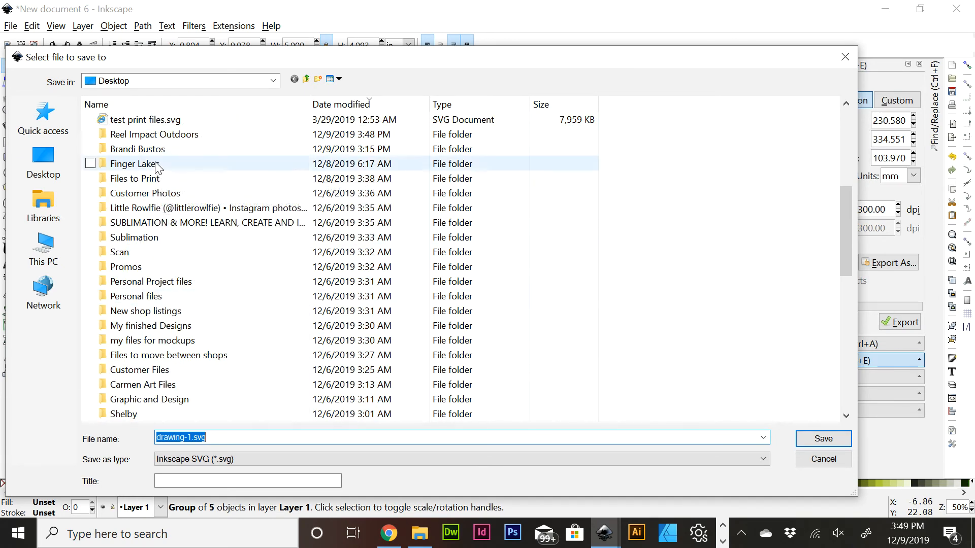
double_click(153, 135)
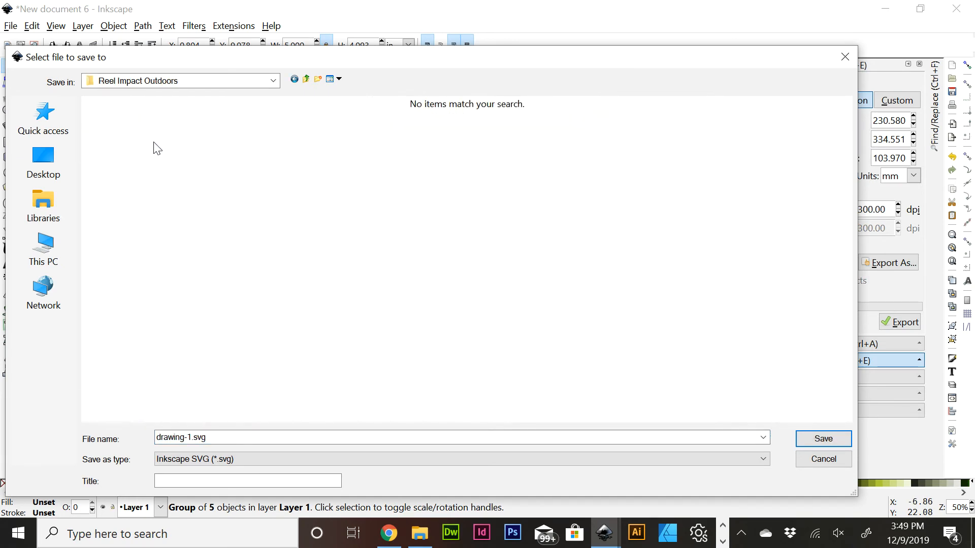
Save the document with both logos as "Reel Impact_original vector.svg" in Plain SVG format
click(234, 440)
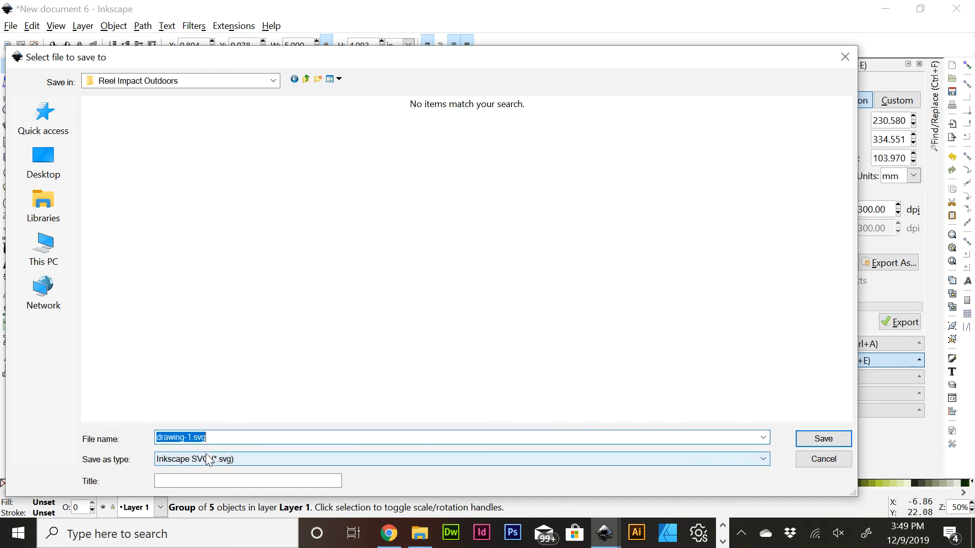
text(Reel Impact_)
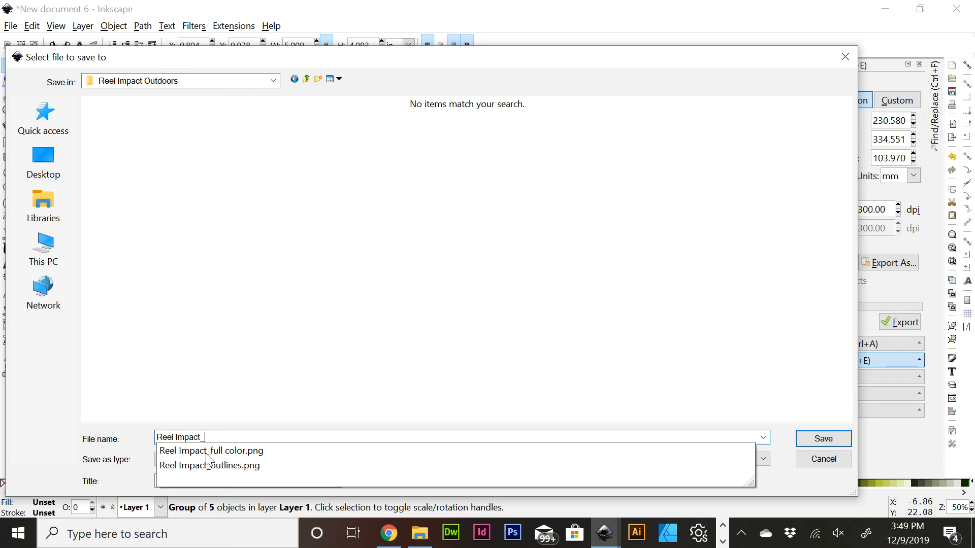
text(original vector)
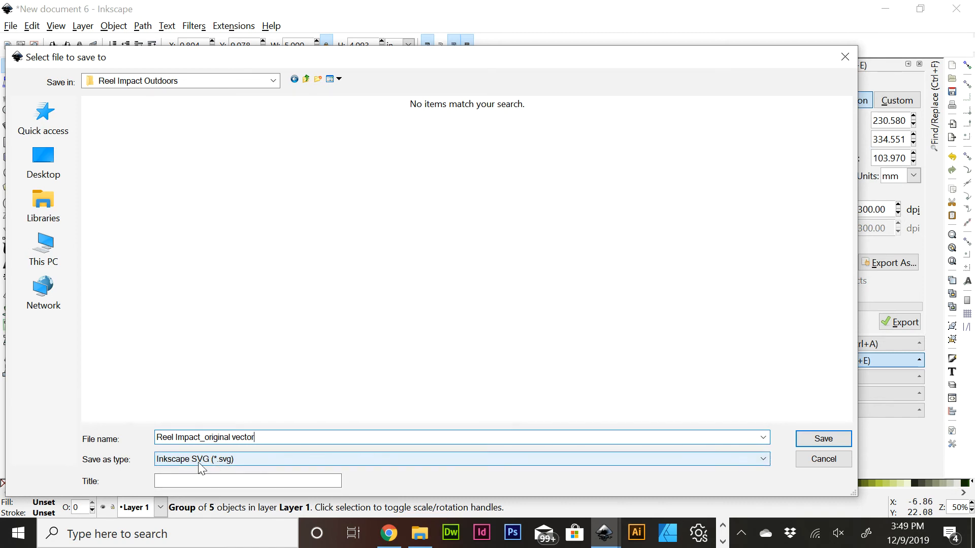
click(638, 459)
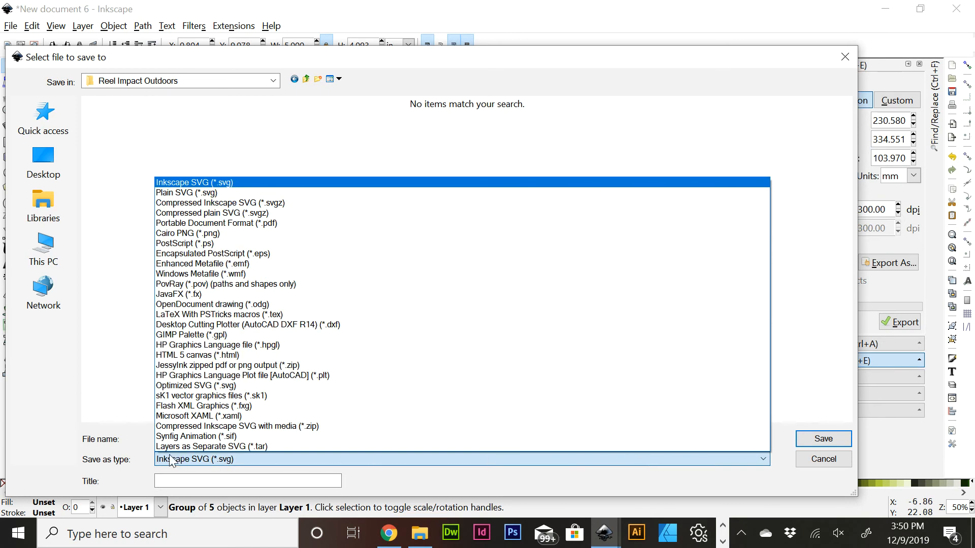
click(209, 193)
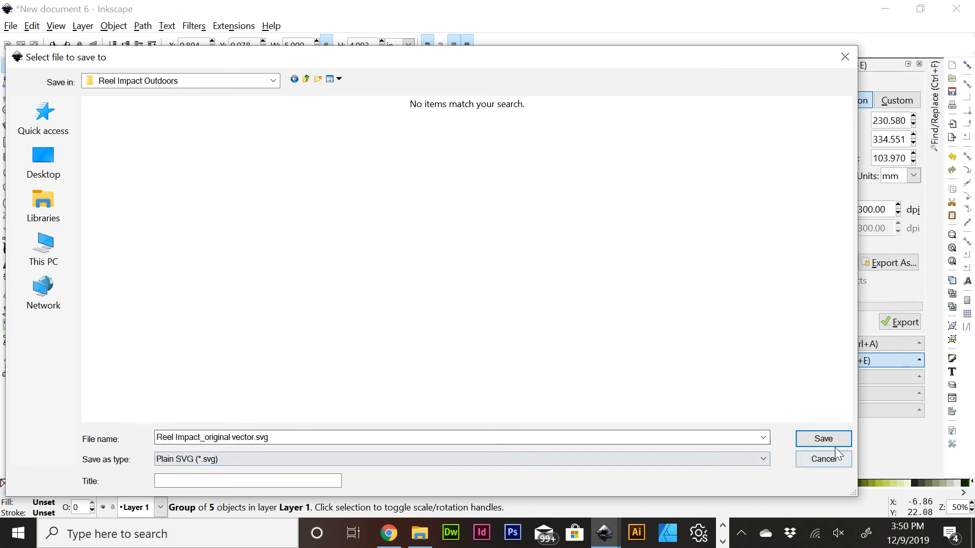
click(821, 443)
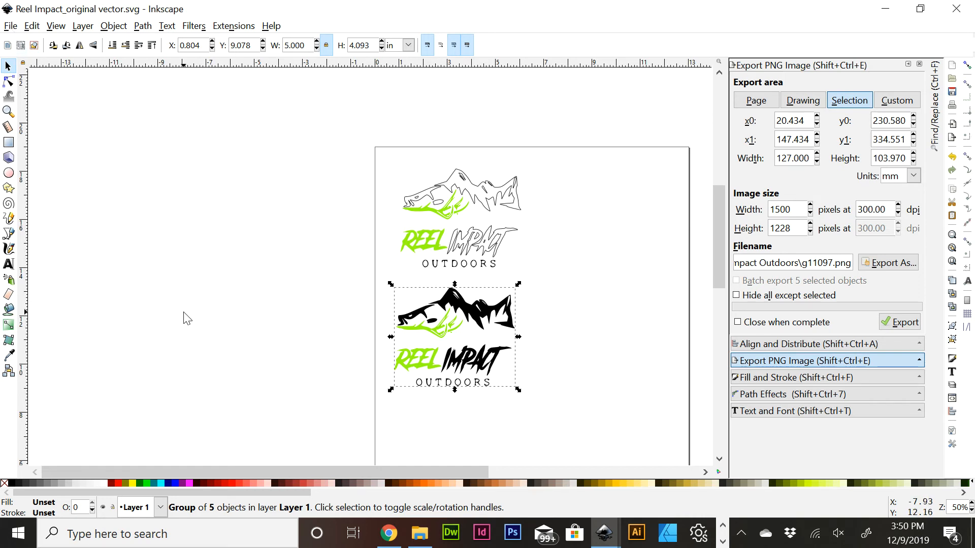
Delete the full-color logo and save the outlined logo as a new file named "Reel Impact_original vector_outline only.svg"
key(Delete)
click(11, 26)
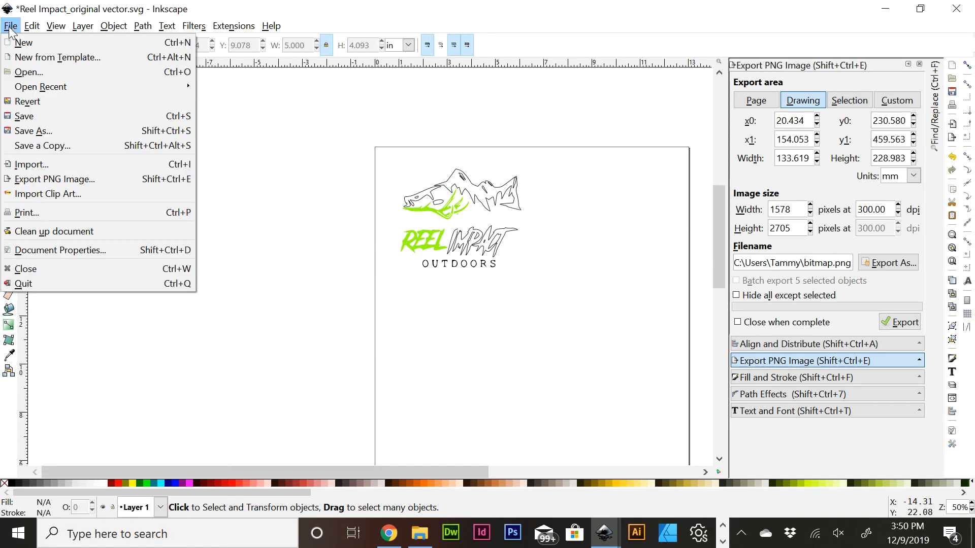
click(51, 131)
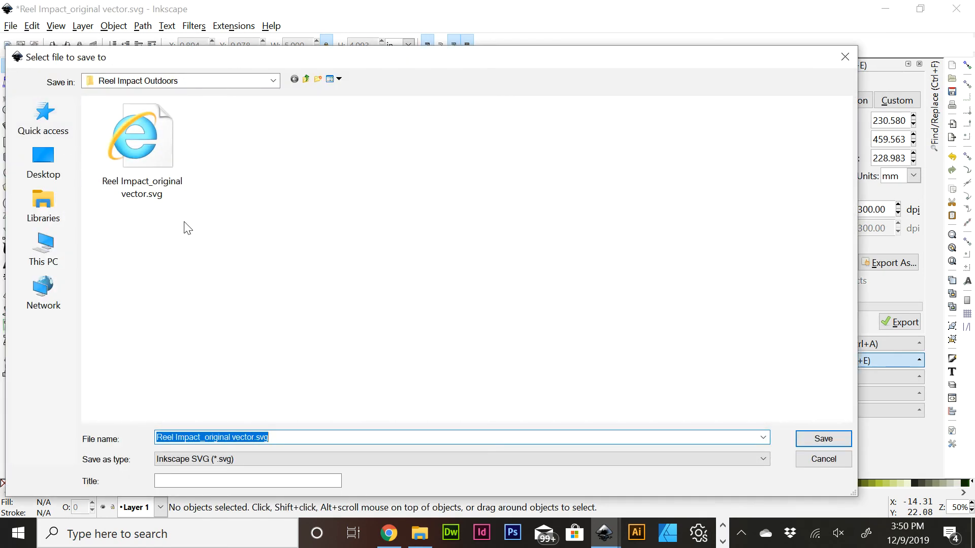
click(256, 437)
text(_)
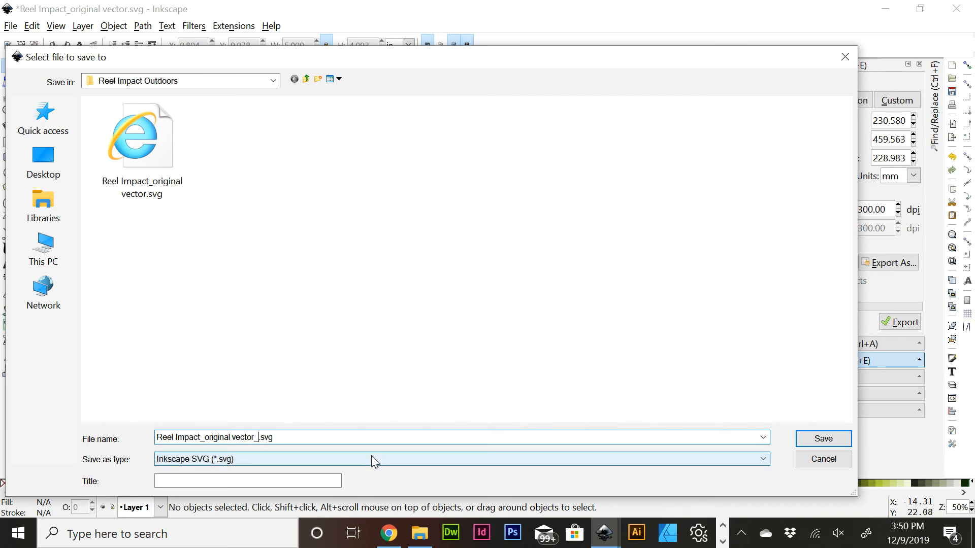
text(outline only)
key(Return)
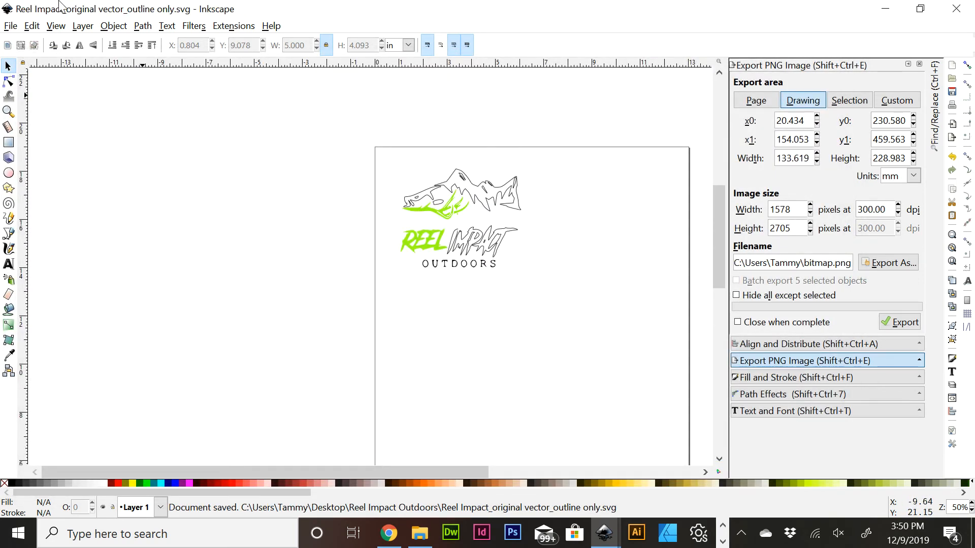
Undo the deletion of the full-color logo
click(34, 26)
click(38, 49)
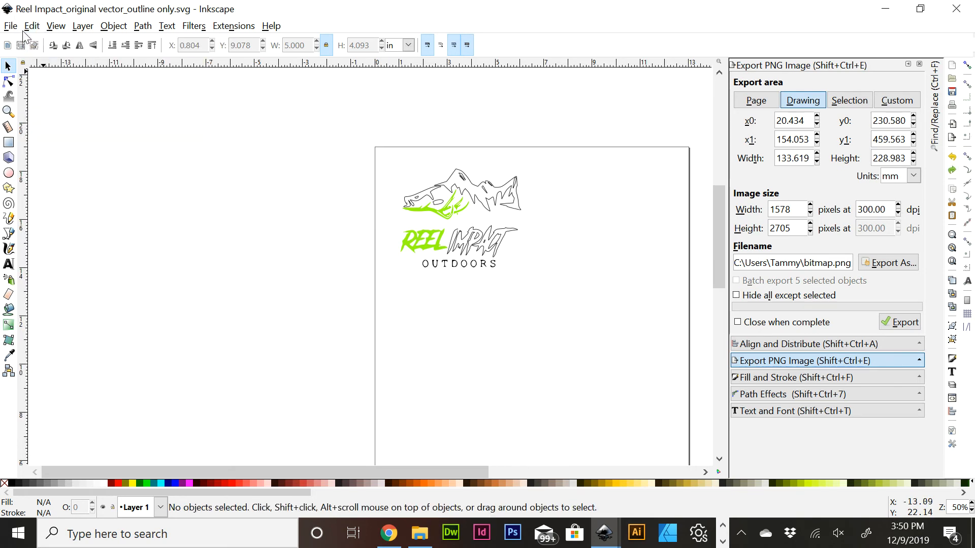
click(31, 26)
click(36, 42)
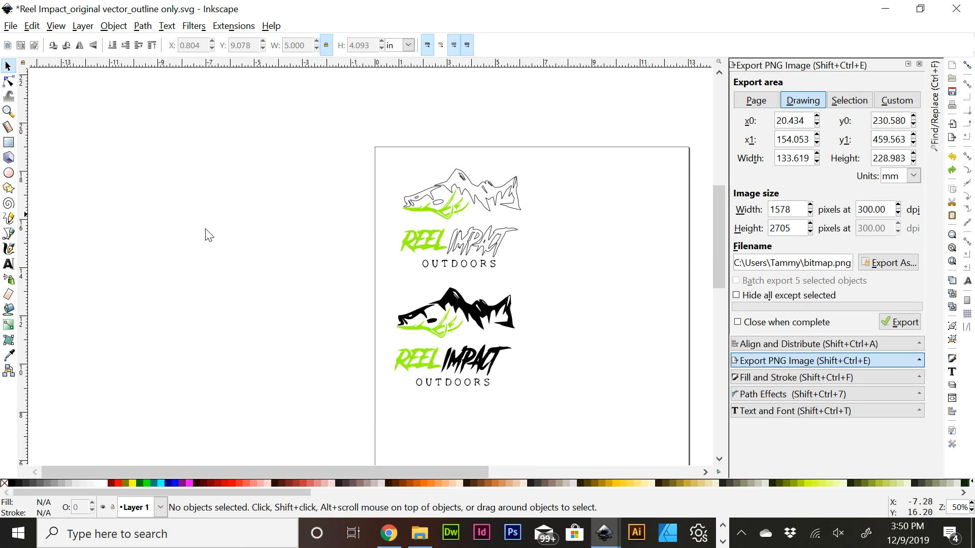
Delete the outlined logo and move the full-color logo up into its place near the page's upper edge
click(432, 216)
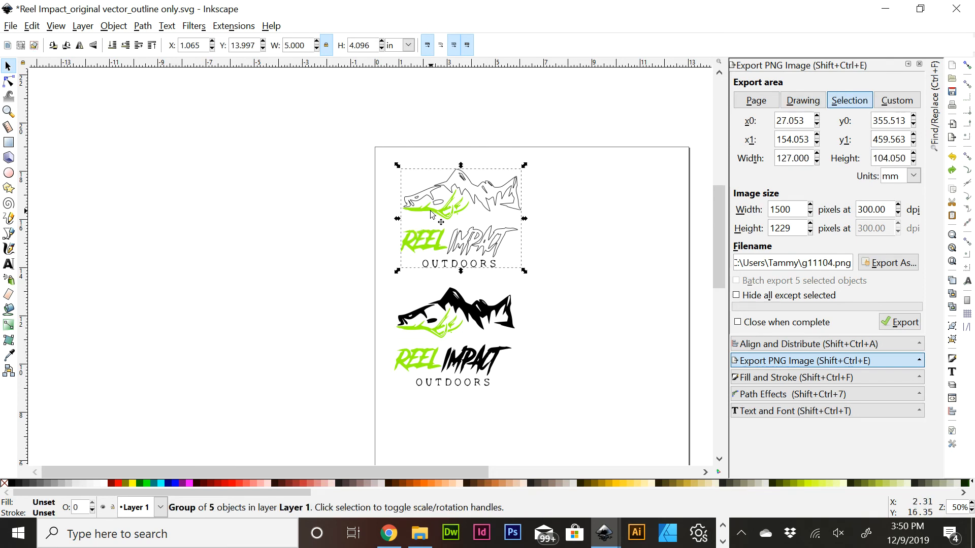
key(Delete)
drag(460, 314, 456, 189)
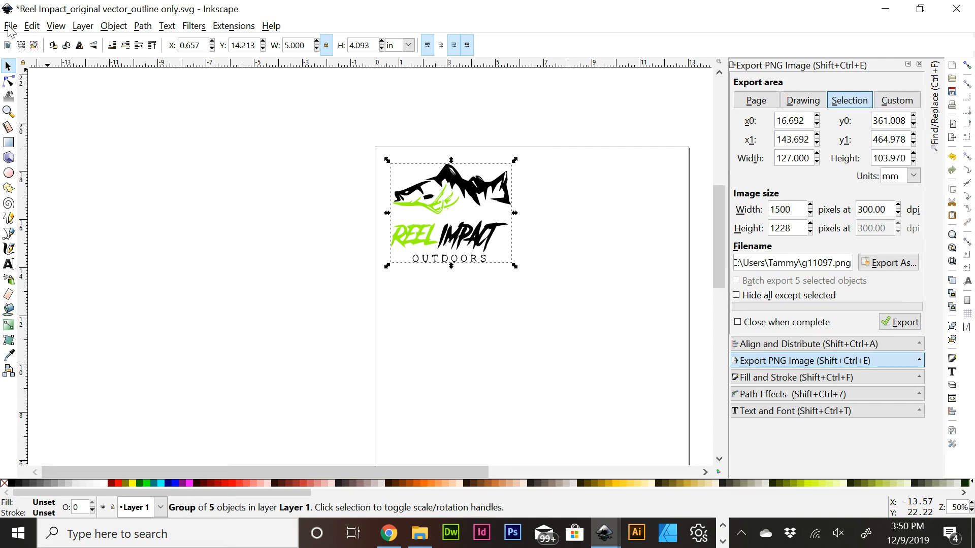
Save the full-color logo as a new file named "Reel Impact_original vector_full color.svg" in the same folder
click(10, 25)
click(41, 139)
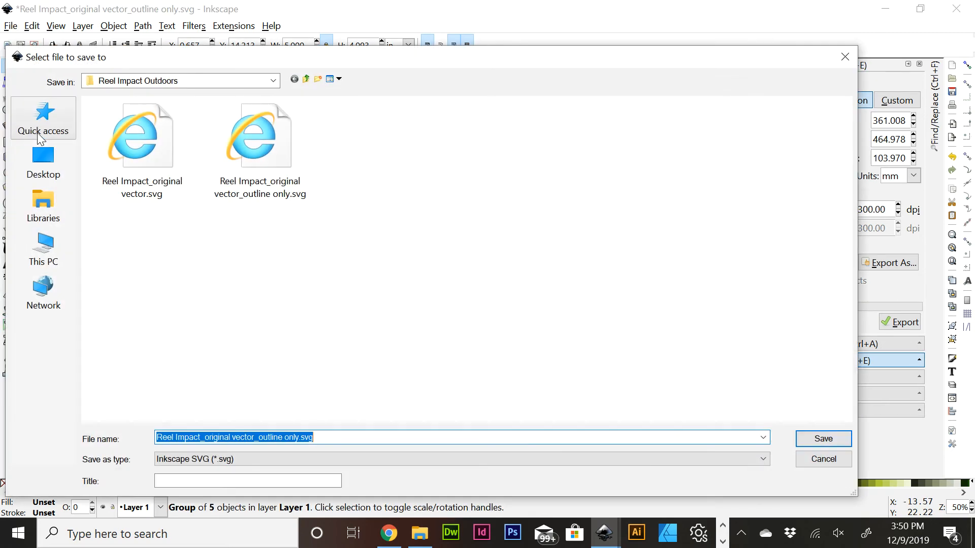
click(298, 437)
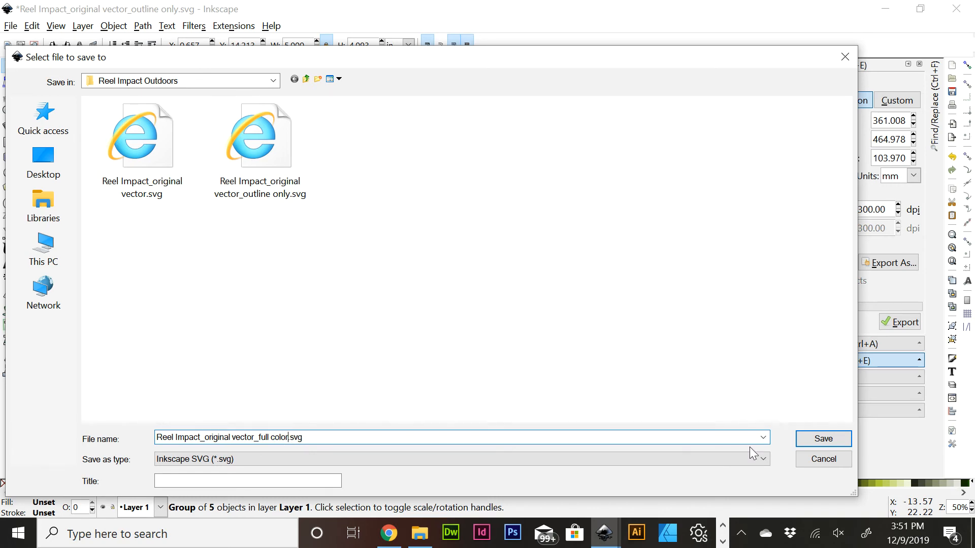
click(799, 439)
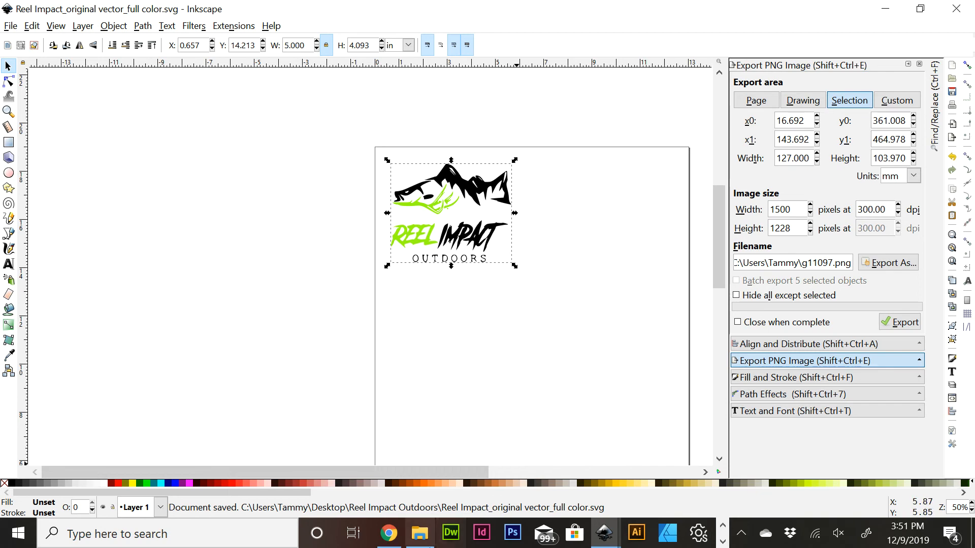
Switch to File Explorer and review the logo files in the Reel Impact Outdoors folder
click(420, 534)
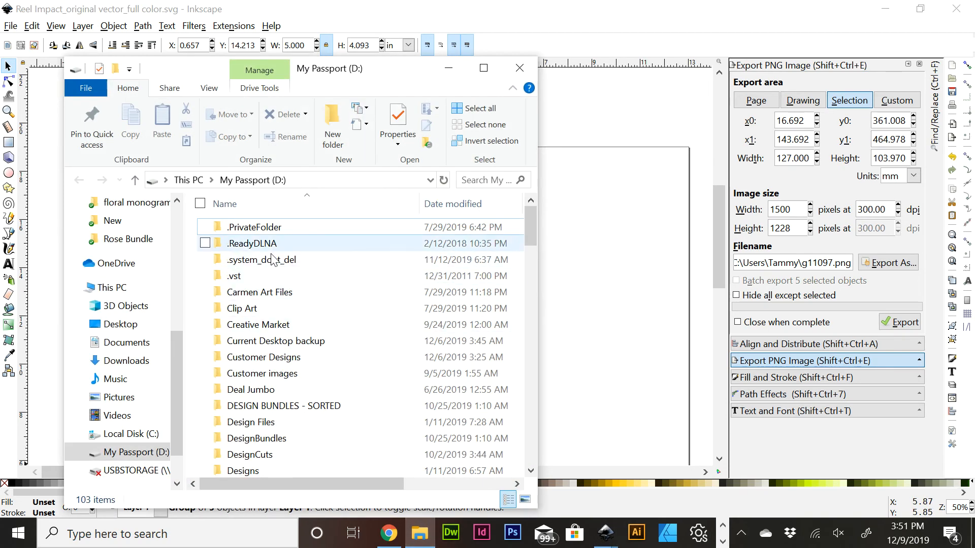
scroll(137, 244, up, 2)
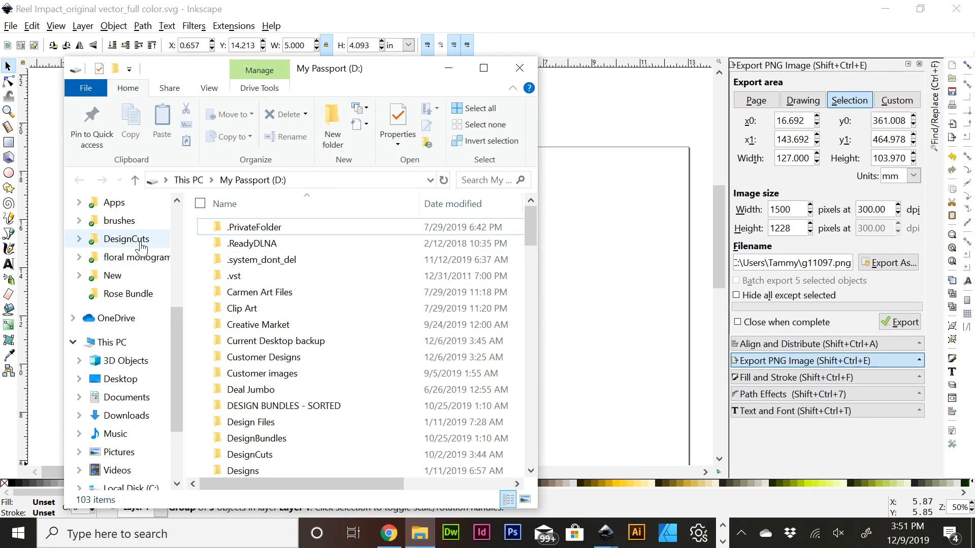
scroll(141, 248, up, 4)
click(136, 275)
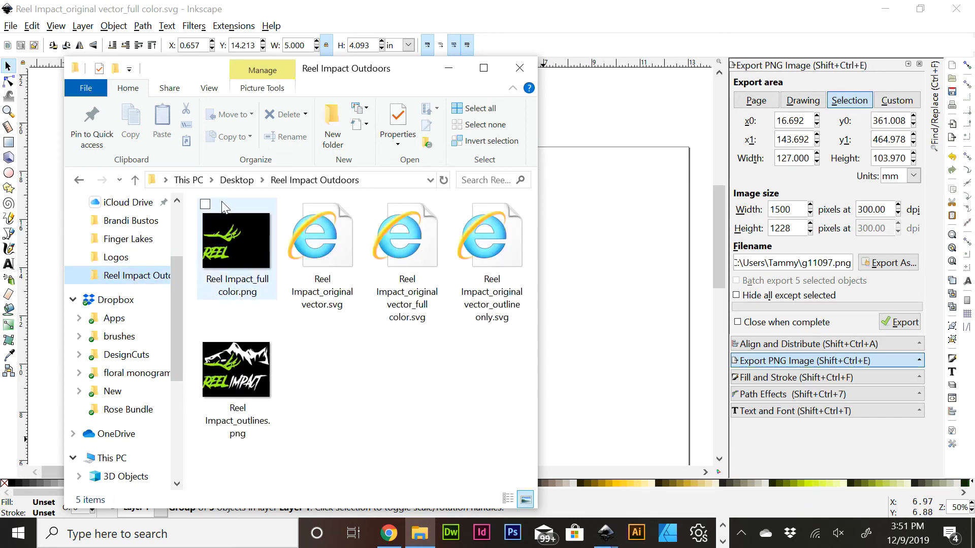
mouse_move(235, 249)
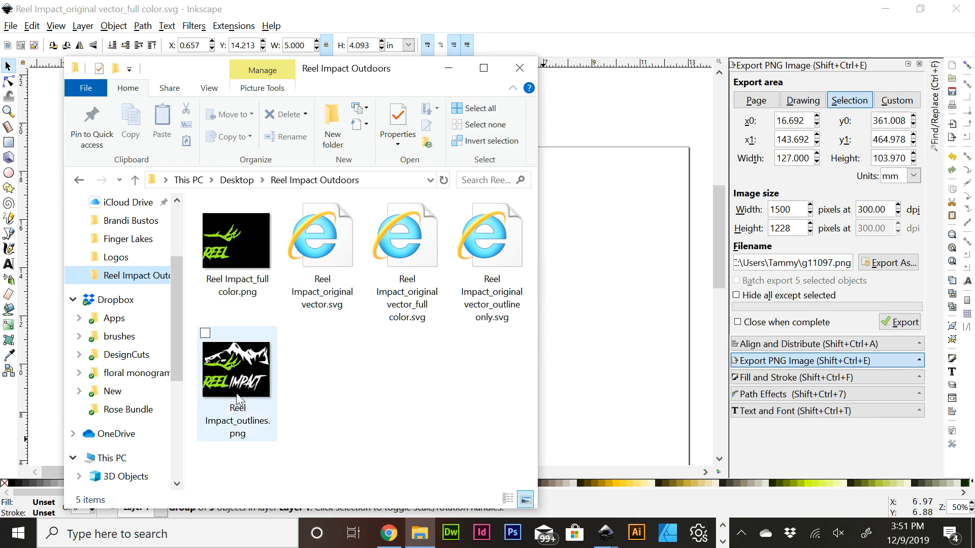
mouse_move(221, 381)
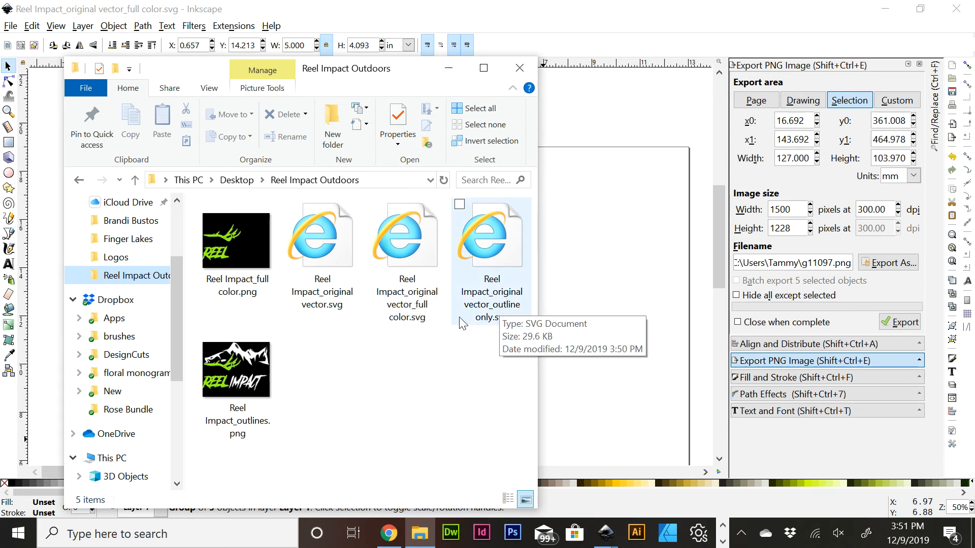
Return to Inkscape and look through the file formats offered for saving the full-color logo, without saving
click(572, 118)
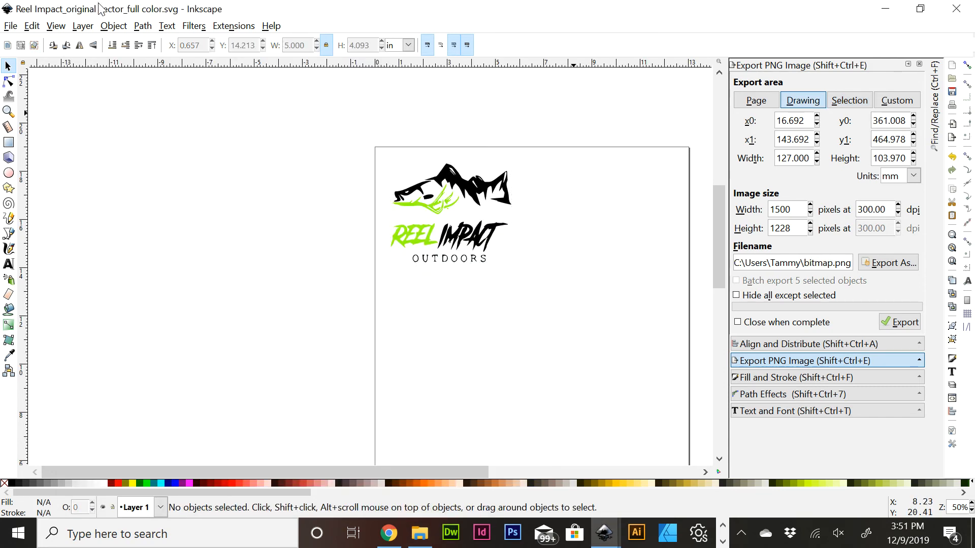
click(11, 25)
click(41, 130)
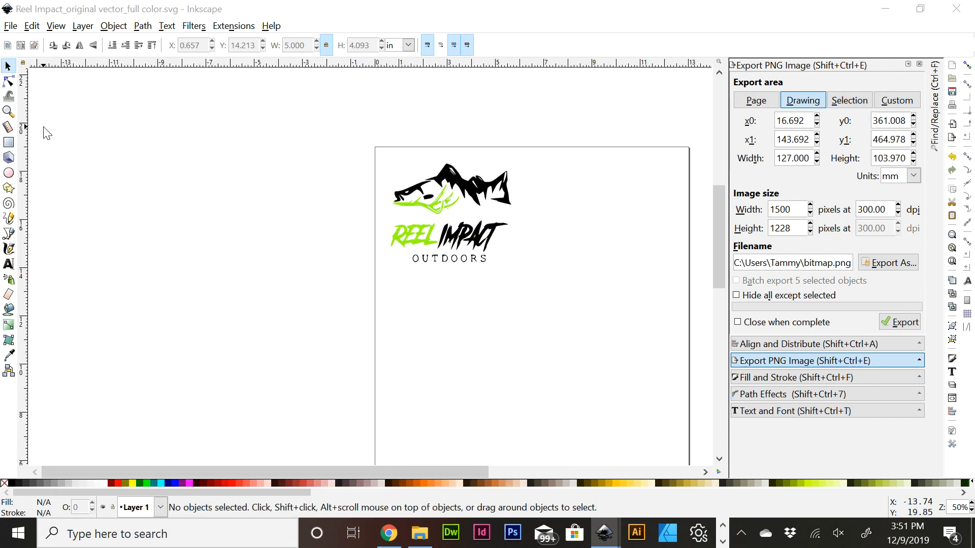
click(265, 459)
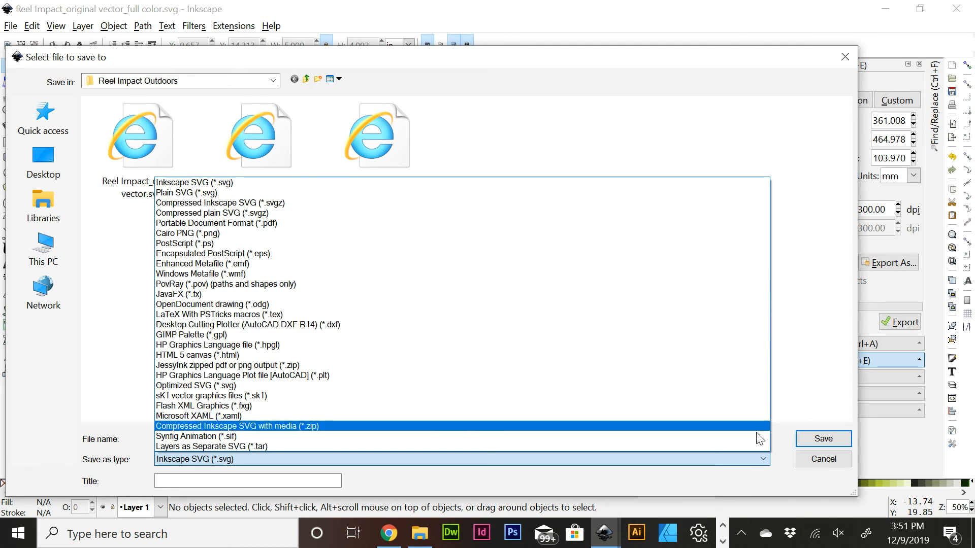
click(820, 462)
click(820, 462)
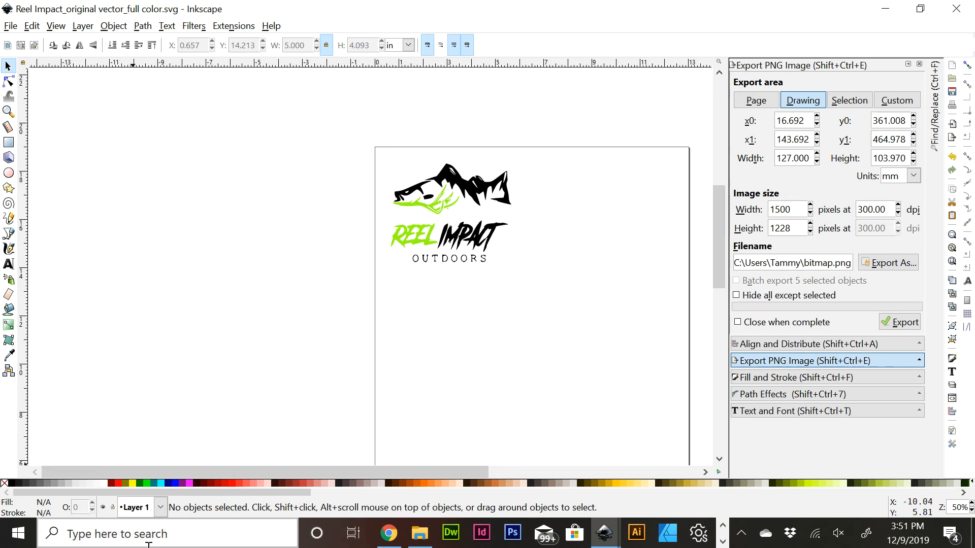
Search Windows for Notepad and launch it
click(198, 538)
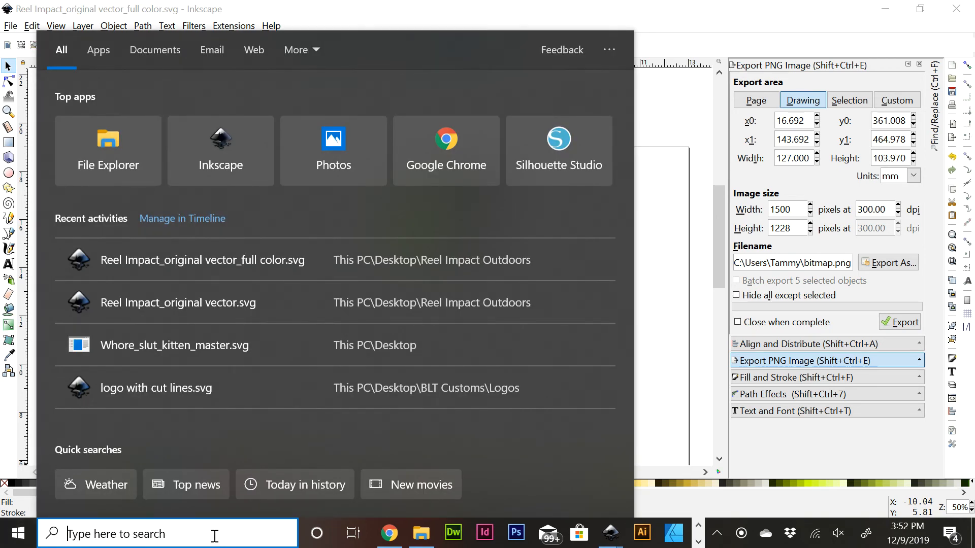
text(not)
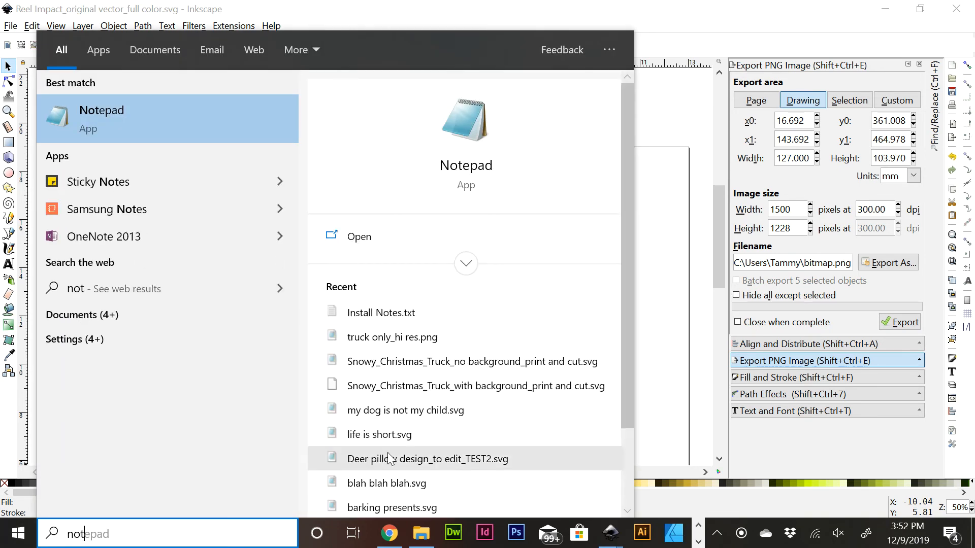
click(91, 113)
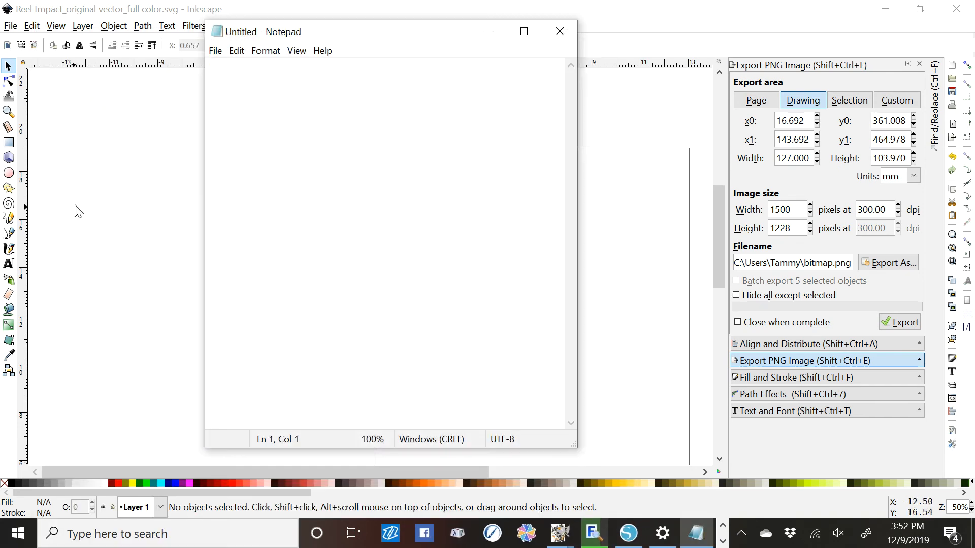
Start opening a file in Notepad with all file types listed instead of only text documents
click(216, 50)
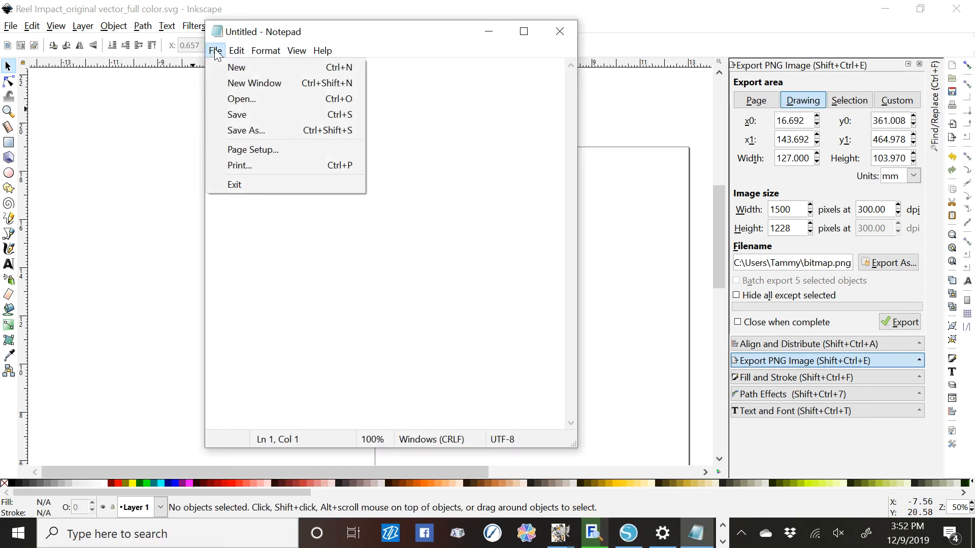
click(233, 102)
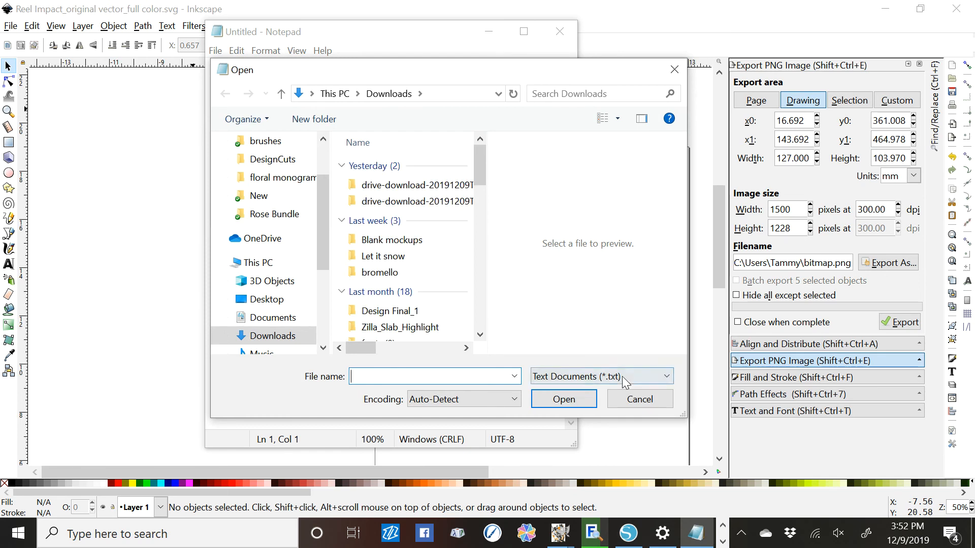
click(622, 377)
click(620, 403)
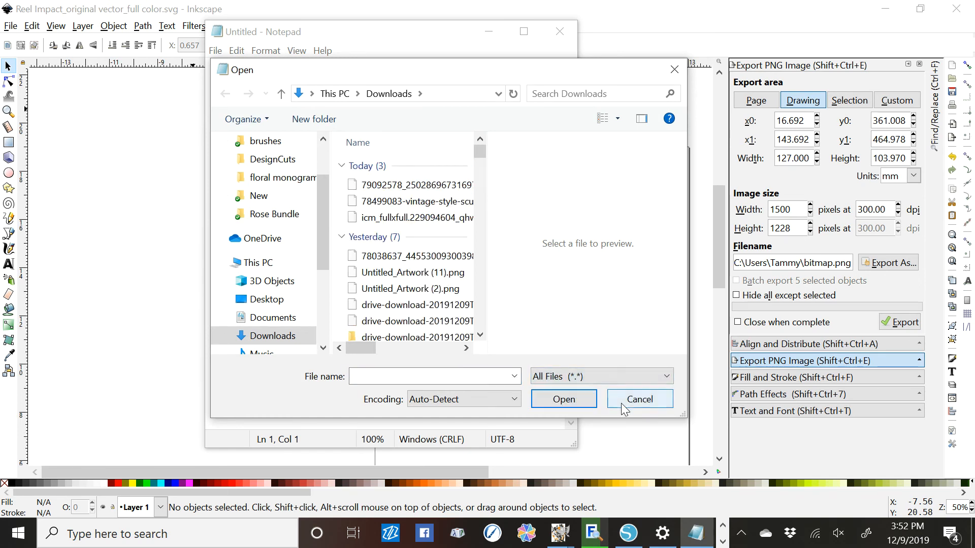
Open "Reel Impact_original vector_full color.svg" from the Reel Impact Outdoors folder on the Desktop
scroll(269, 215, up, 2)
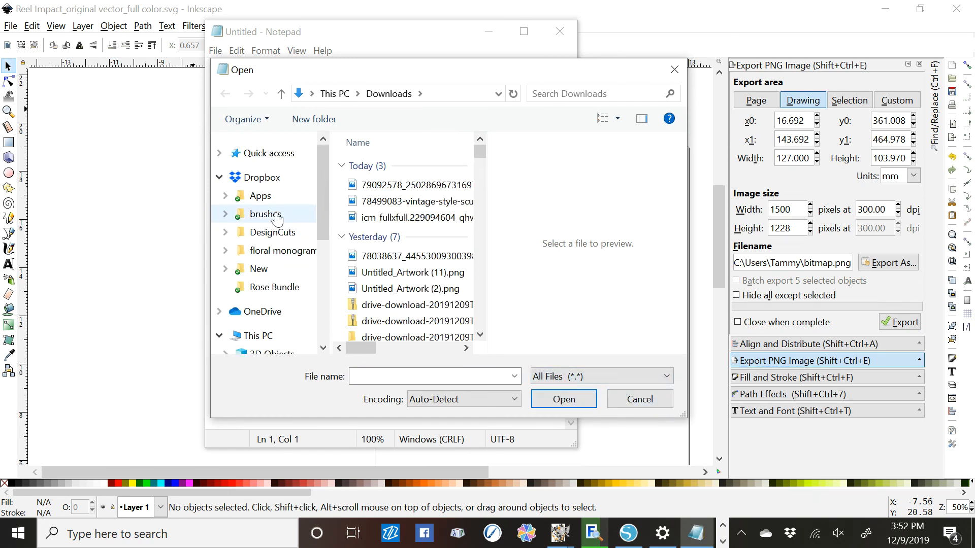
scroll(277, 218, down, 3)
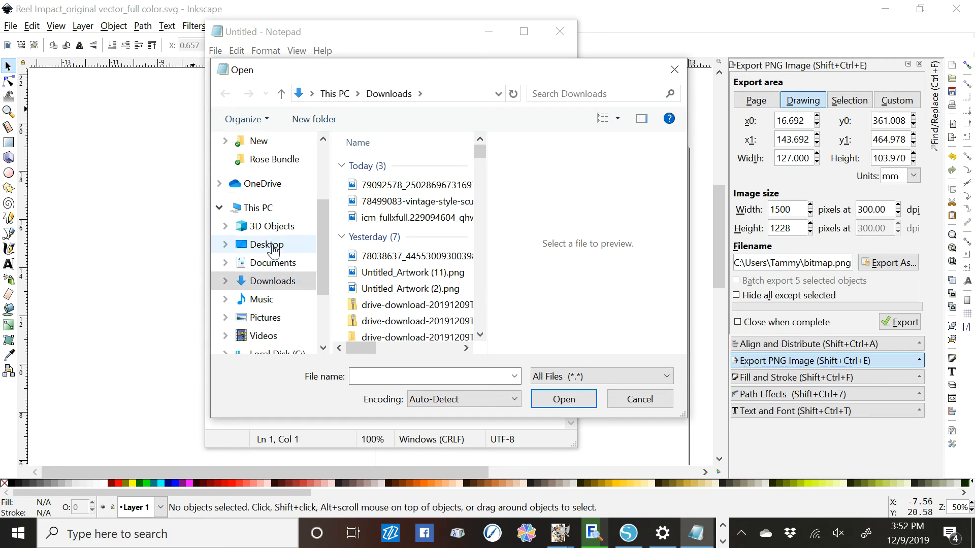
click(272, 245)
scroll(386, 235, down, 3)
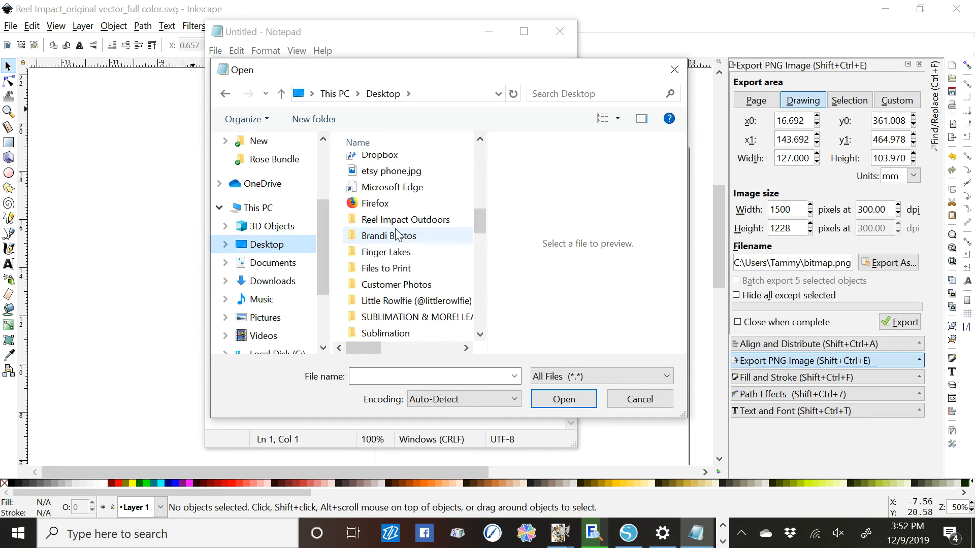
scroll(398, 237, down, 3)
scroll(397, 254, up, 6)
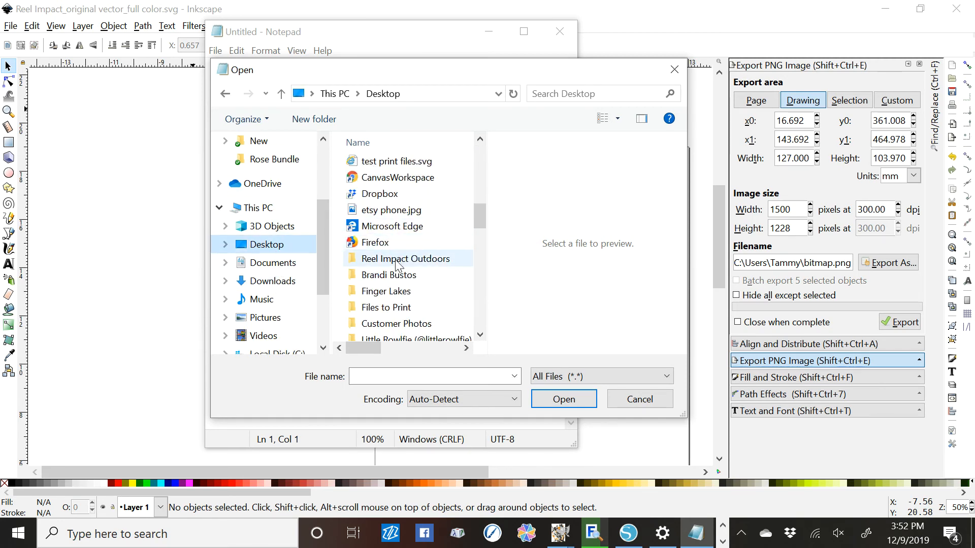
double_click(395, 261)
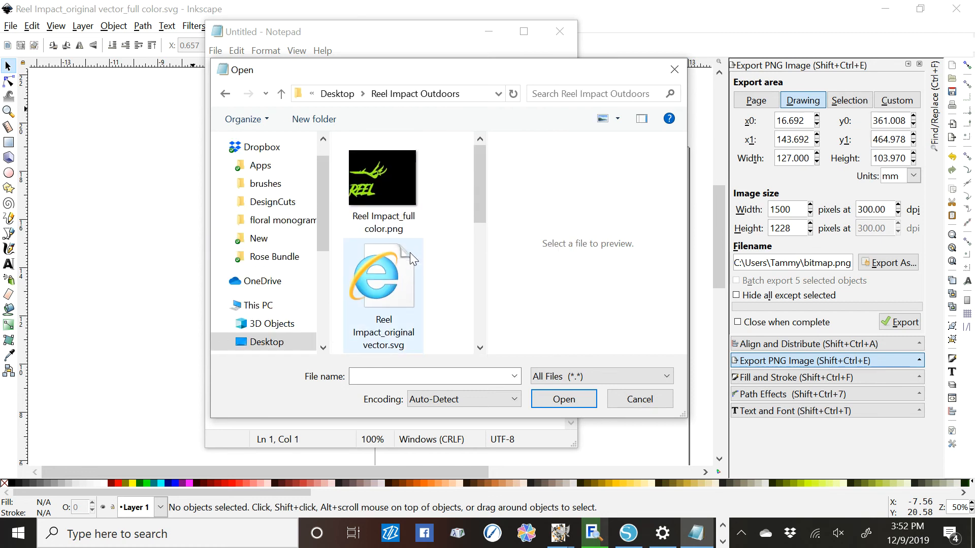
scroll(410, 251, down, 2)
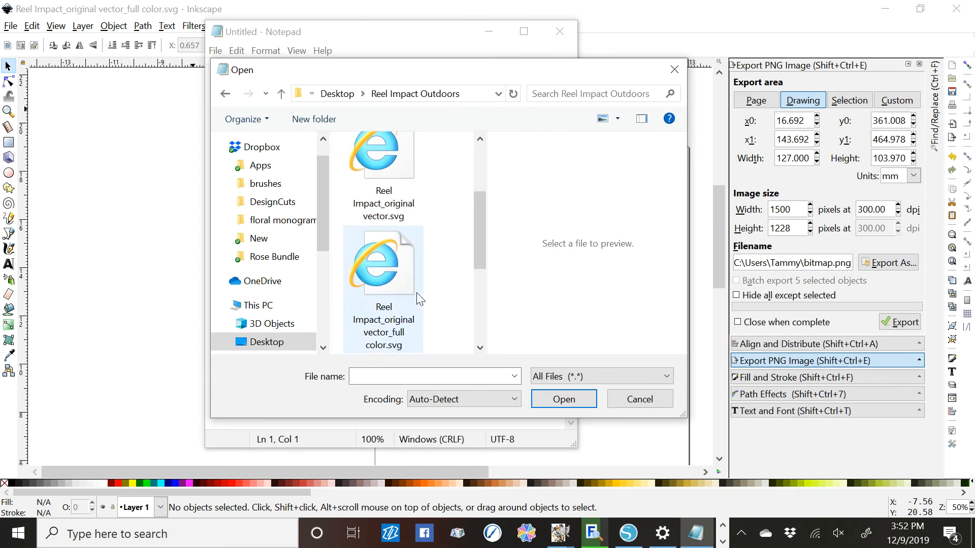
scroll(416, 292, down, 2)
click(382, 164)
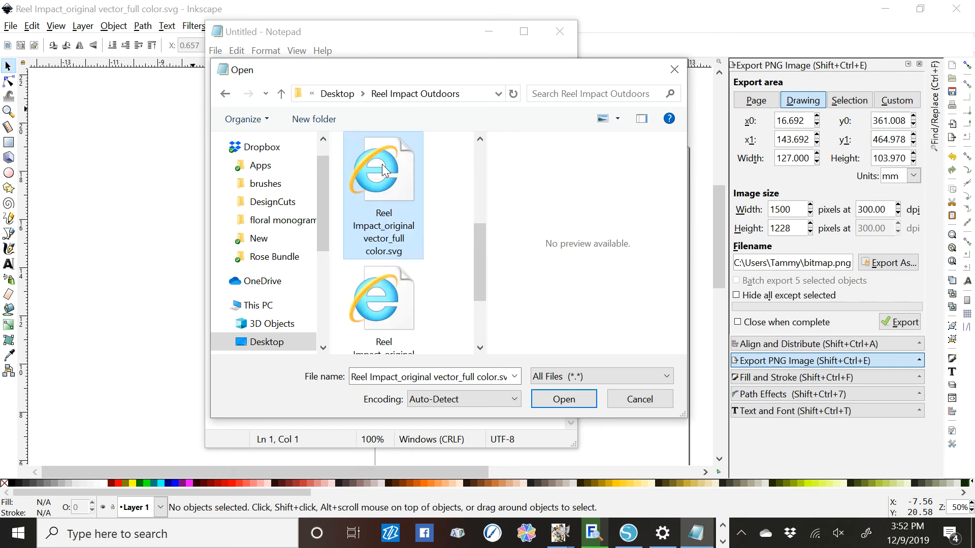
click(562, 400)
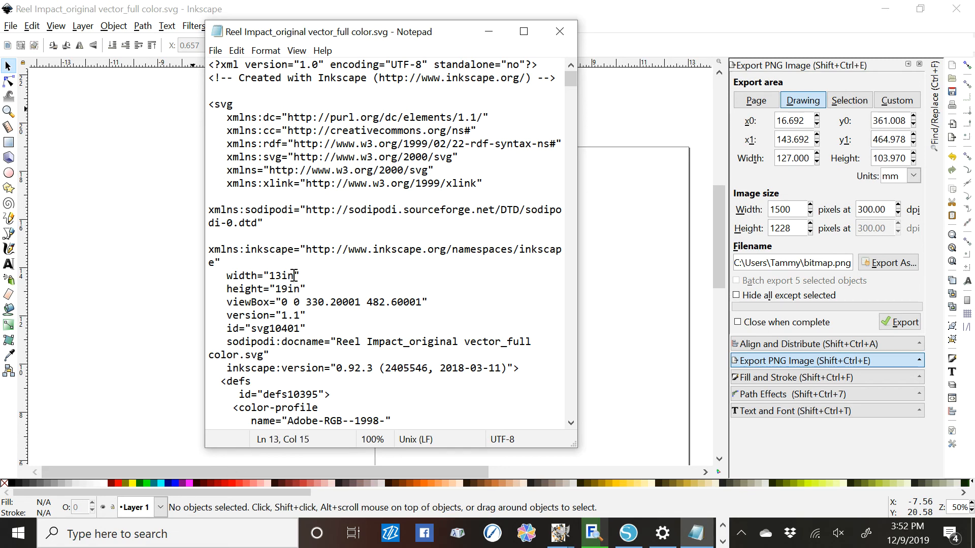
Set the width and height attributes in the full-color SVG's code to 1000px each and save the file
drag(294, 276, 273, 276)
text(1000)
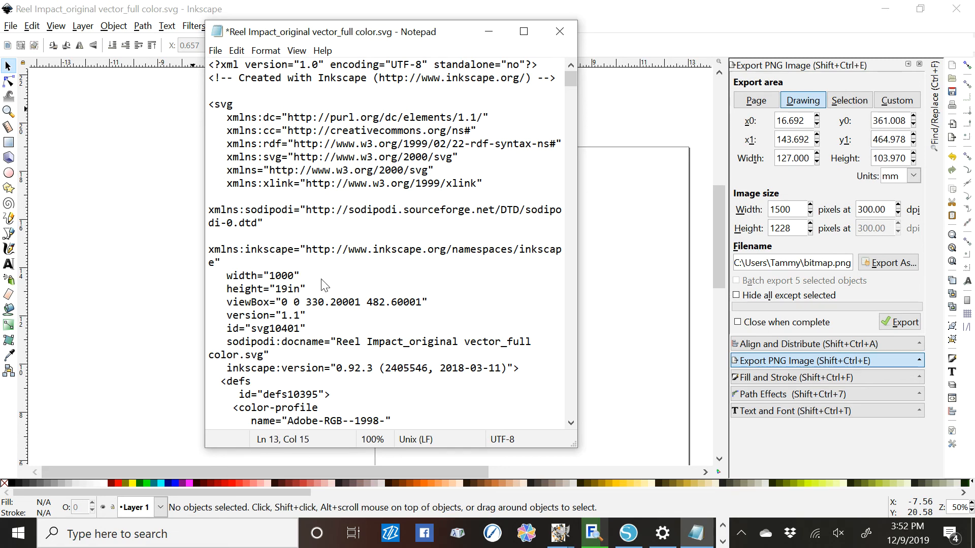
text(px)
drag(299, 291, 279, 290)
key(BackSpace)
text(1000px)
click(214, 51)
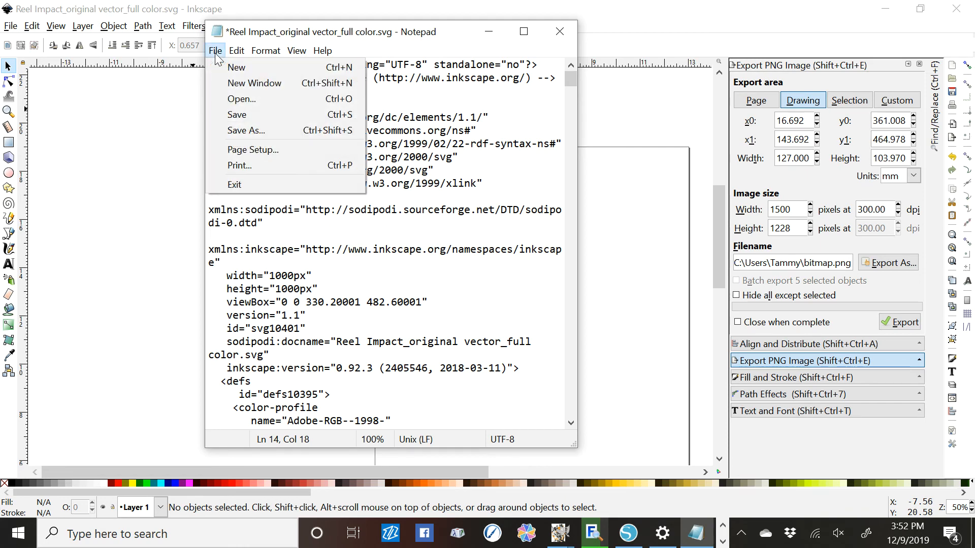
click(230, 118)
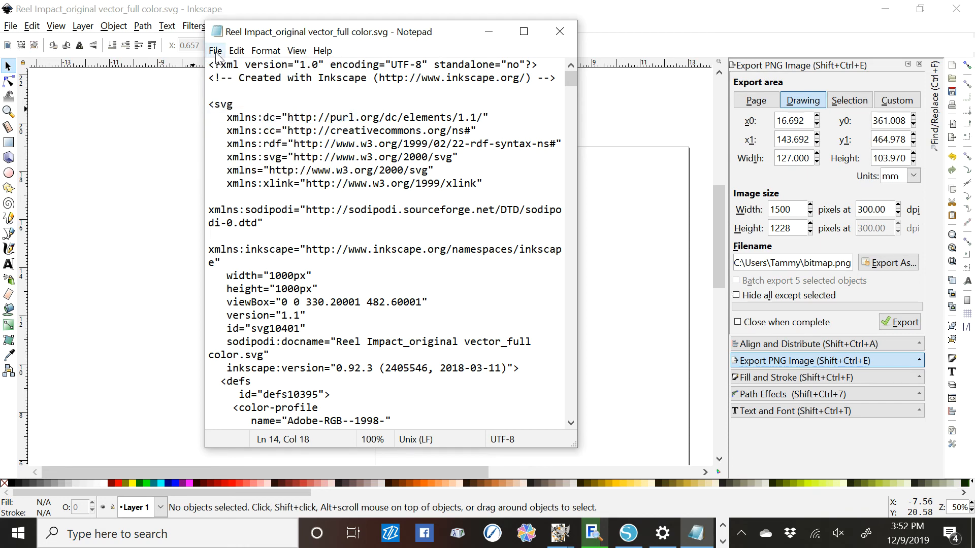
Open "Reel Impact_original vector_outline only.svg" from the Reel Impact Outdoors folder, listing all file types
click(215, 51)
click(227, 99)
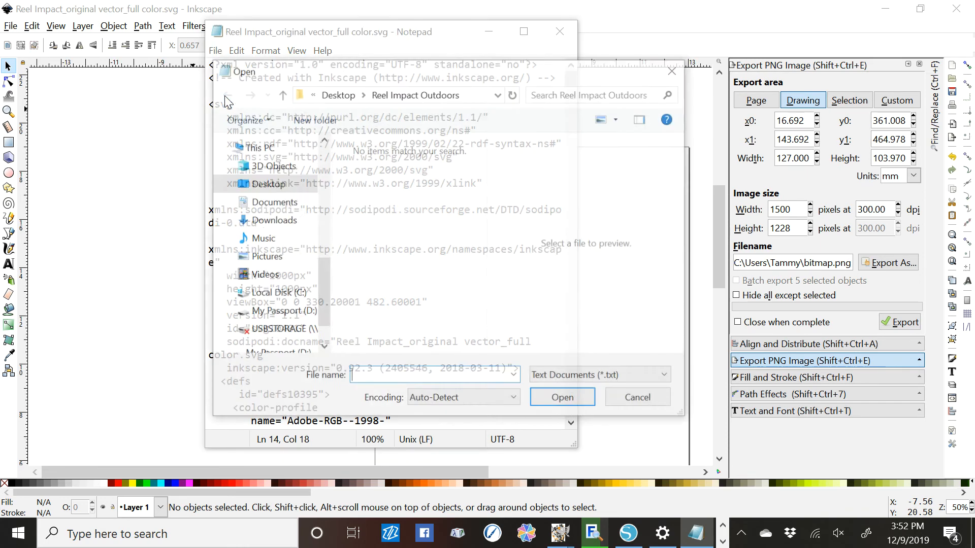
click(261, 183)
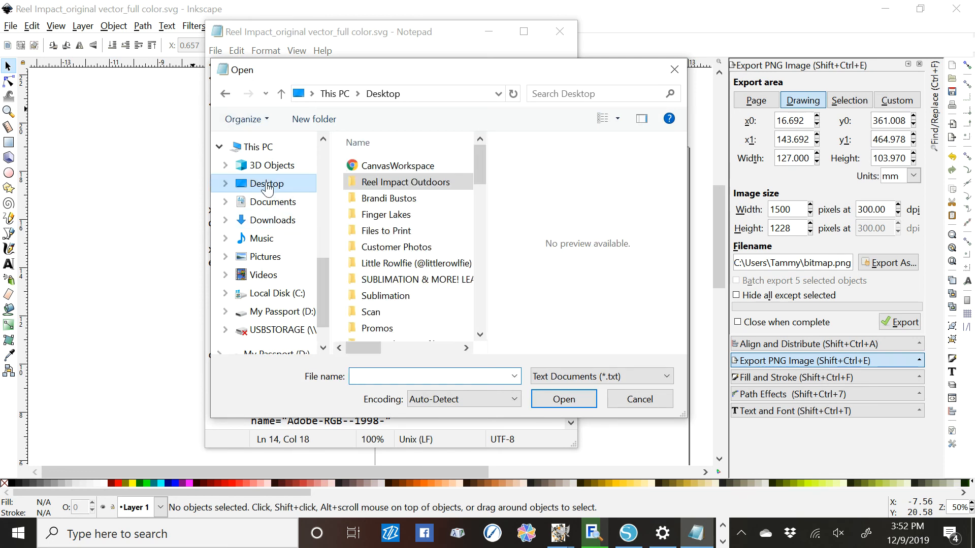
double_click(379, 183)
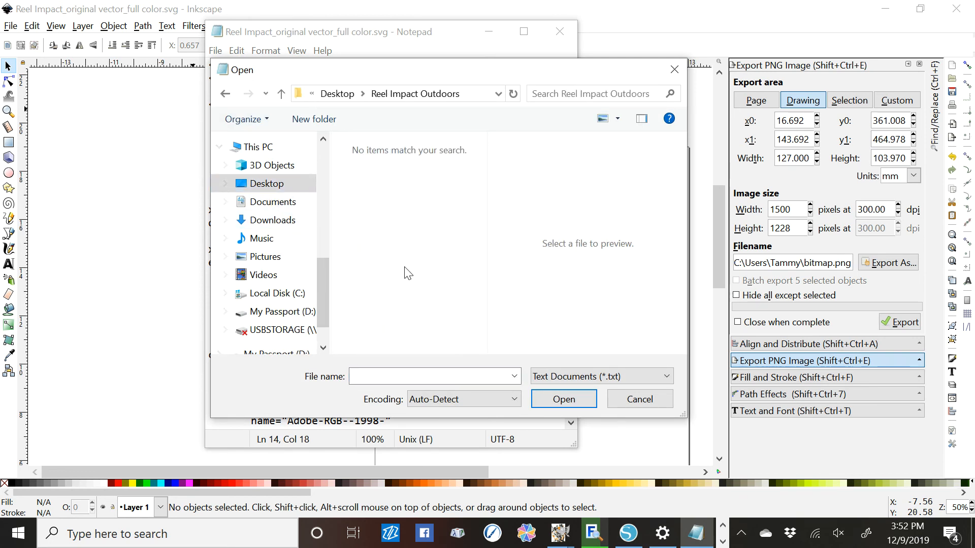
click(589, 376)
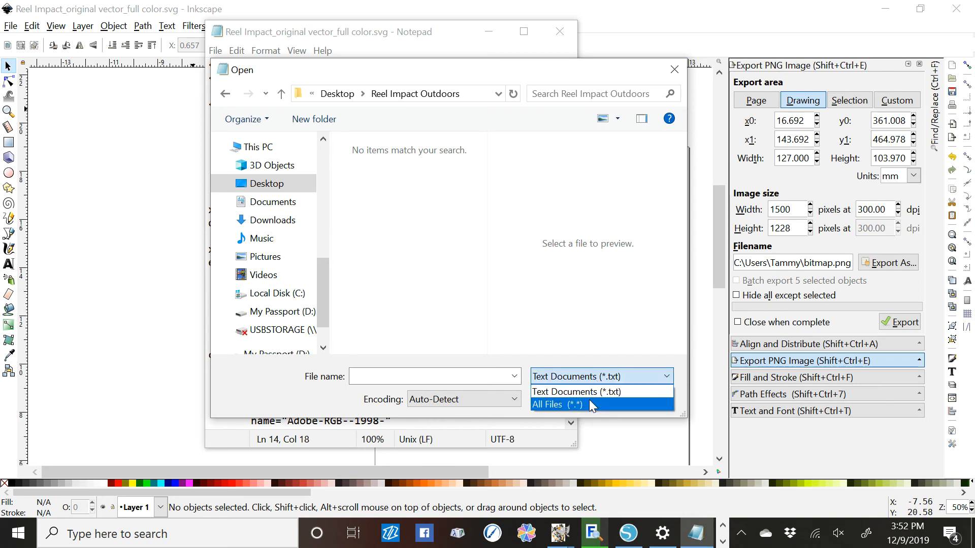
click(589, 400)
scroll(436, 254, down, 5)
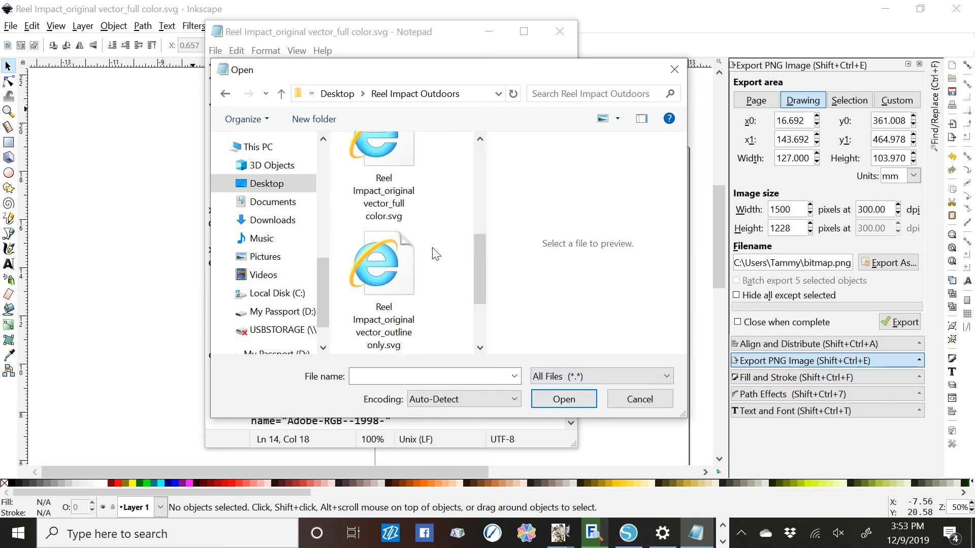
click(394, 285)
click(564, 400)
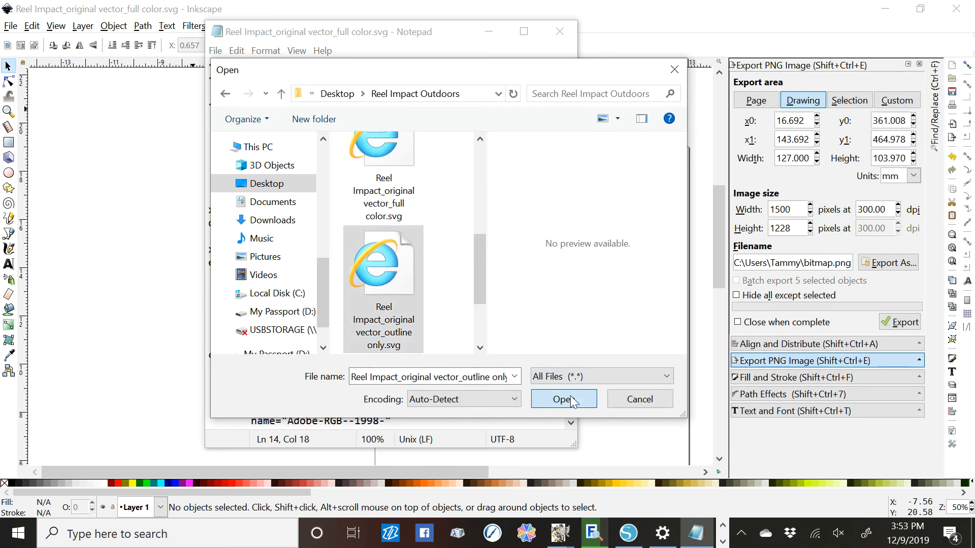
Set the width and height attributes in the outline-only SVG's code to 1000px each
drag(293, 278, 274, 275)
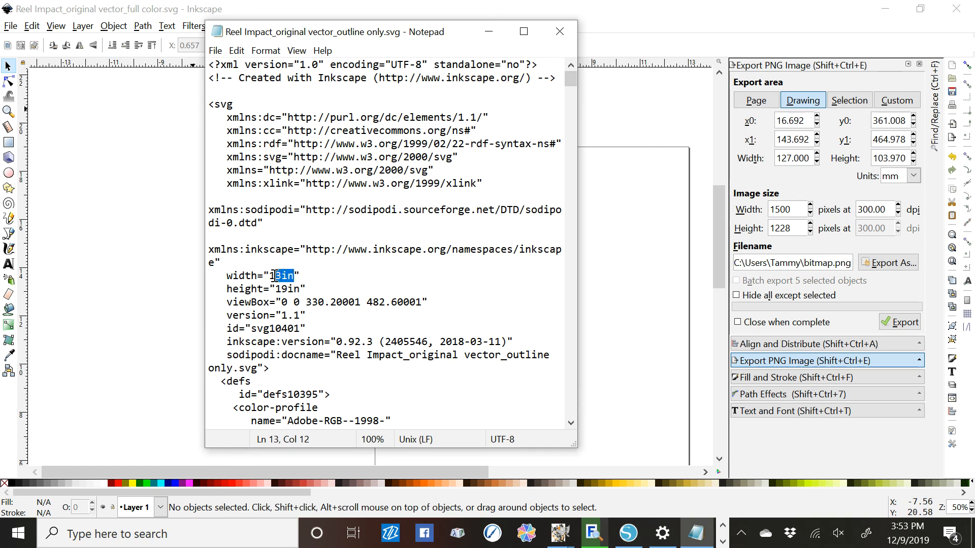
text(000)
text(px)
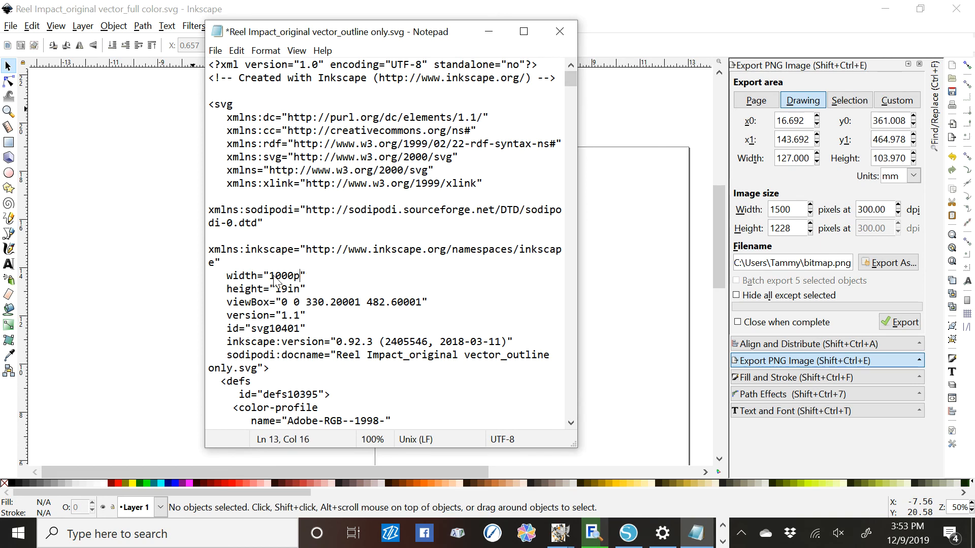
drag(300, 289, 283, 289)
text(000px)
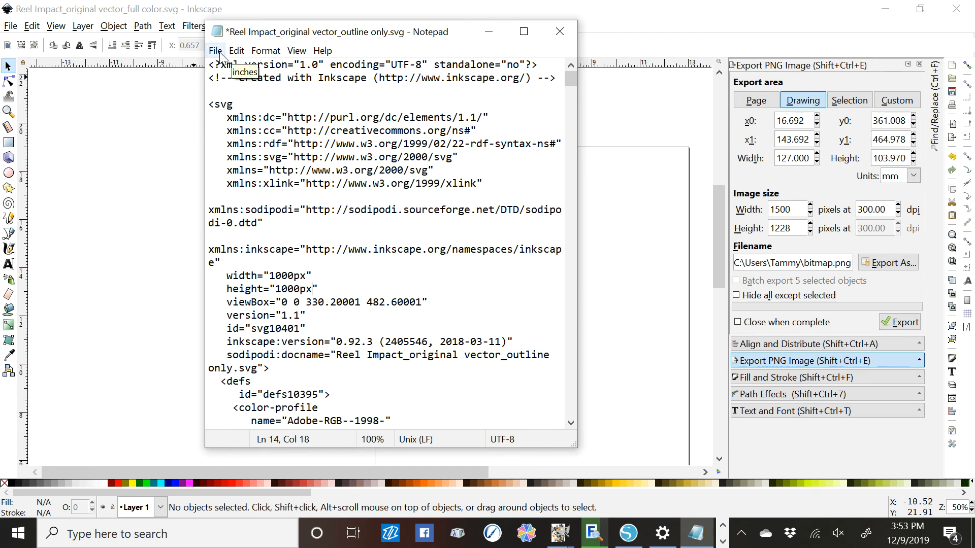
Save the edited code of "Reel Impact_original vector_outline only.svg" and close Notepad
click(220, 53)
click(249, 120)
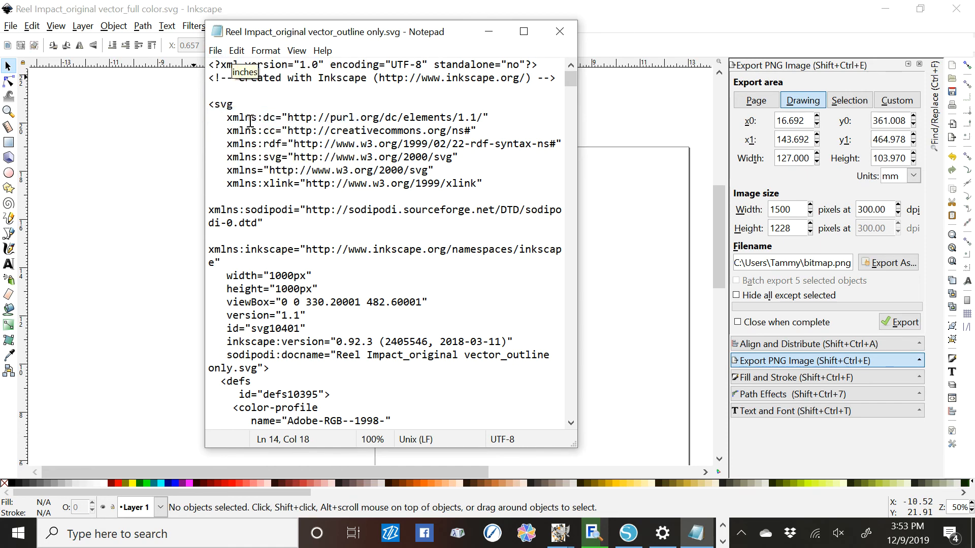
click(560, 34)
Clear the screen down to the desktop by minimizing the open program windows and closing the Reel Impact Outdoors folder window
click(885, 18)
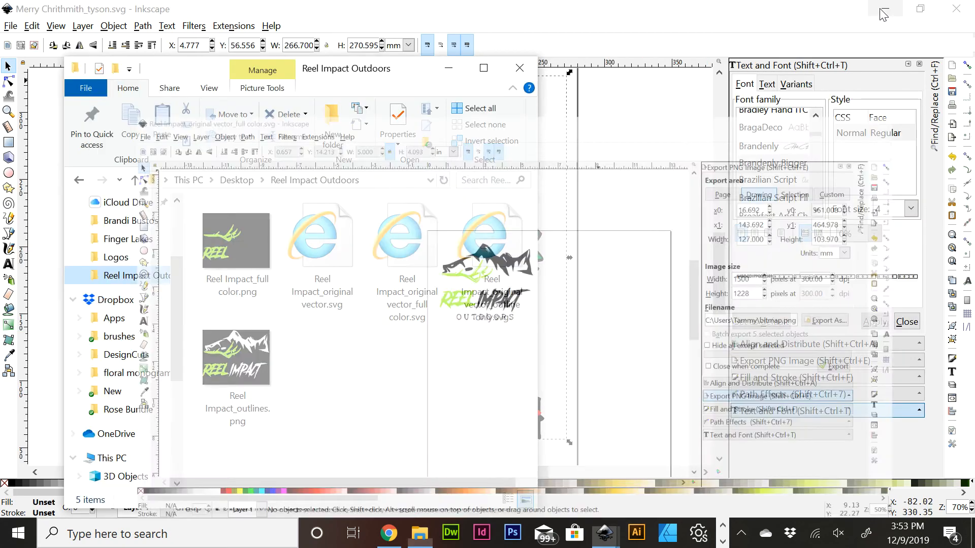
click(518, 66)
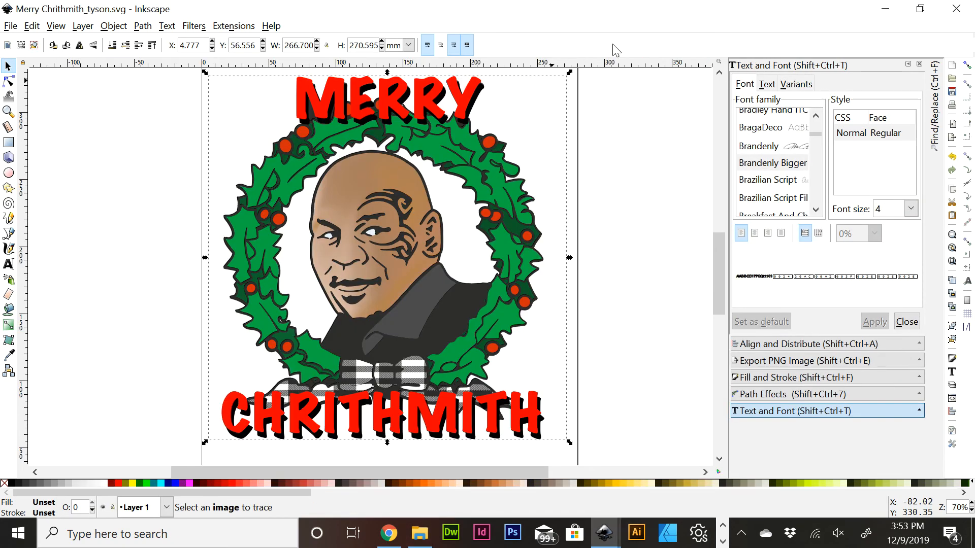
click(884, 7)
click(883, 10)
click(884, 10)
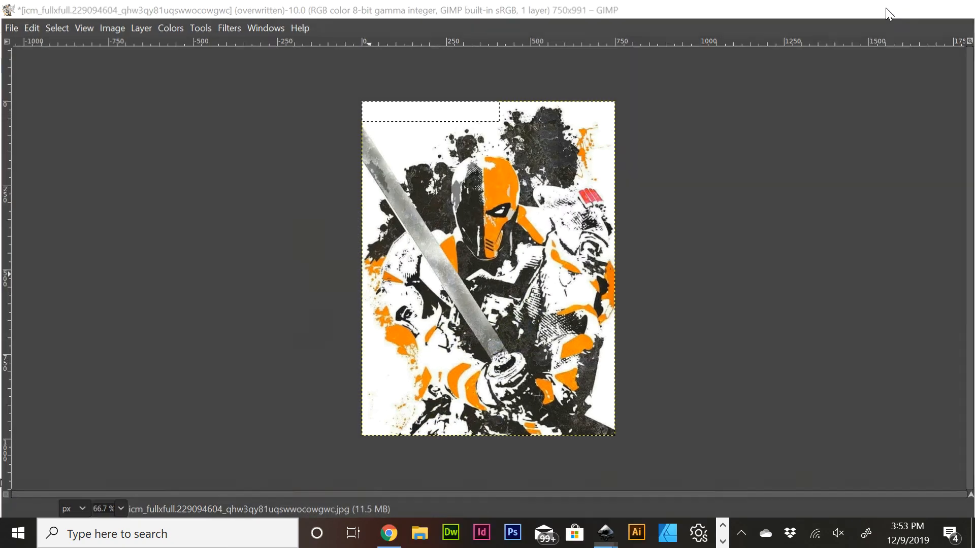
click(884, 9)
click(883, 9)
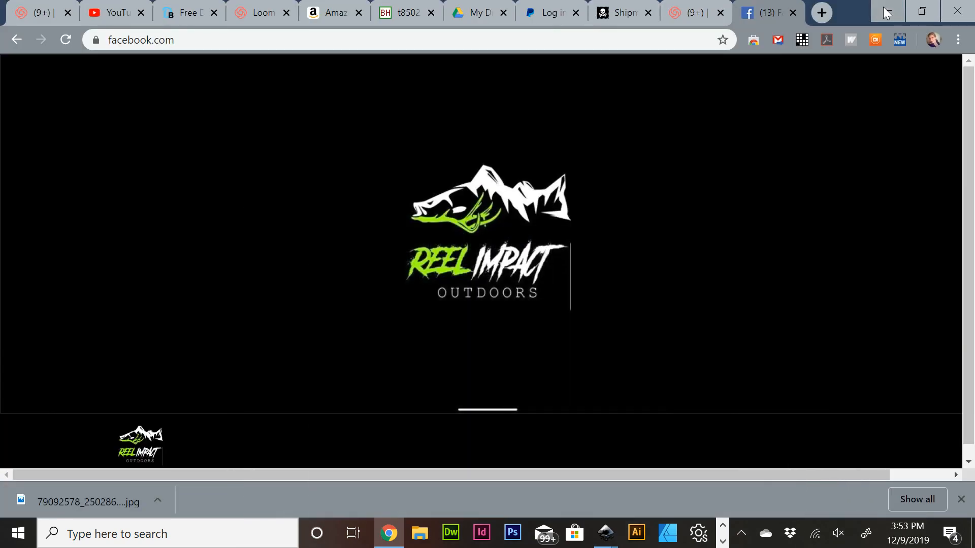
click(882, 7)
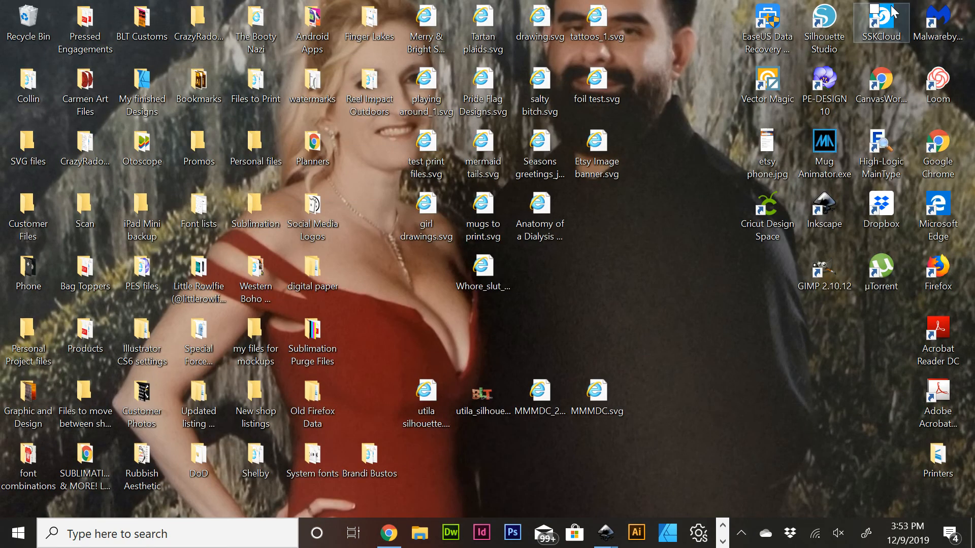
Launch Cricut Design Space from the desktop and bring up Silhouette Studio
double_click(830, 29)
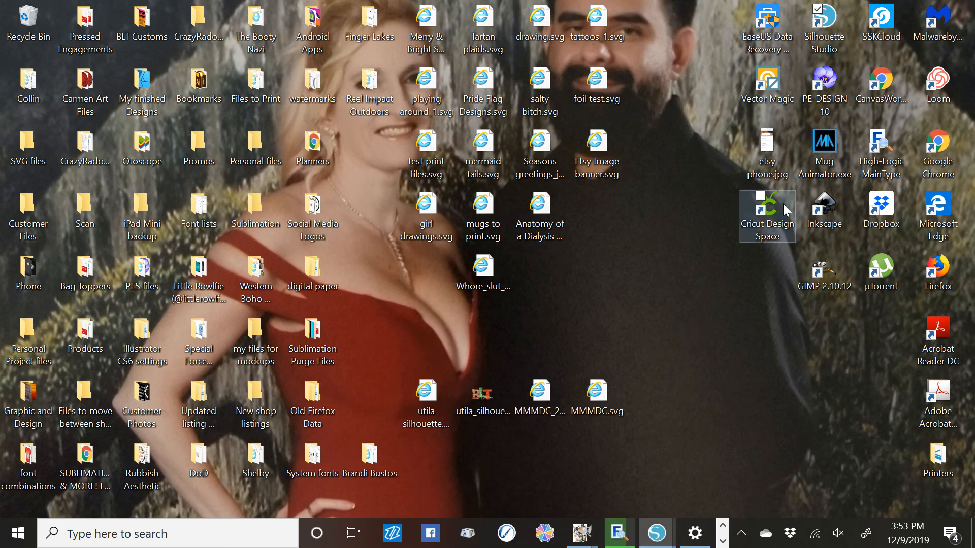
click(769, 224)
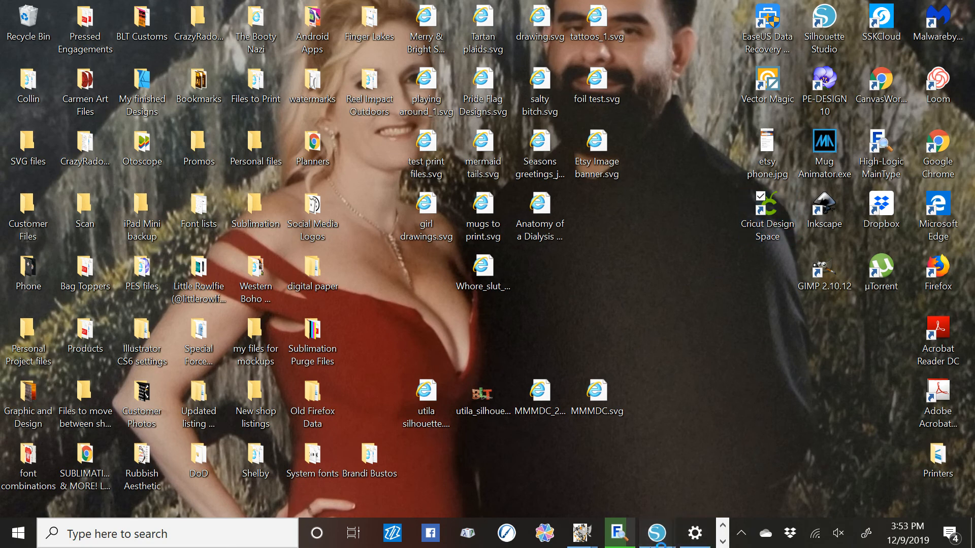
mouse_move(651, 543)
click(594, 421)
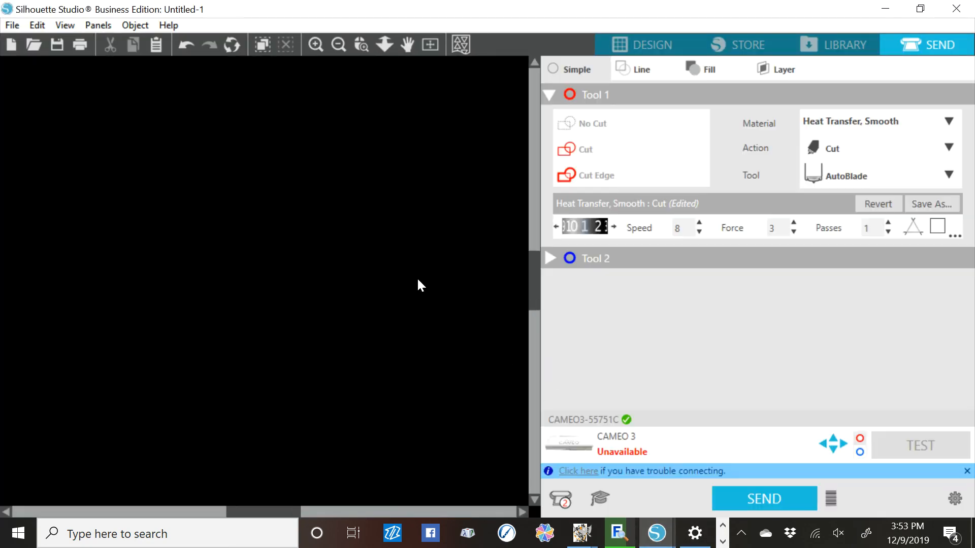
Open "Reel Impact_original vector_full color.svg" in the design workspace and move the logo toward the page's upper-left area
click(13, 25)
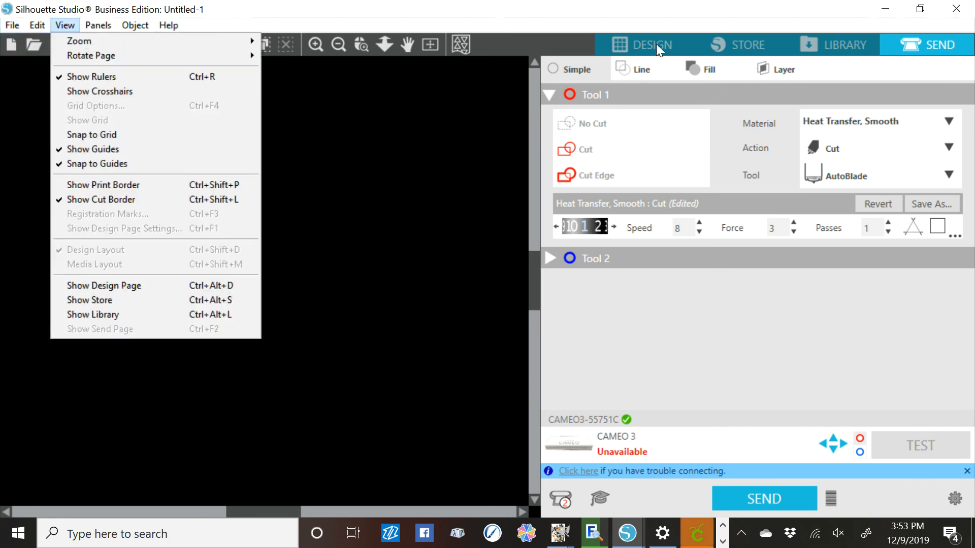
click(642, 44)
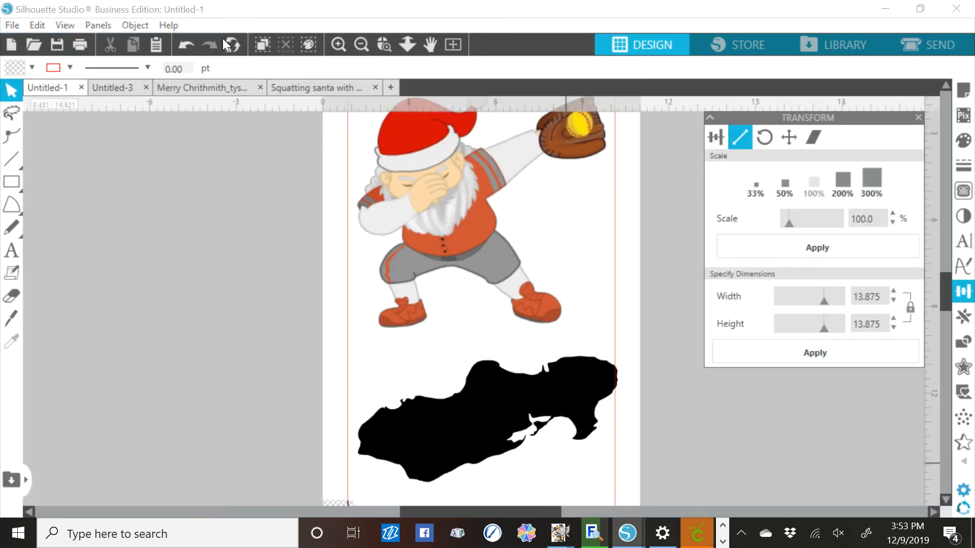
click(12, 25)
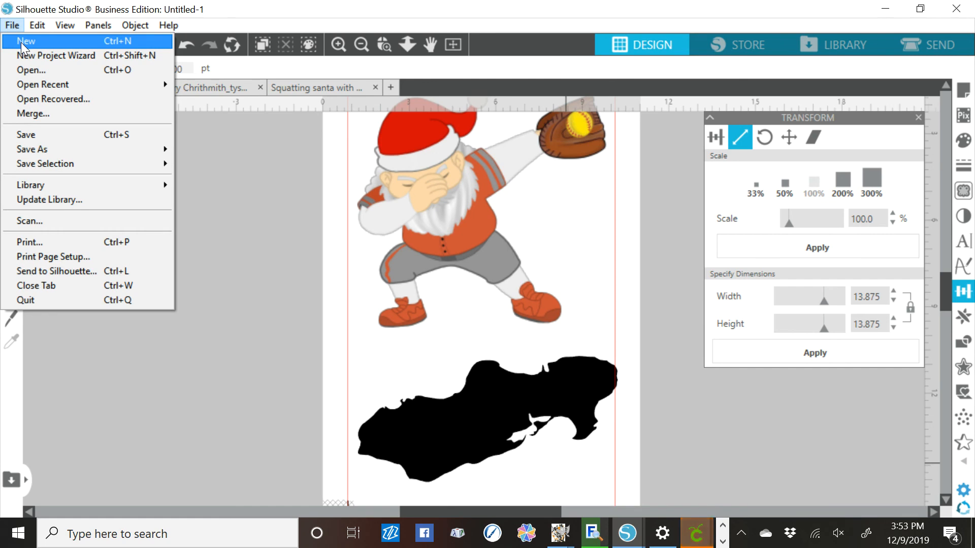
click(21, 71)
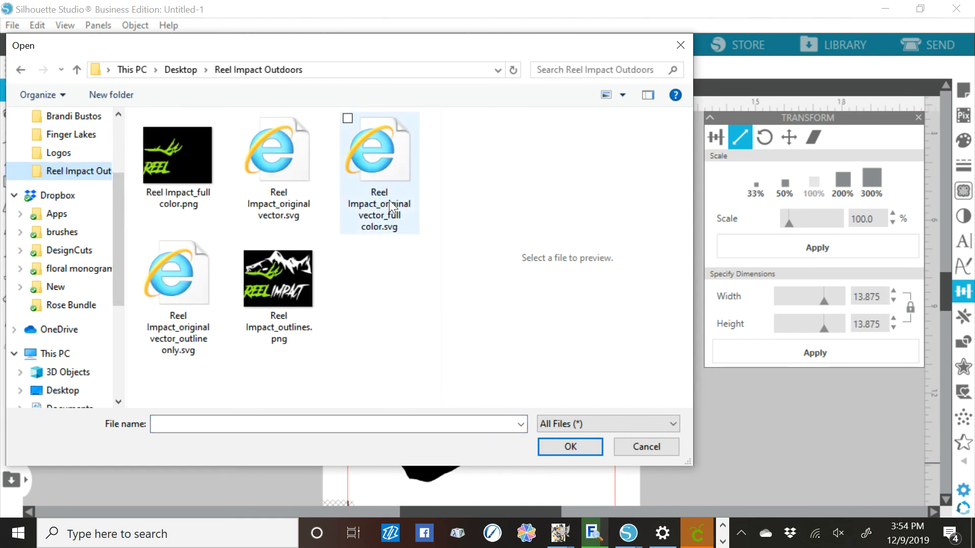
click(389, 186)
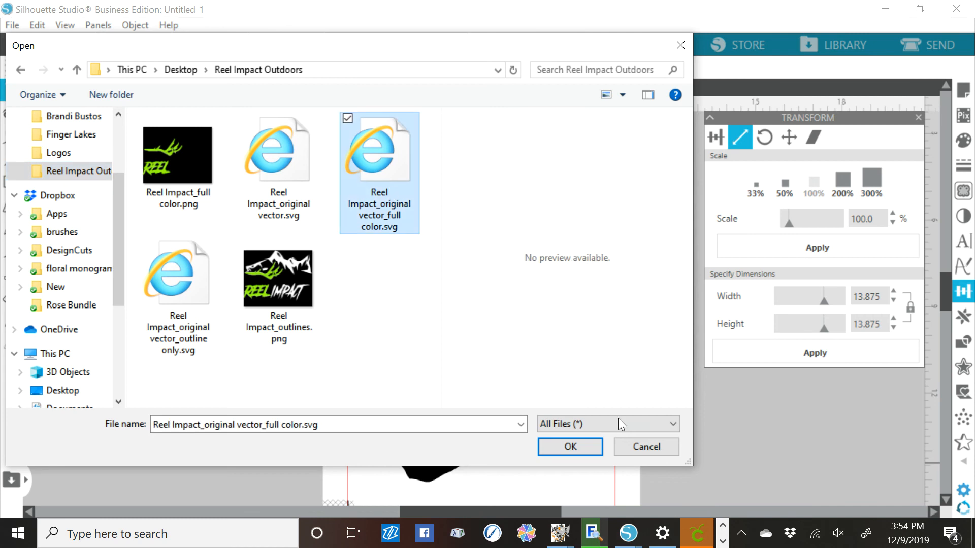
click(567, 449)
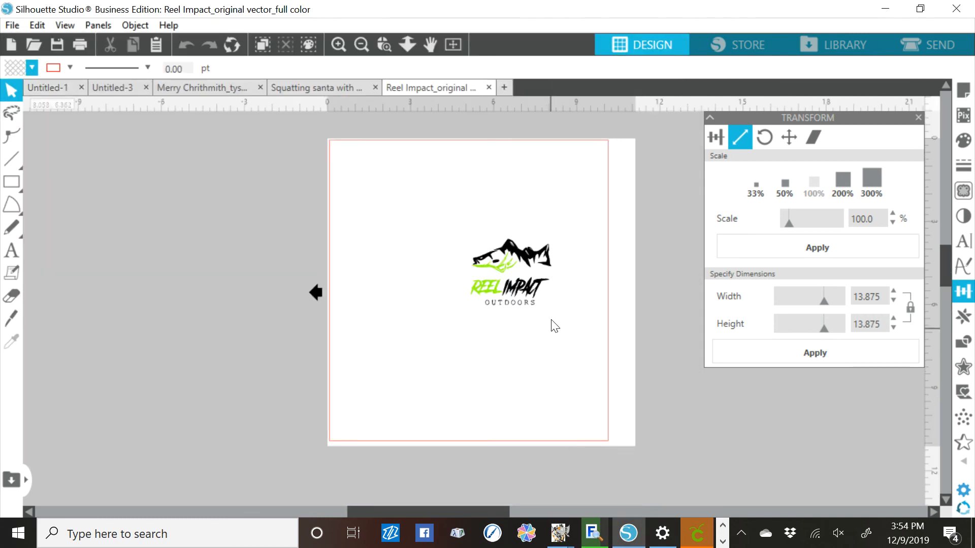
drag(516, 268, 414, 220)
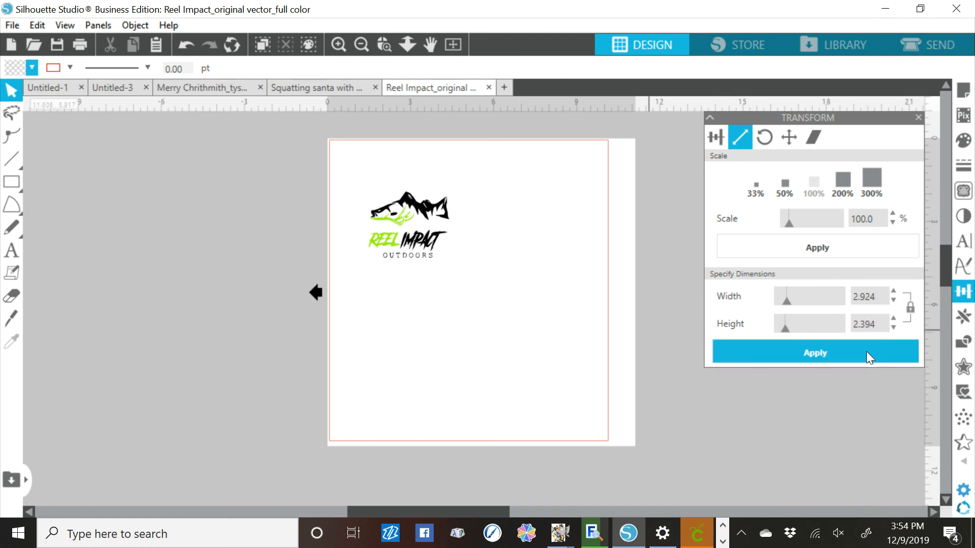
Scale the logo to 6 in wide with the aspect ratio locked and reposition it inside the cut border
click(966, 299)
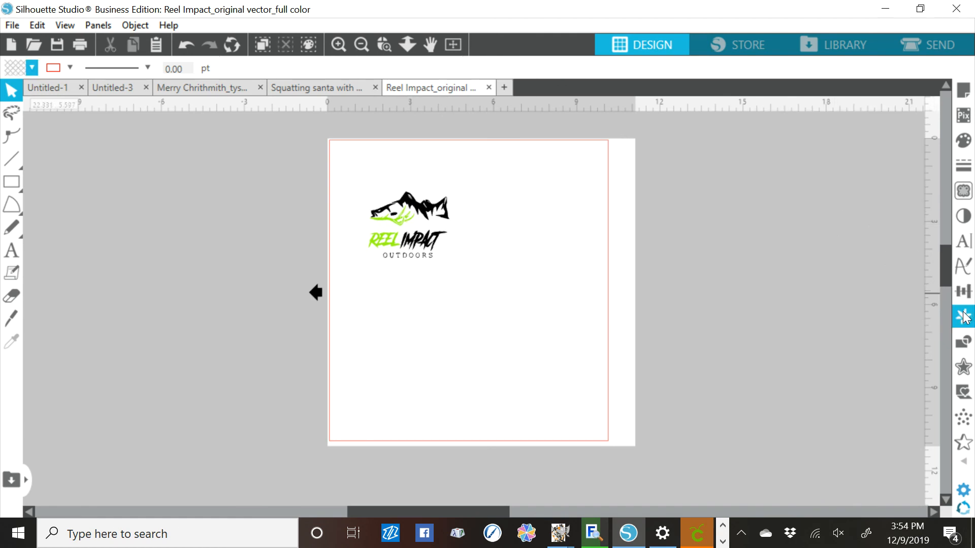
click(961, 288)
click(733, 140)
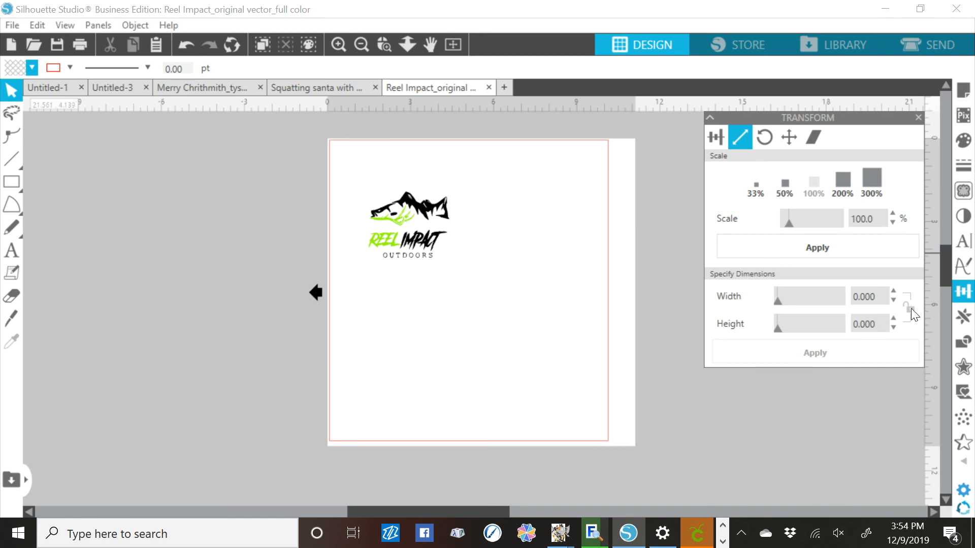
click(401, 214)
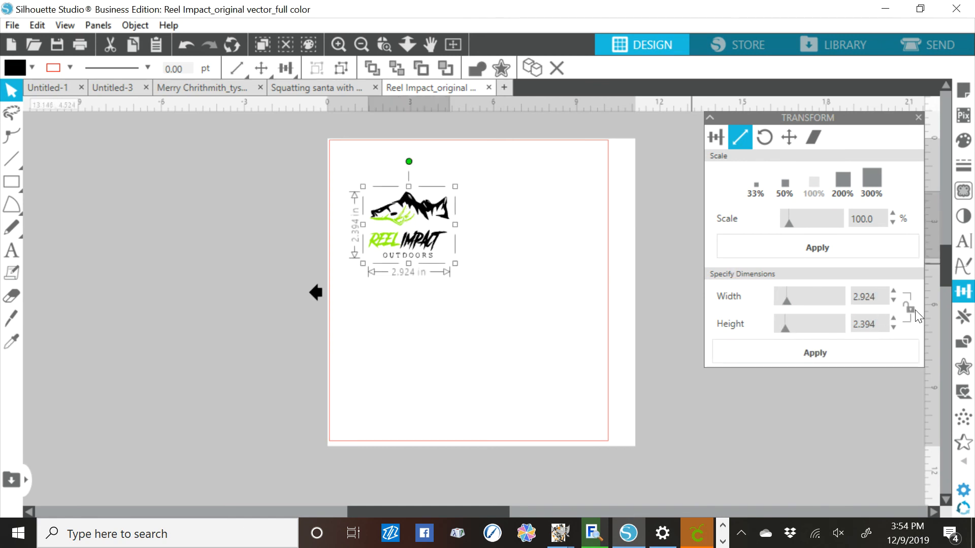
click(912, 309)
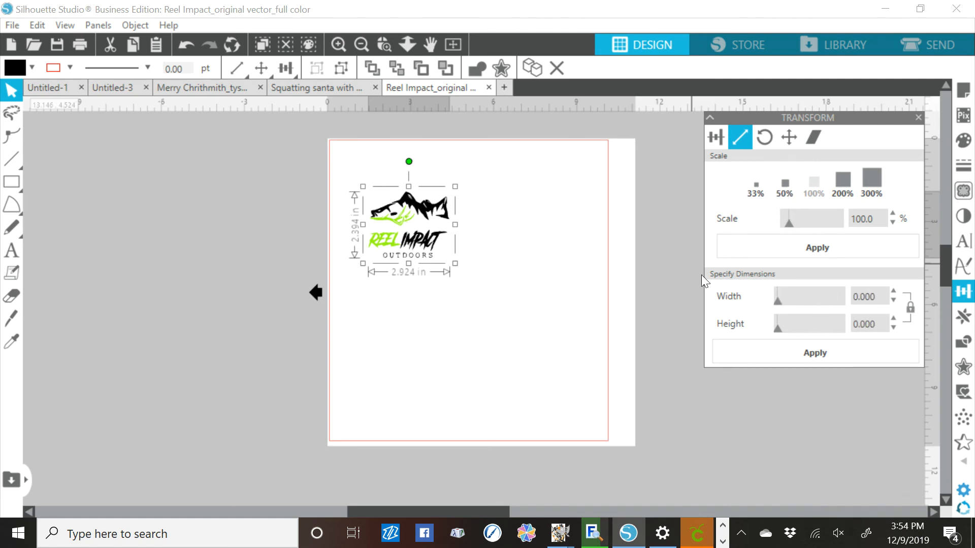
drag(786, 300, 807, 296)
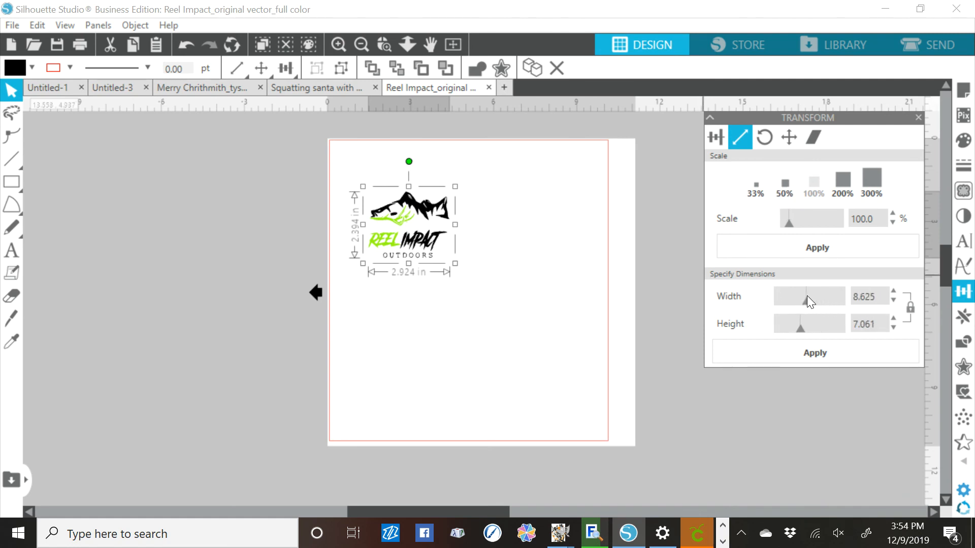
click(880, 297)
text(6)
key(Tab)
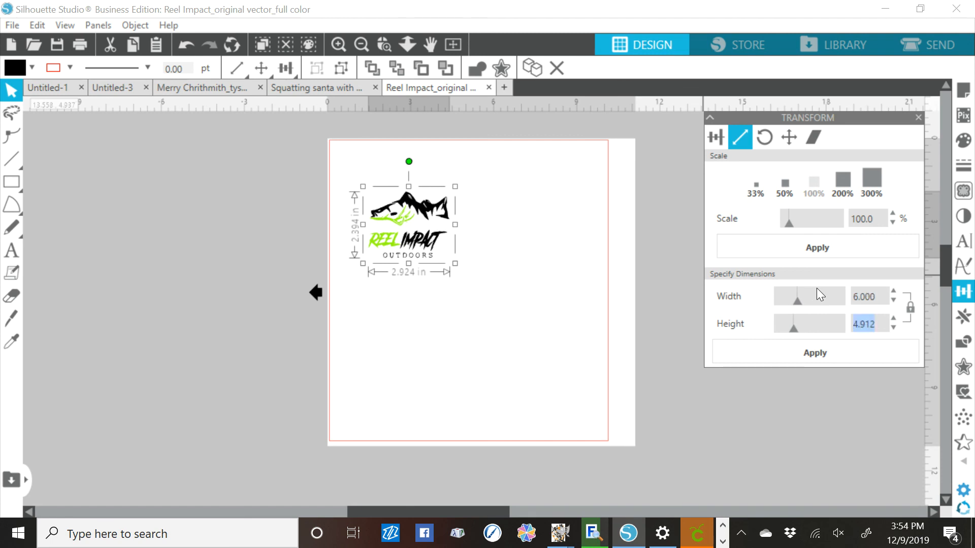
click(798, 364)
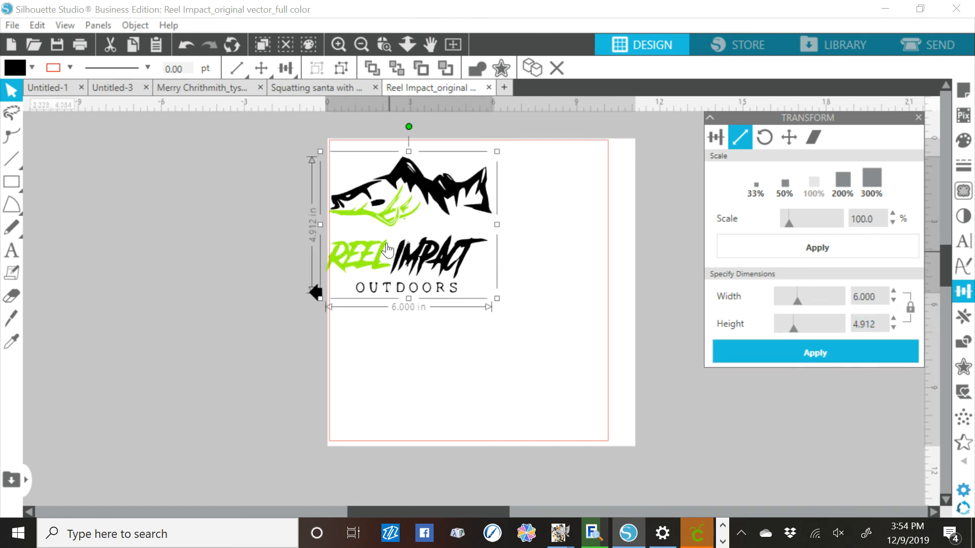
drag(436, 188, 492, 206)
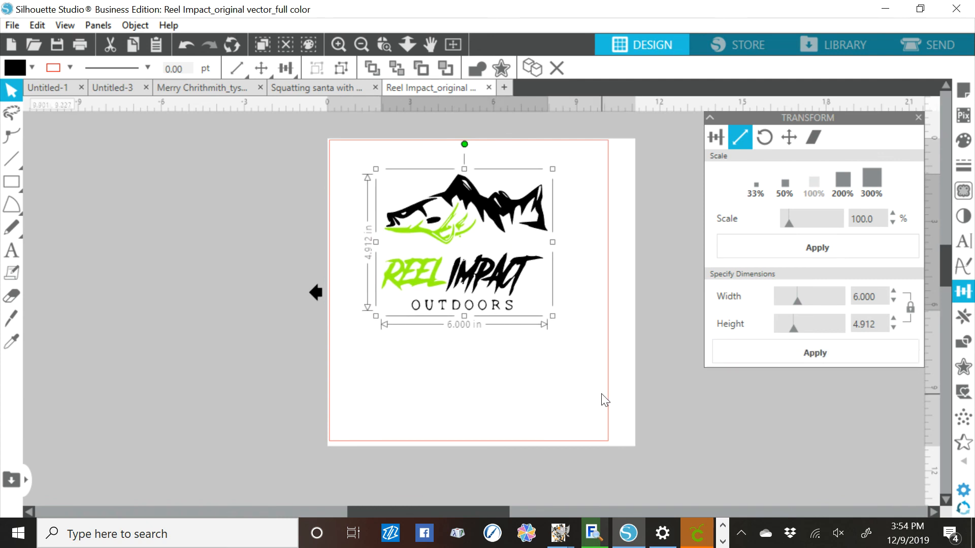
Examine the logo's cut lines up close in the send view
click(964, 91)
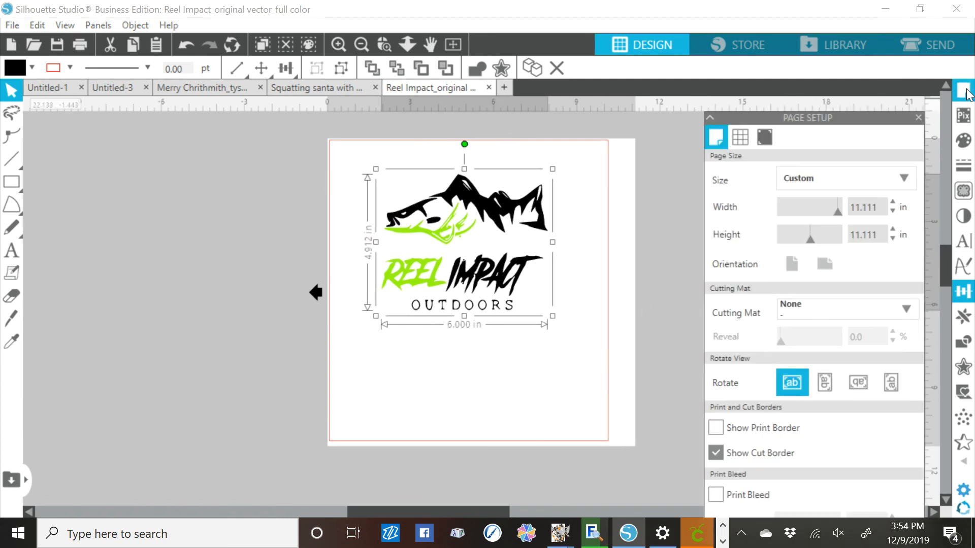
click(928, 44)
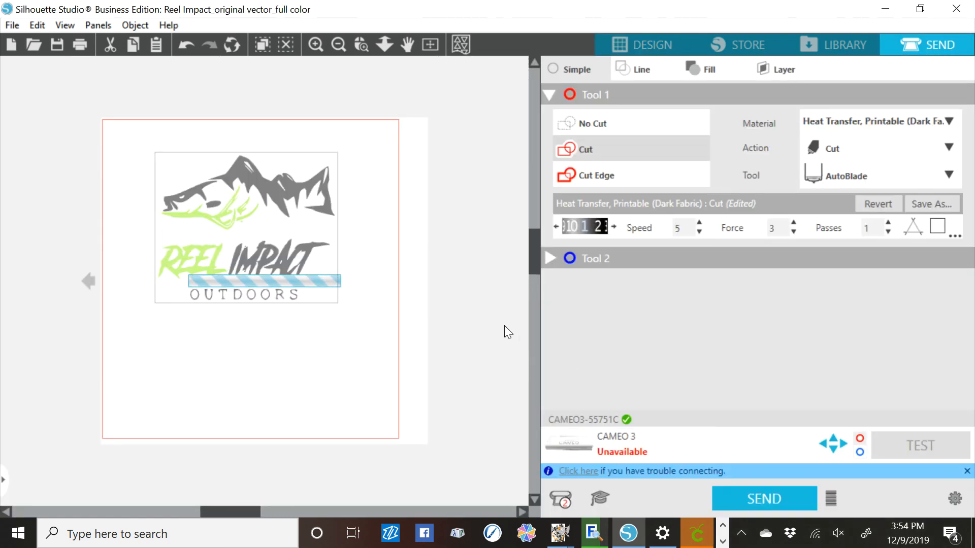
click(319, 43)
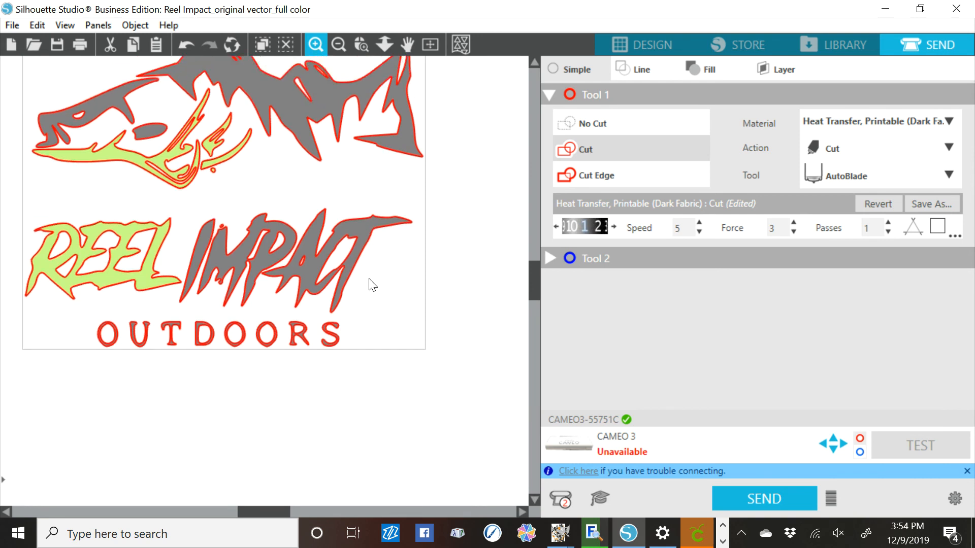
scroll(369, 278, up, 3)
drag(280, 512, 273, 512)
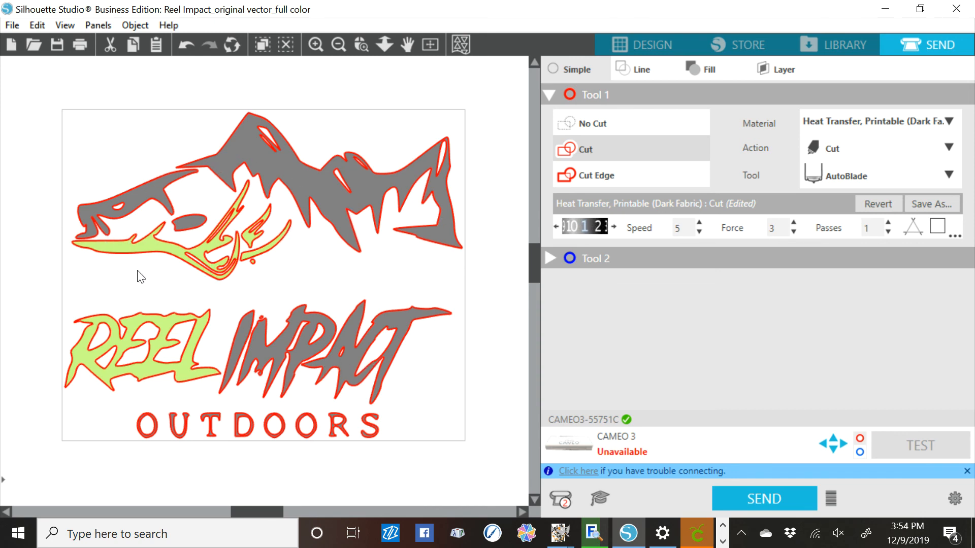
Ungroup the logo in the design view and select the black mountain and fish shape on its own
click(630, 45)
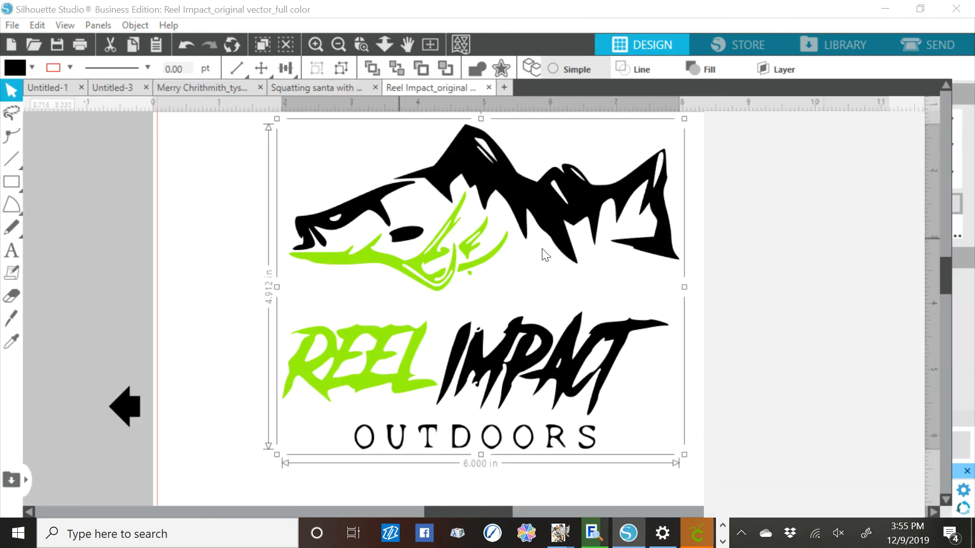
click(134, 25)
click(178, 165)
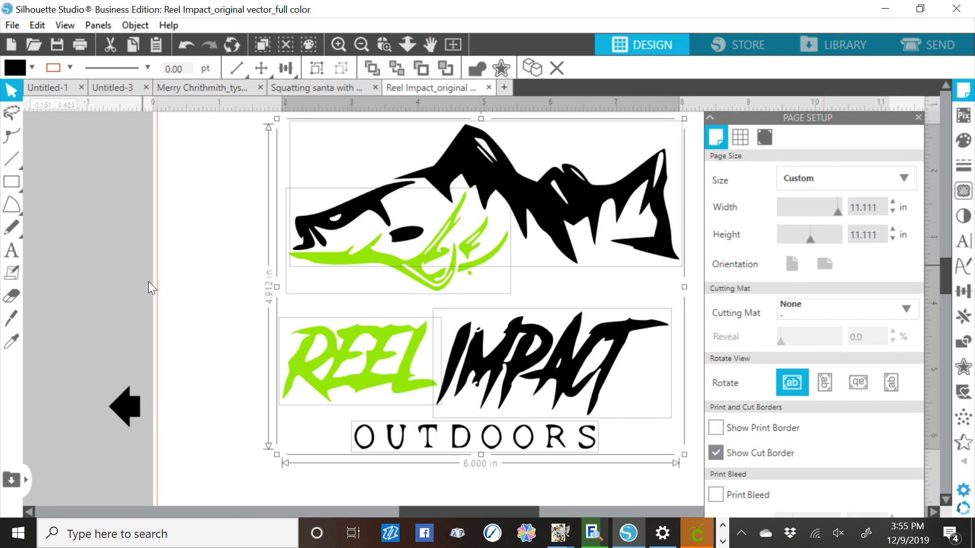
click(212, 277)
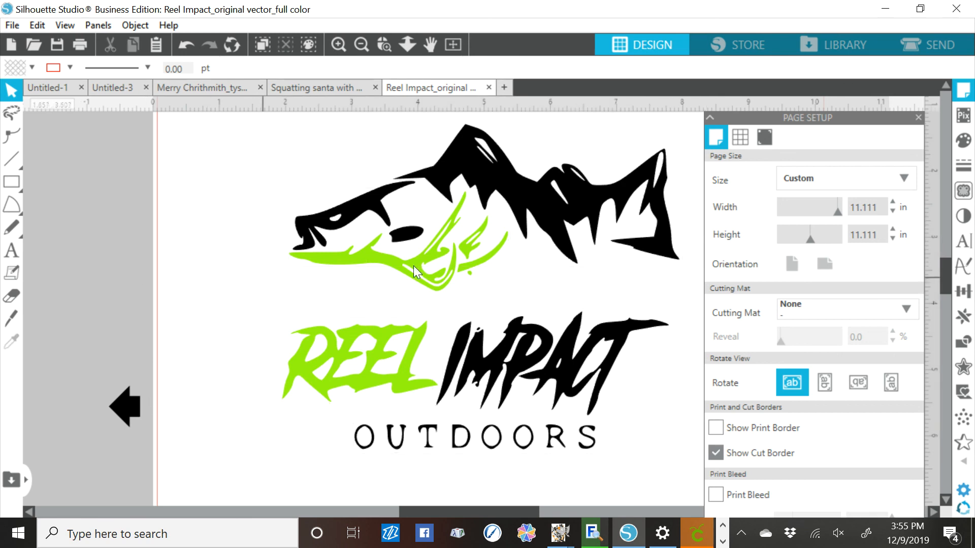
click(566, 210)
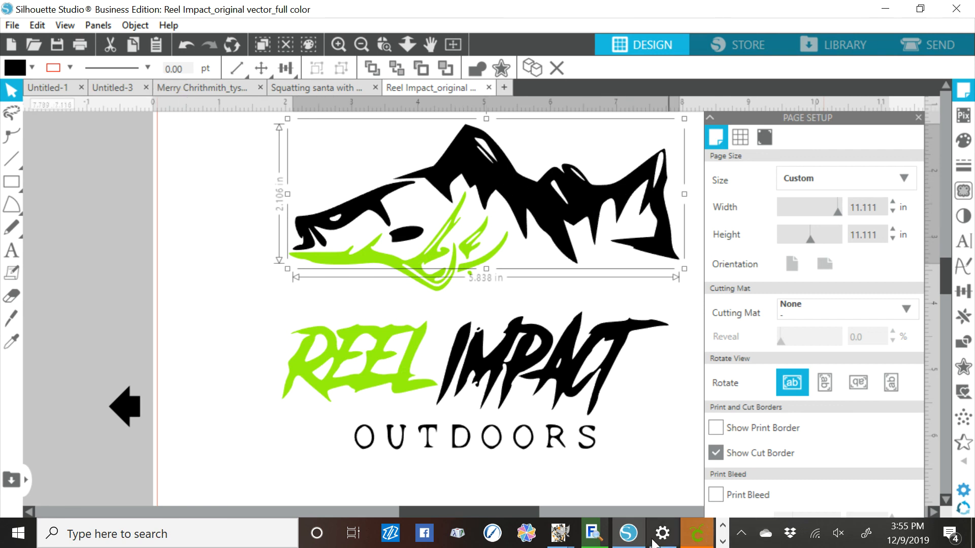
Switch to Cricut Design Space, create a new project and start an image upload by browsing for a file
click(697, 533)
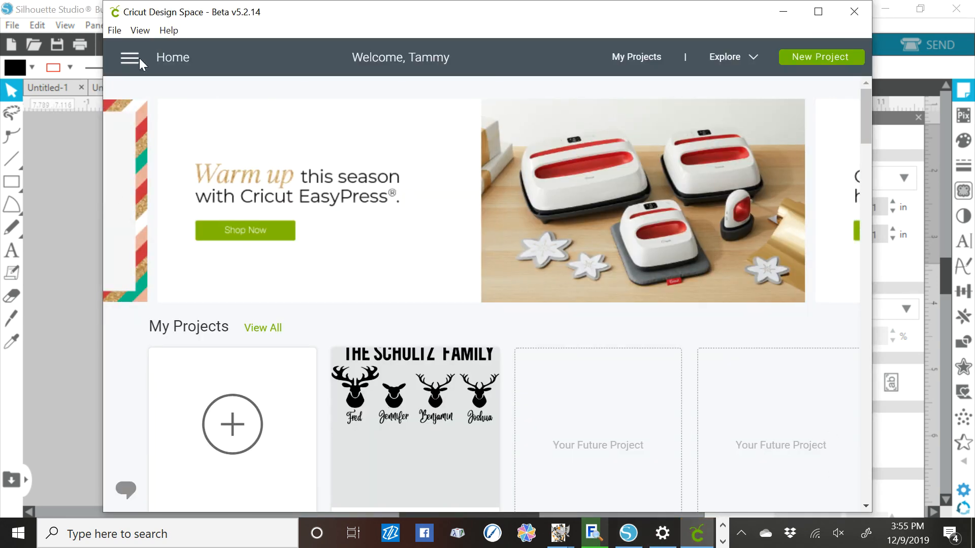
click(232, 424)
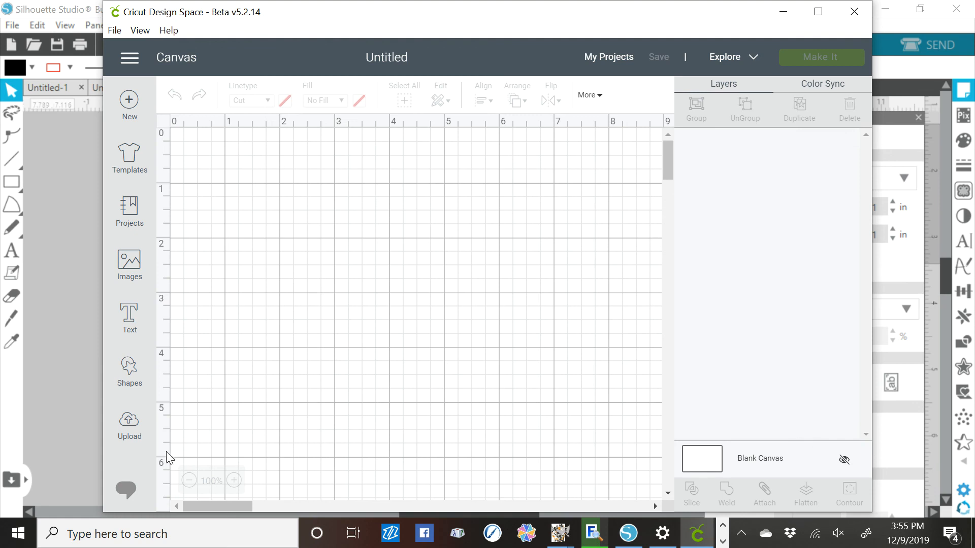
click(131, 432)
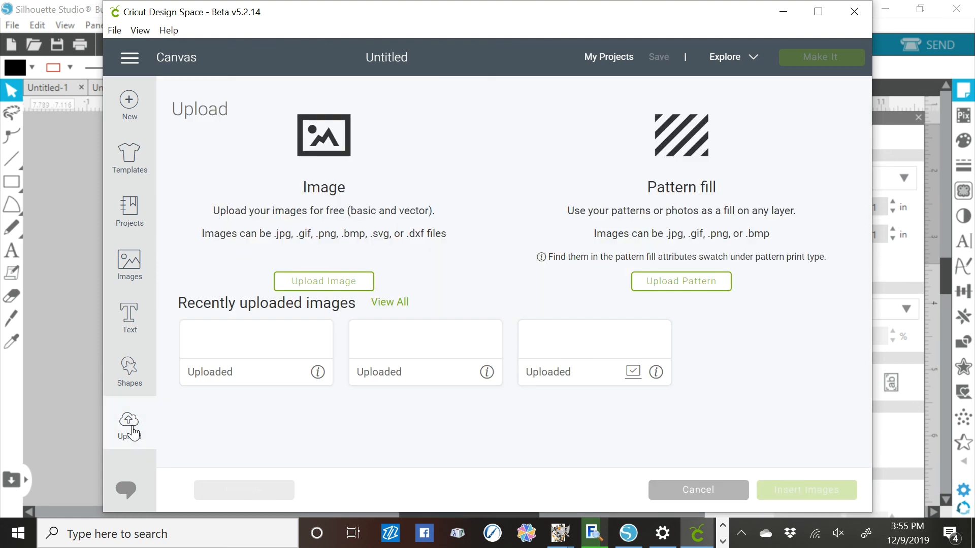
click(344, 282)
click(514, 289)
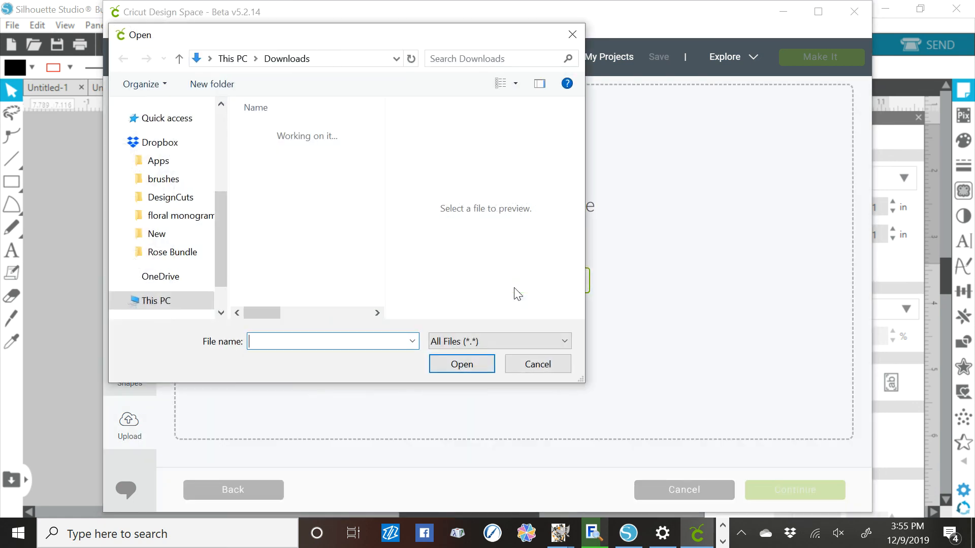
Open "Reel Impact_original vector_full color.svg" from the Reel Impact Outdoors folder on the Desktop for upload
scroll(226, 255, down, 2)
scroll(186, 195, up, 2)
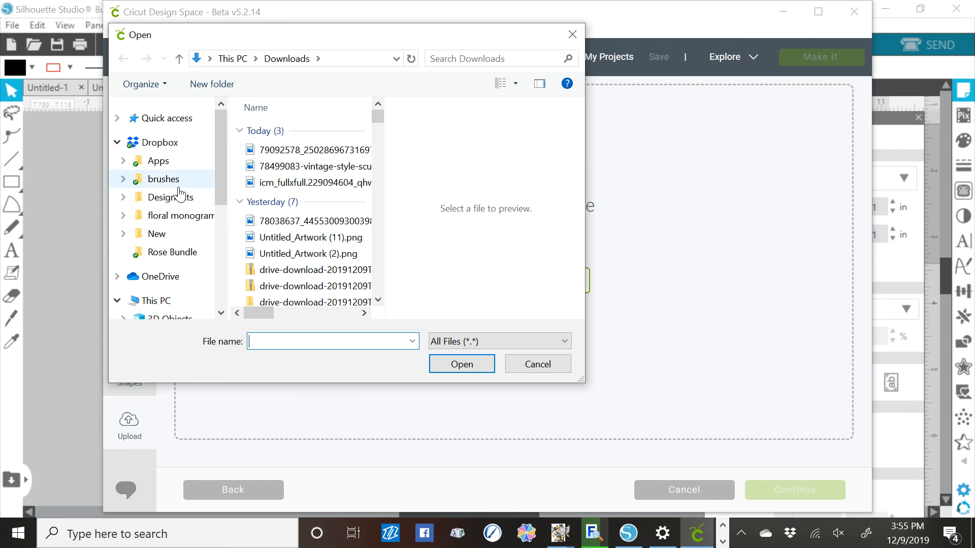
scroll(181, 193, down, 4)
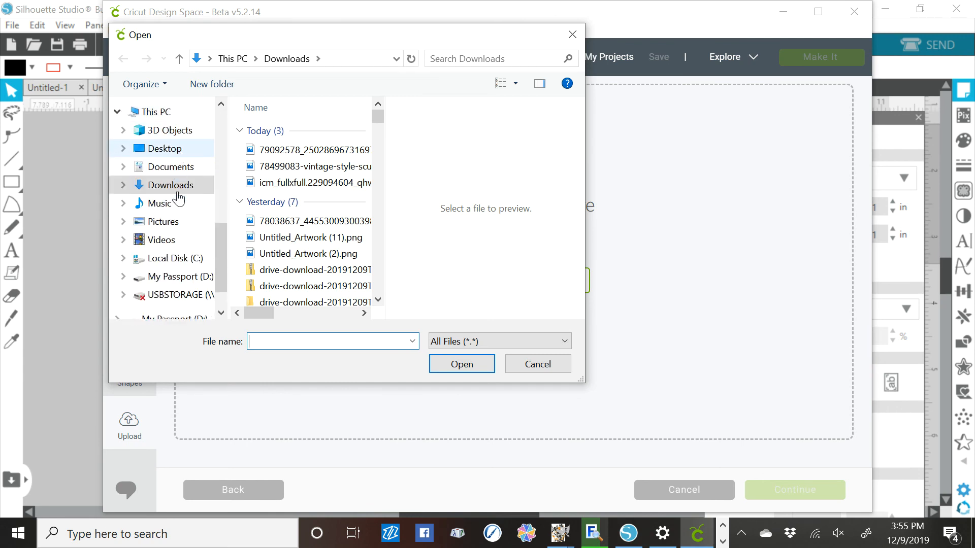
click(163, 148)
scroll(302, 236, down, 10)
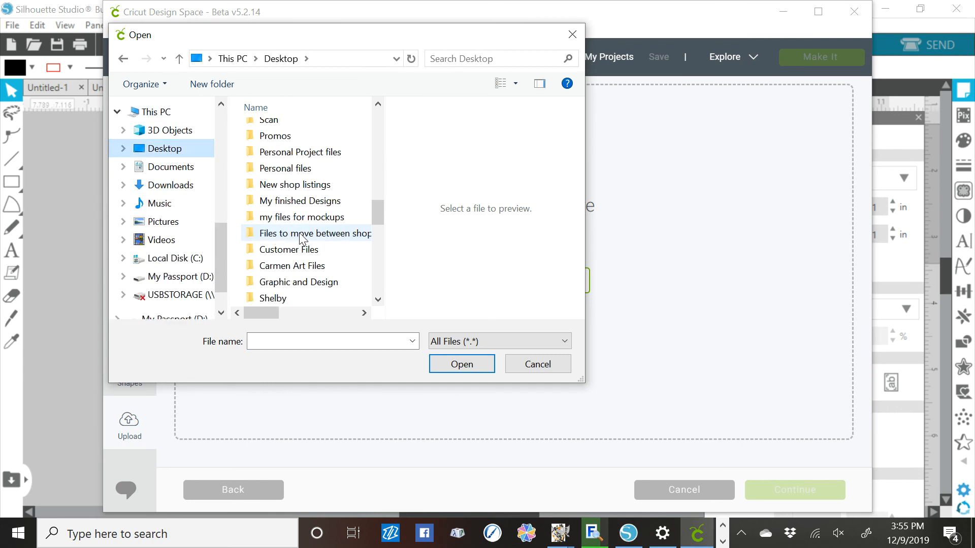
double_click(297, 175)
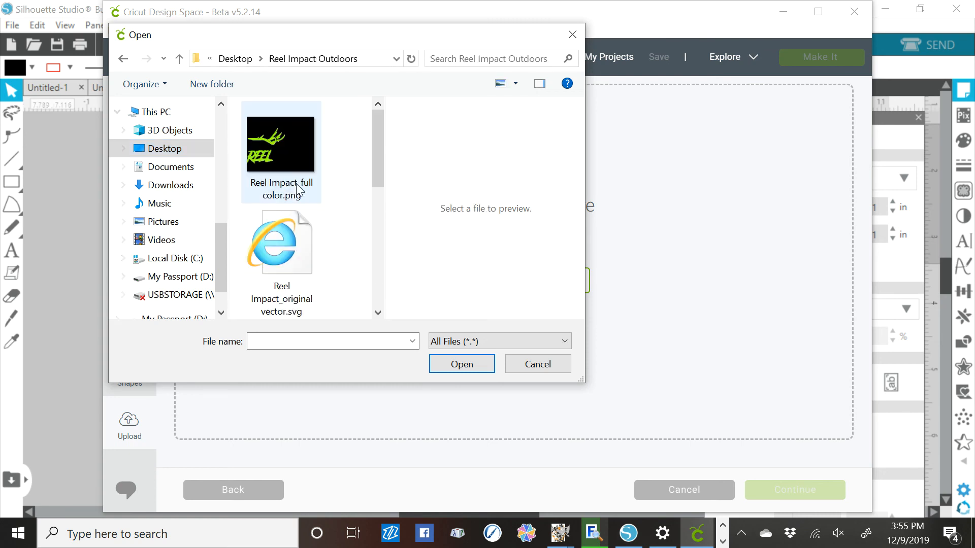
scroll(298, 189, down, 5)
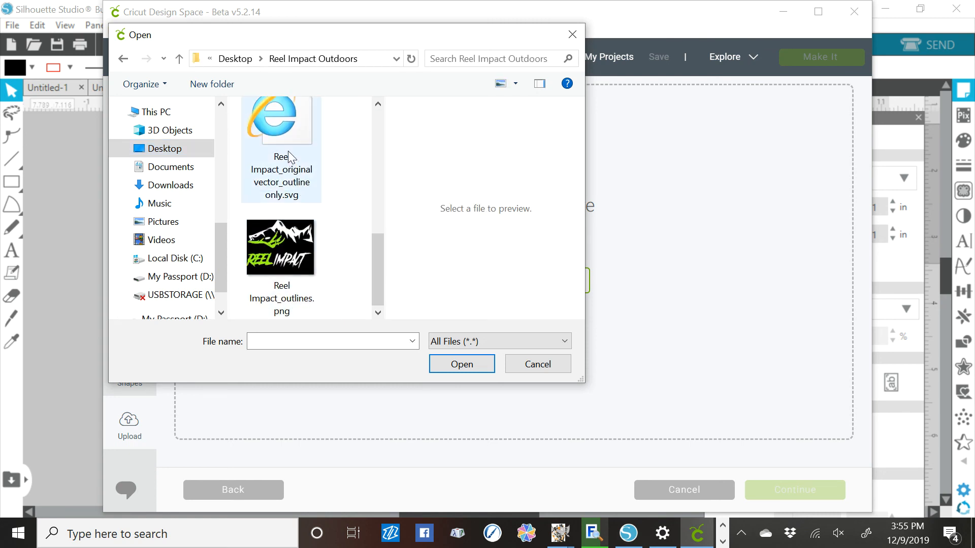
scroll(315, 185, up, 3)
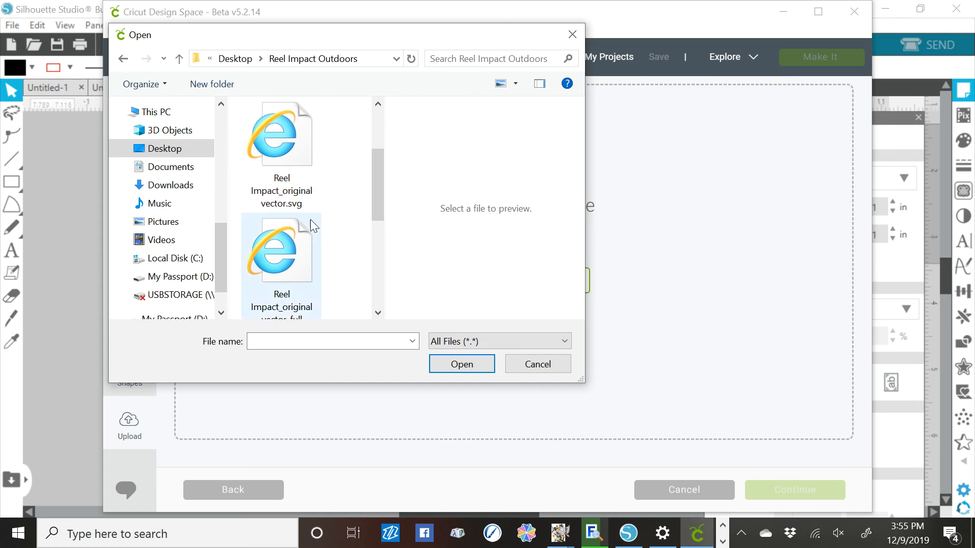
scroll(310, 220, down, 1)
click(282, 252)
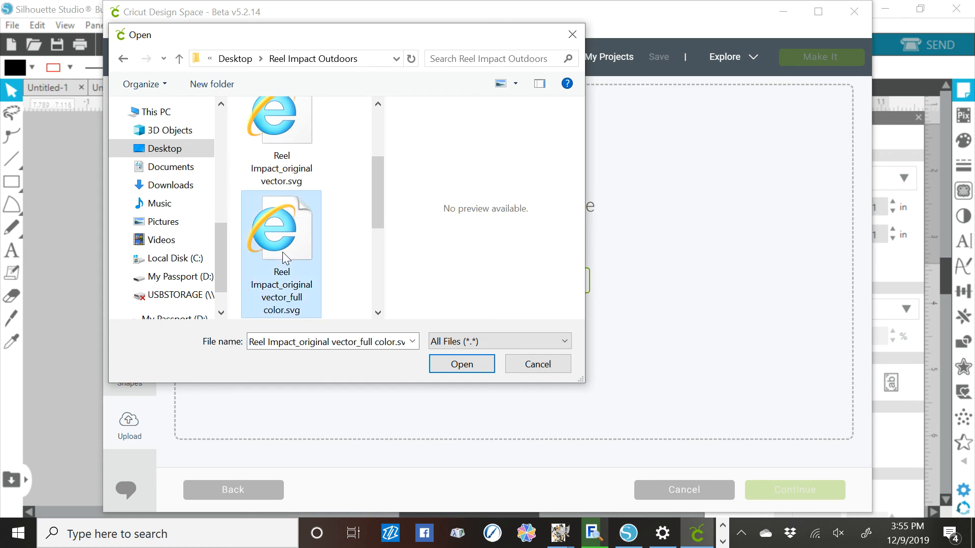
click(468, 367)
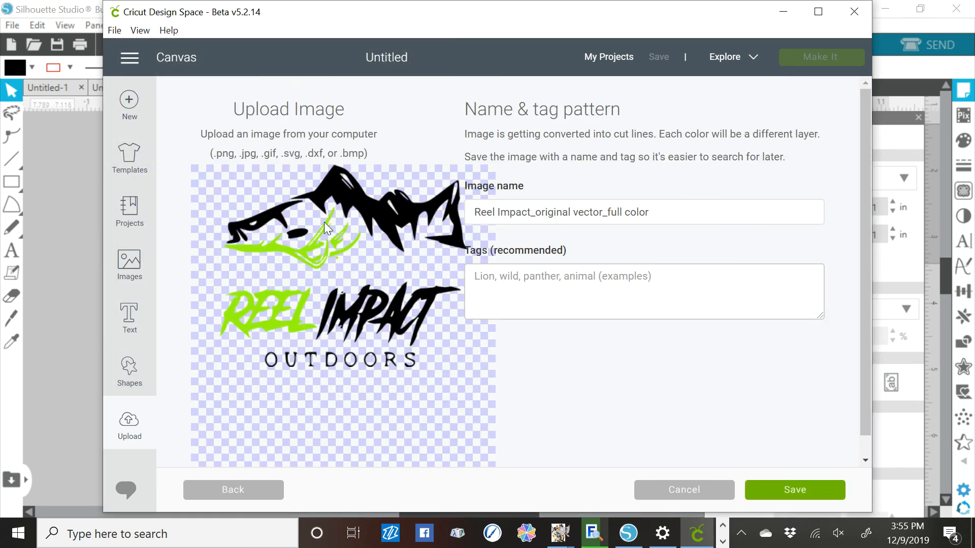
Save the uploaded full color logo and insert it onto the canvas
click(787, 496)
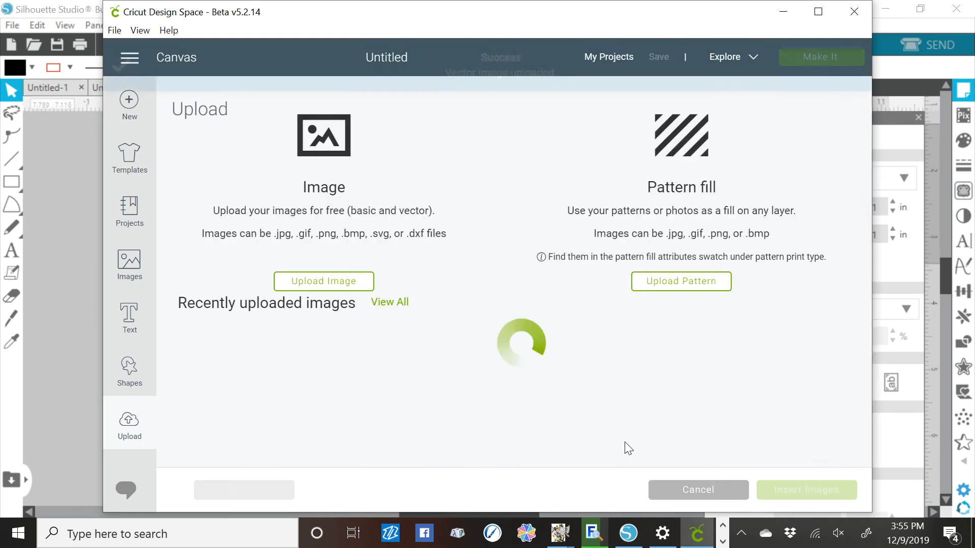
click(294, 390)
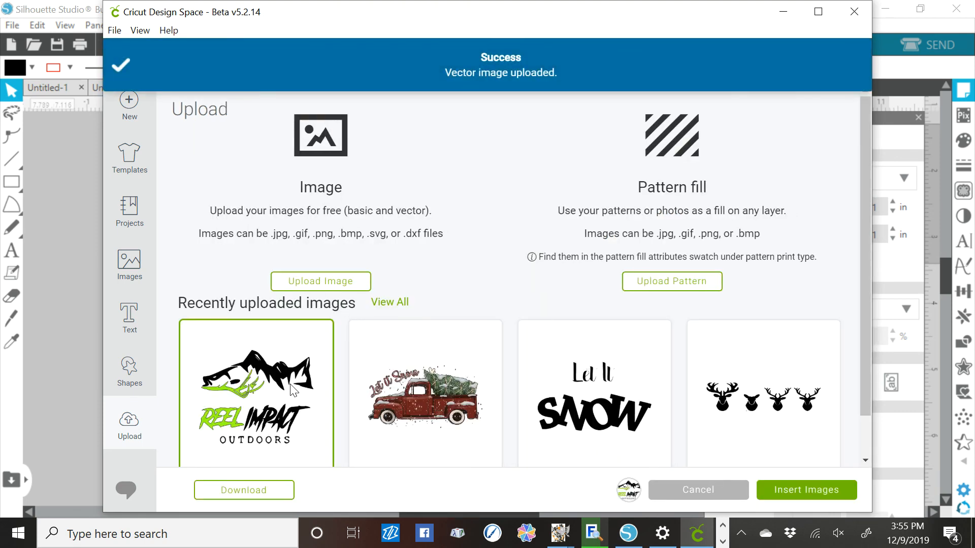
click(827, 496)
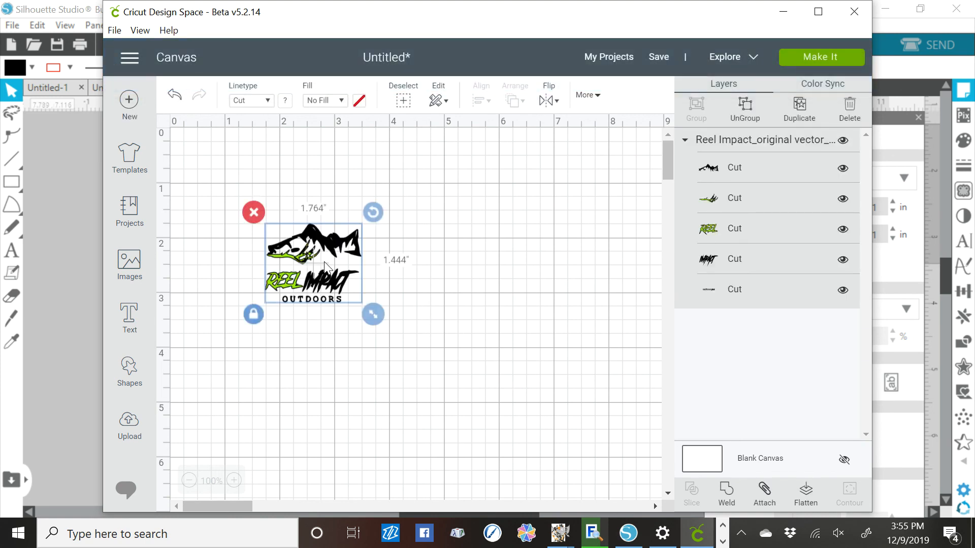
Set the logo's width to 6 in and move it toward the canvas's upper-left corner
click(589, 95)
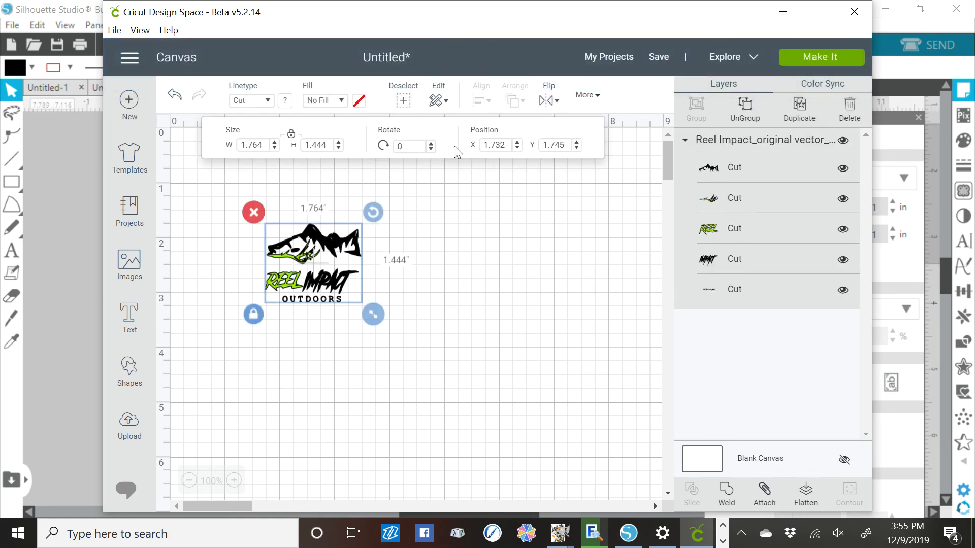
double_click(265, 147)
text(6)
key(Tab)
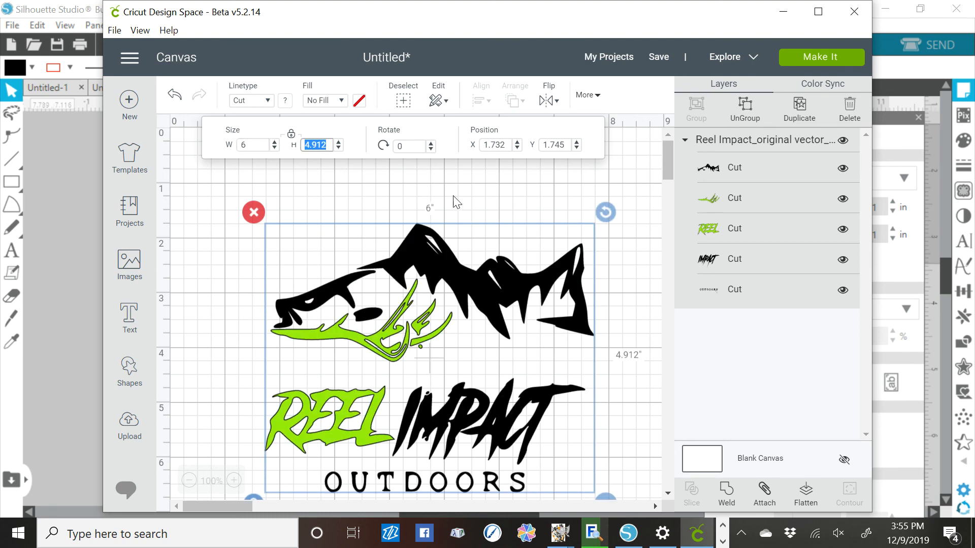
drag(474, 305, 400, 239)
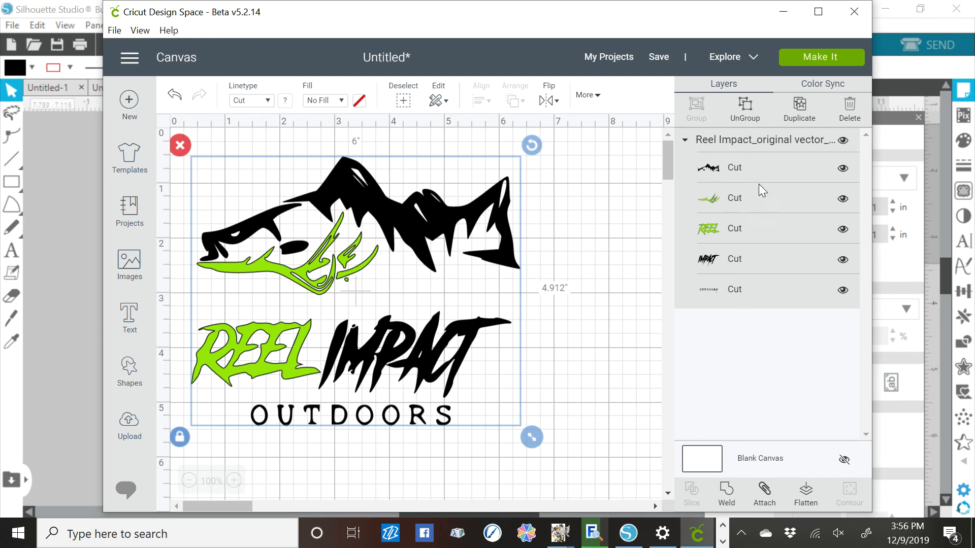
Preview the logo's black and green cut mats, then return to the canvas without cutting
click(815, 58)
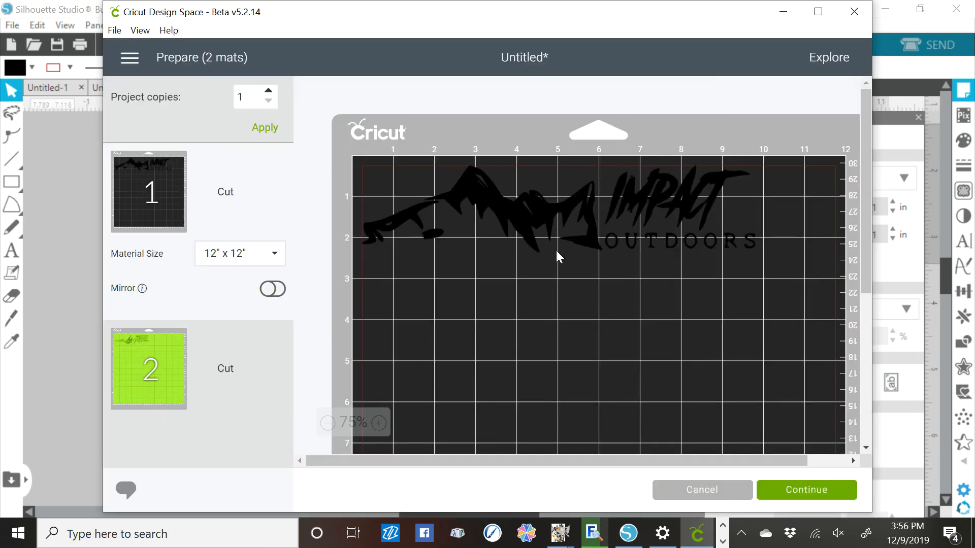
click(131, 394)
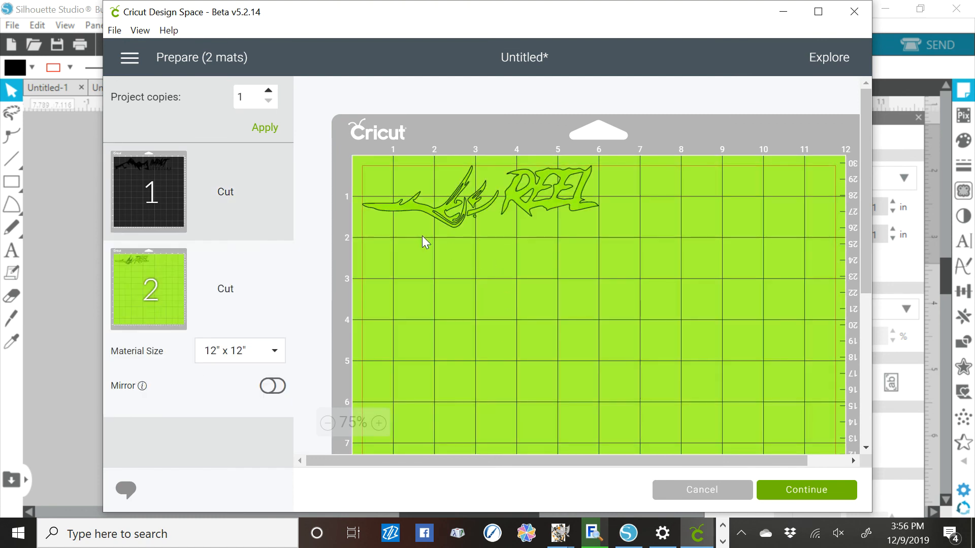
click(703, 490)
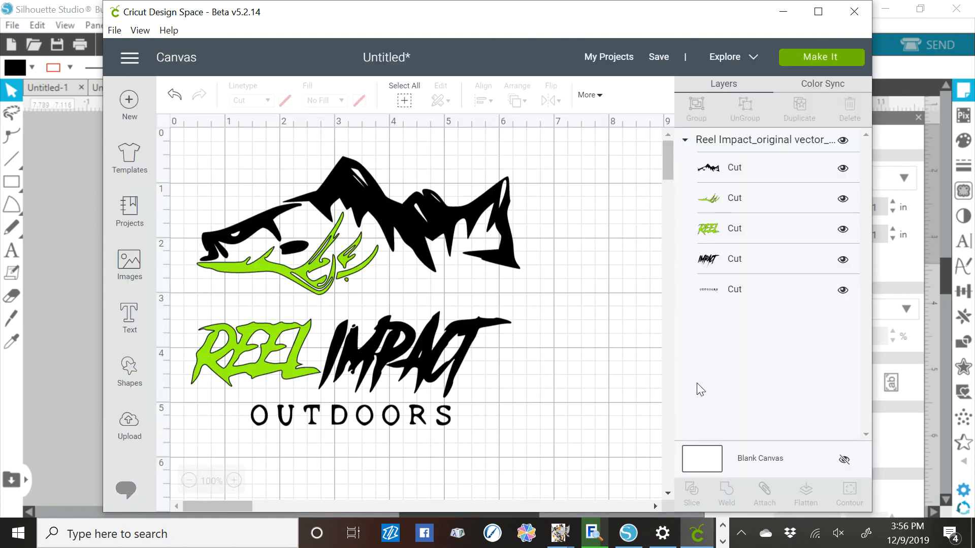
Minimize the Cricut Design Space and Silhouette Studio windows to reach the desktop
click(782, 20)
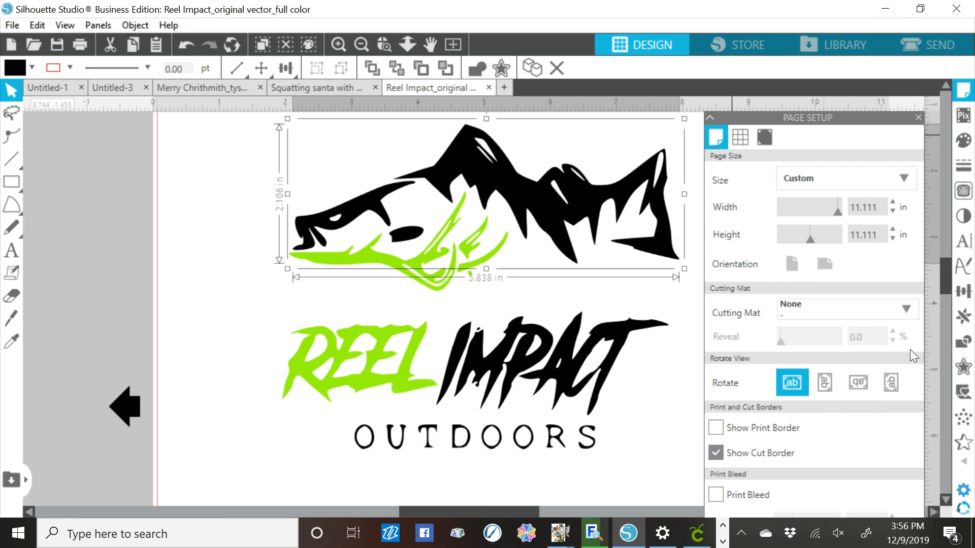
click(881, 13)
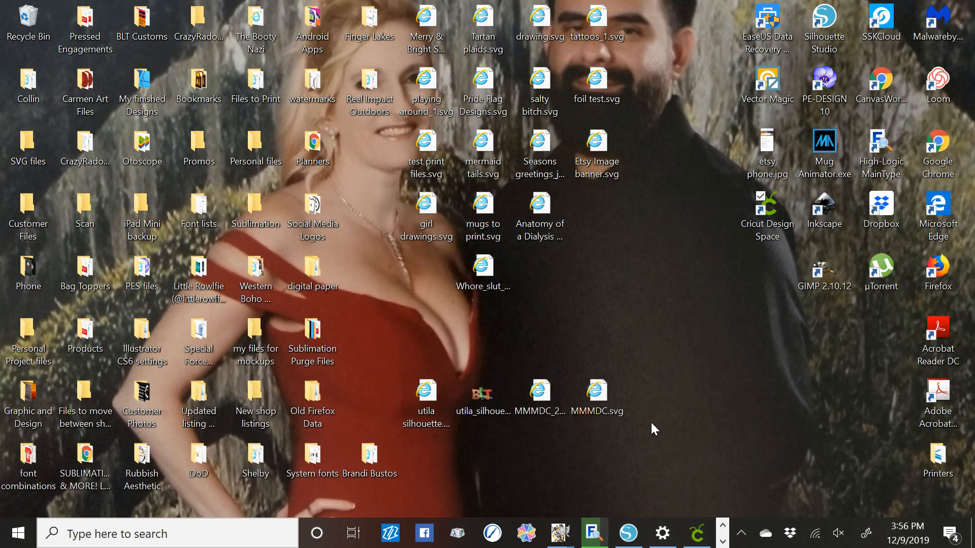